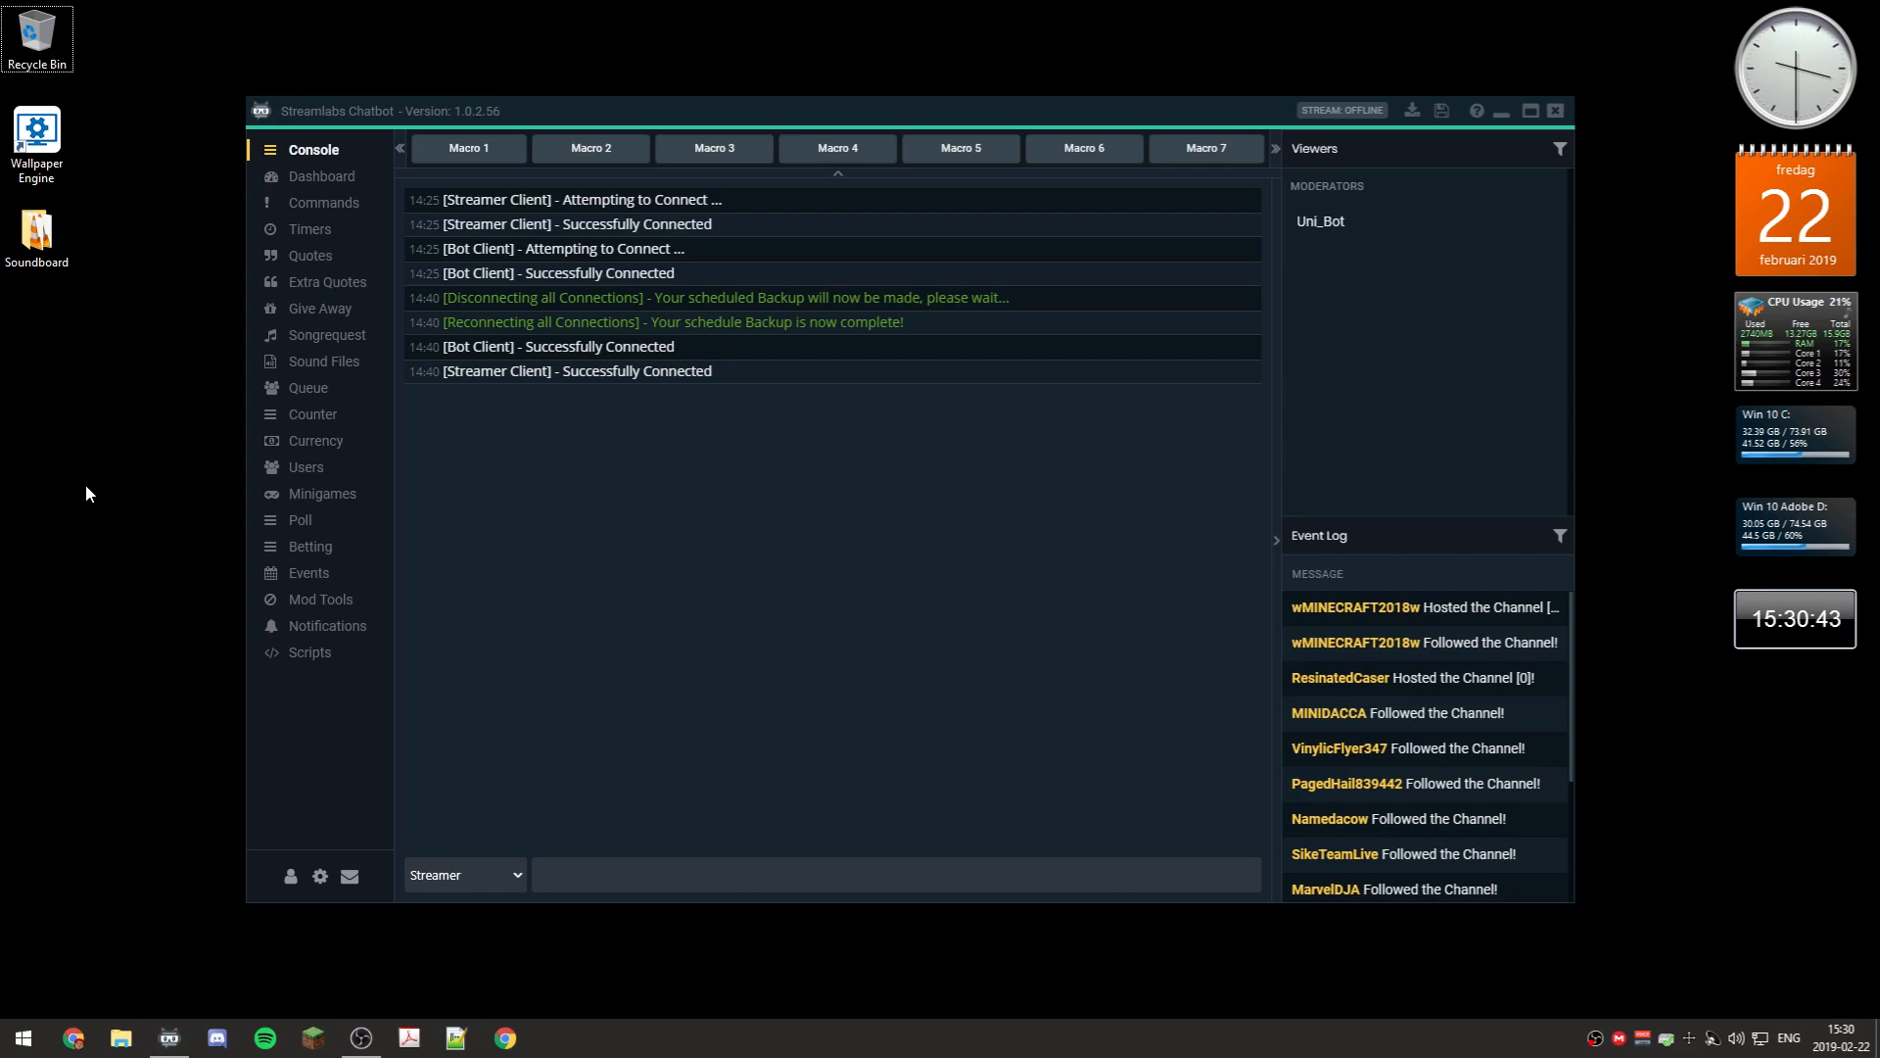
# Switch to Voicemeeter Banana and the OBS window to examine their audio mixers, and close Voicemeeter
pyautogui.click(1644, 1040)
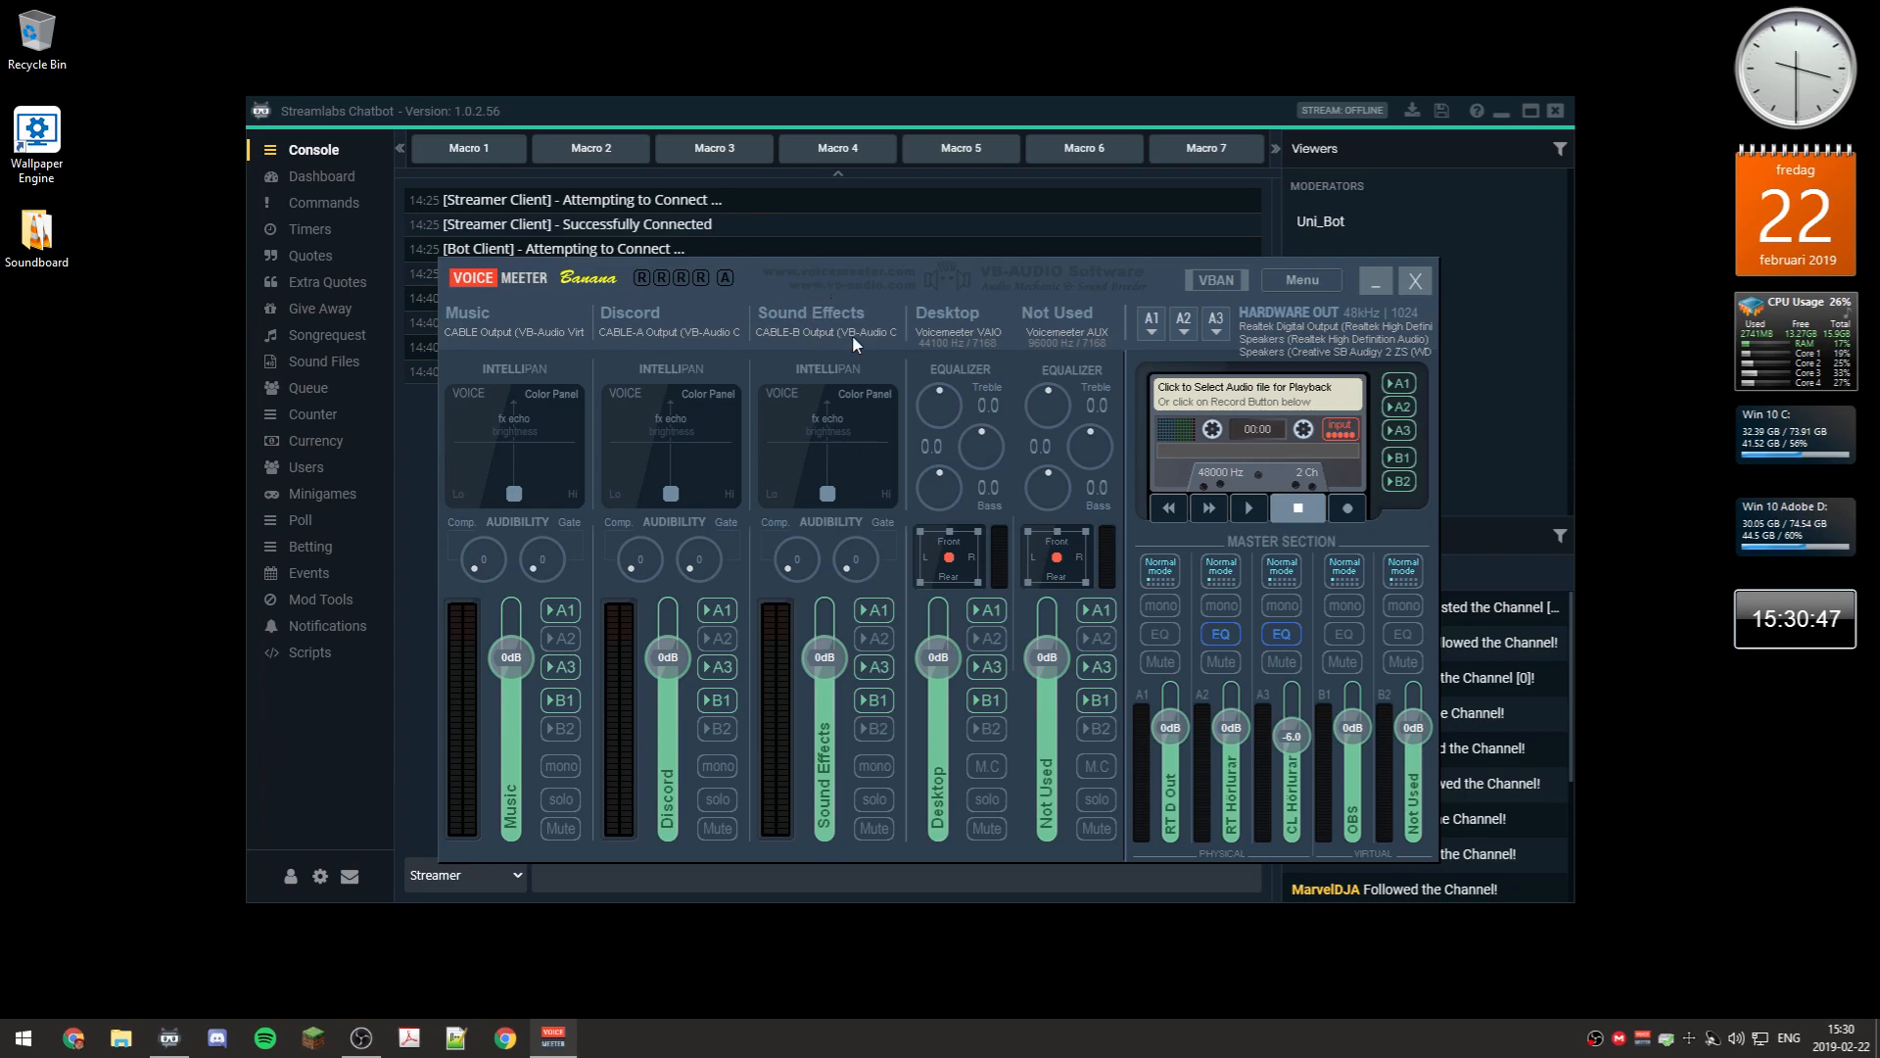
pyautogui.click(1500, 112)
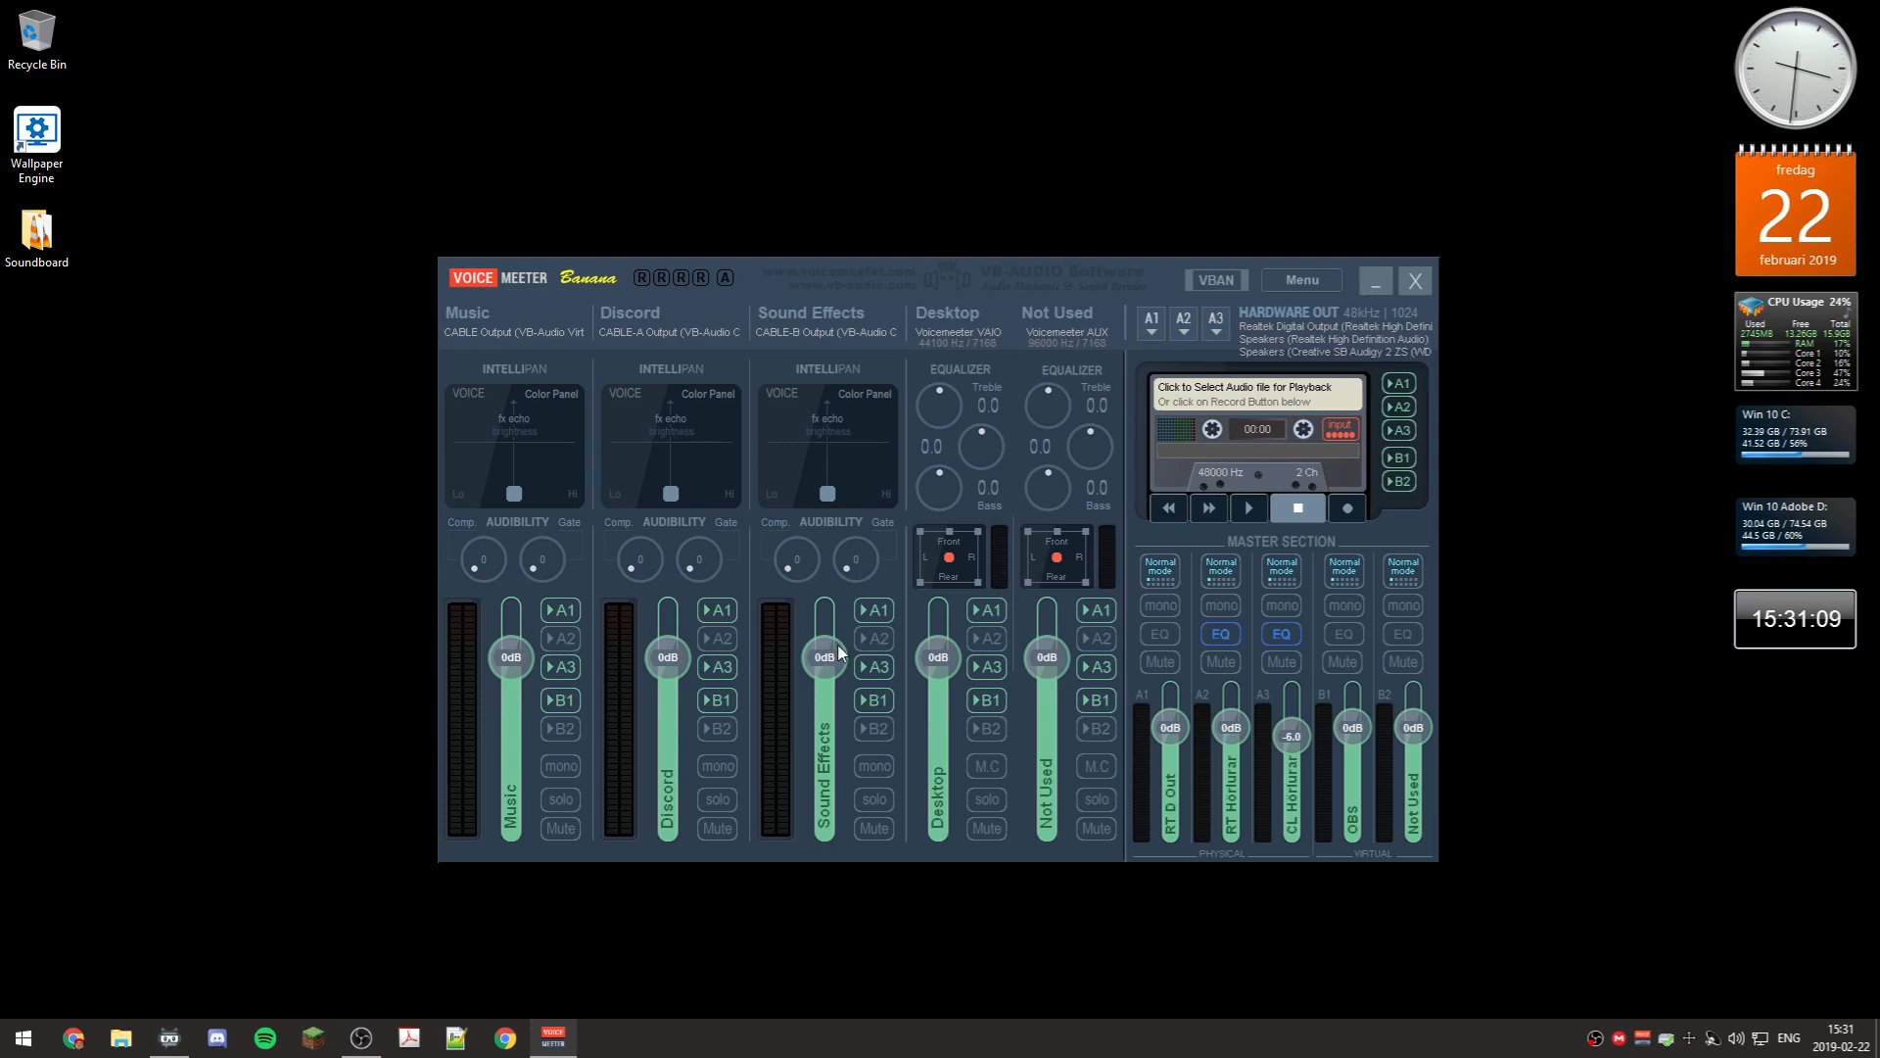
pyautogui.click(361, 1038)
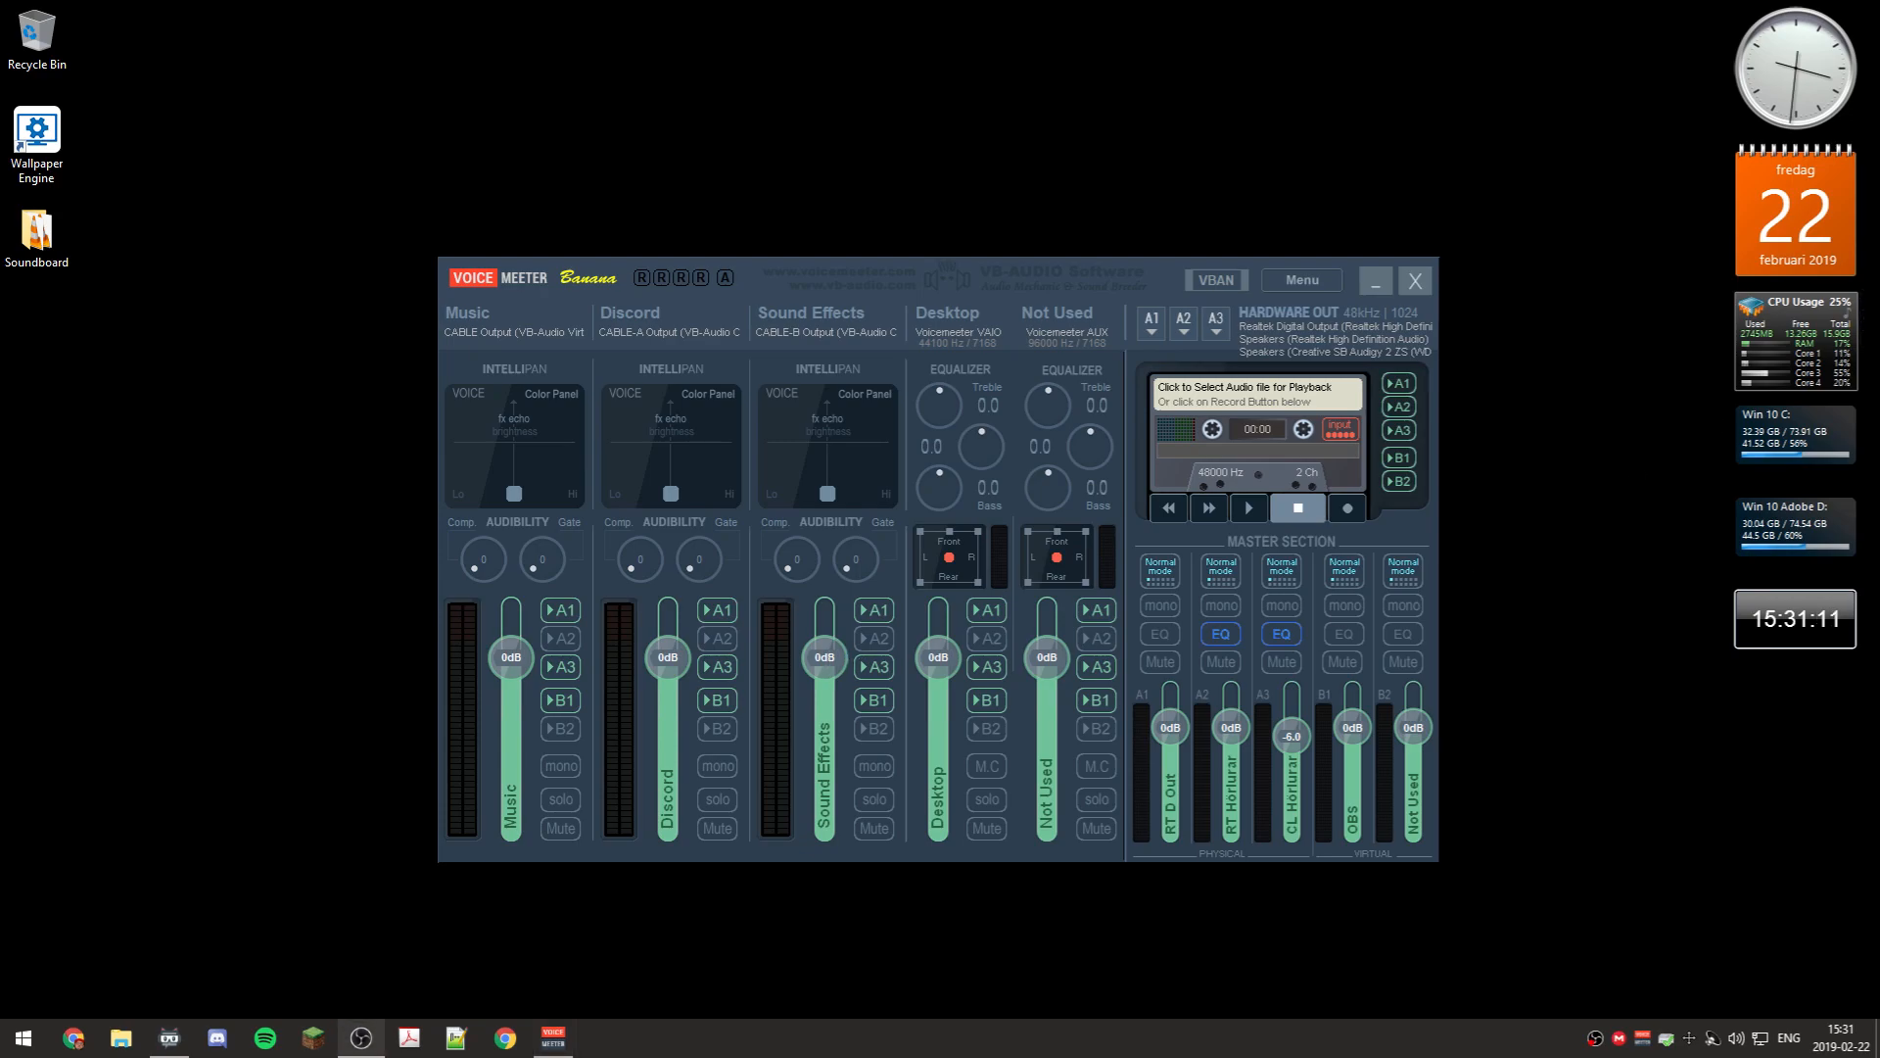
pyautogui.moveTo(1226, 47); pyautogui.dragTo(810, 47)
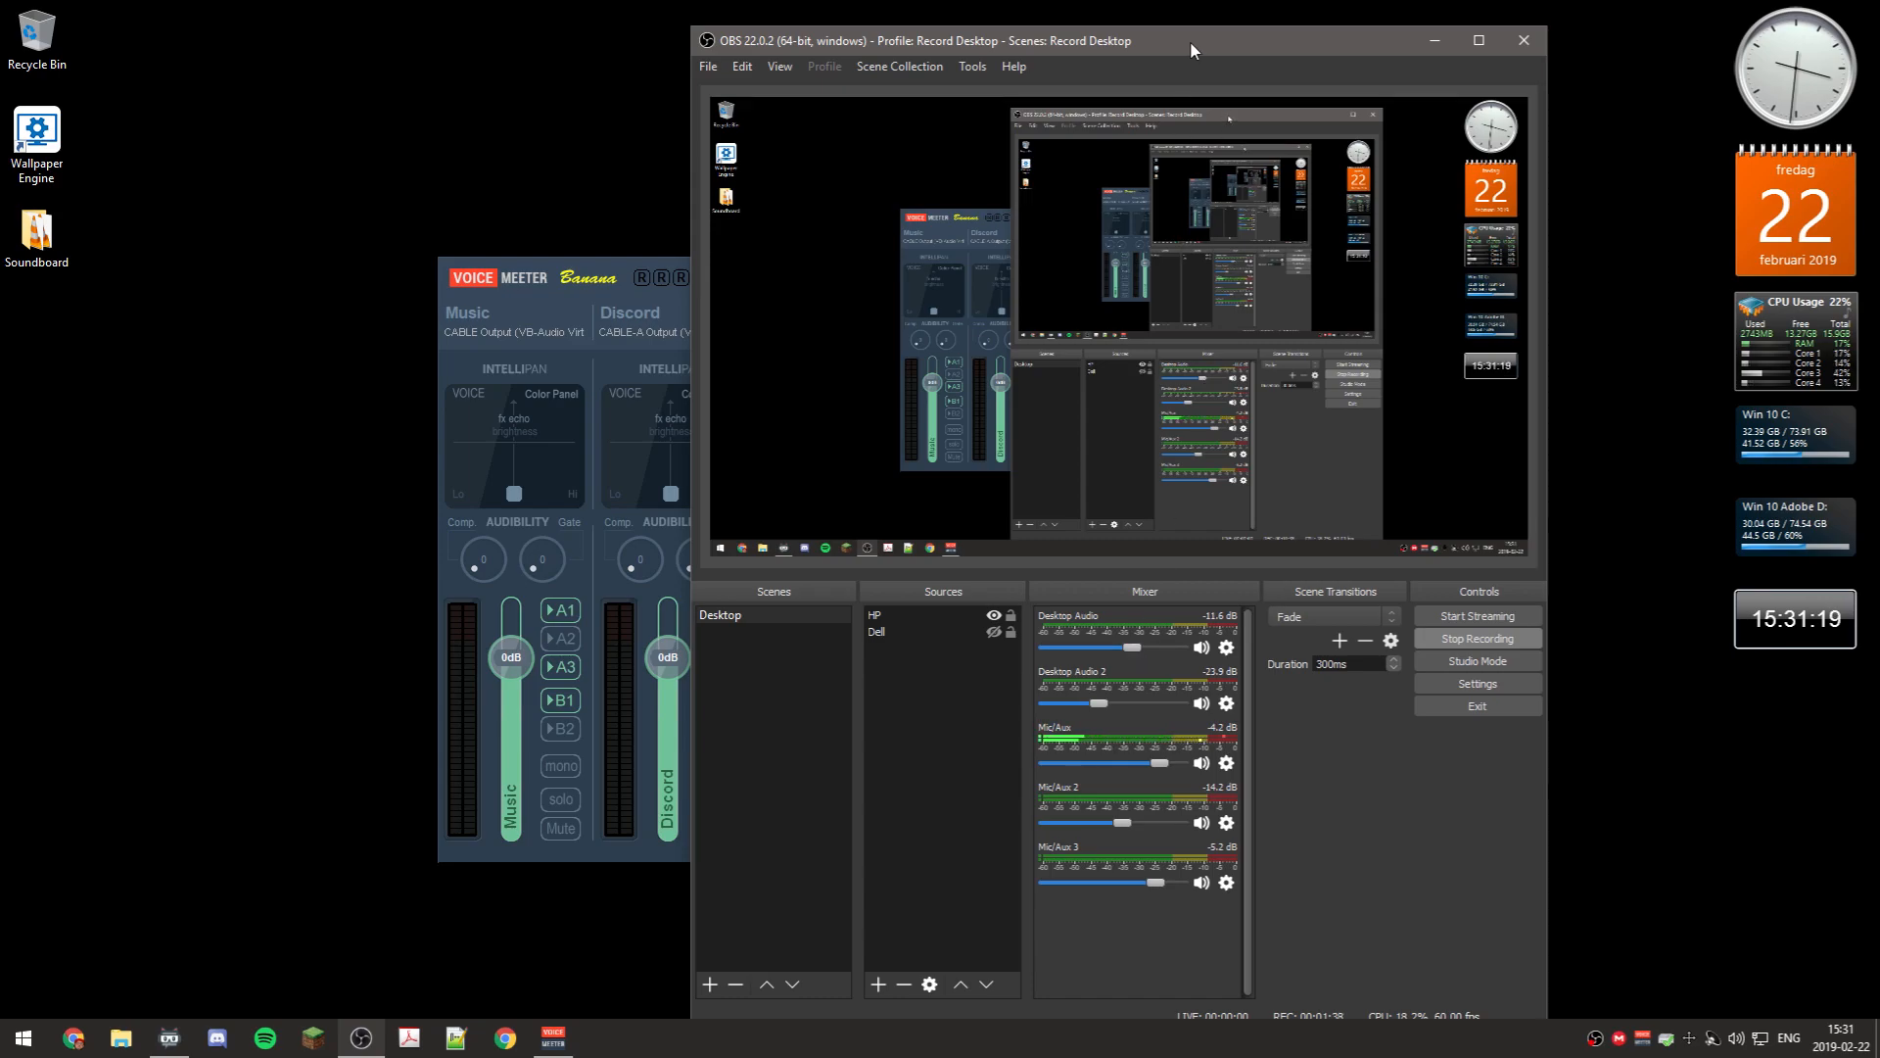
pyautogui.moveTo(1190, 39); pyautogui.dragTo(1879, 225)
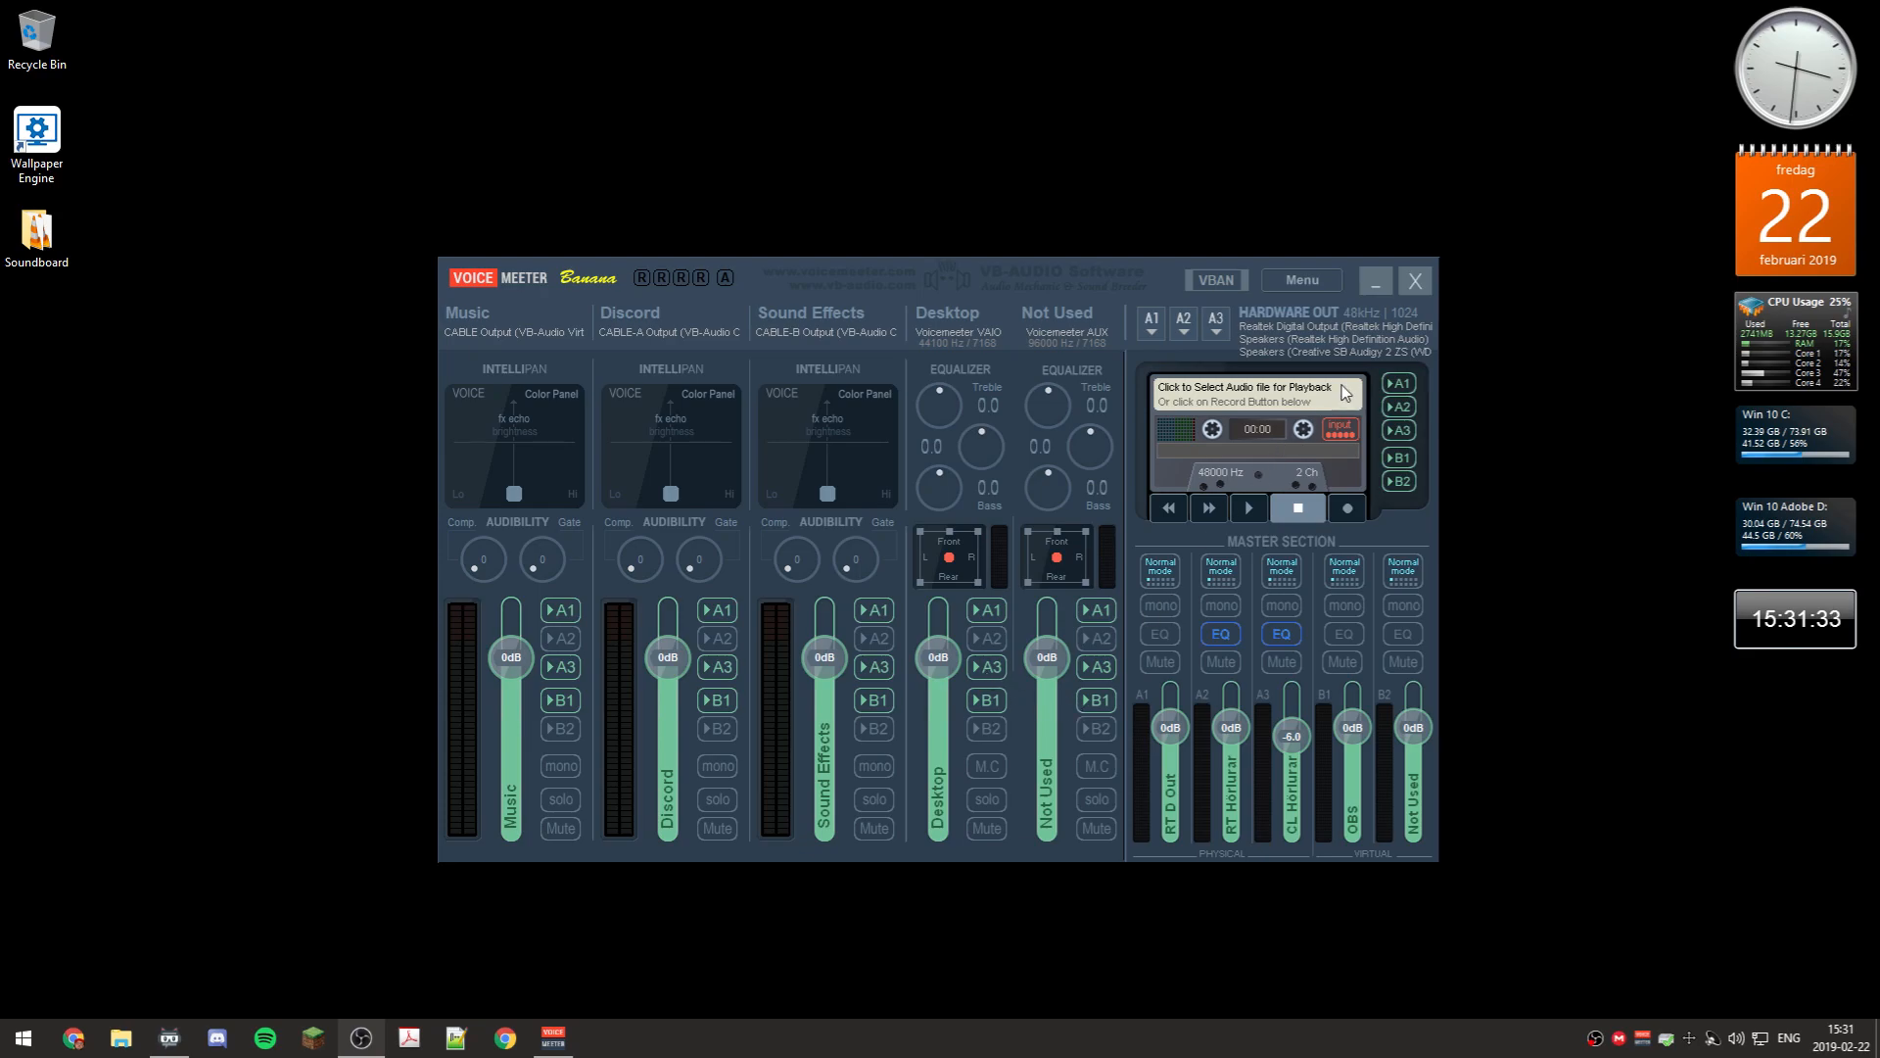
pyautogui.click(1417, 282)
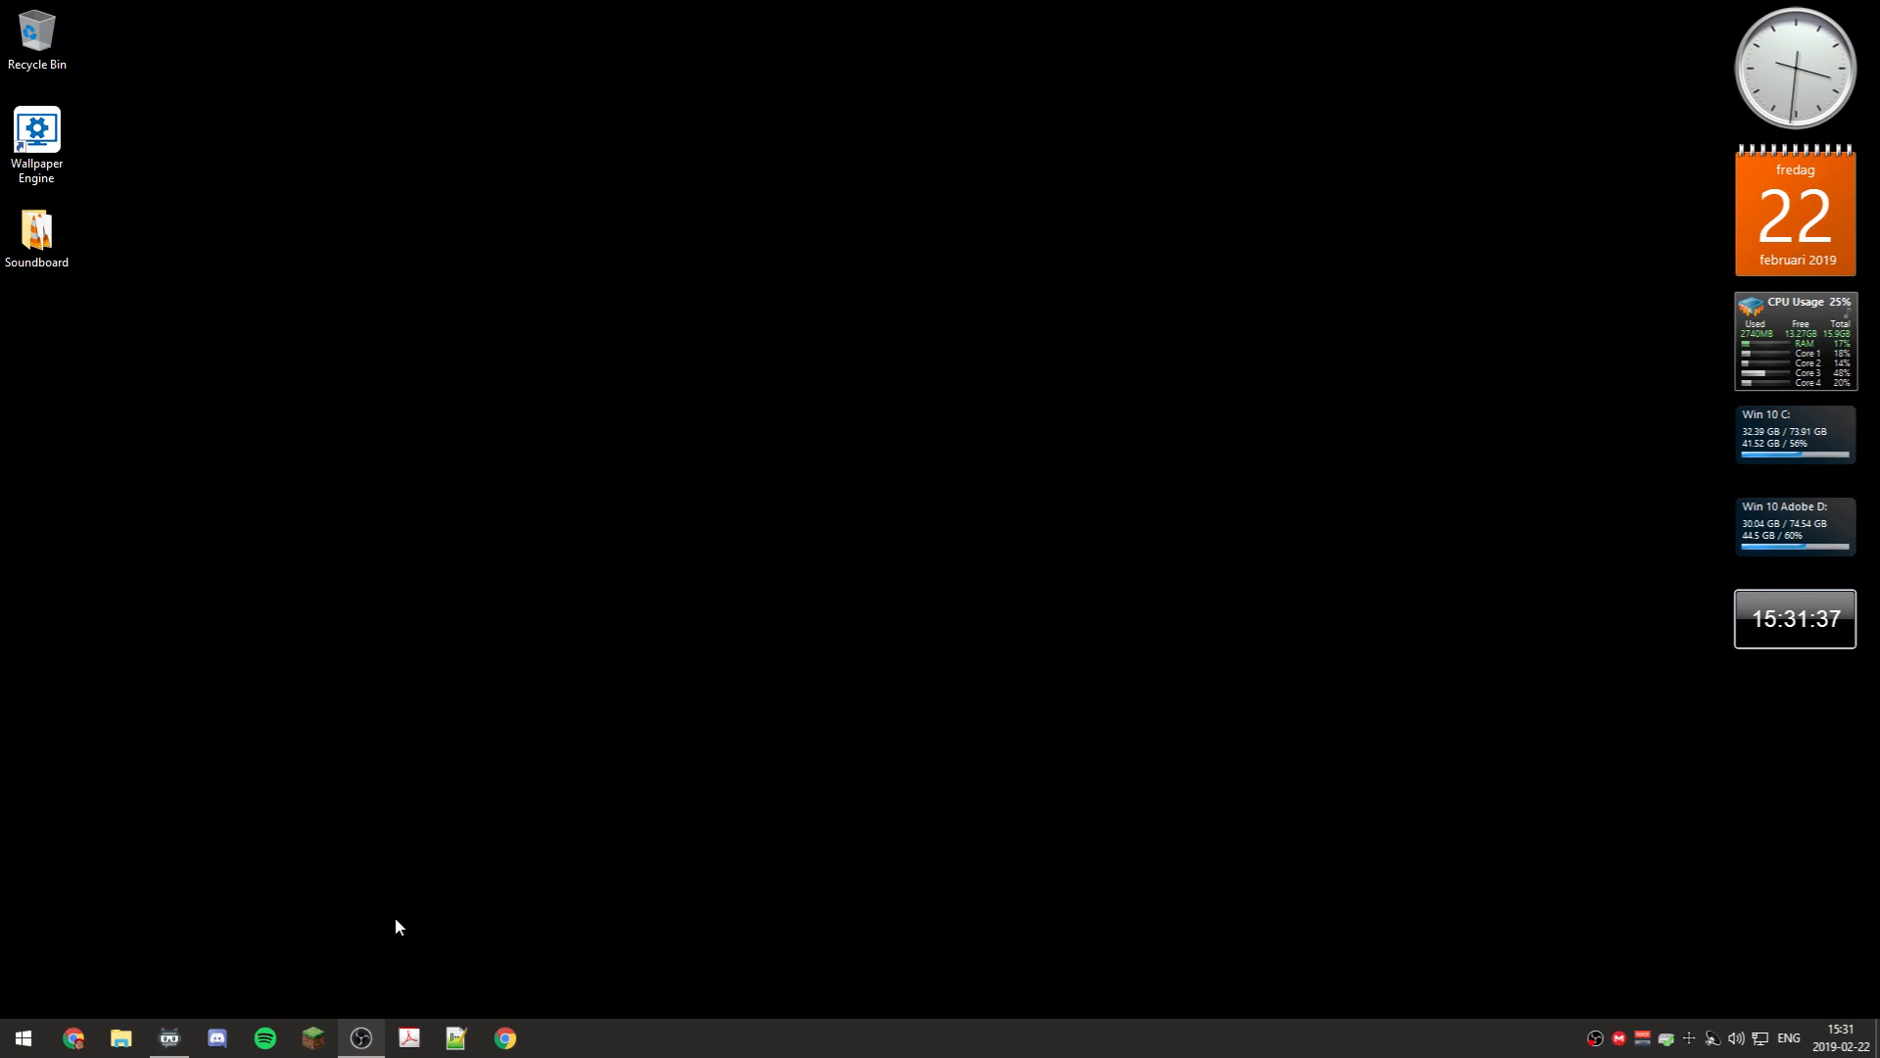
# Return to Streamlabs Chatbot and review the Mixer Streamer, Mixer Bot, Streamlabs and Cloud connection settings
pyautogui.click(168, 1036)
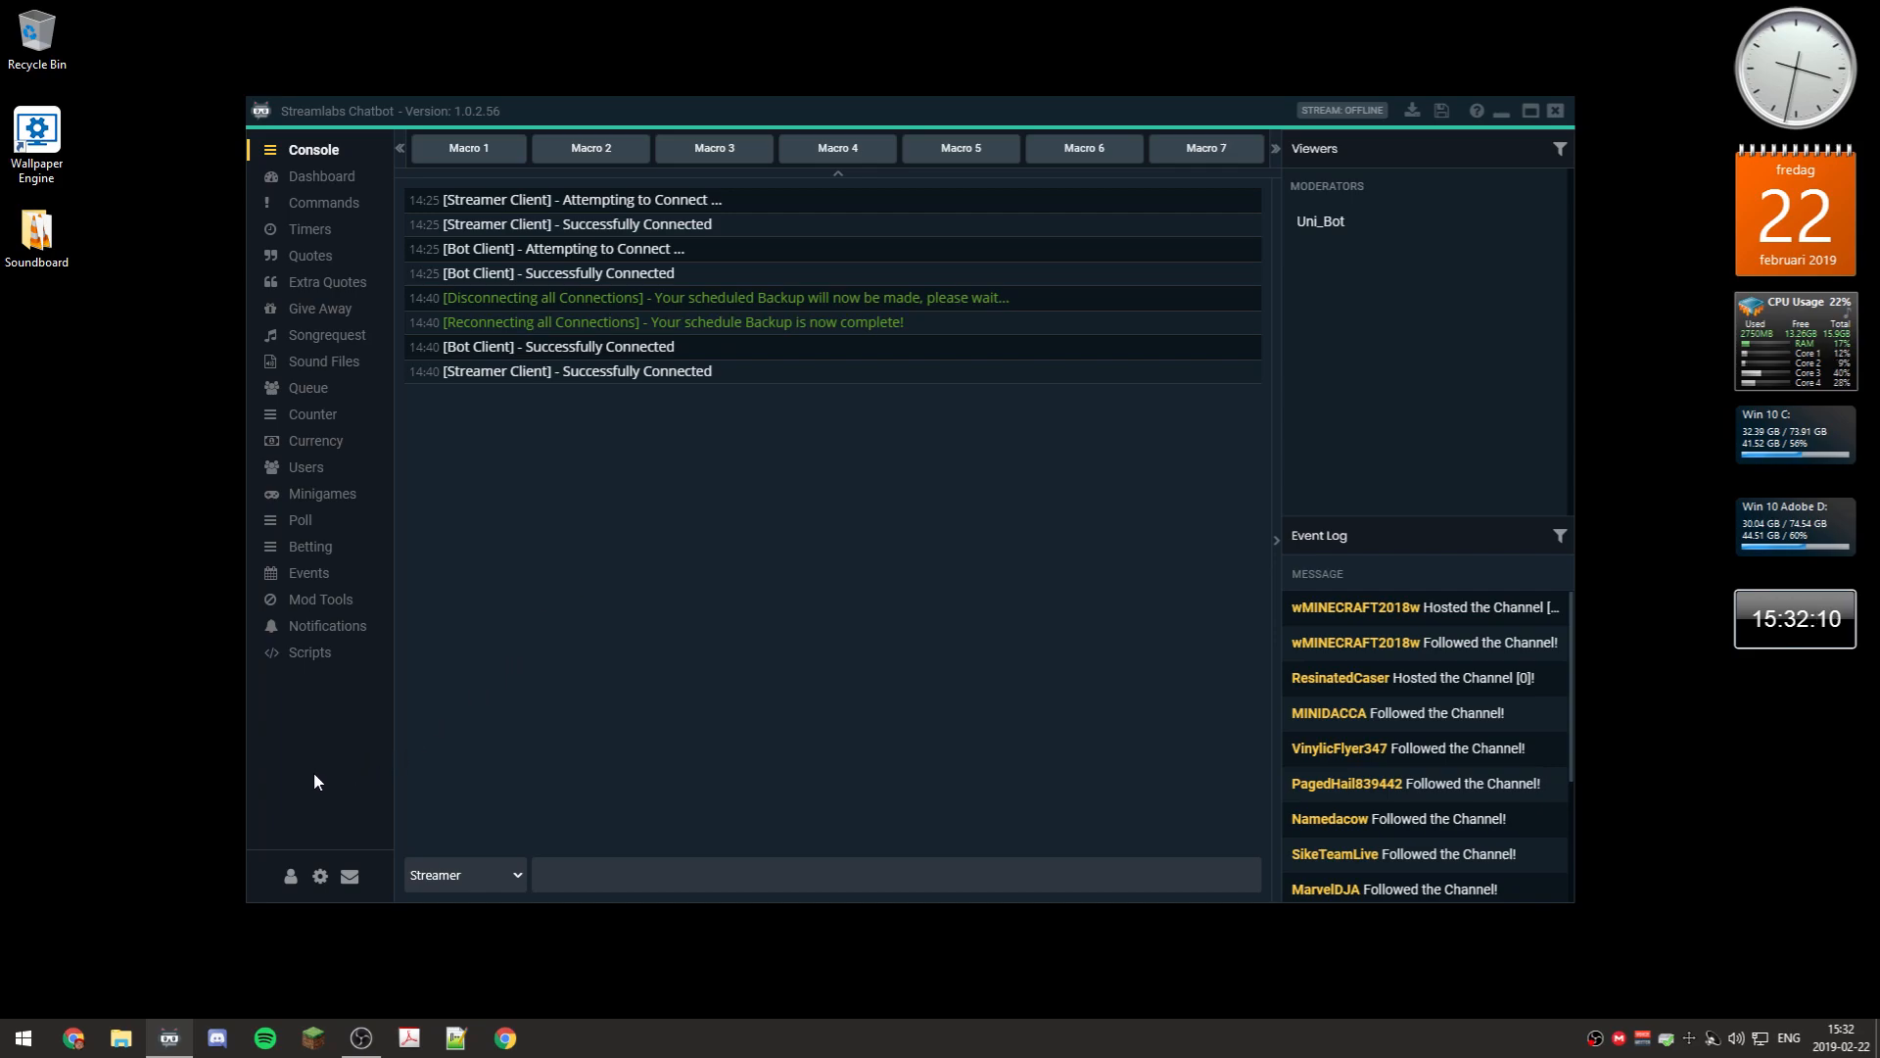
pyautogui.click(290, 878)
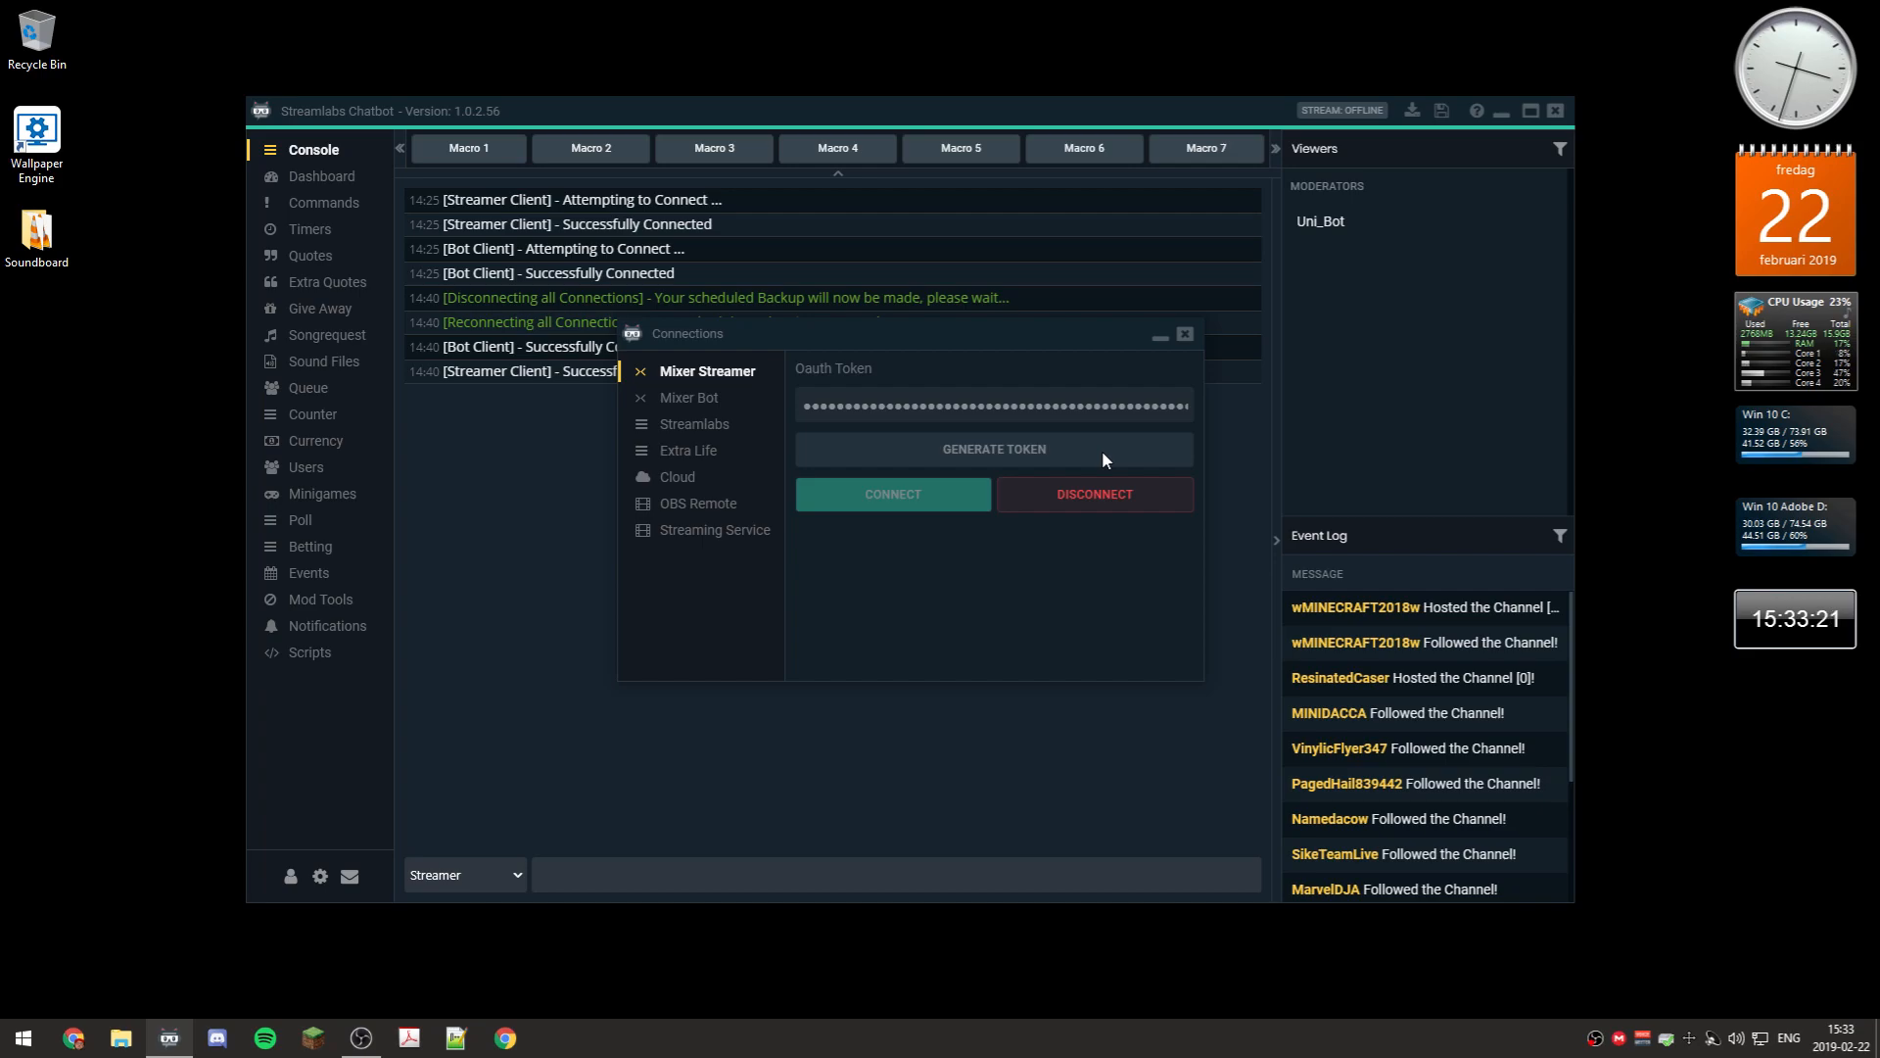
pyautogui.click(729, 398)
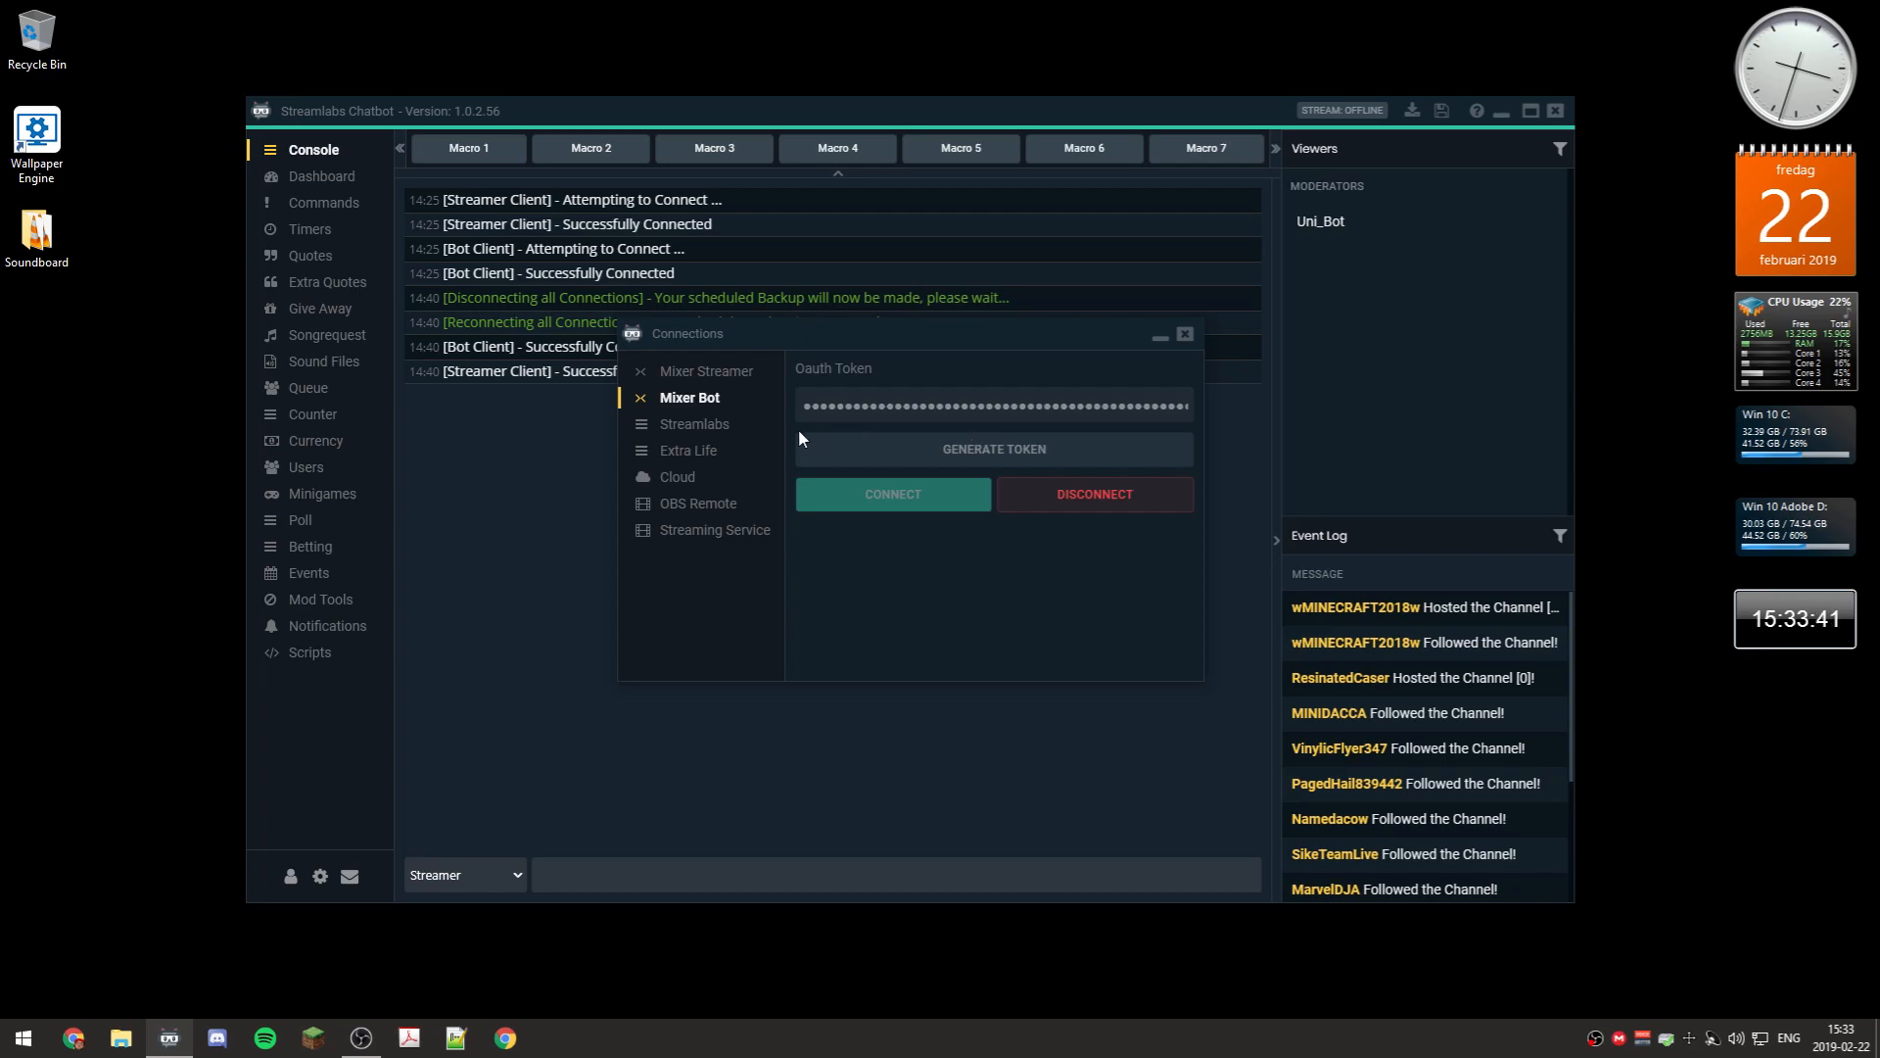
pyautogui.click(727, 425)
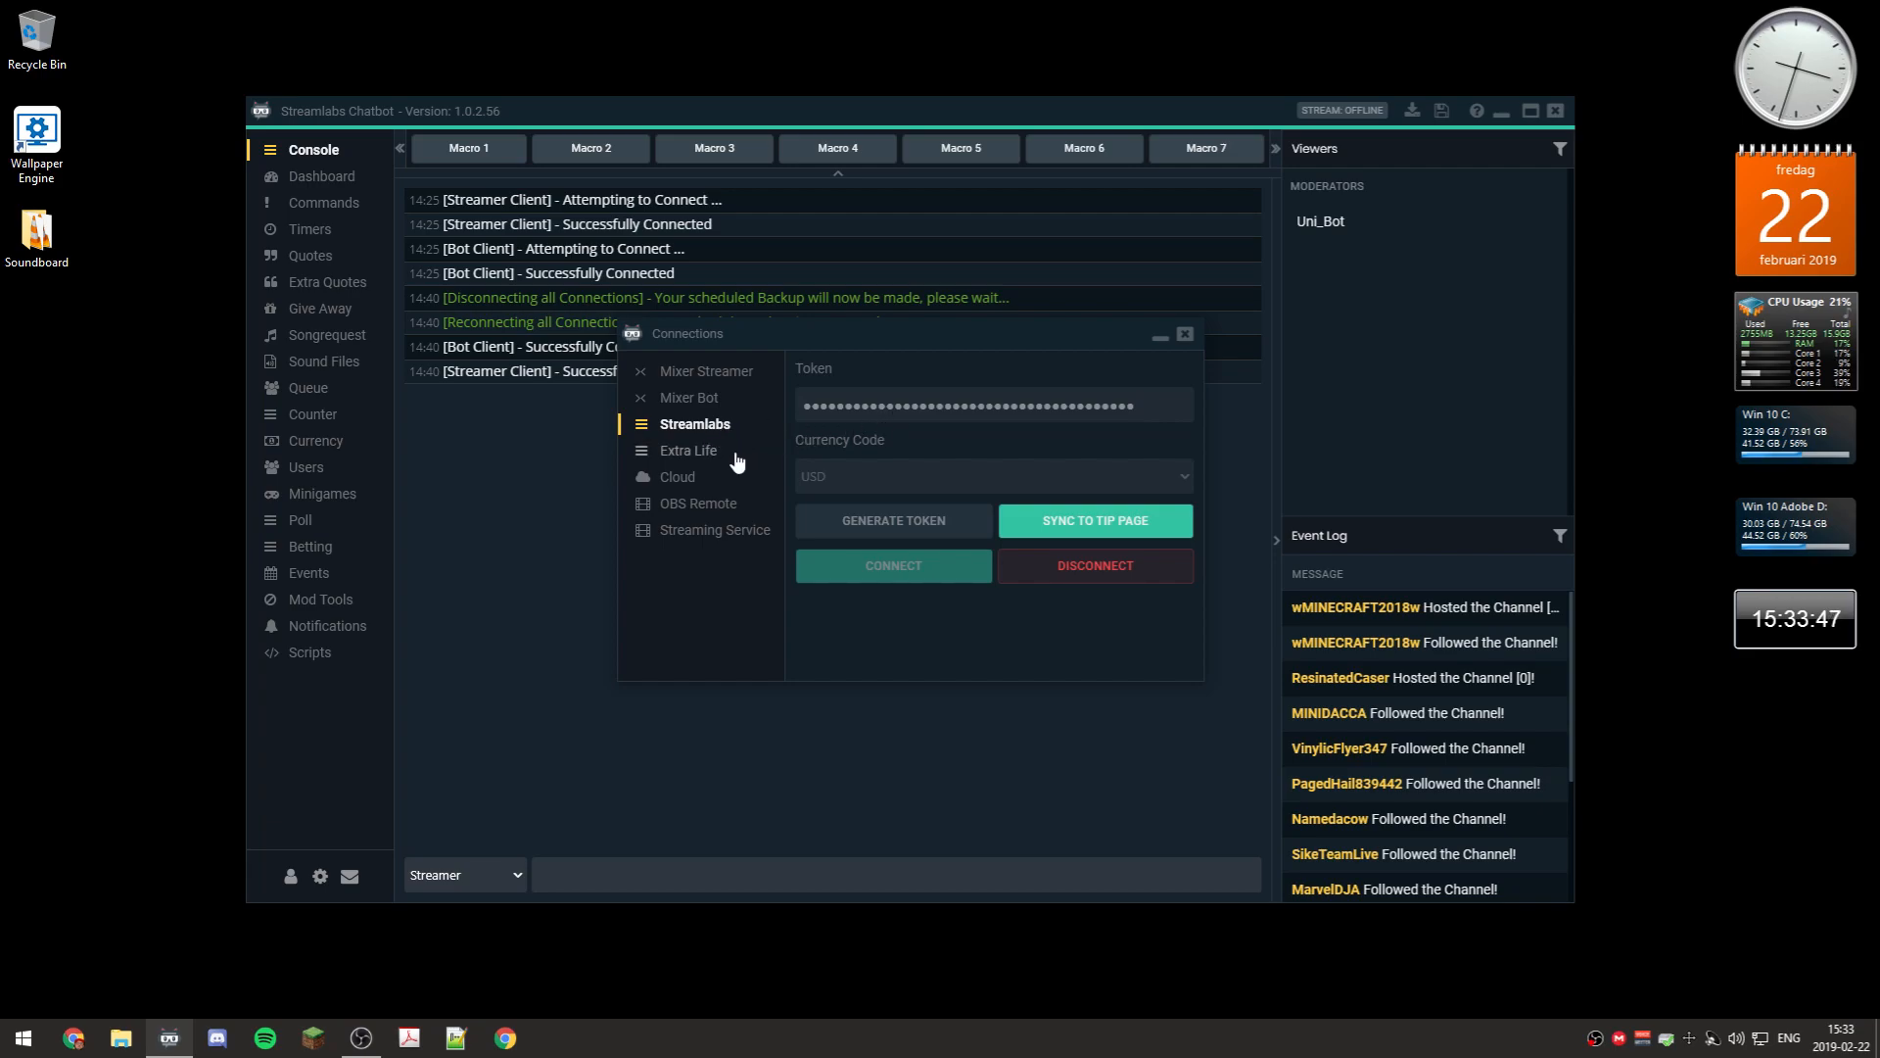
pyautogui.click(715, 478)
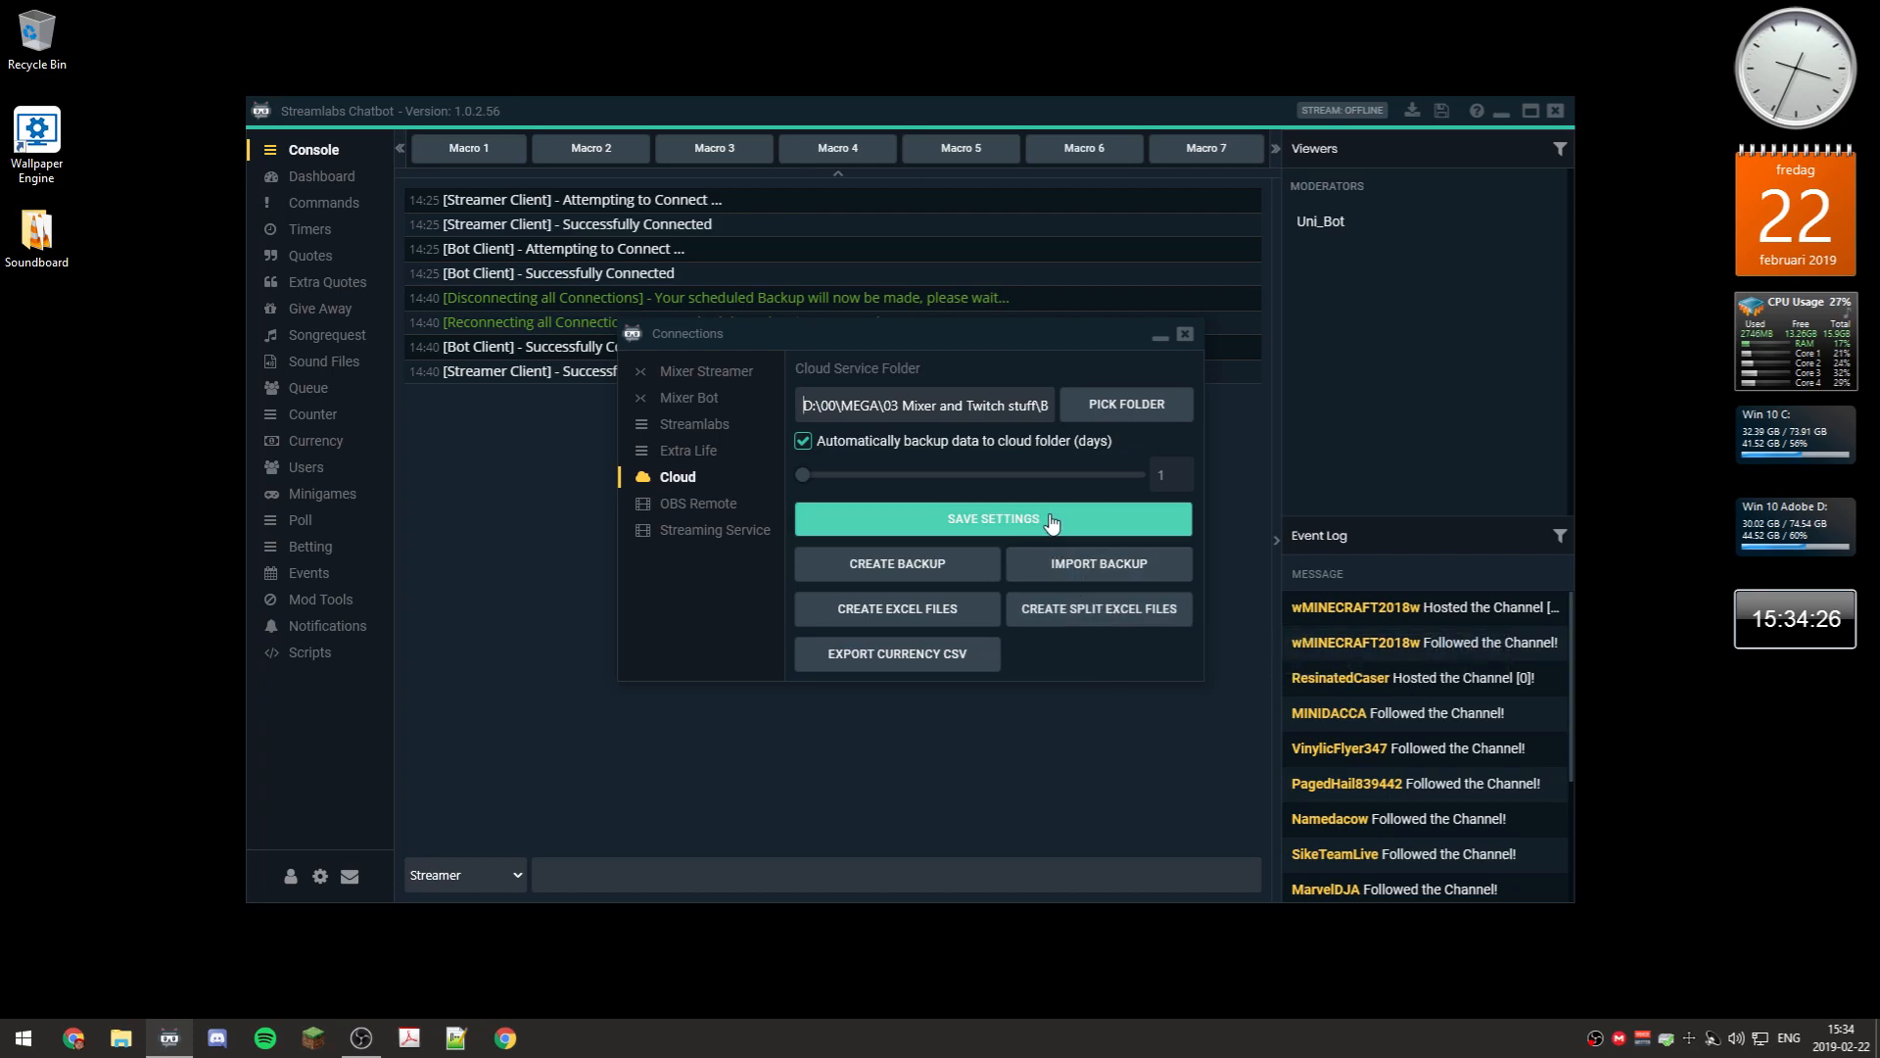
pyautogui.click(1185, 334)
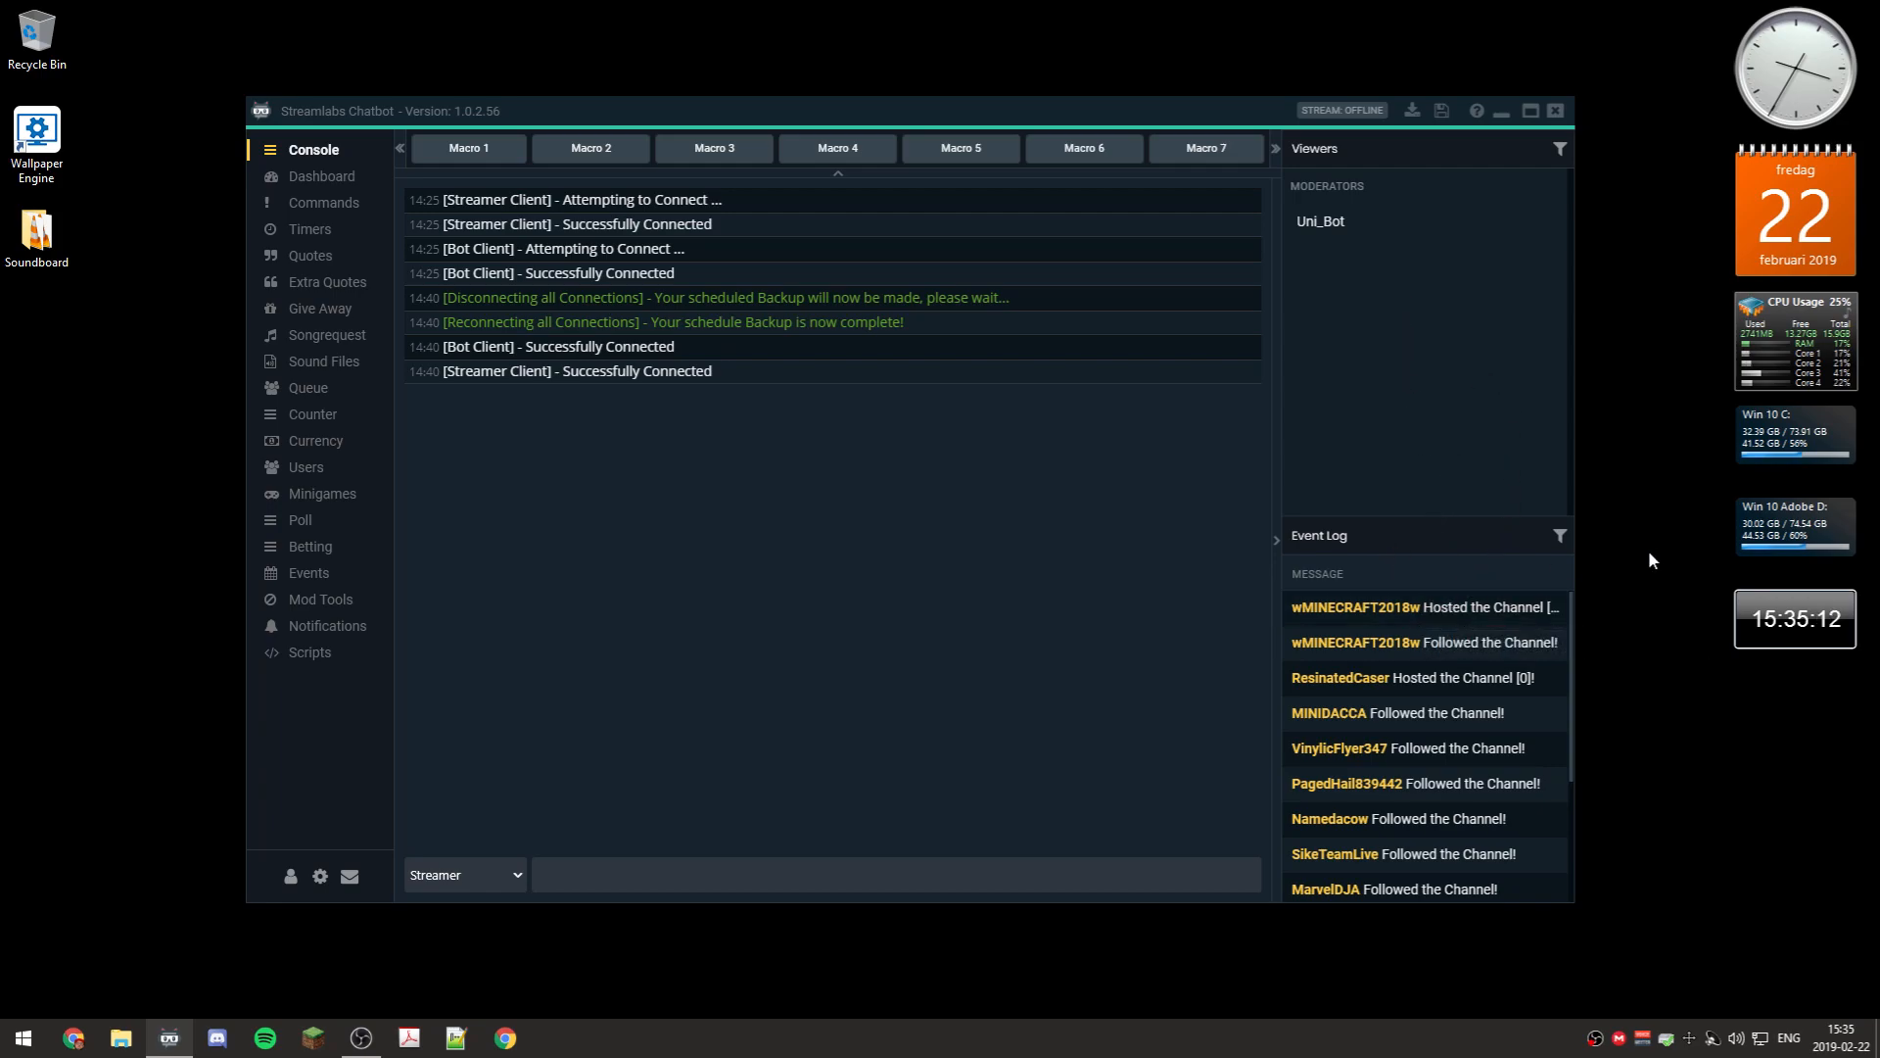
# Hide the Eventlog in the console's right view and show it again
pyautogui.click(1561, 150)
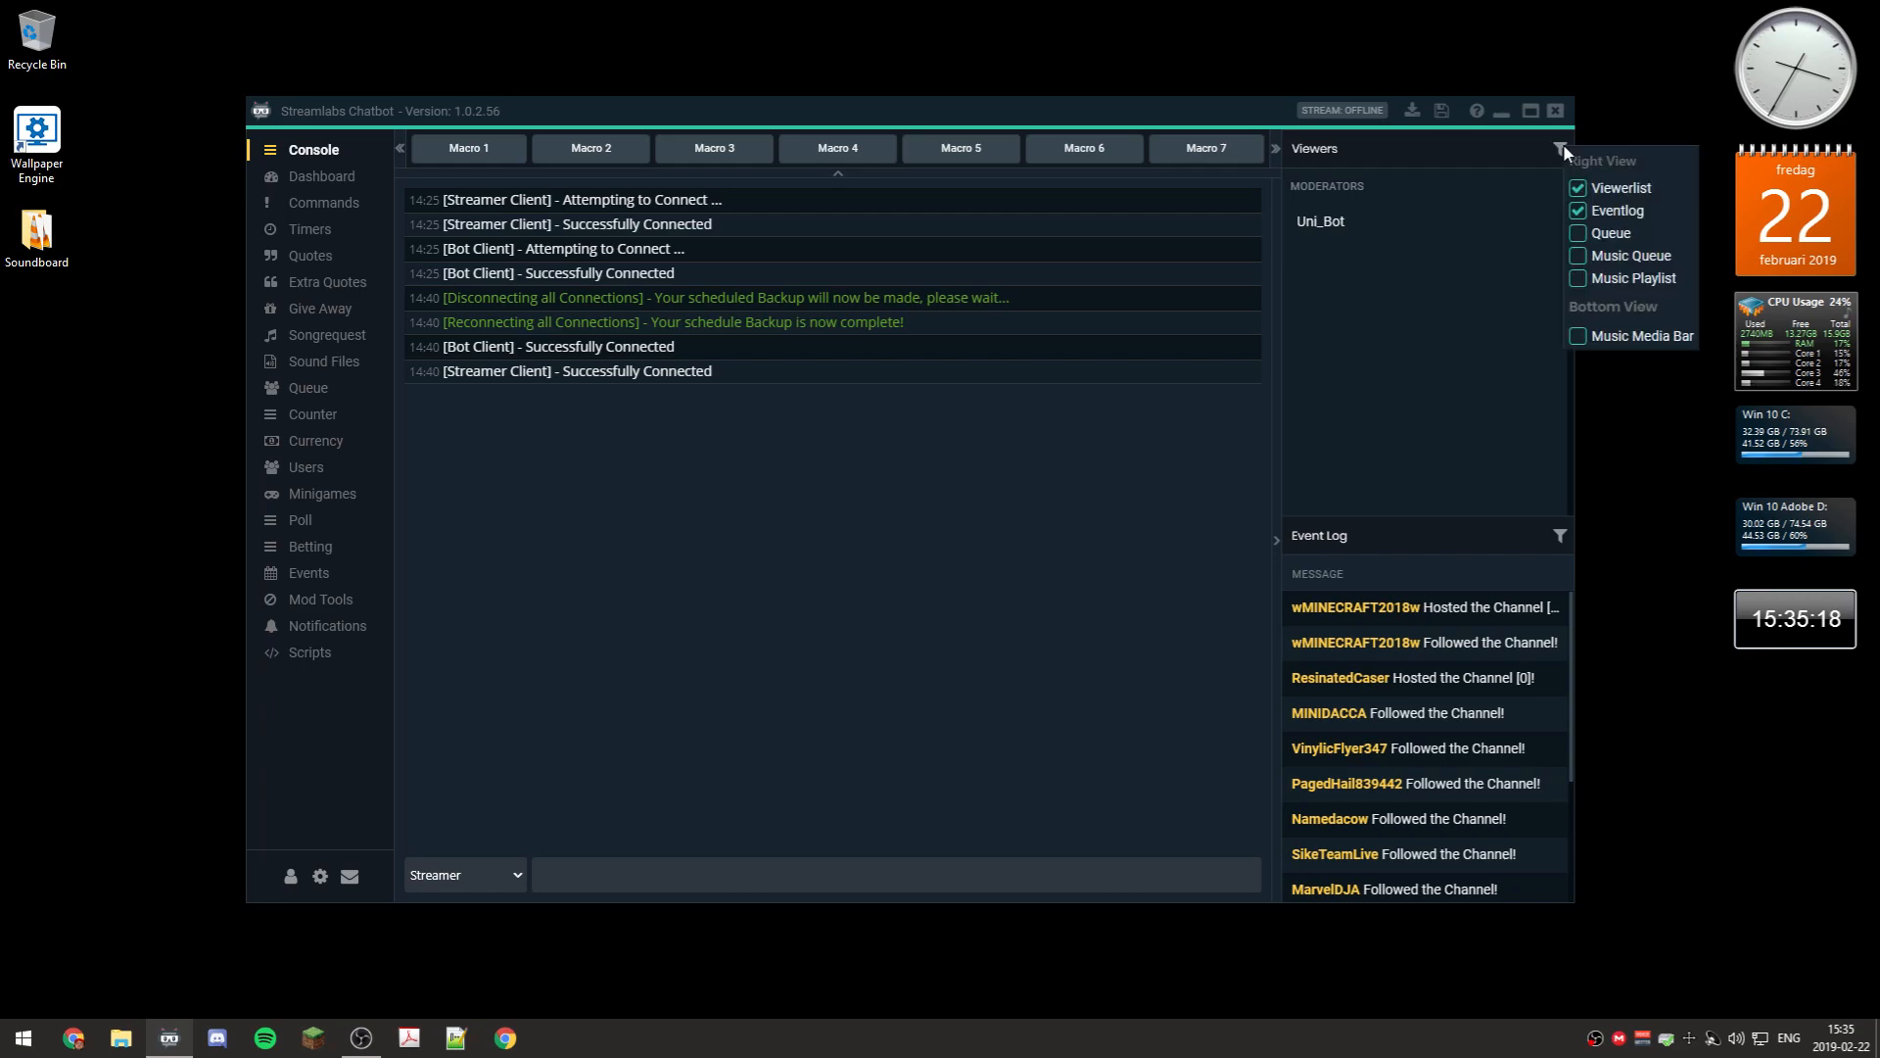
pyautogui.click(1586, 214)
pyautogui.click(1586, 214)
pyautogui.click(1491, 254)
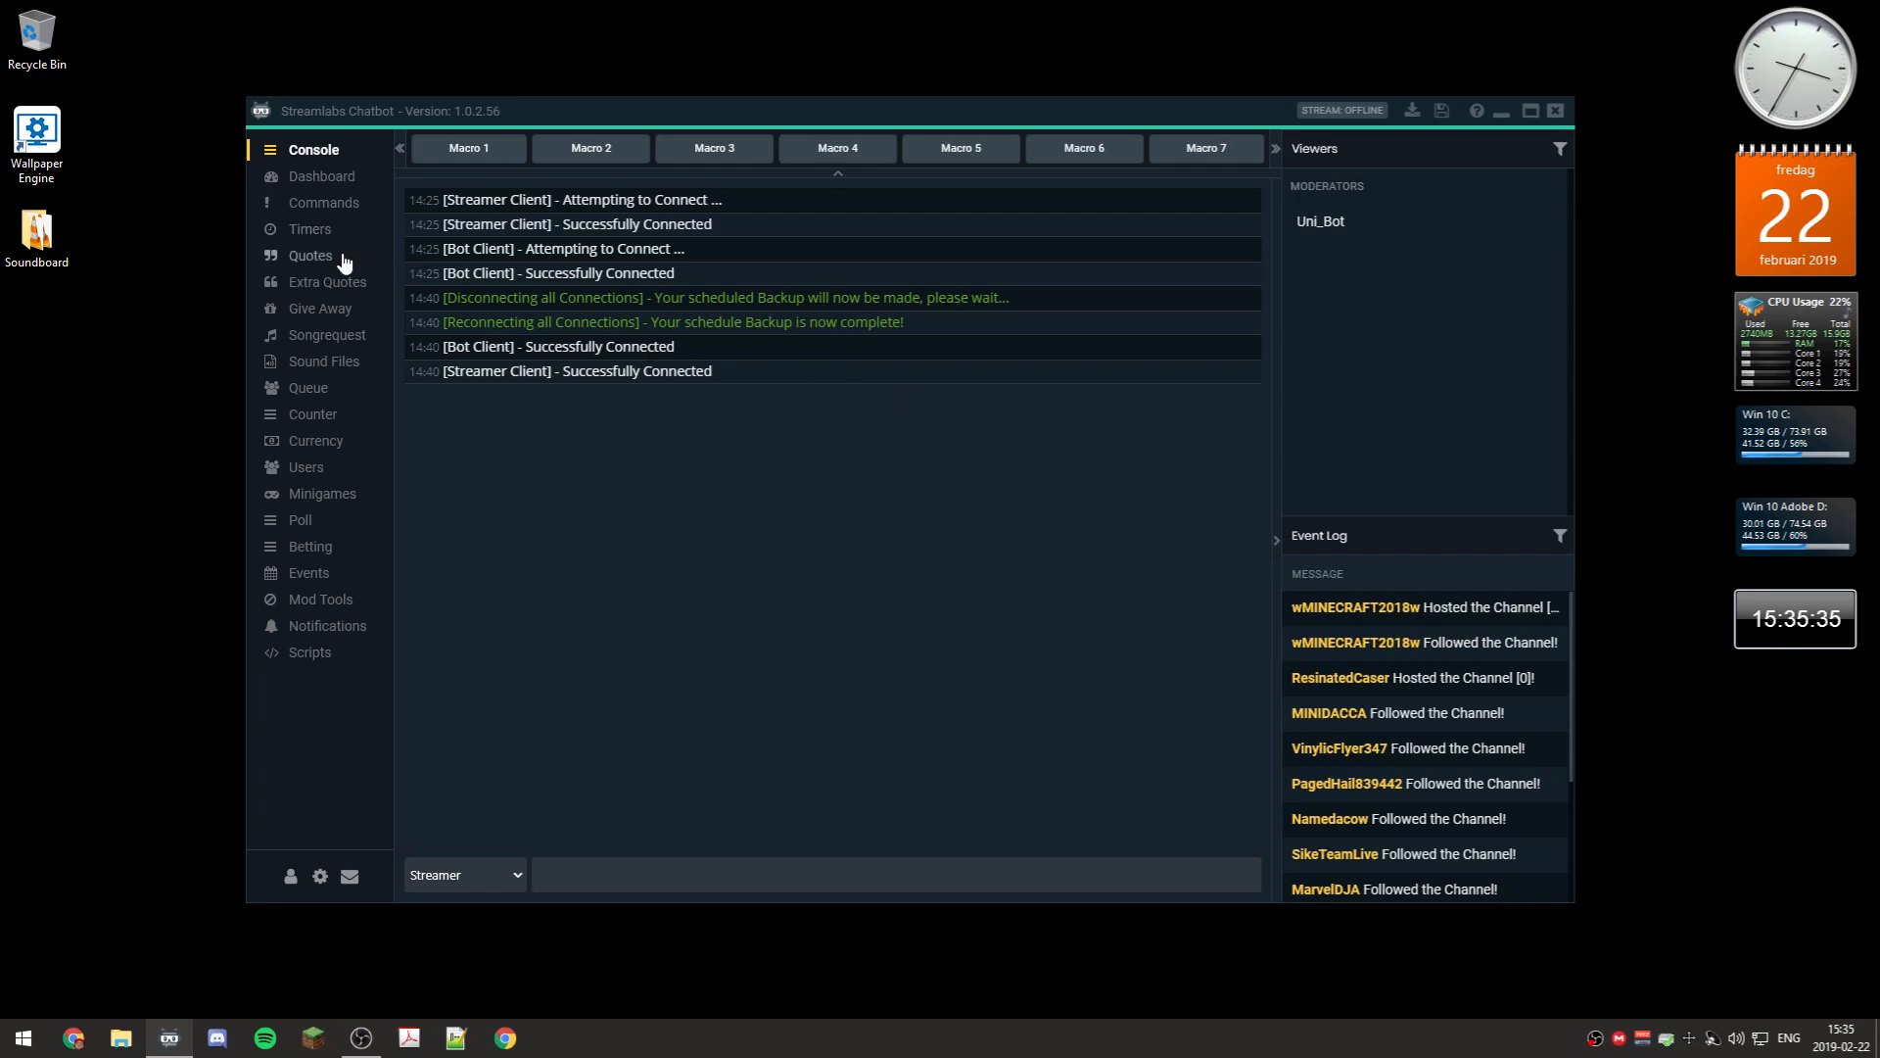
# Send the test message "sdfgsdg" in the console chat as Streamer
pyautogui.click(321, 177)
pyautogui.click(299, 150)
pyautogui.click(601, 884)
pyautogui.write('sdfgsdg')
pyautogui.press('Return')
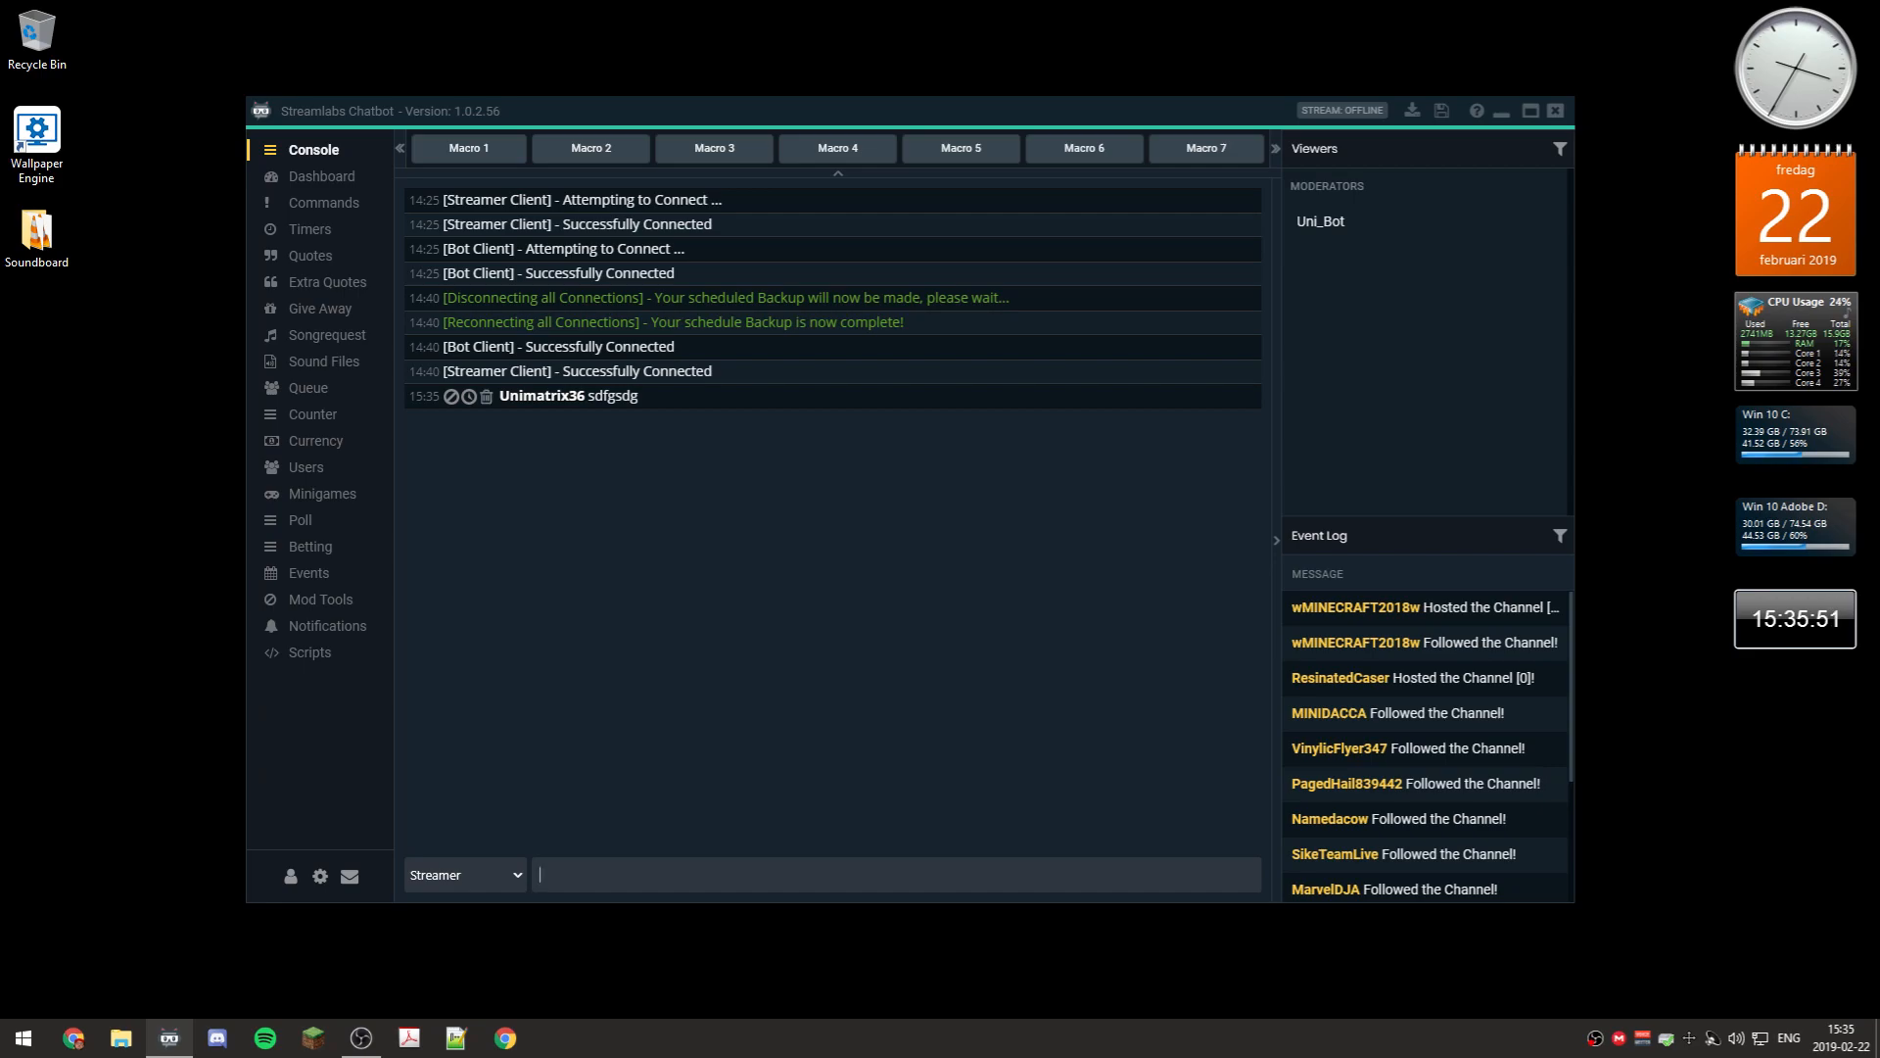
# Switch the chat sender to Bot and send the test message "fadsfasf" and the !sfx command
pyautogui.click(517, 876)
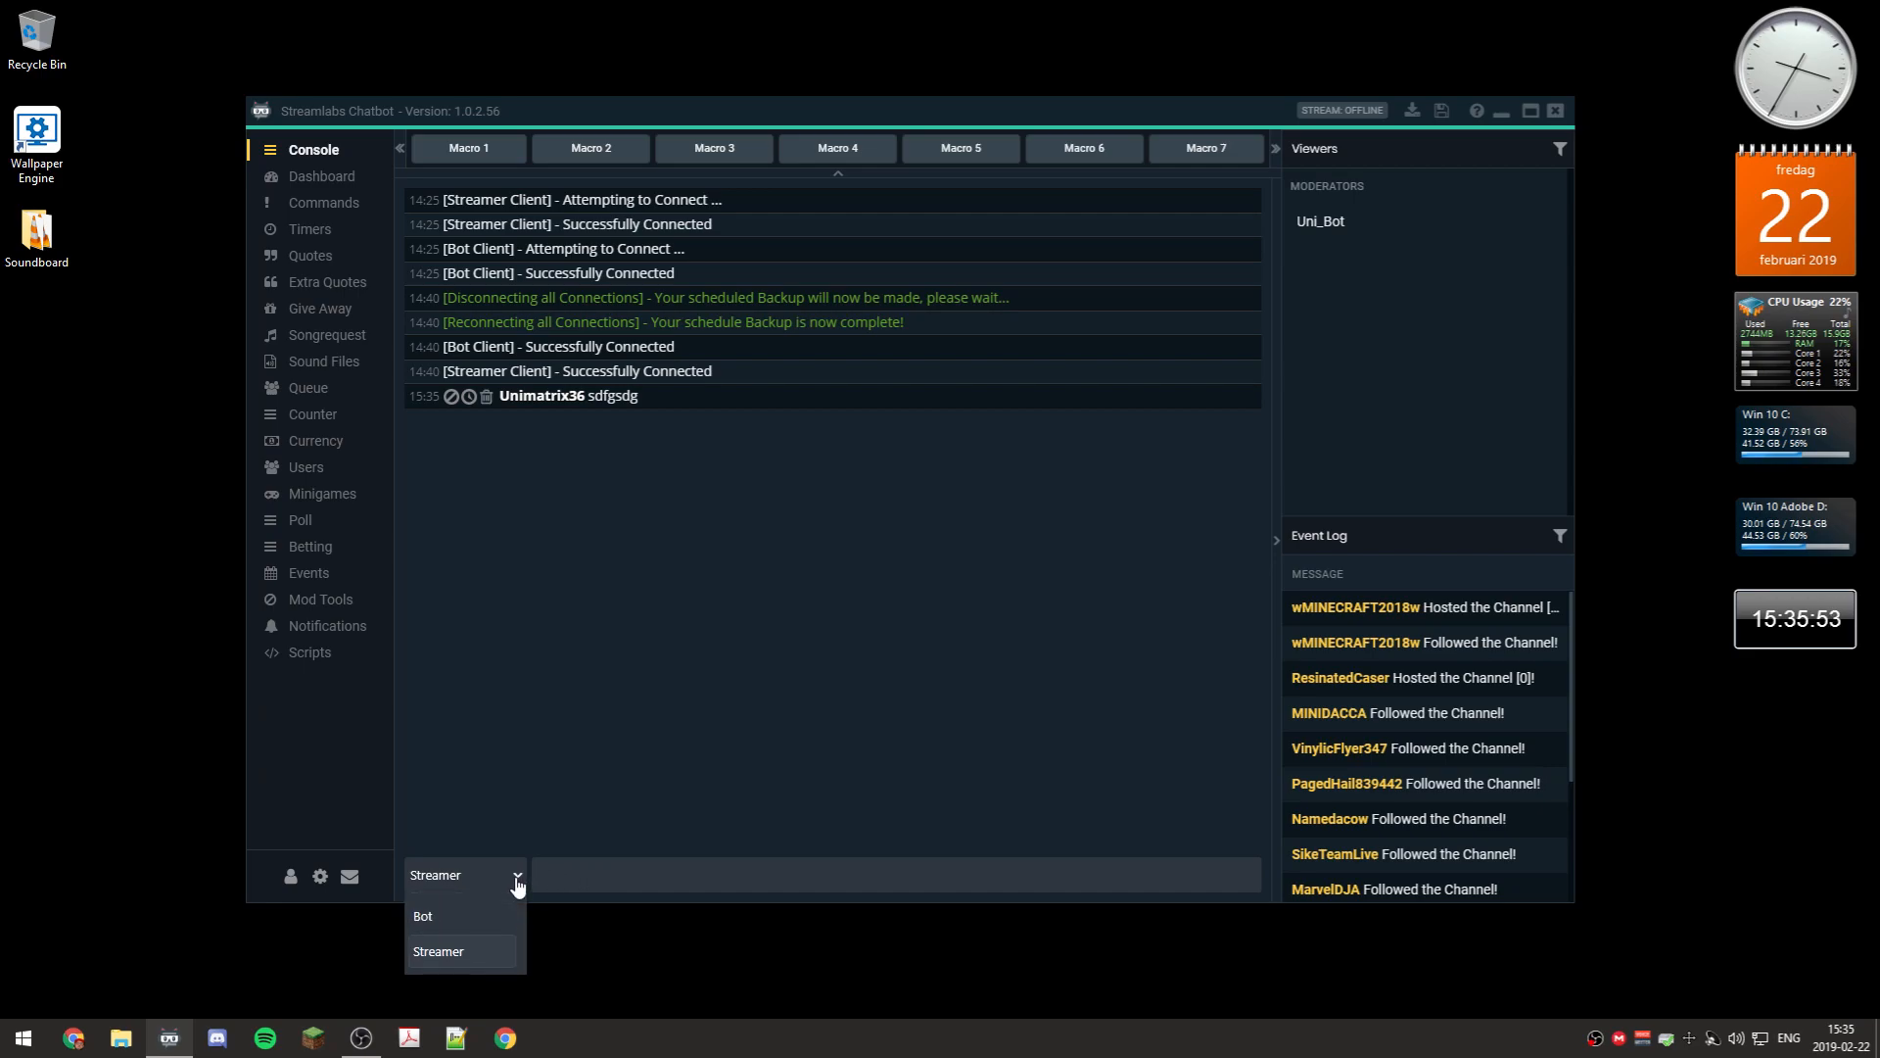
pyautogui.click(482, 914)
pyautogui.click(599, 887)
pyautogui.write('f')
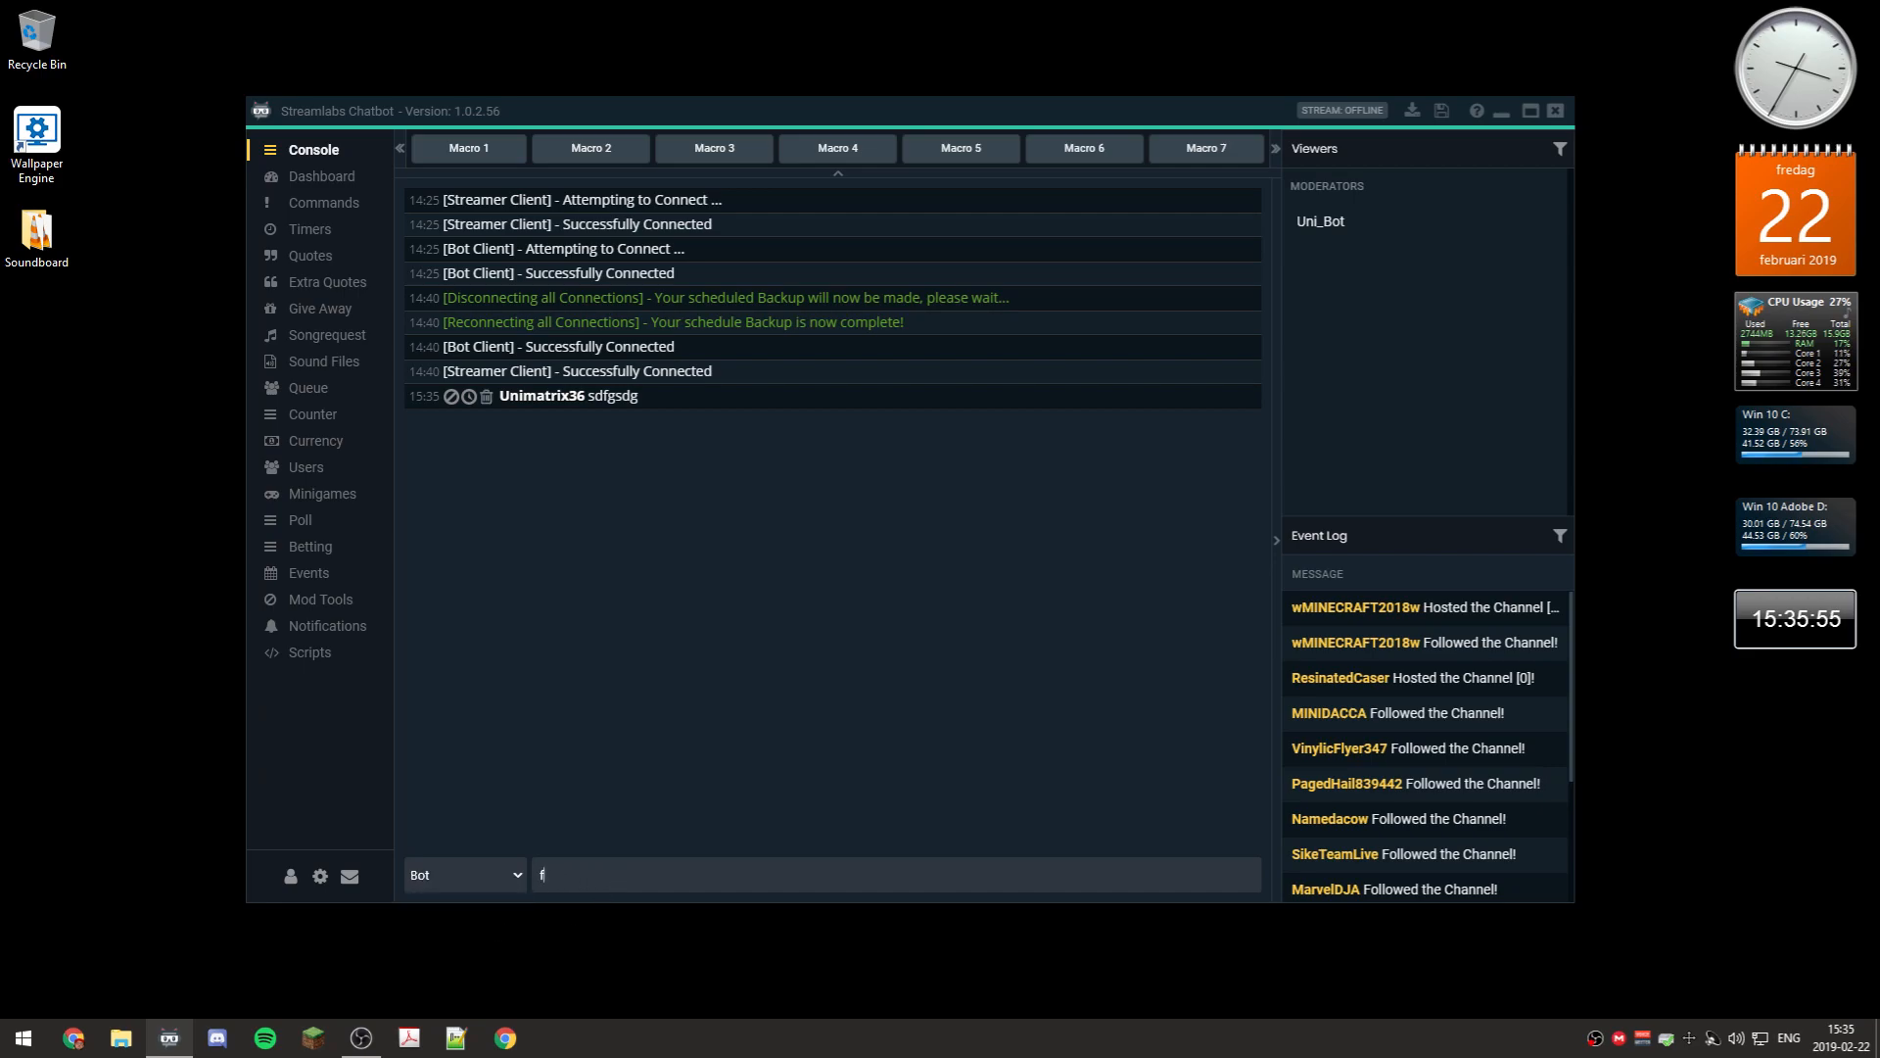
pyautogui.write('adsfasf')
pyautogui.press('Return')
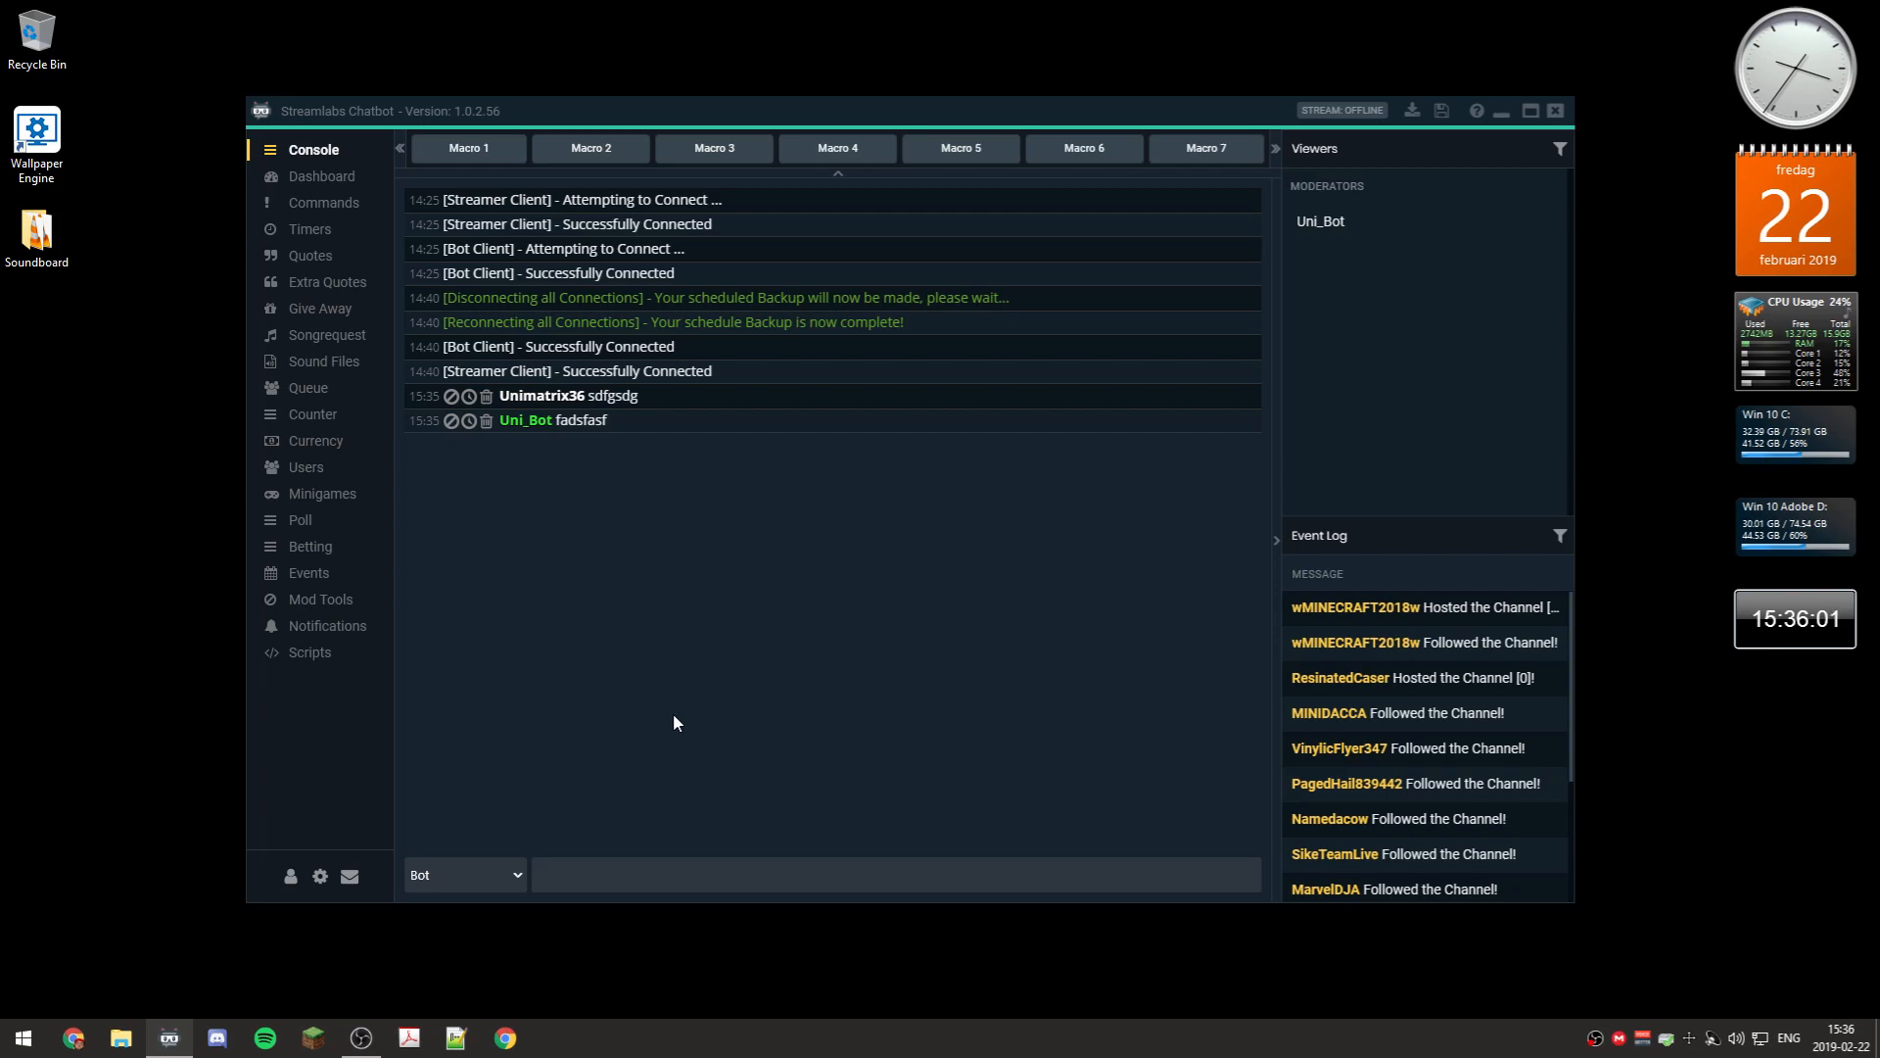
pyautogui.write('!sfx')
pyautogui.press('Return')
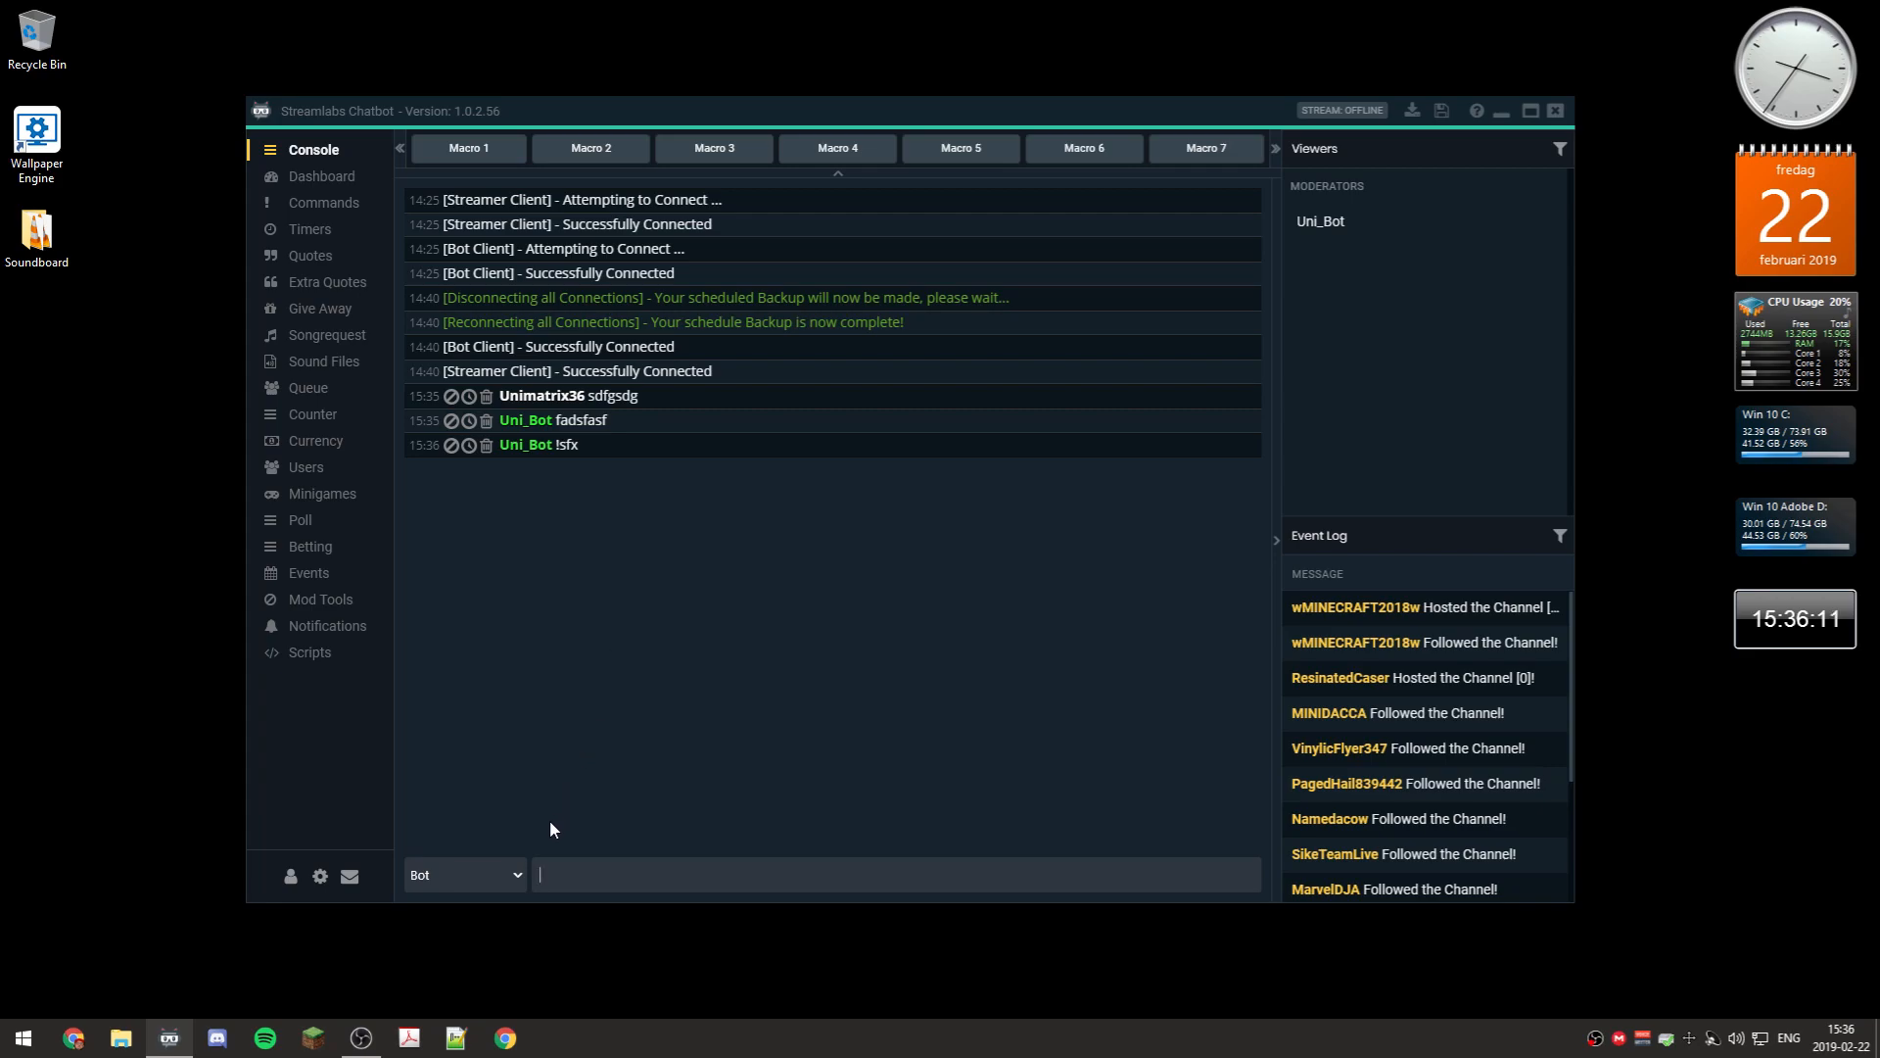
# Switch the chat sender back to Streamer and send the !sfx command
pyautogui.click(522, 873)
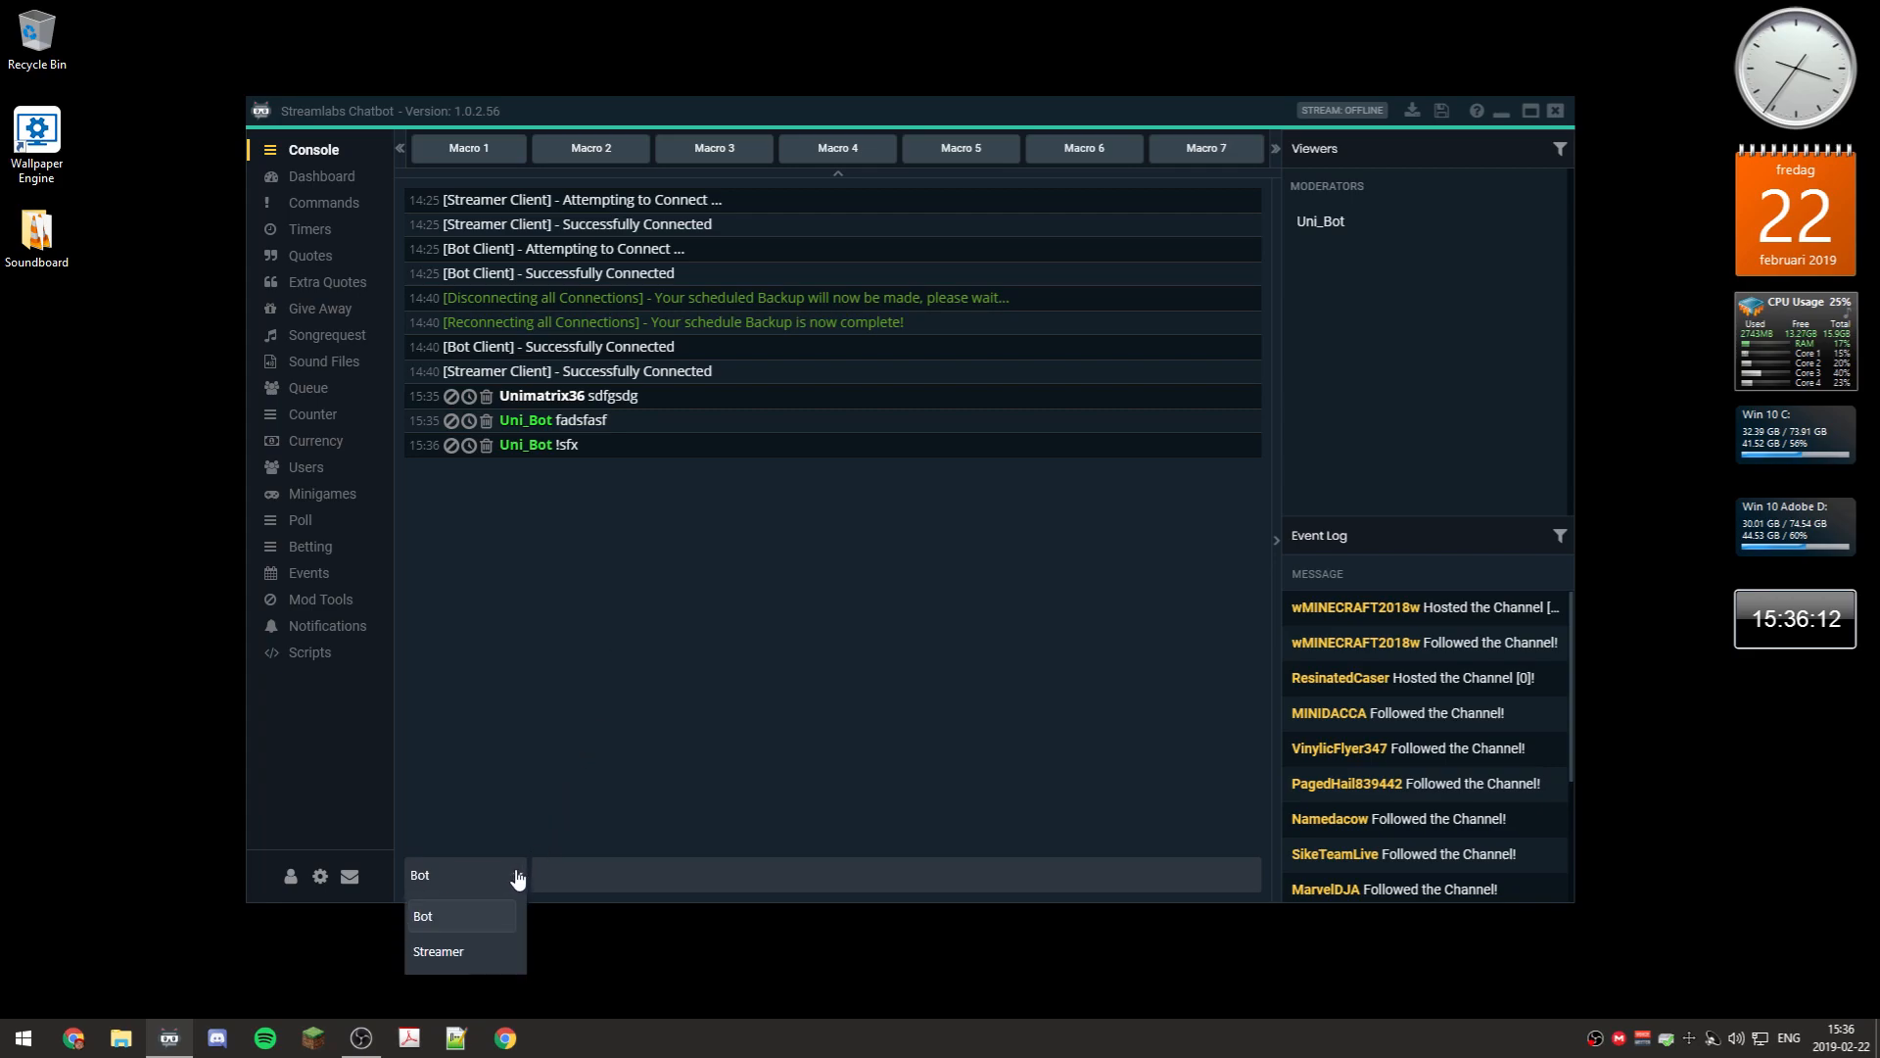
pyautogui.click(480, 952)
pyautogui.click(594, 873)
pyautogui.write('!sfx')
pyautogui.press('Return')
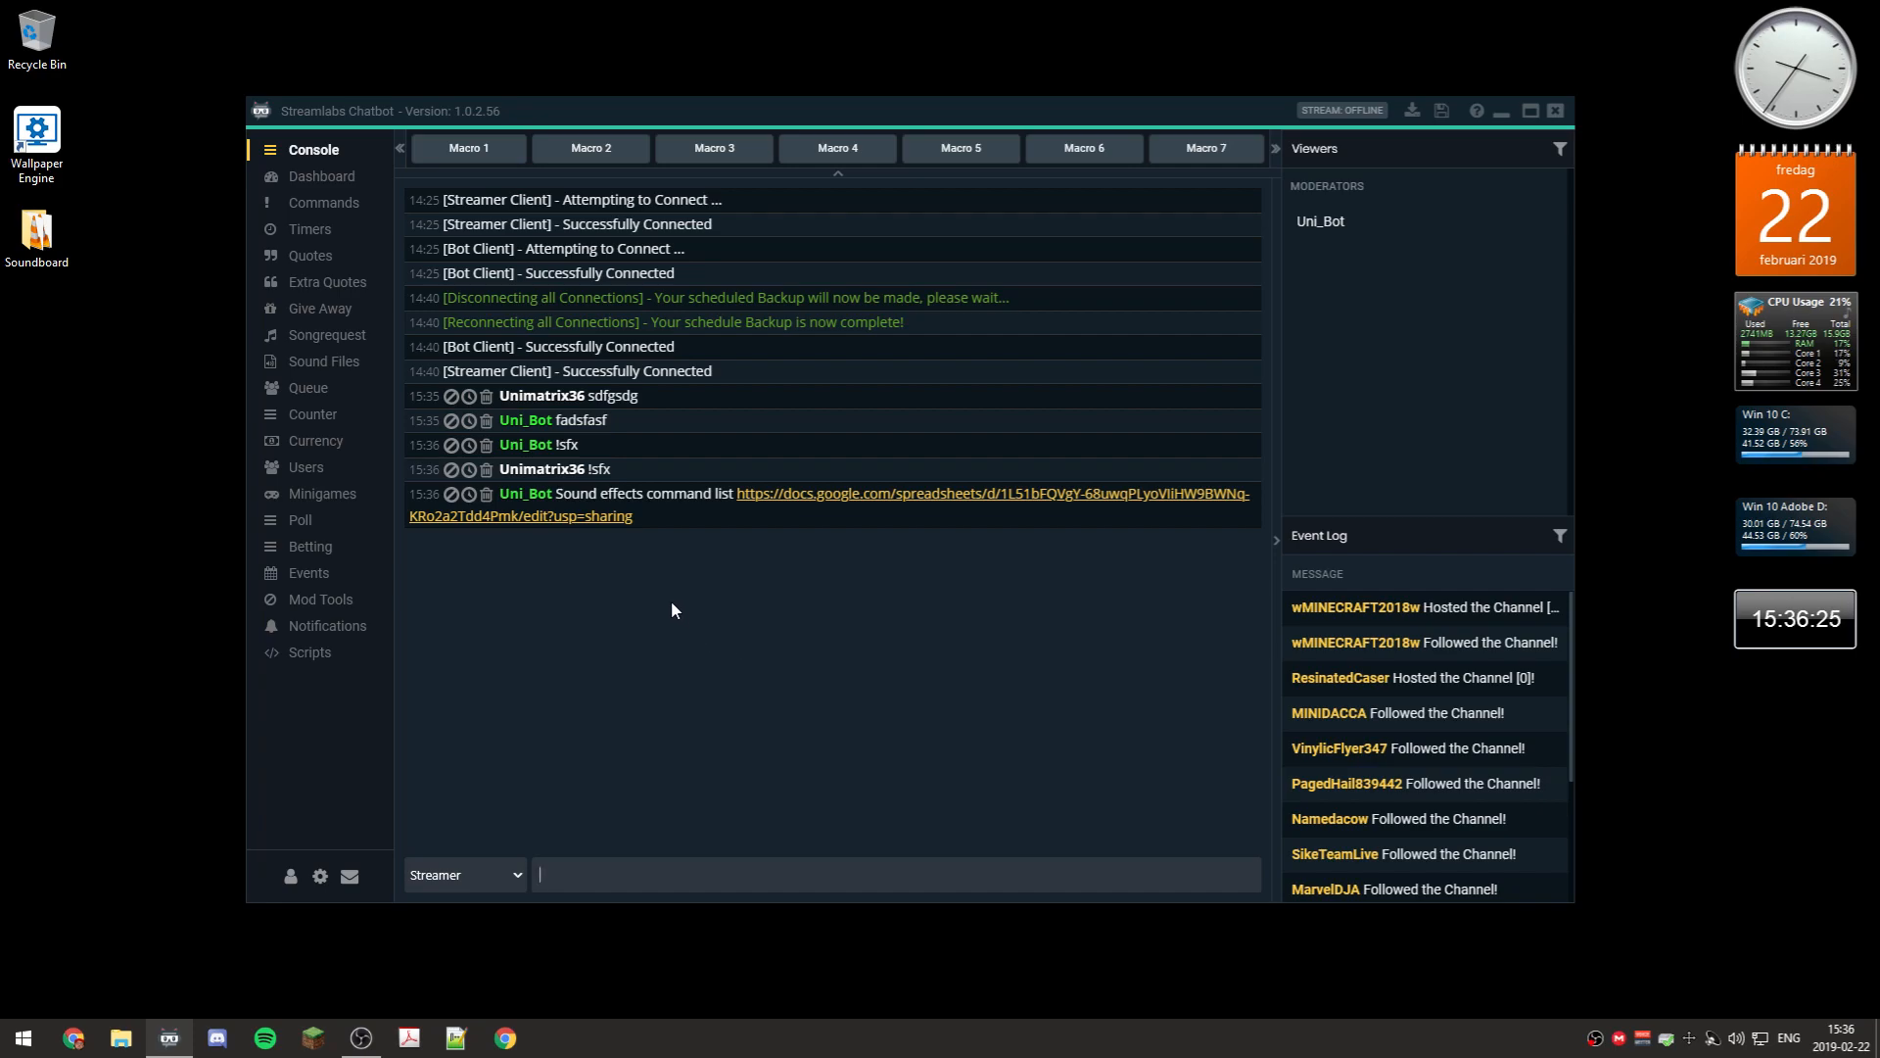
# Examine the Dashboard's title and game settings and the responses in the timer list
pyautogui.click(349, 182)
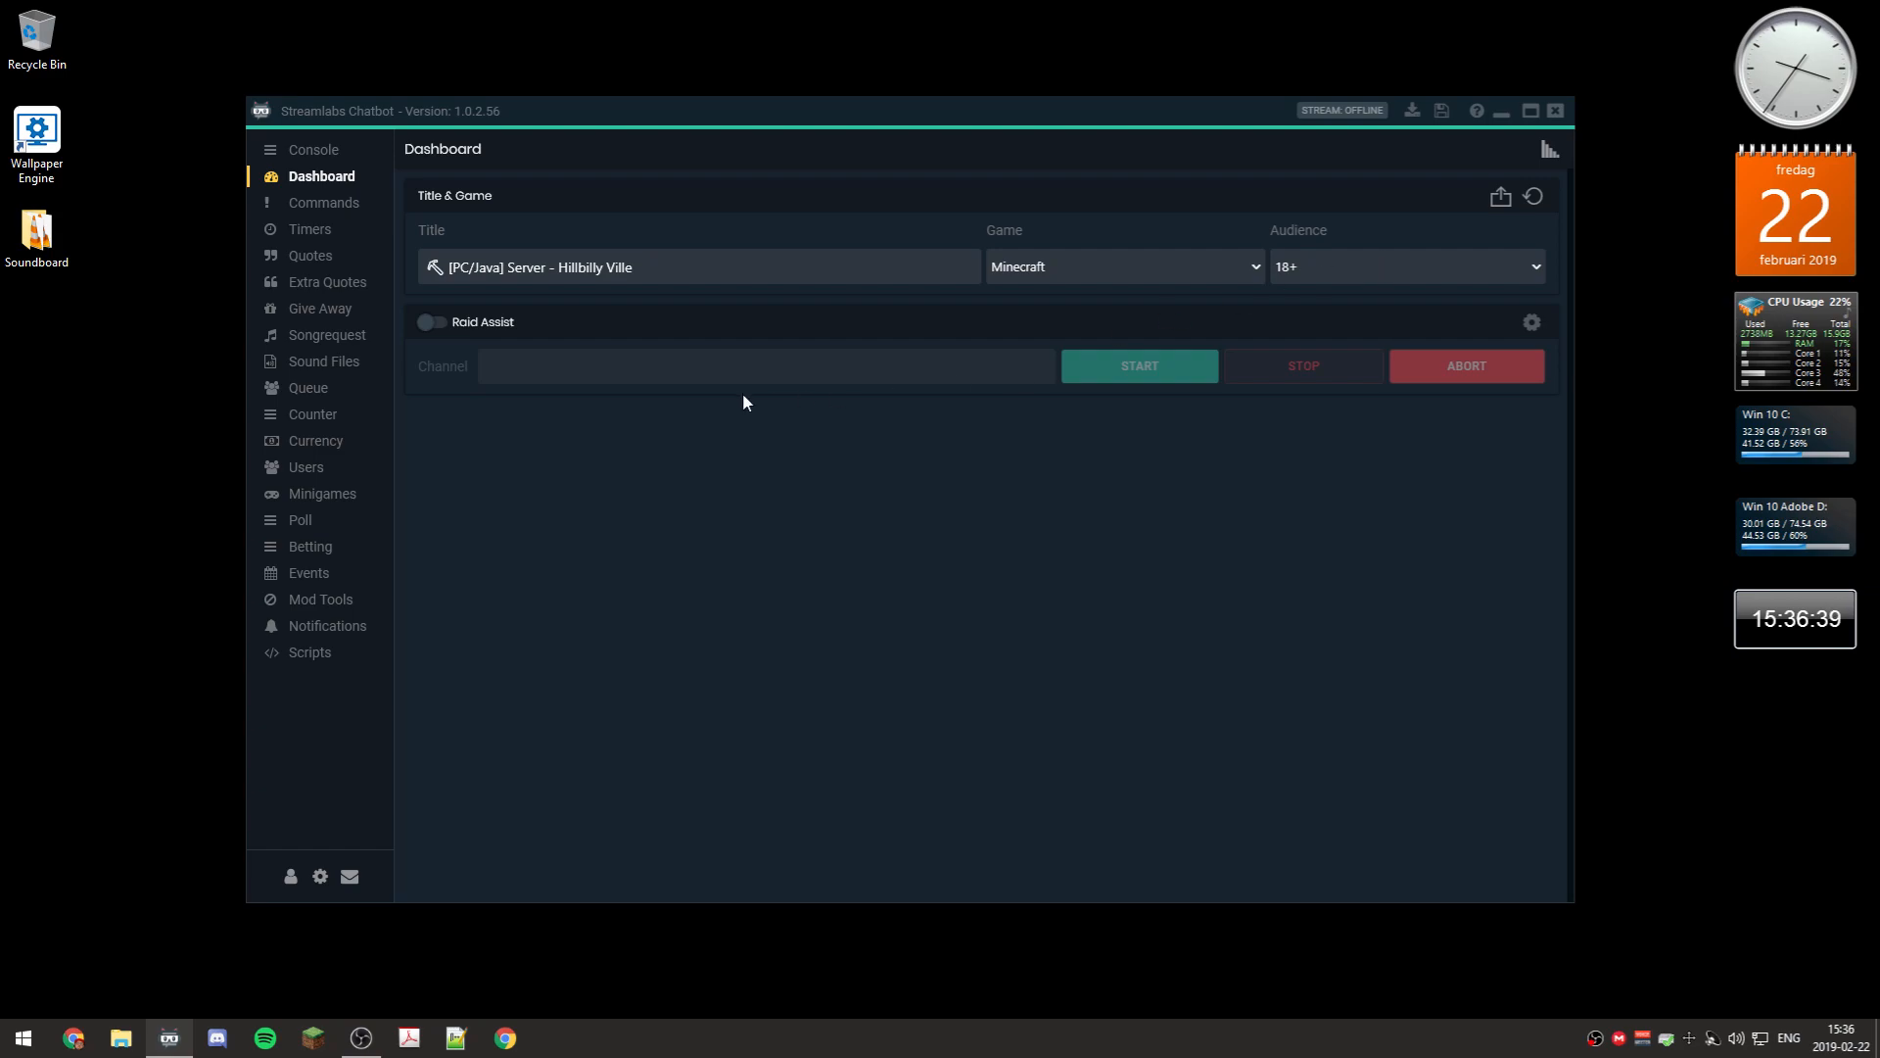
pyautogui.click(340, 235)
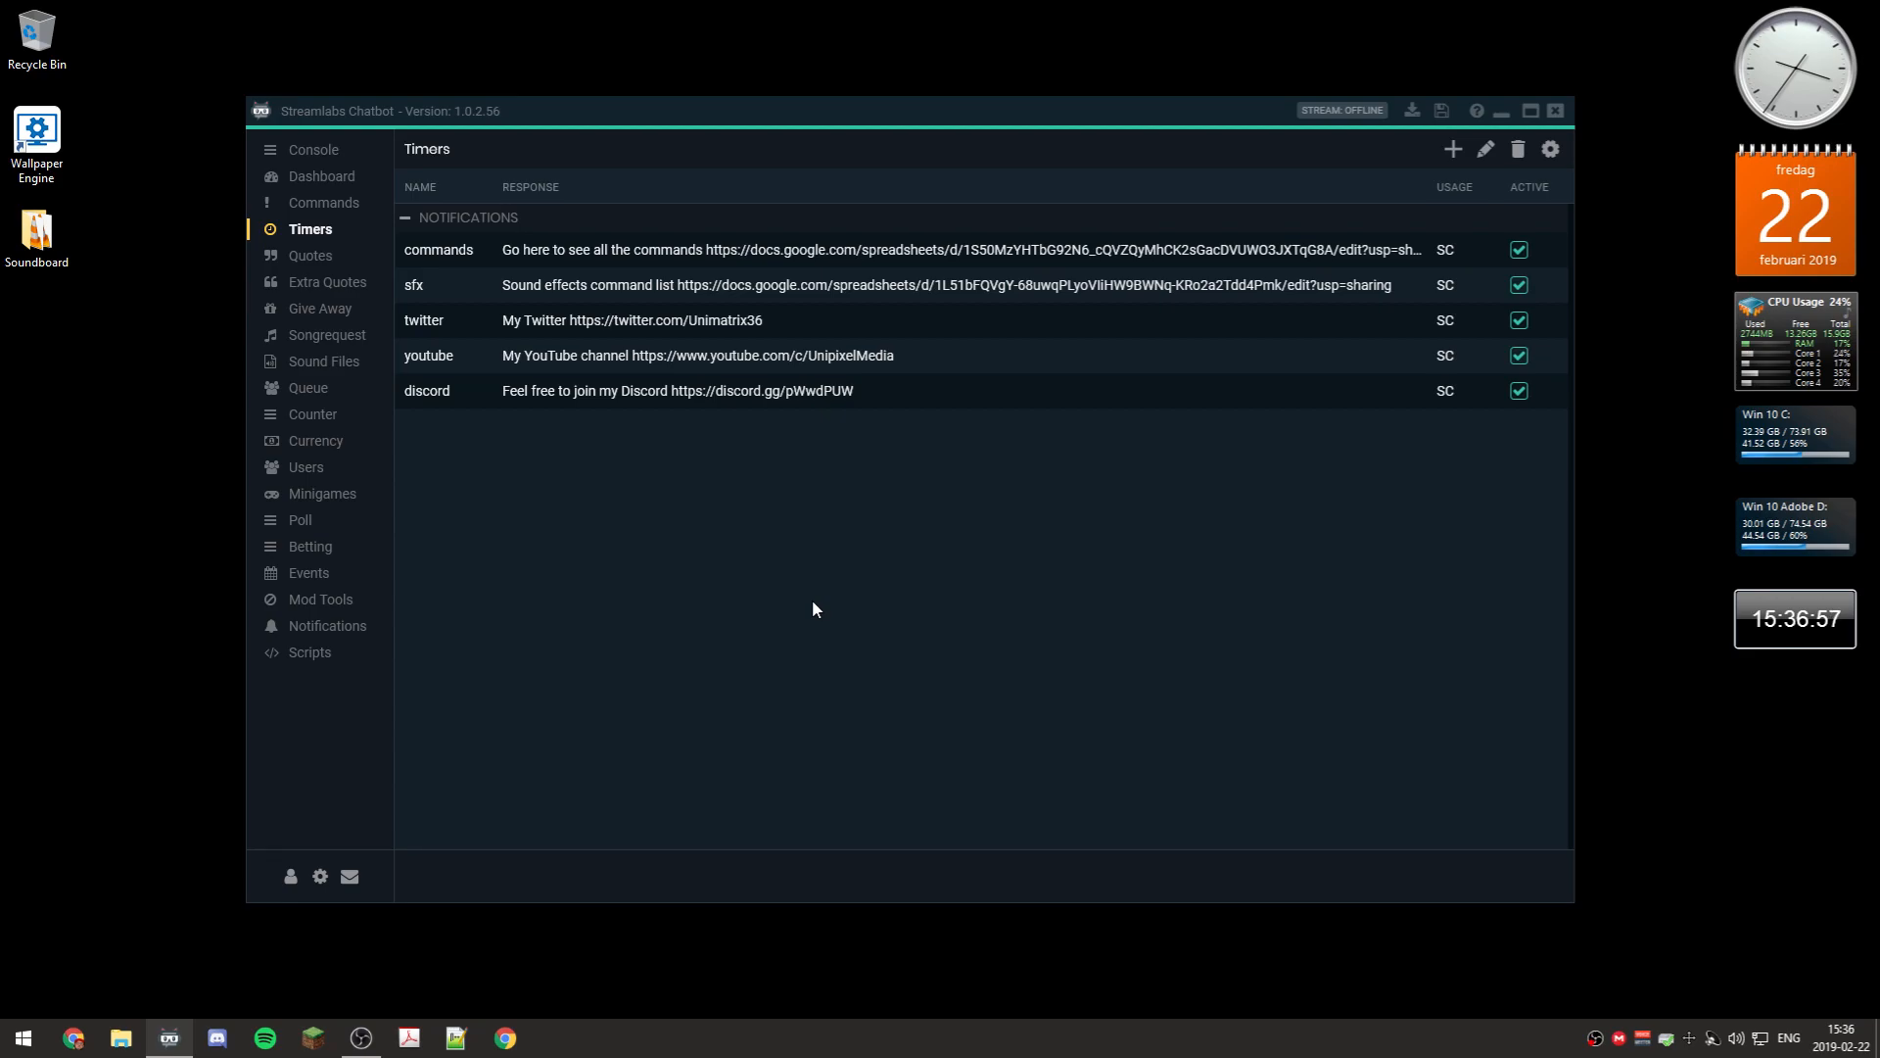
pyautogui.click(754, 366)
pyautogui.click(556, 299)
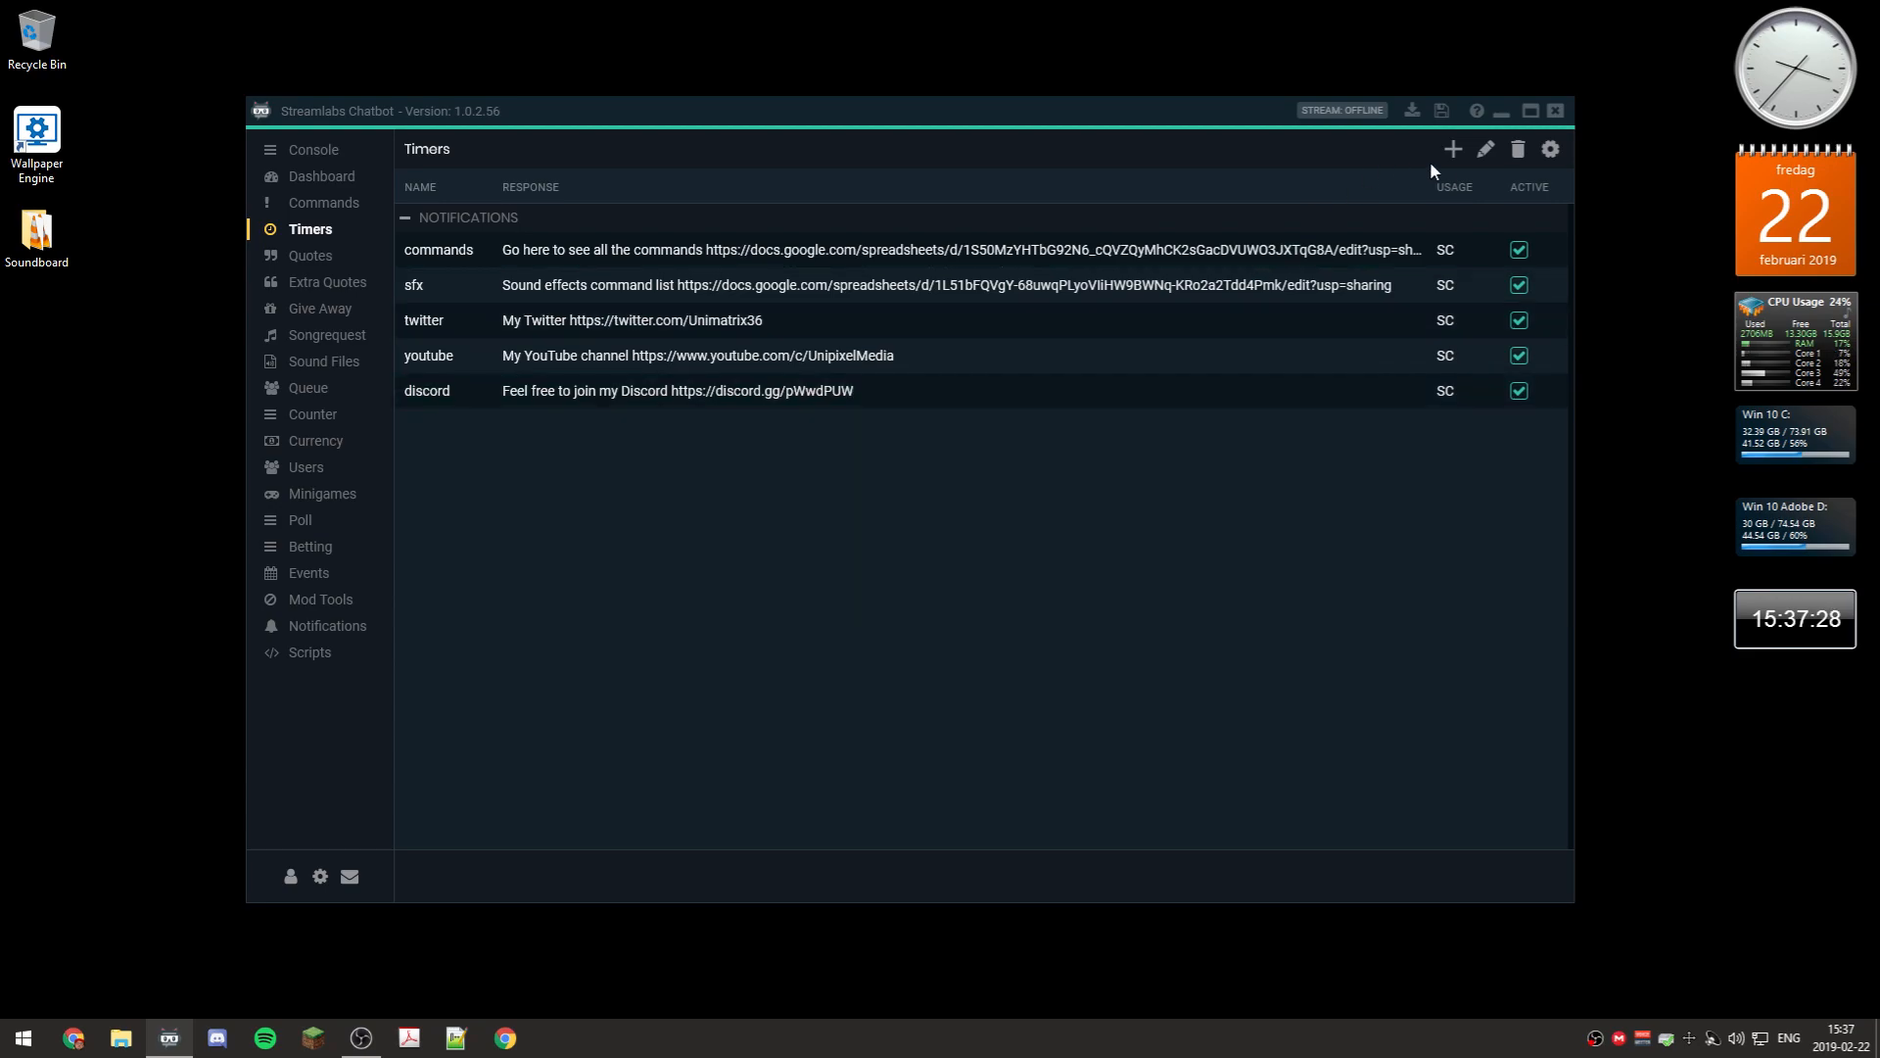
# Start adding a timer named "adfasdfasdf" and check which groups it can be assigned to
pyautogui.click(1453, 150)
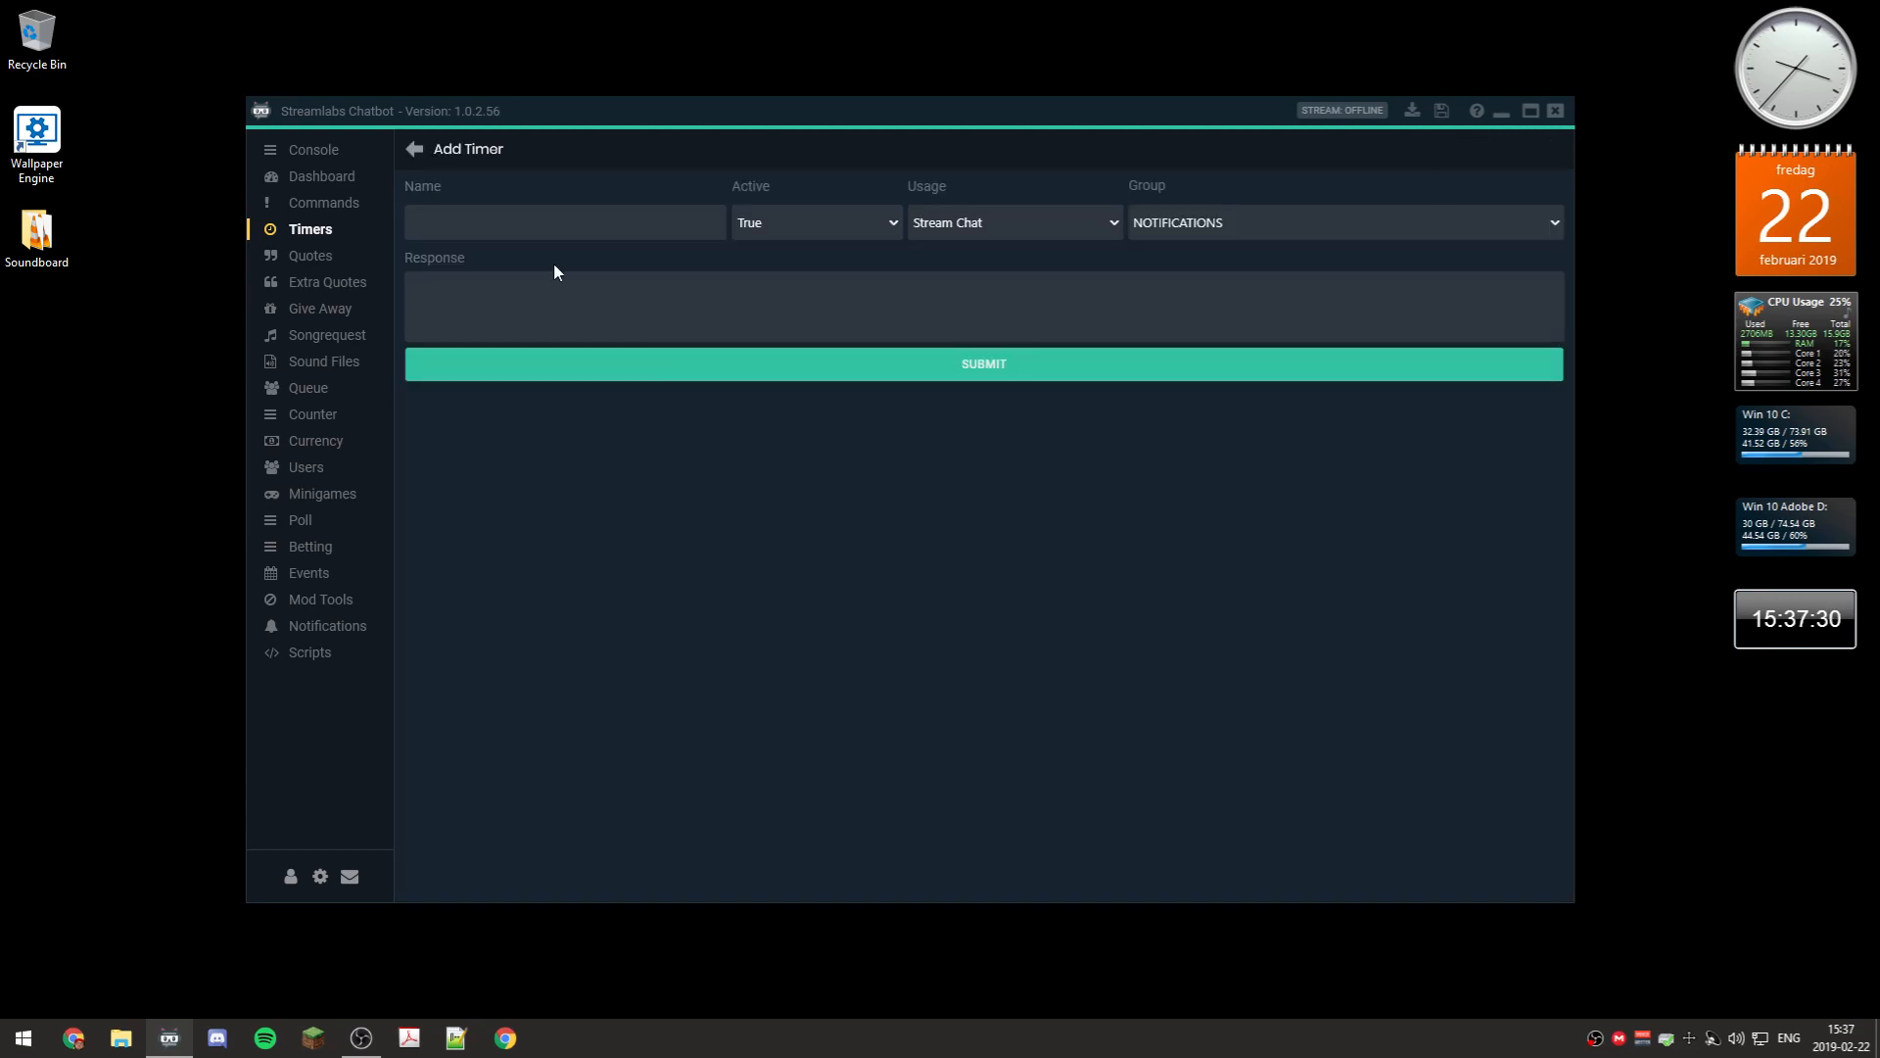
pyautogui.click(549, 233)
pyautogui.write('adfasdfasdf')
pyautogui.click(747, 309)
pyautogui.click(1555, 223)
pyautogui.click(1556, 225)
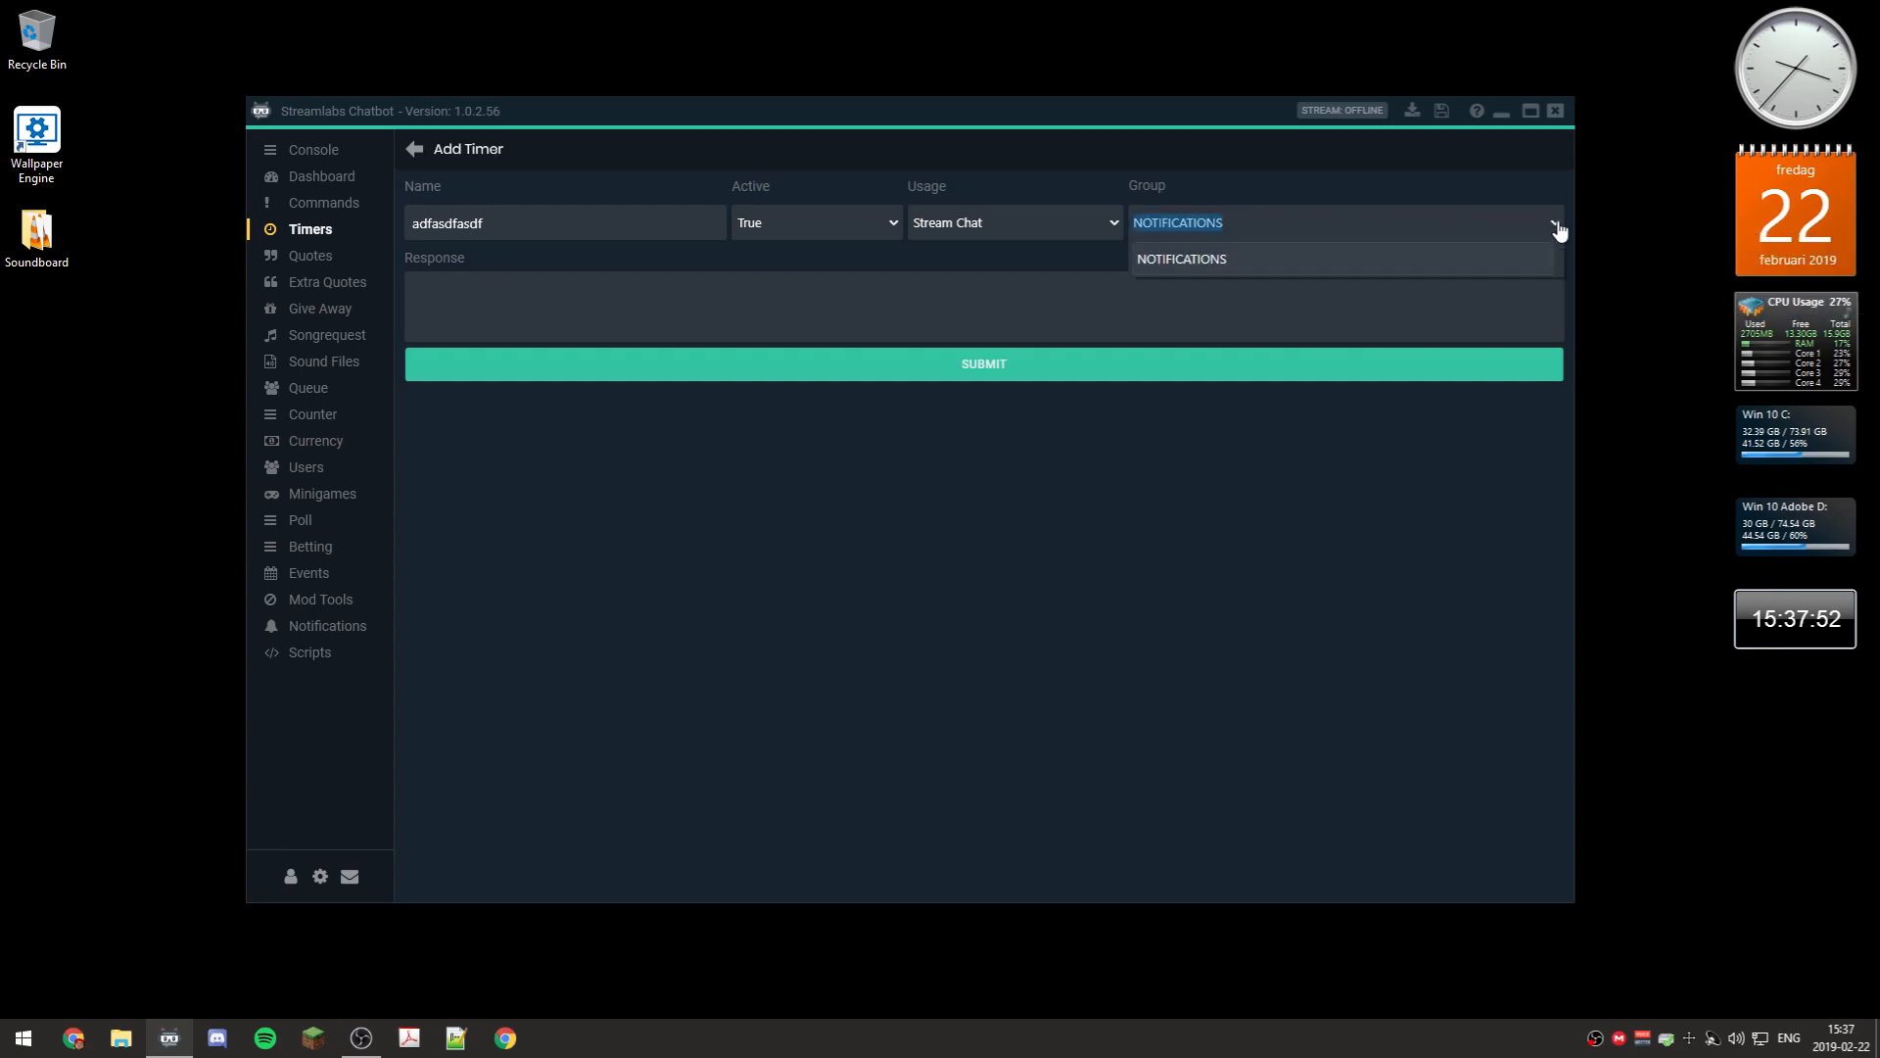
pyautogui.click(1557, 225)
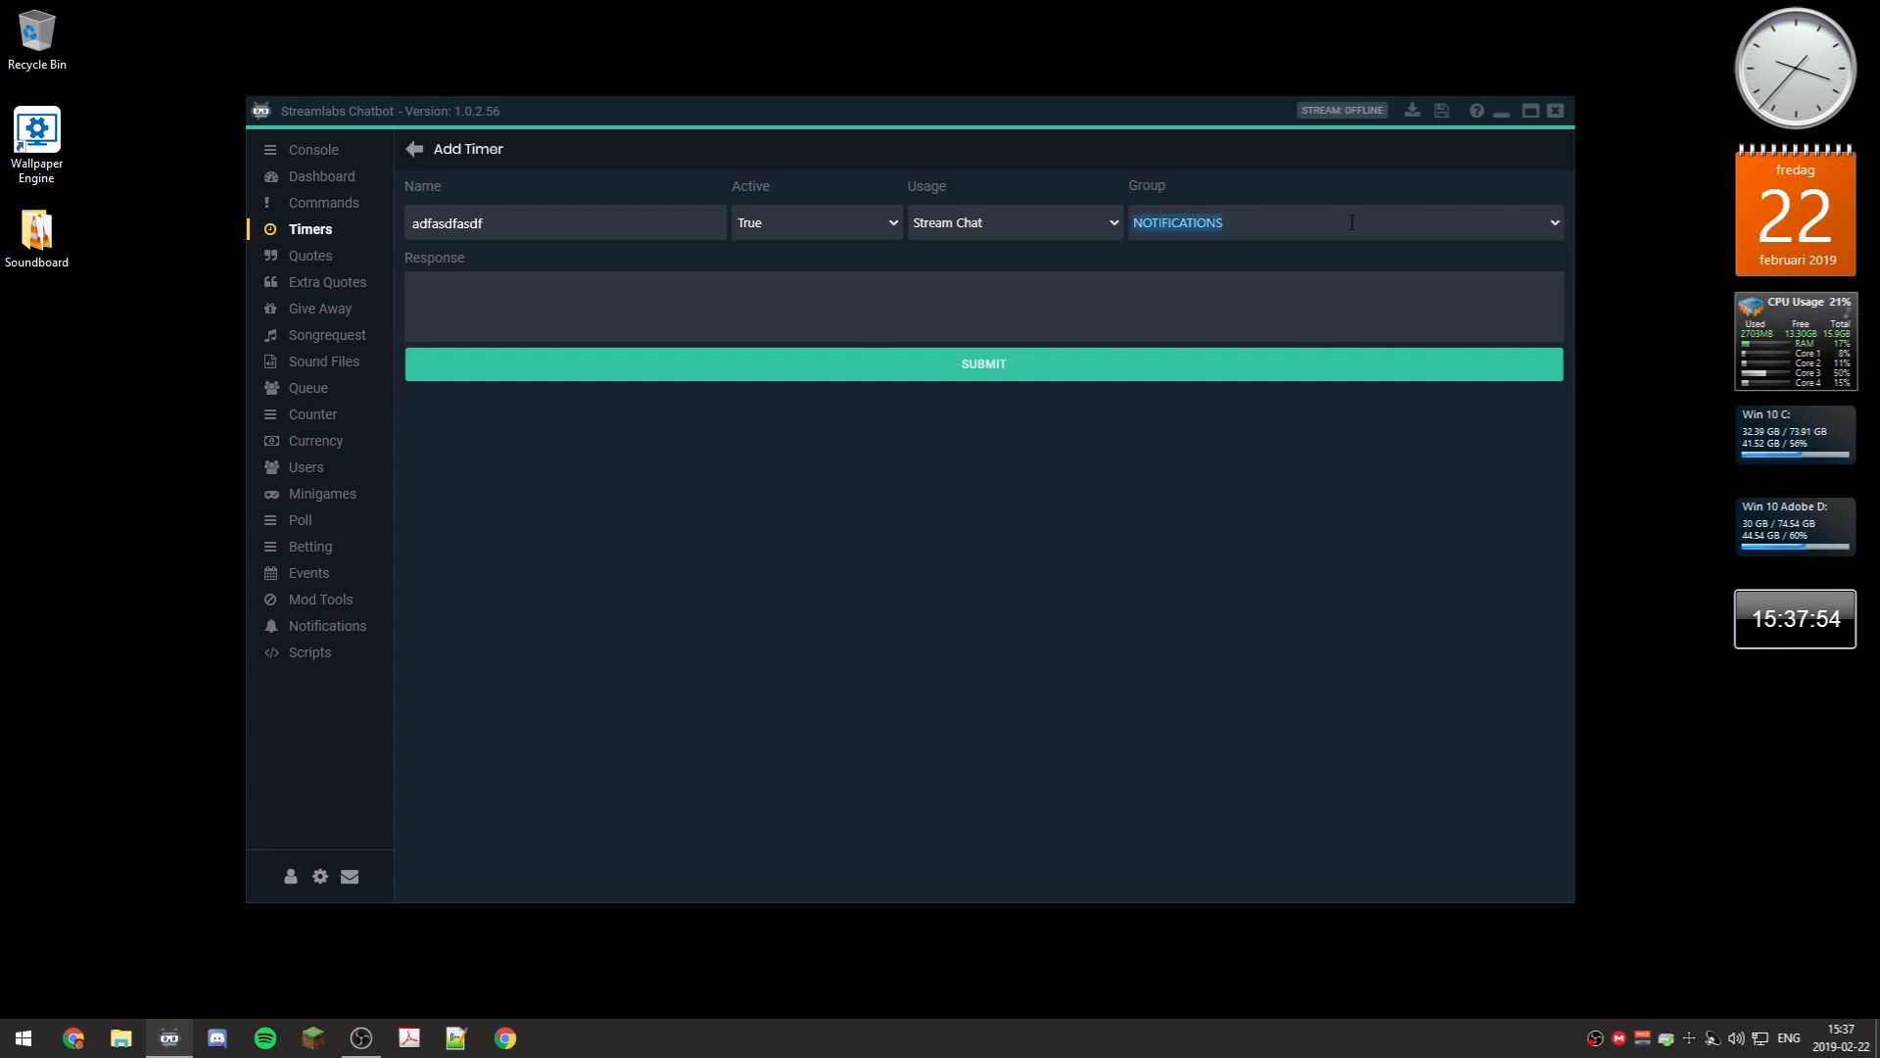
pyautogui.click(1303, 292)
pyautogui.moveTo(1227, 218)
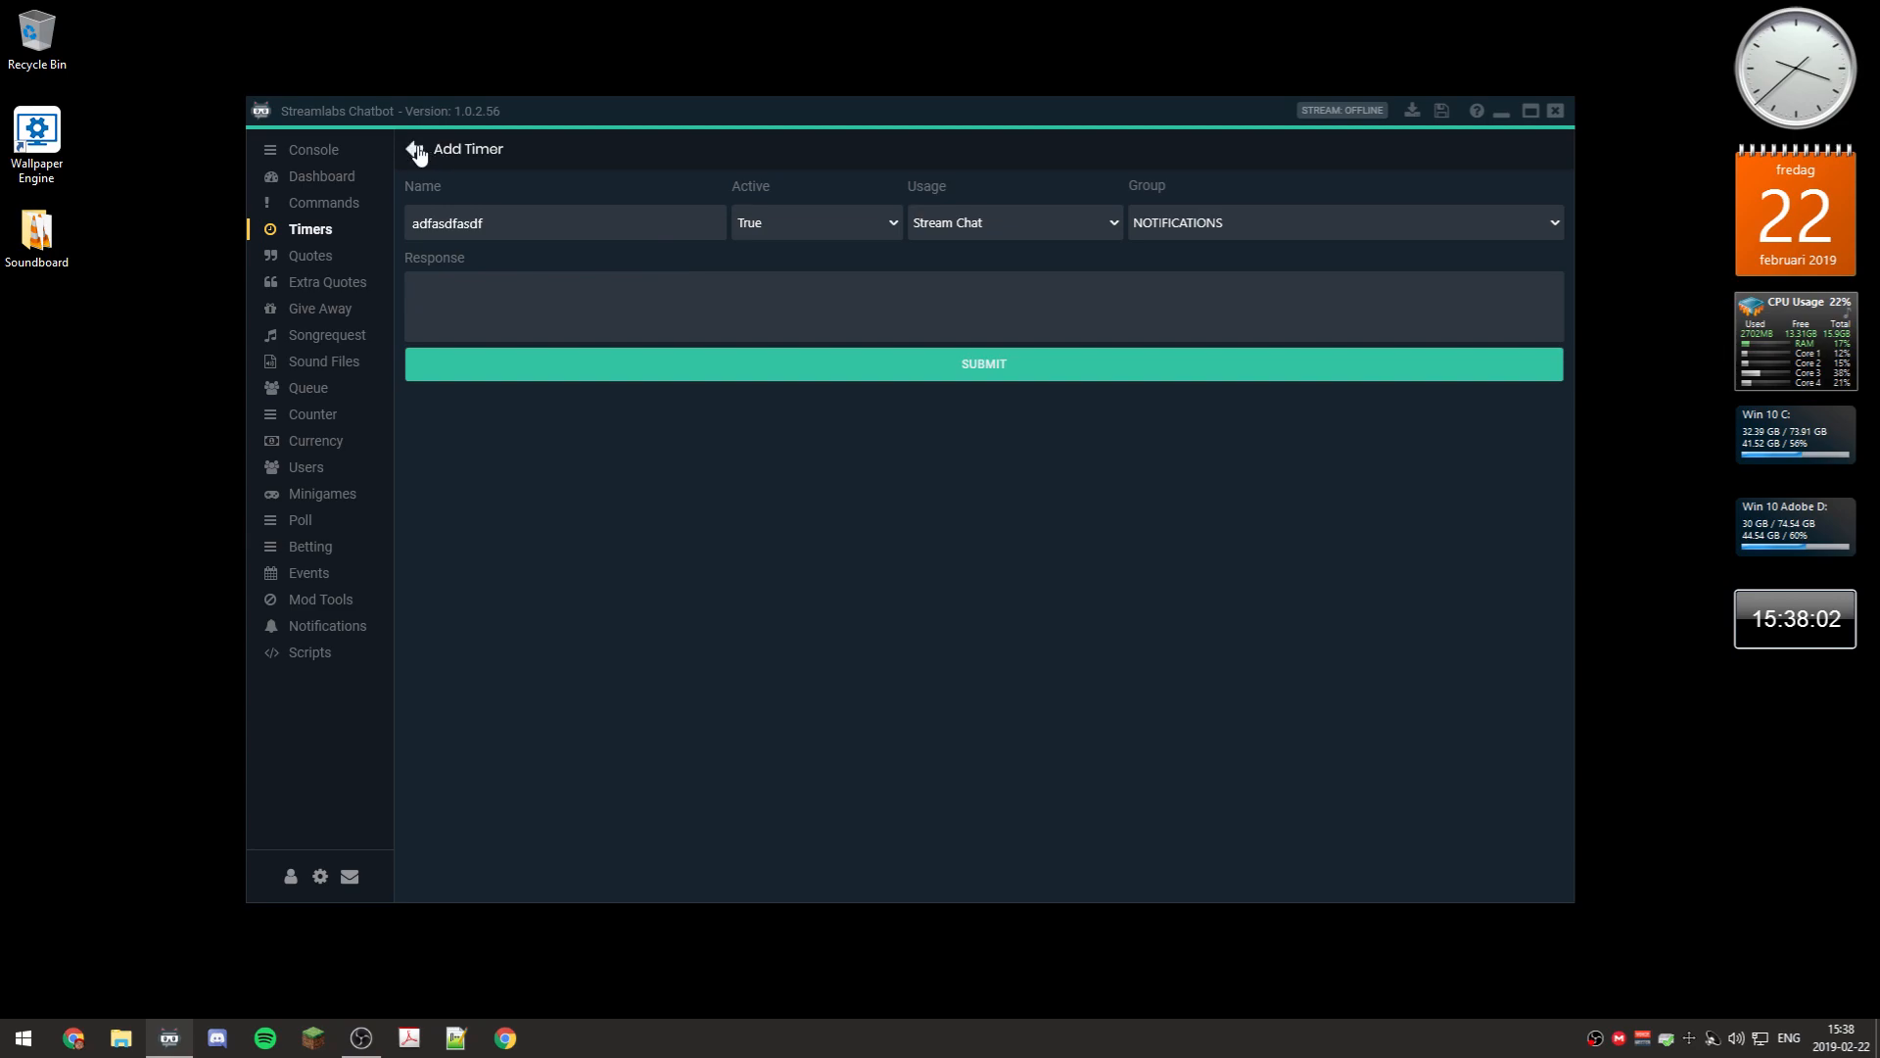
# Examine the chat command list across the Commands, Notifications and Sound Effects groups, and return to the unsaved timer
pyautogui.click(348, 202)
pyautogui.scroll(5, 744, 328)
pyautogui.scroll(8, 749, 333)
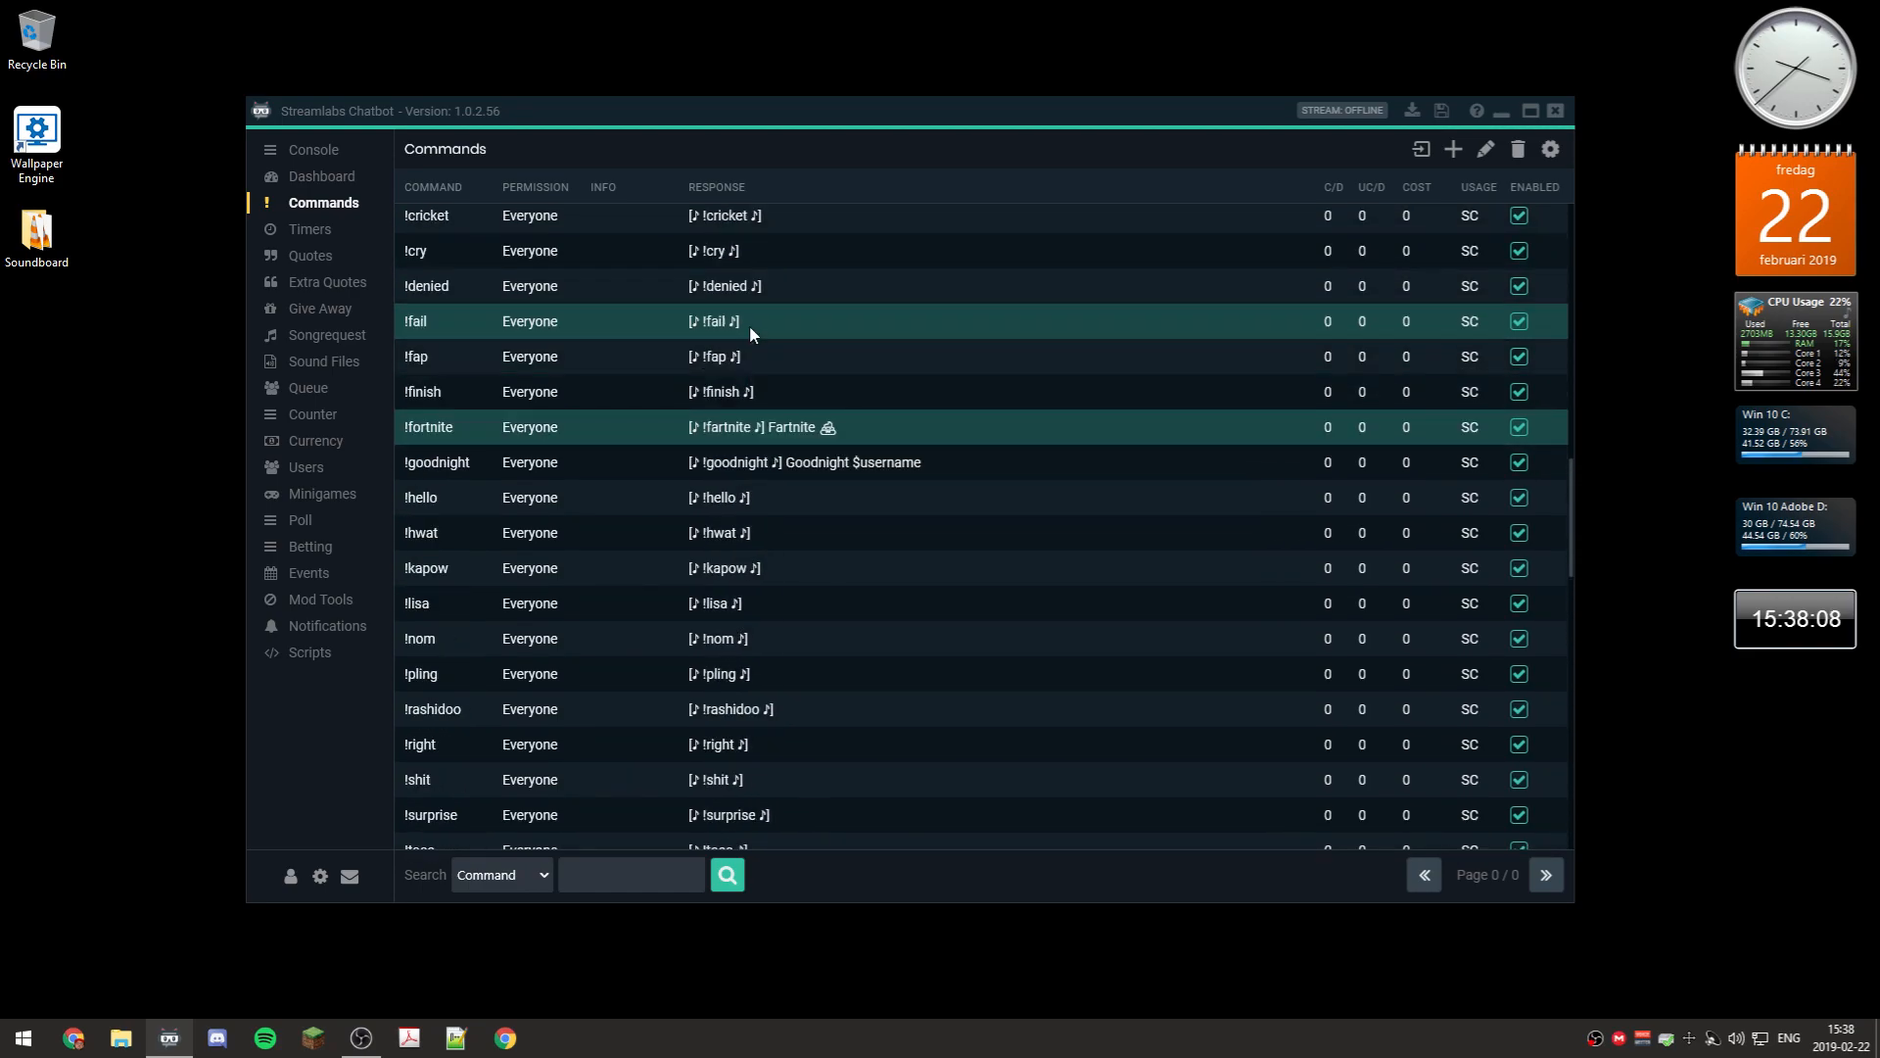
pyautogui.scroll(6, 750, 330)
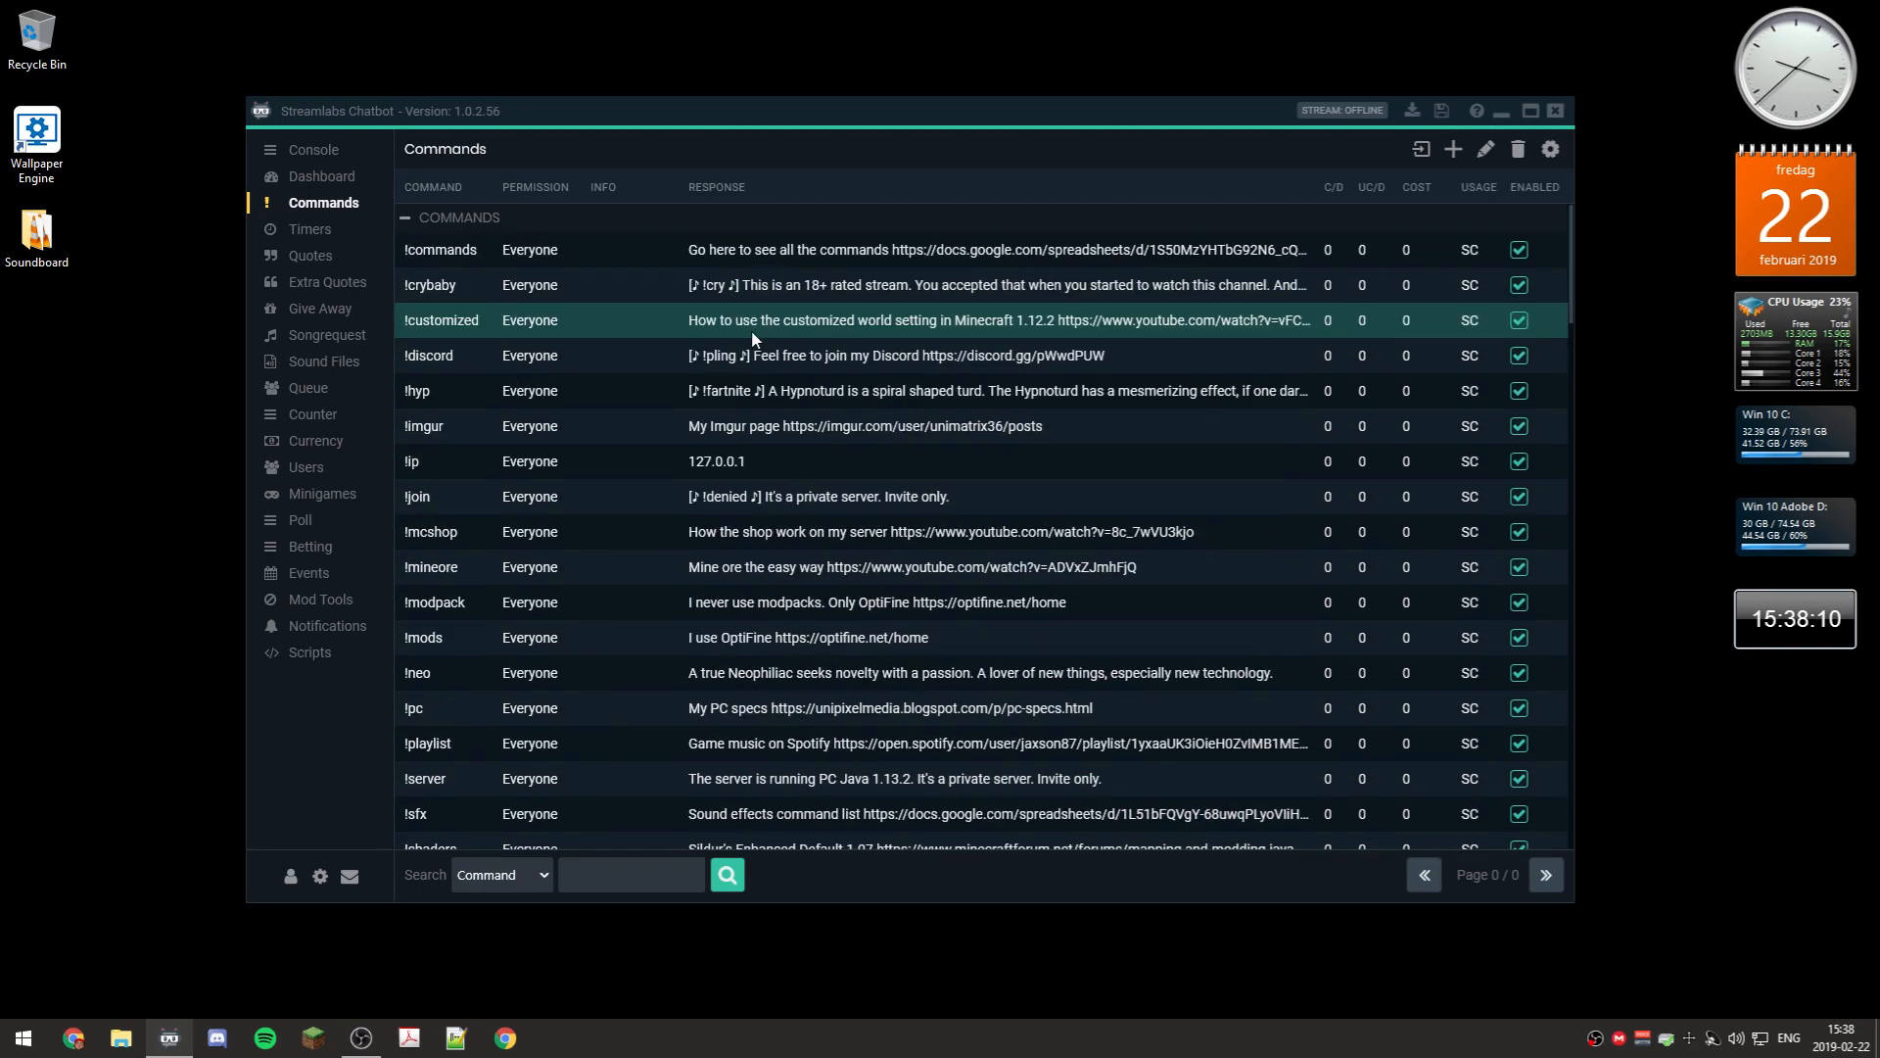
pyautogui.scroll(-6, 646, 427)
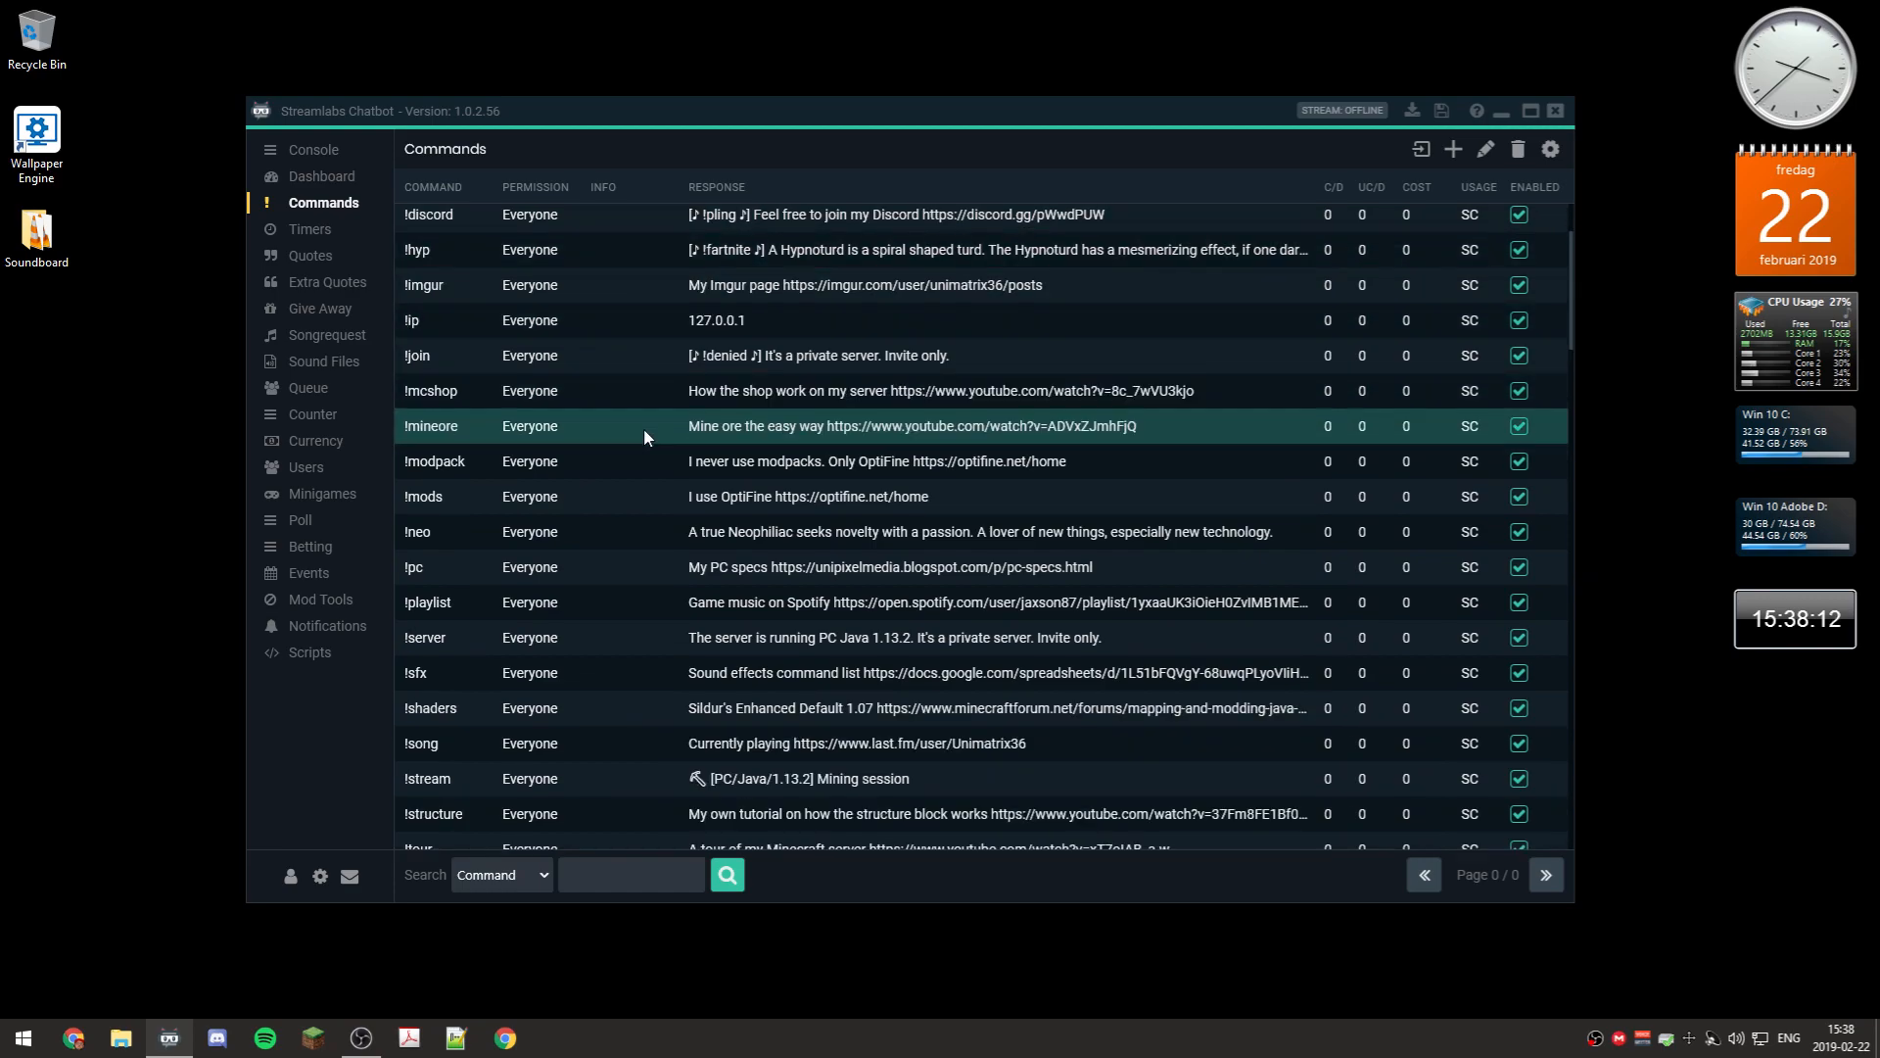
pyautogui.scroll(-1, 655, 428)
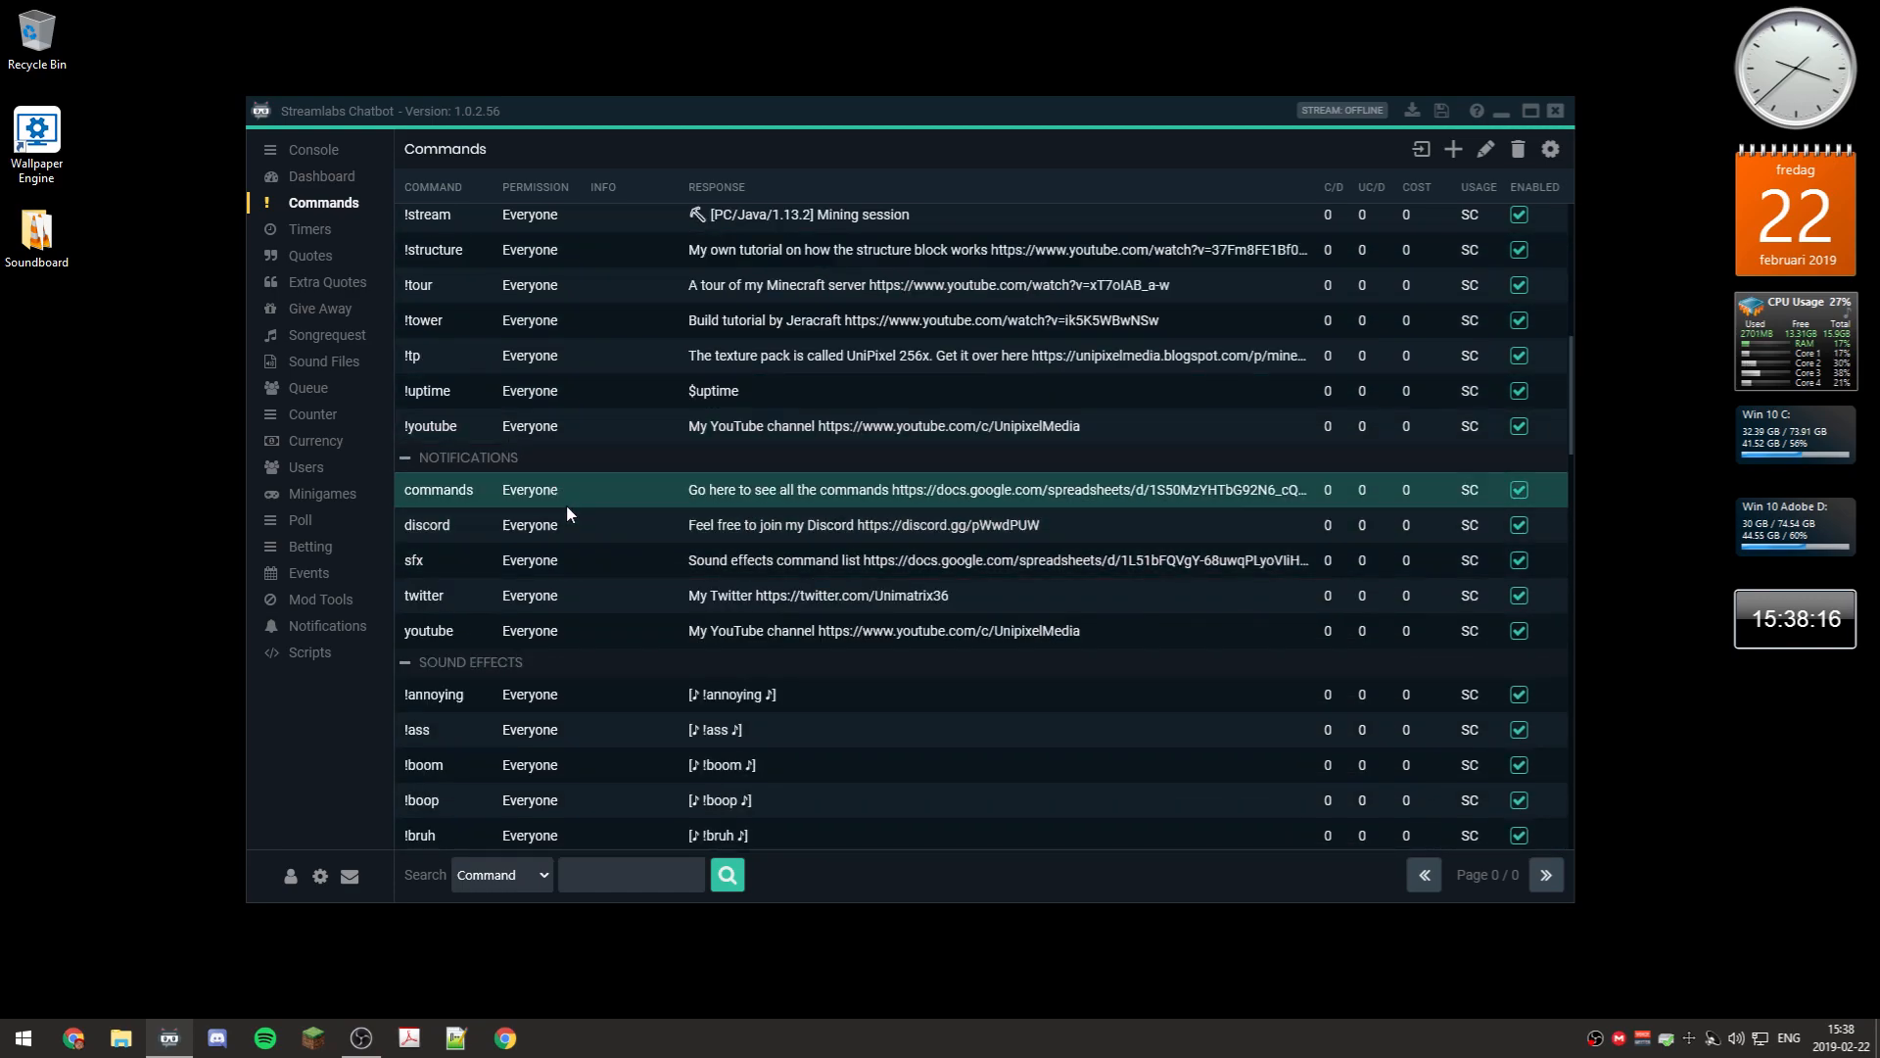
pyautogui.scroll(-2, 579, 544)
pyautogui.scroll(-1, 582, 545)
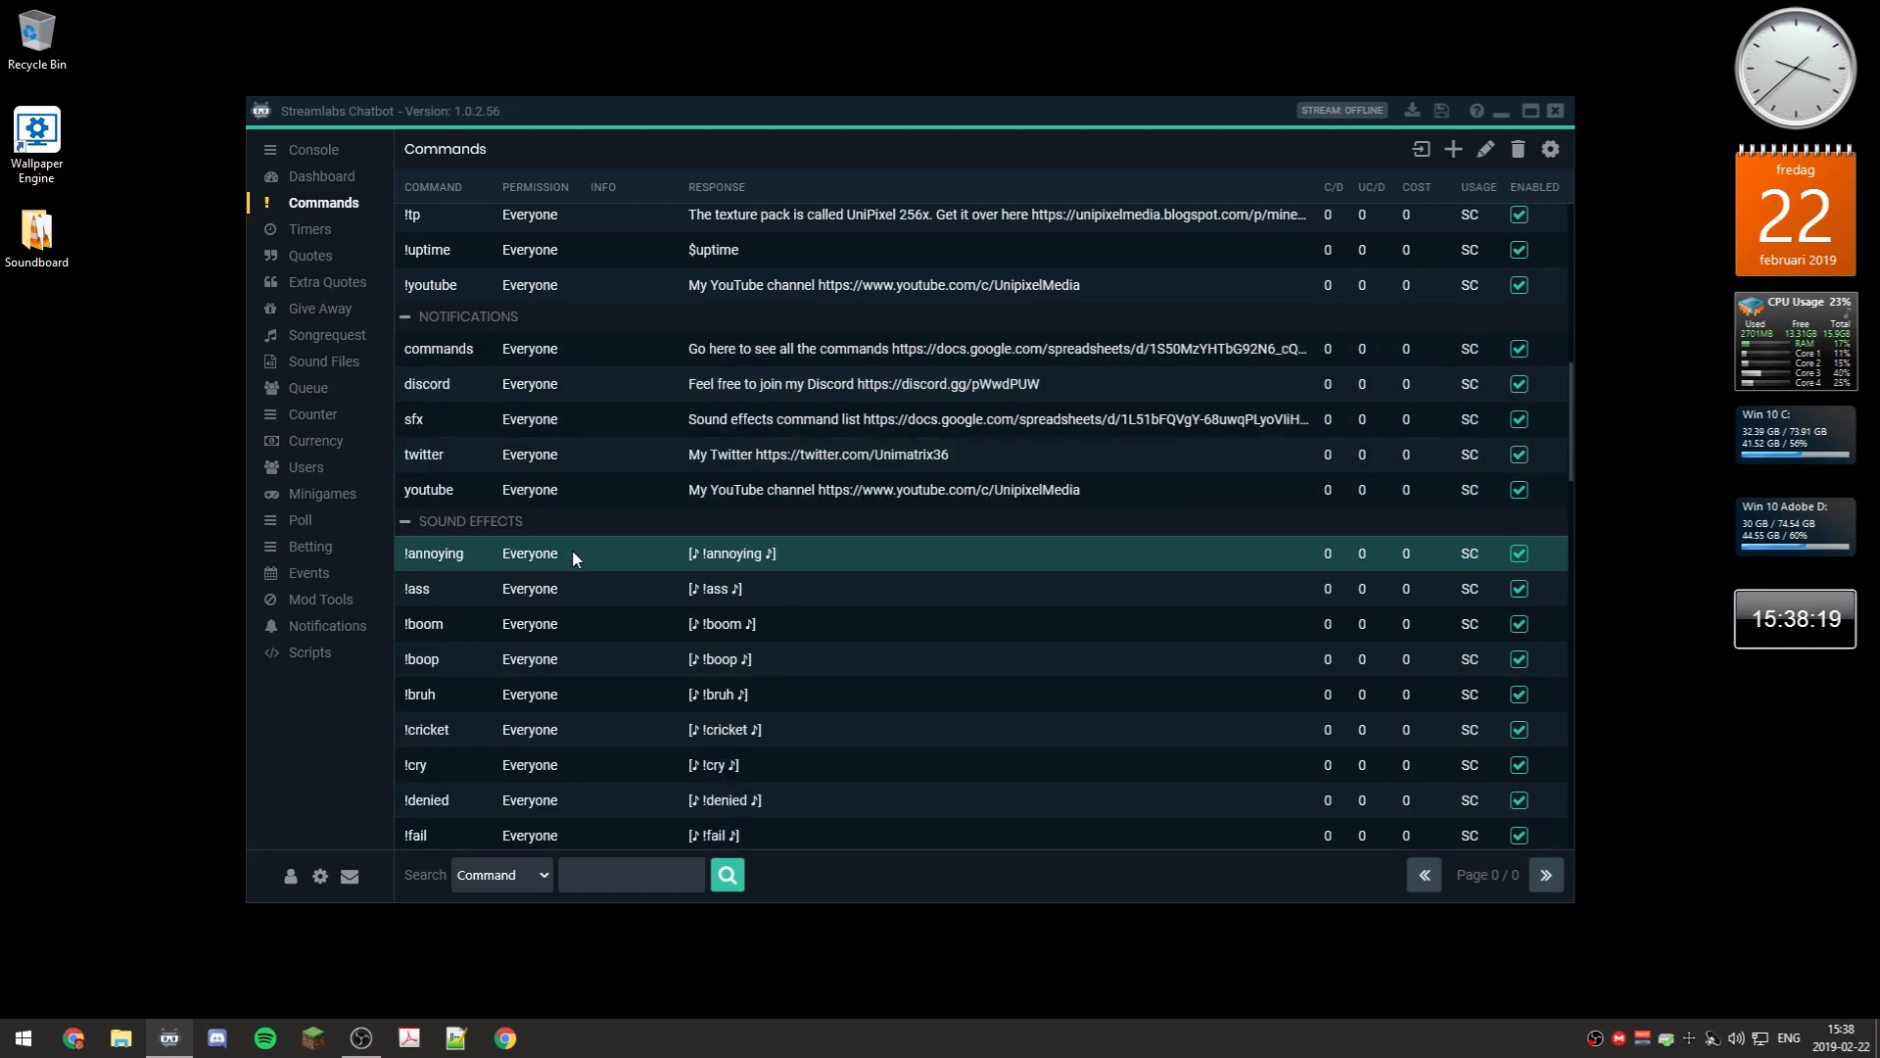
pyautogui.scroll(17, 572, 550)
pyautogui.scroll(5, 579, 568)
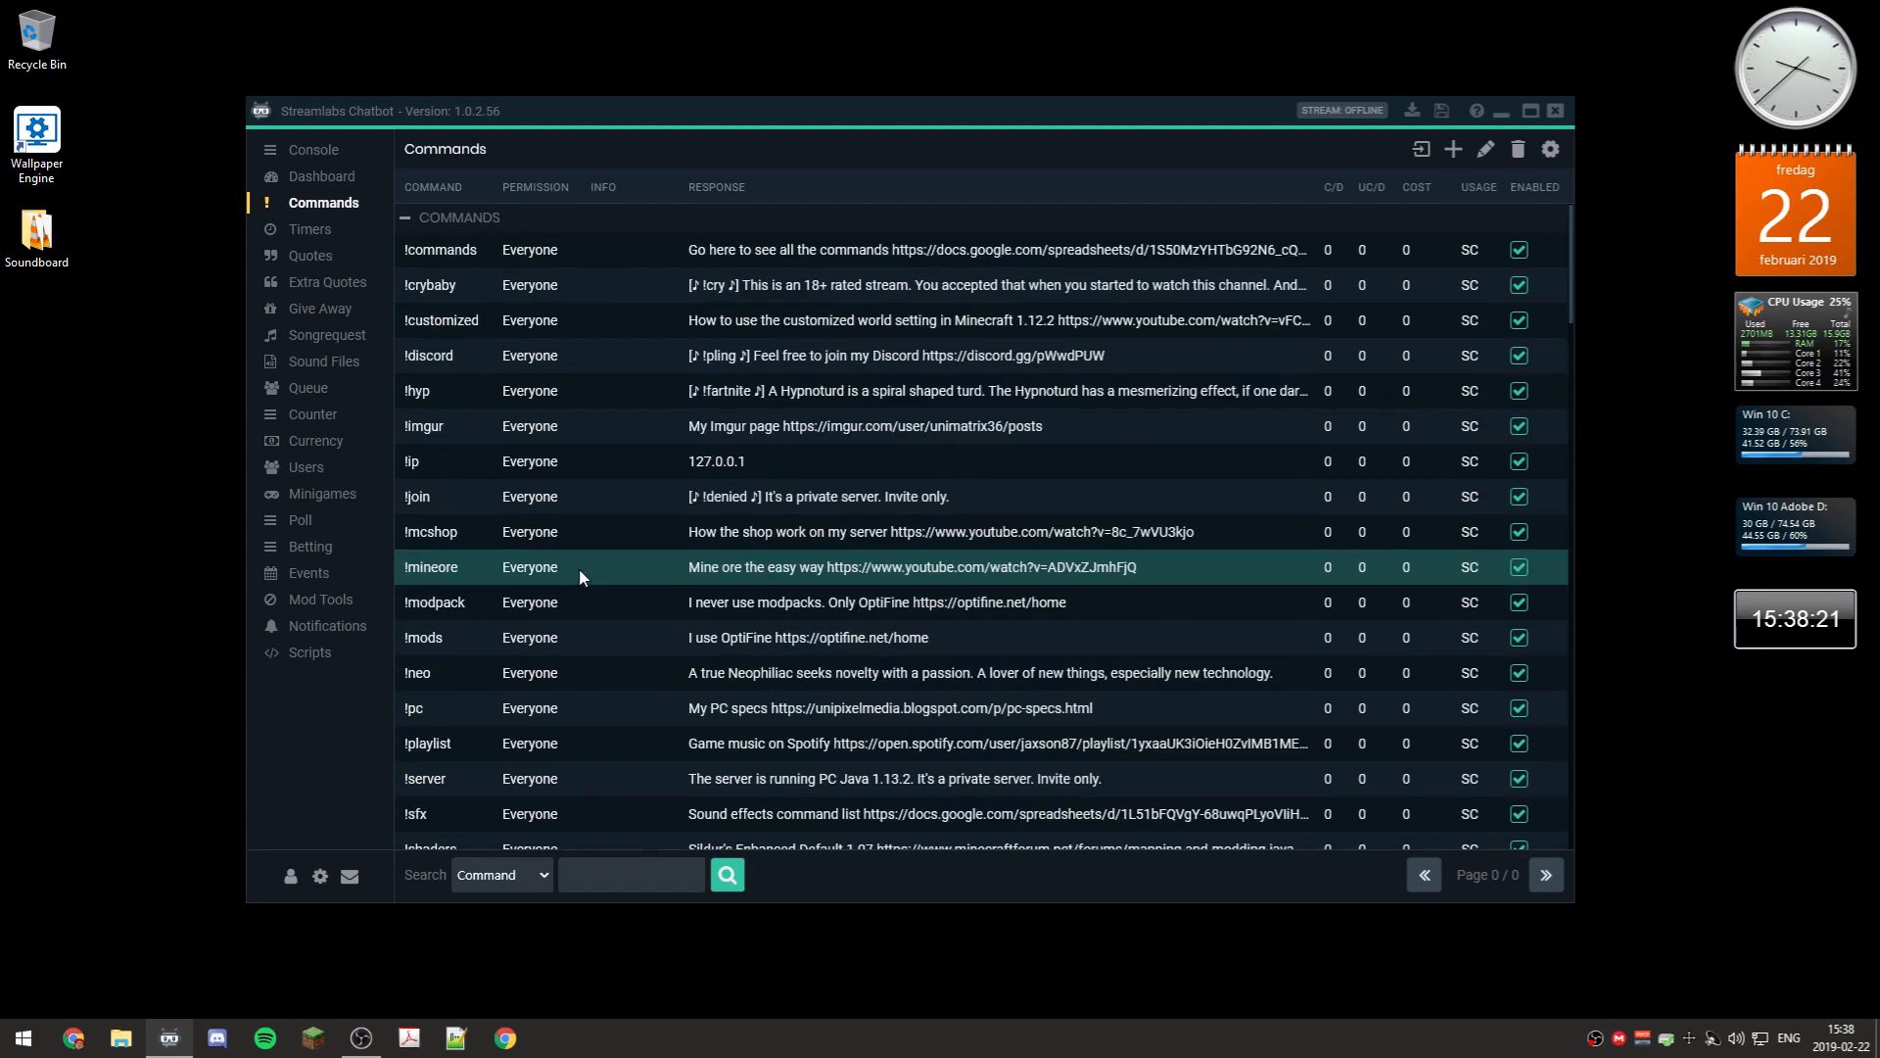
pyautogui.click(327, 232)
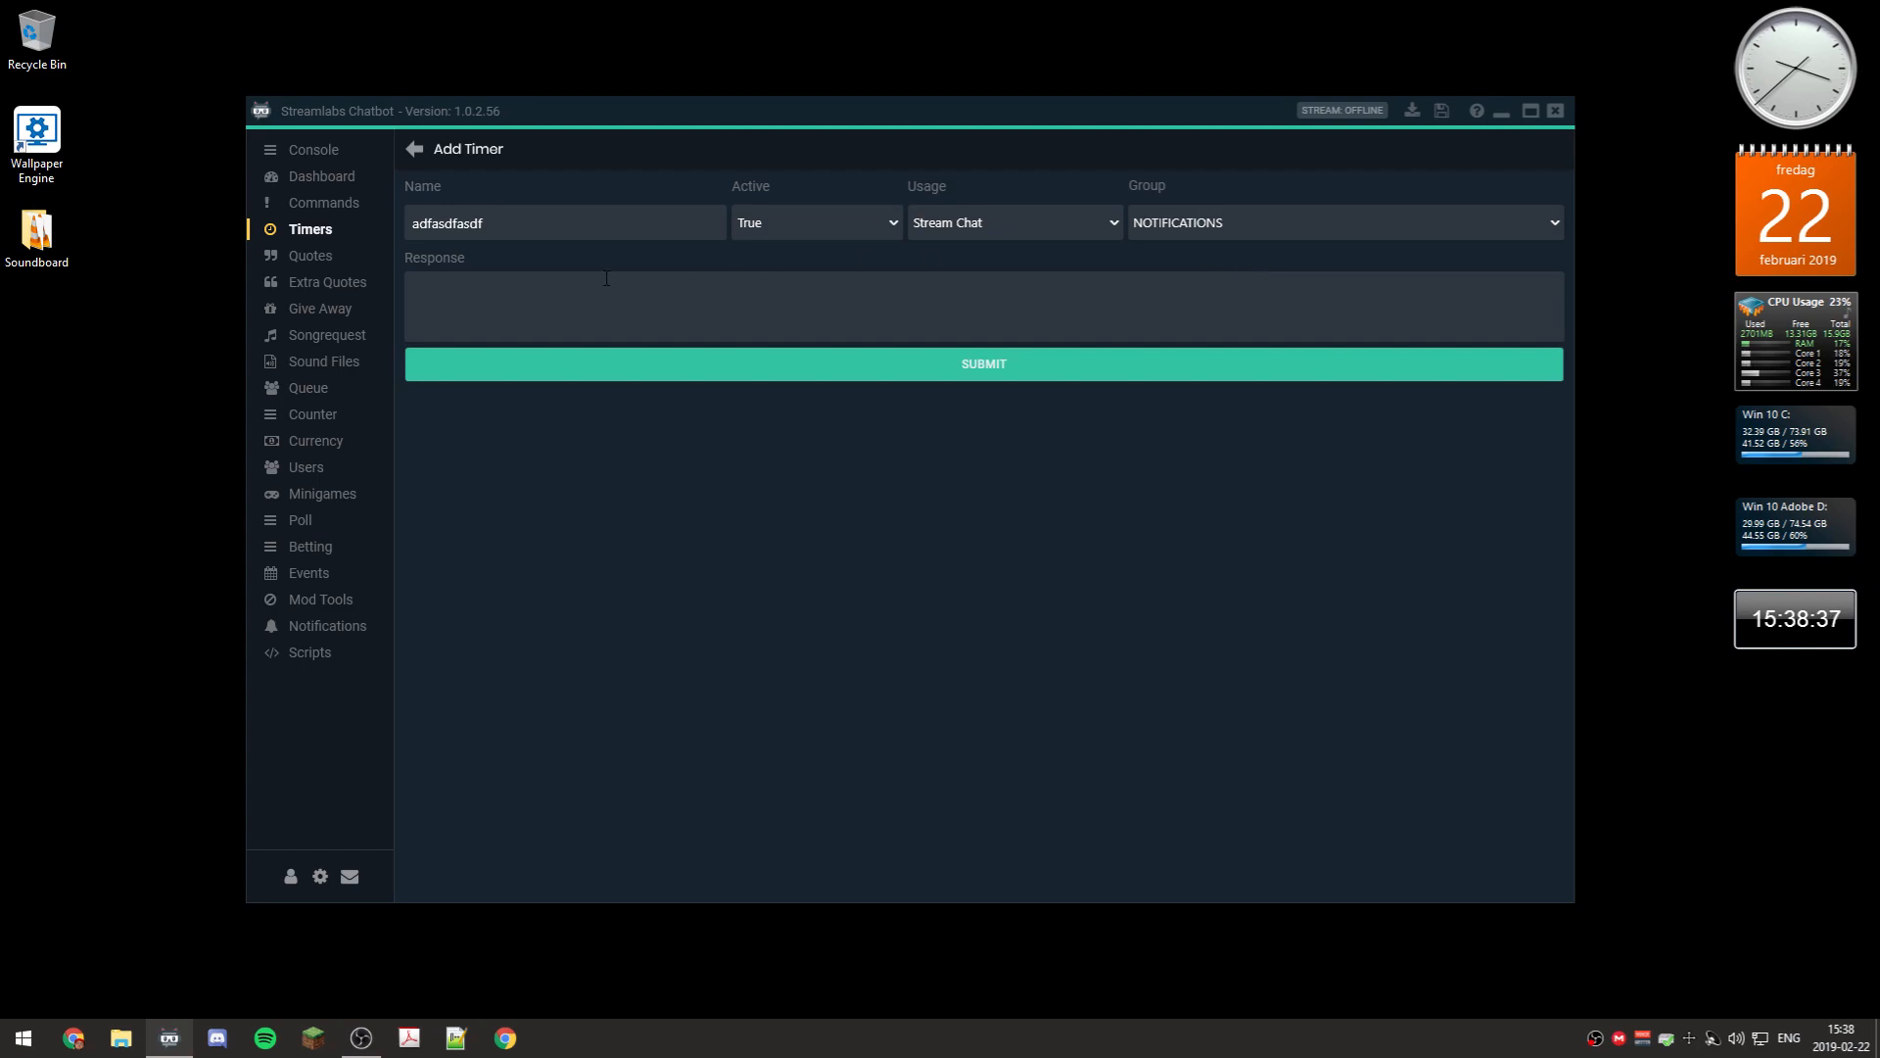
# Discard the unsaved timer and, in Quotes, draft a new quote reading "adfadf" without submitting it
pyautogui.click(416, 150)
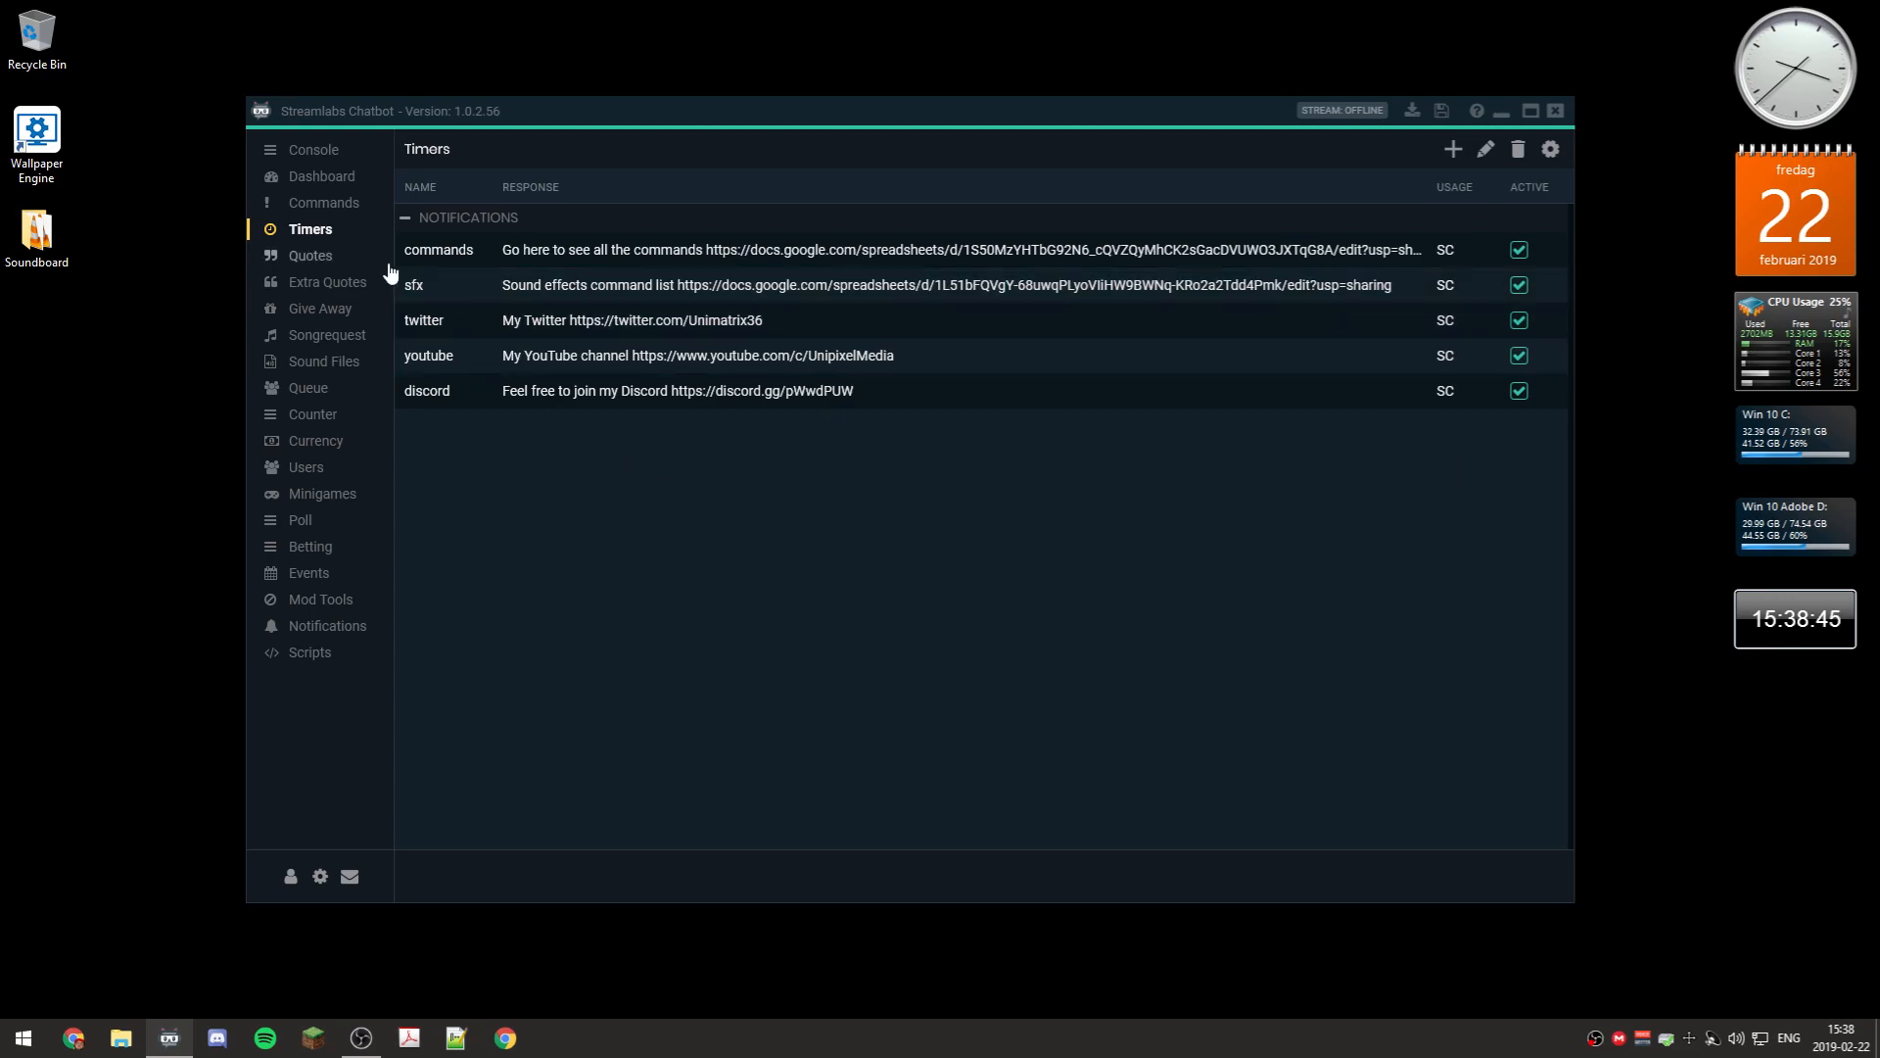
pyautogui.click(352, 262)
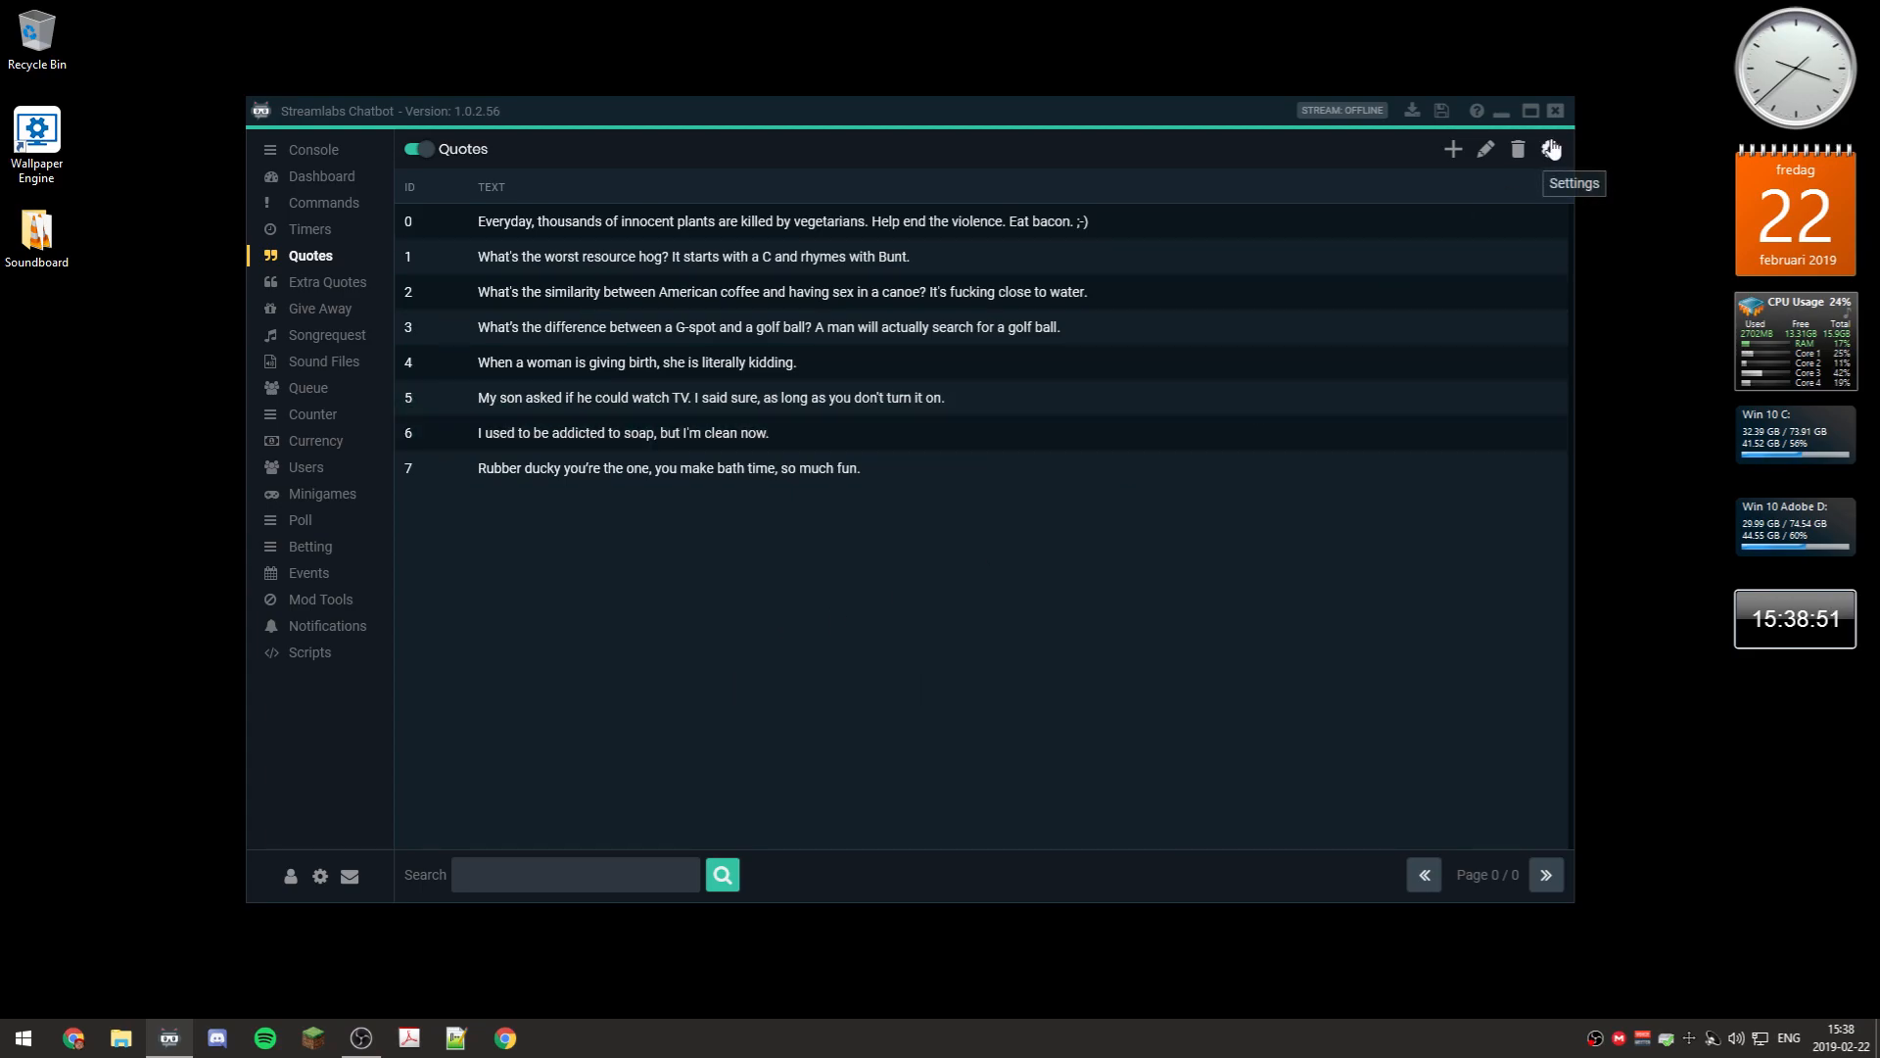
pyautogui.click(1454, 152)
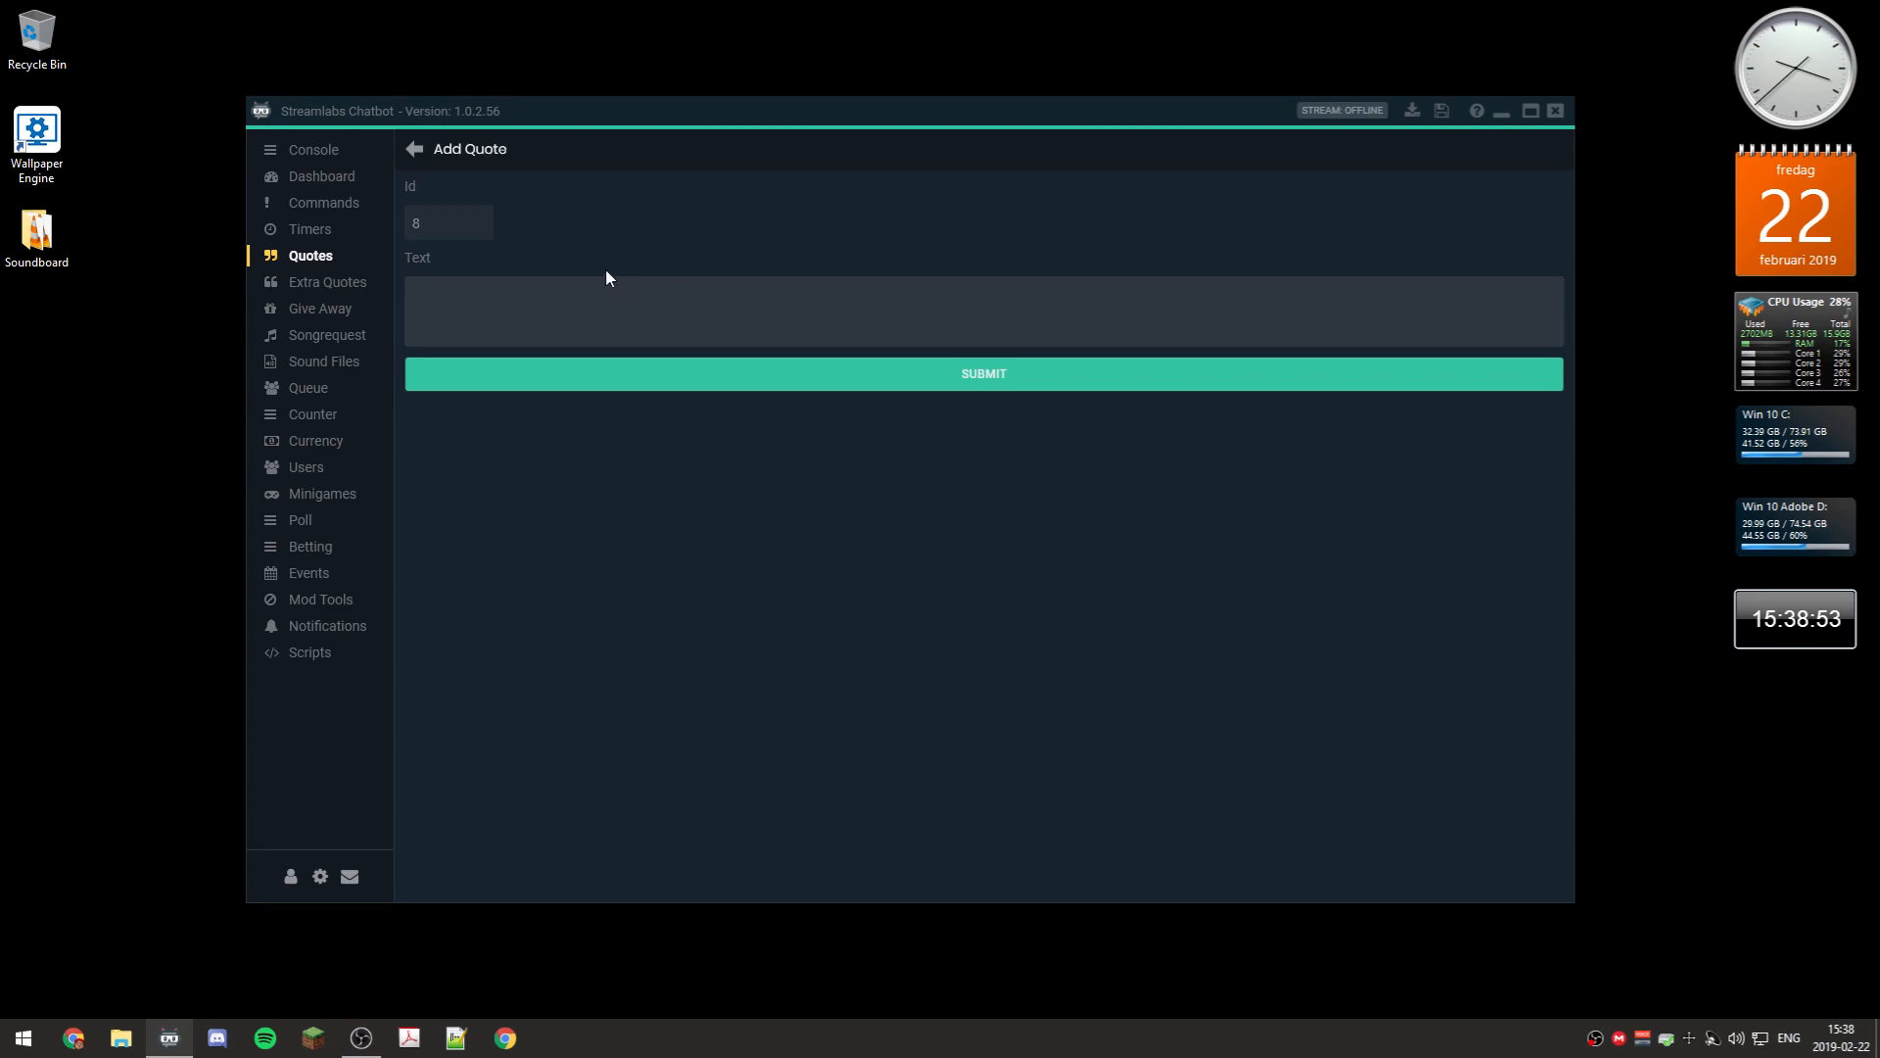
pyautogui.click(548, 310)
pyautogui.write('adfadf')
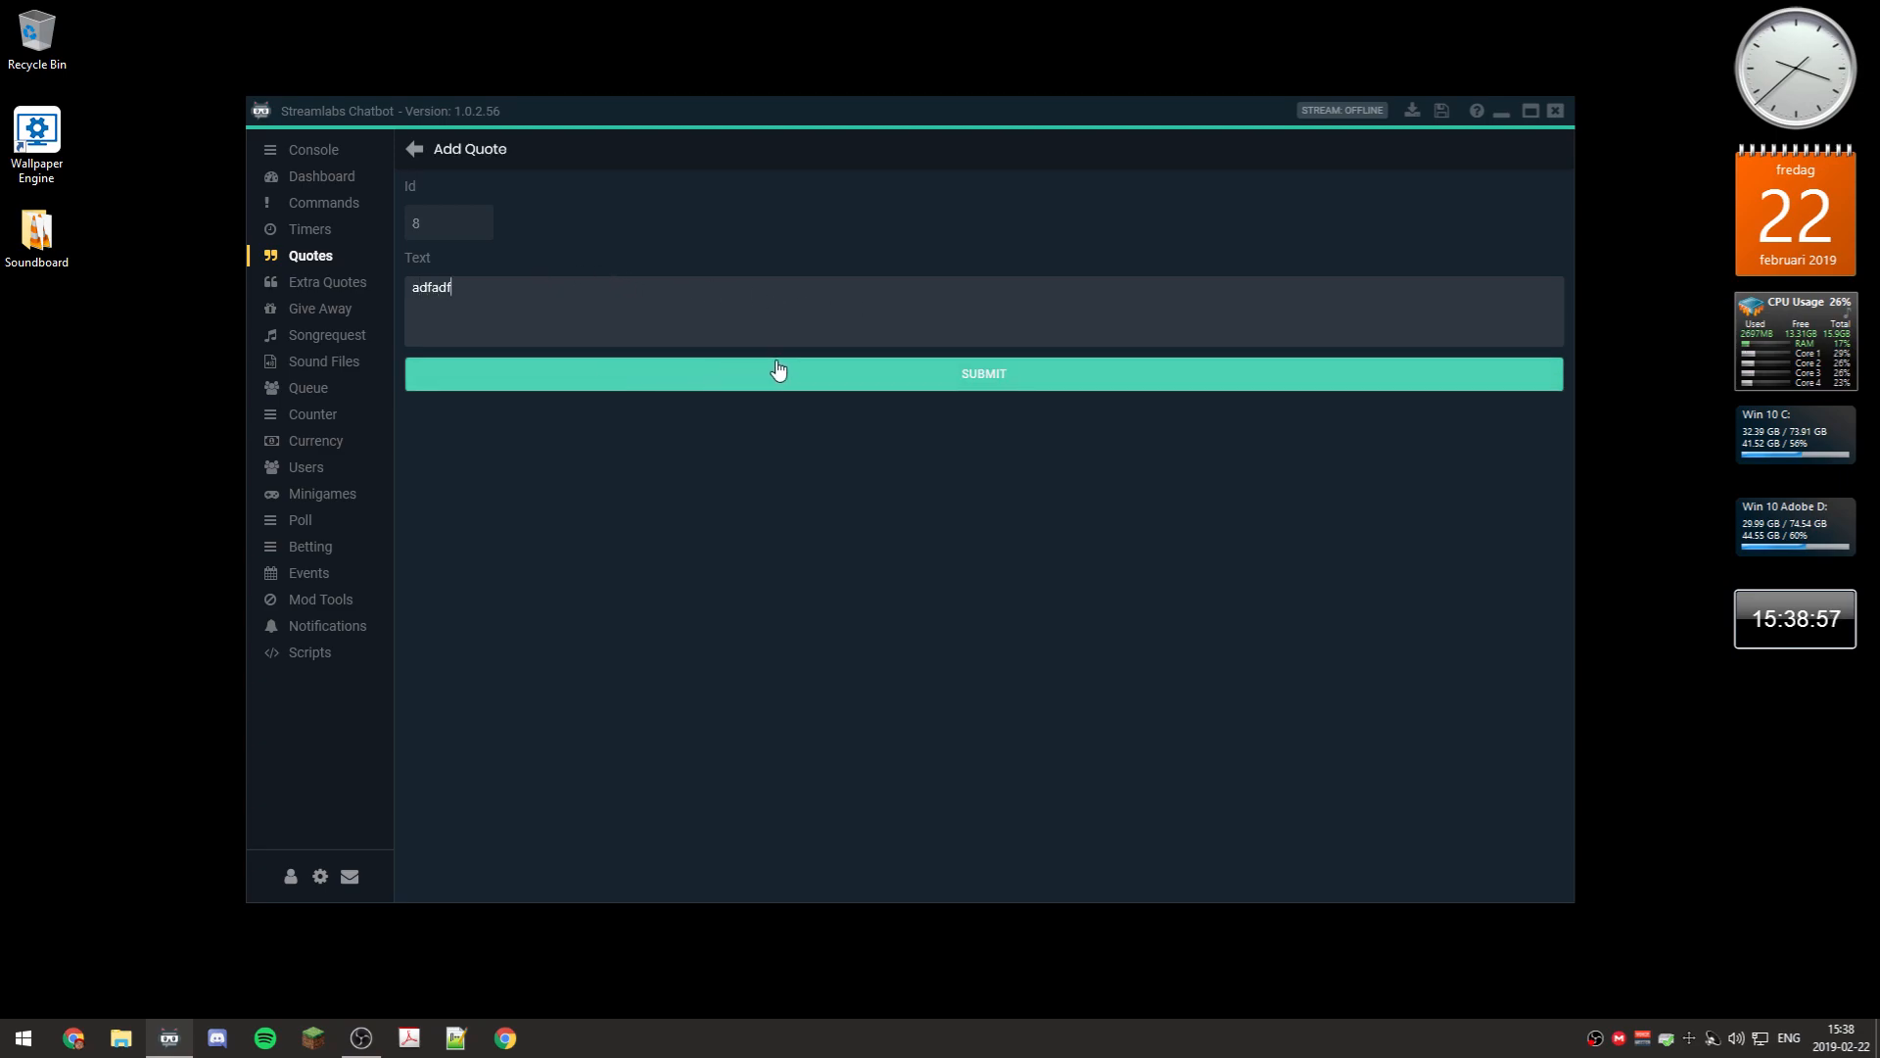
pyautogui.click(416, 154)
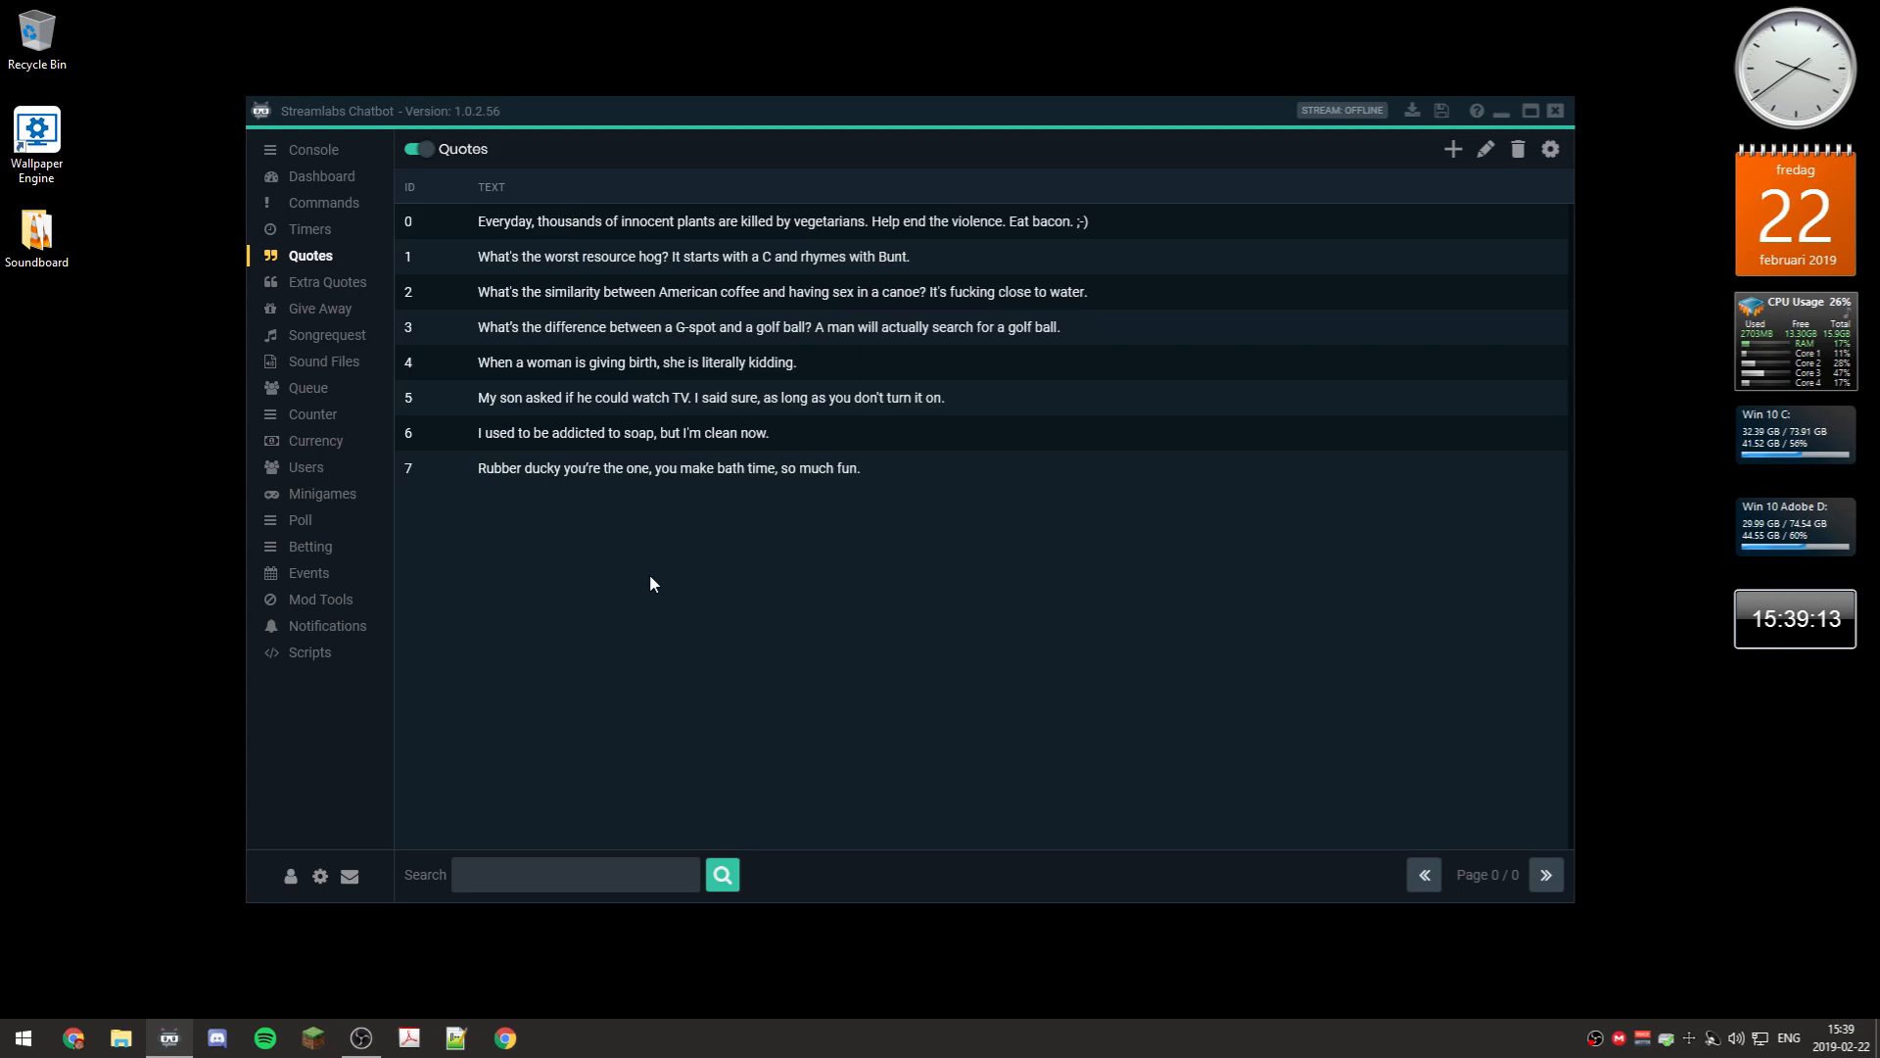
# Examine the saved quotes and the Extra Quotes, Give Away, Songrequest, Sound Files, Queue and Counter pages
pyautogui.click(534, 409)
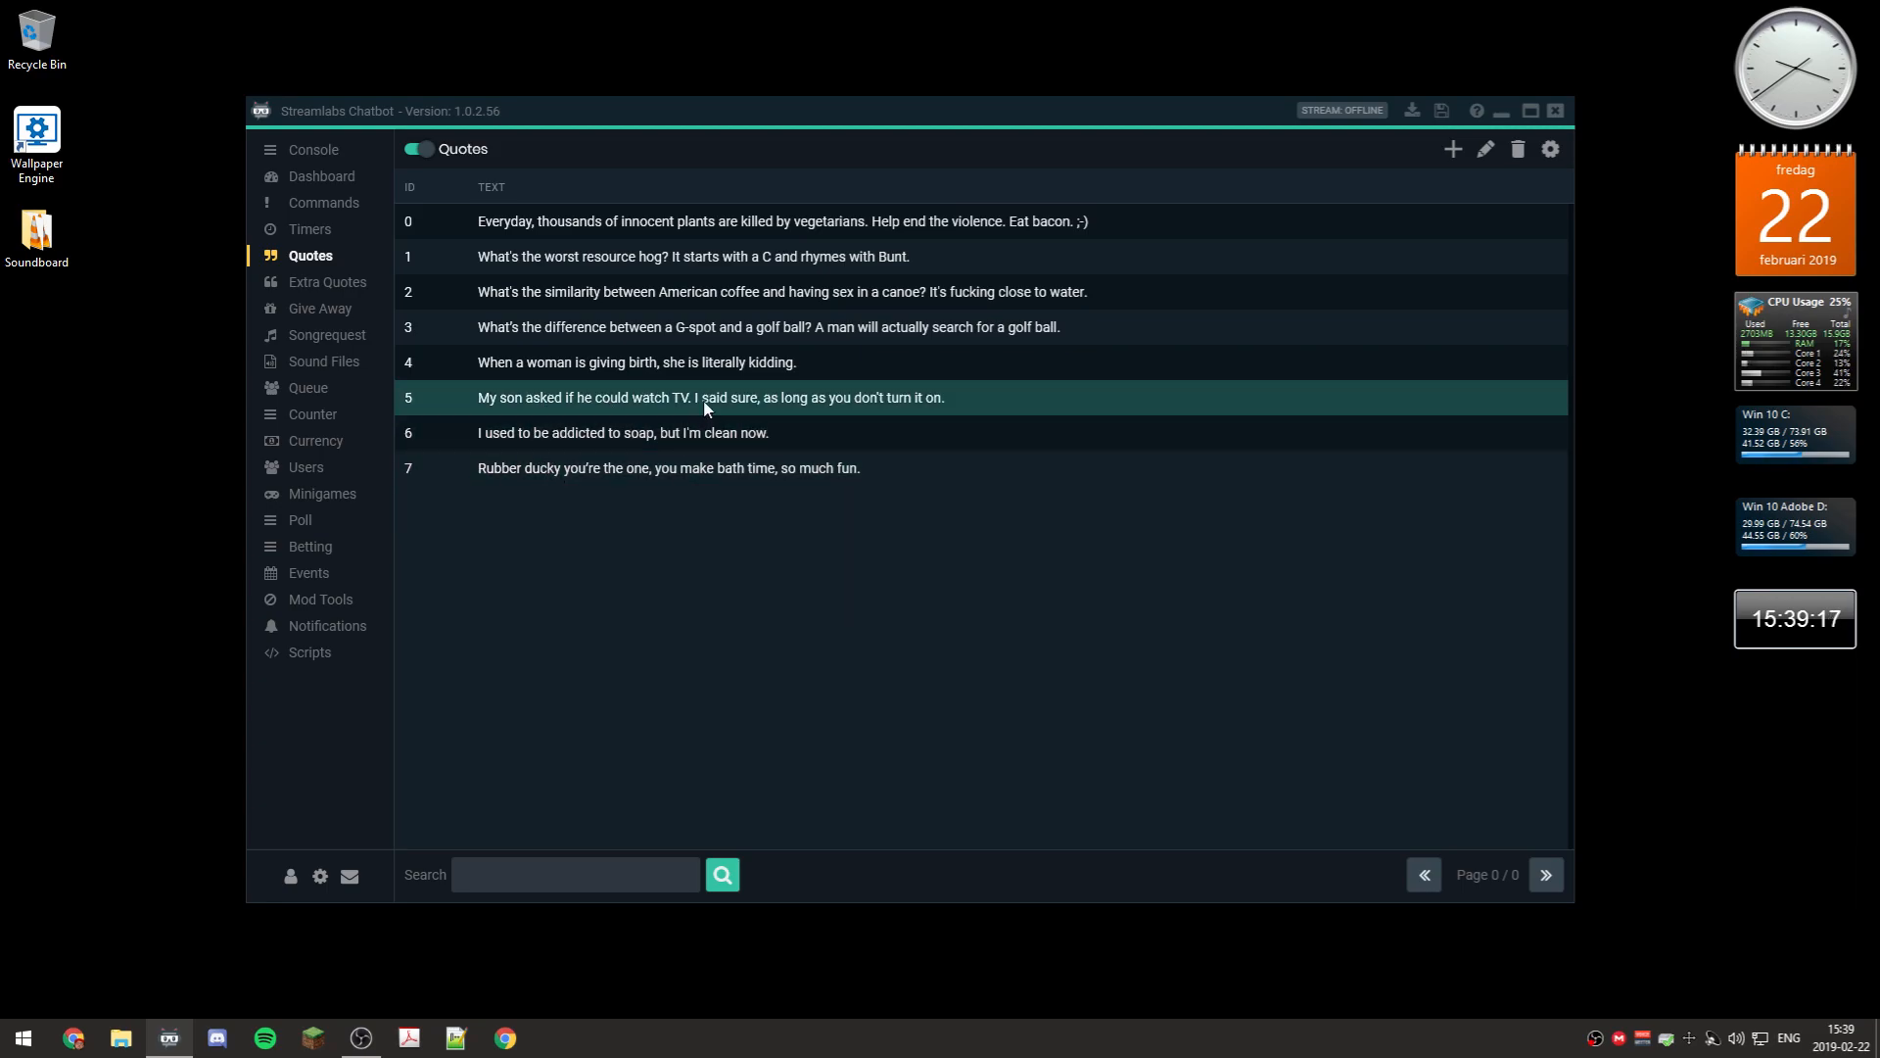
pyautogui.click(709, 470)
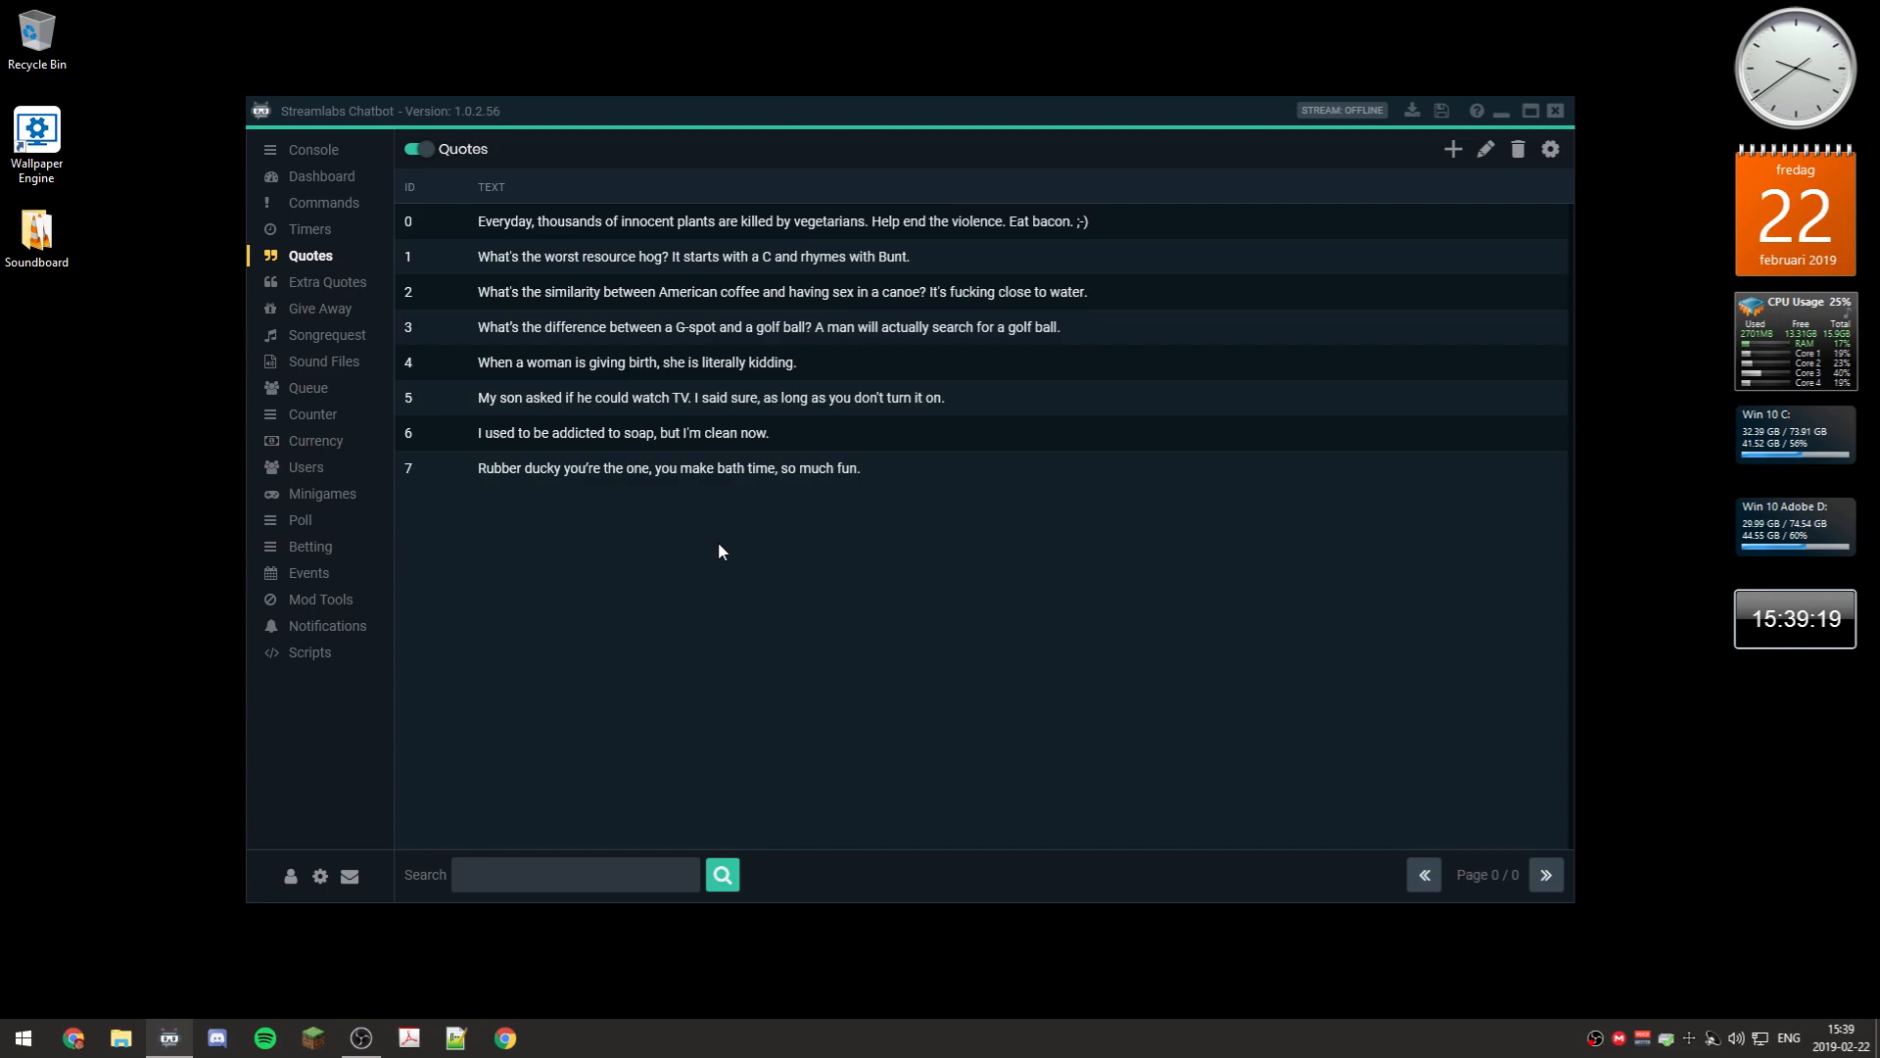
pyautogui.click(338, 284)
pyautogui.click(354, 310)
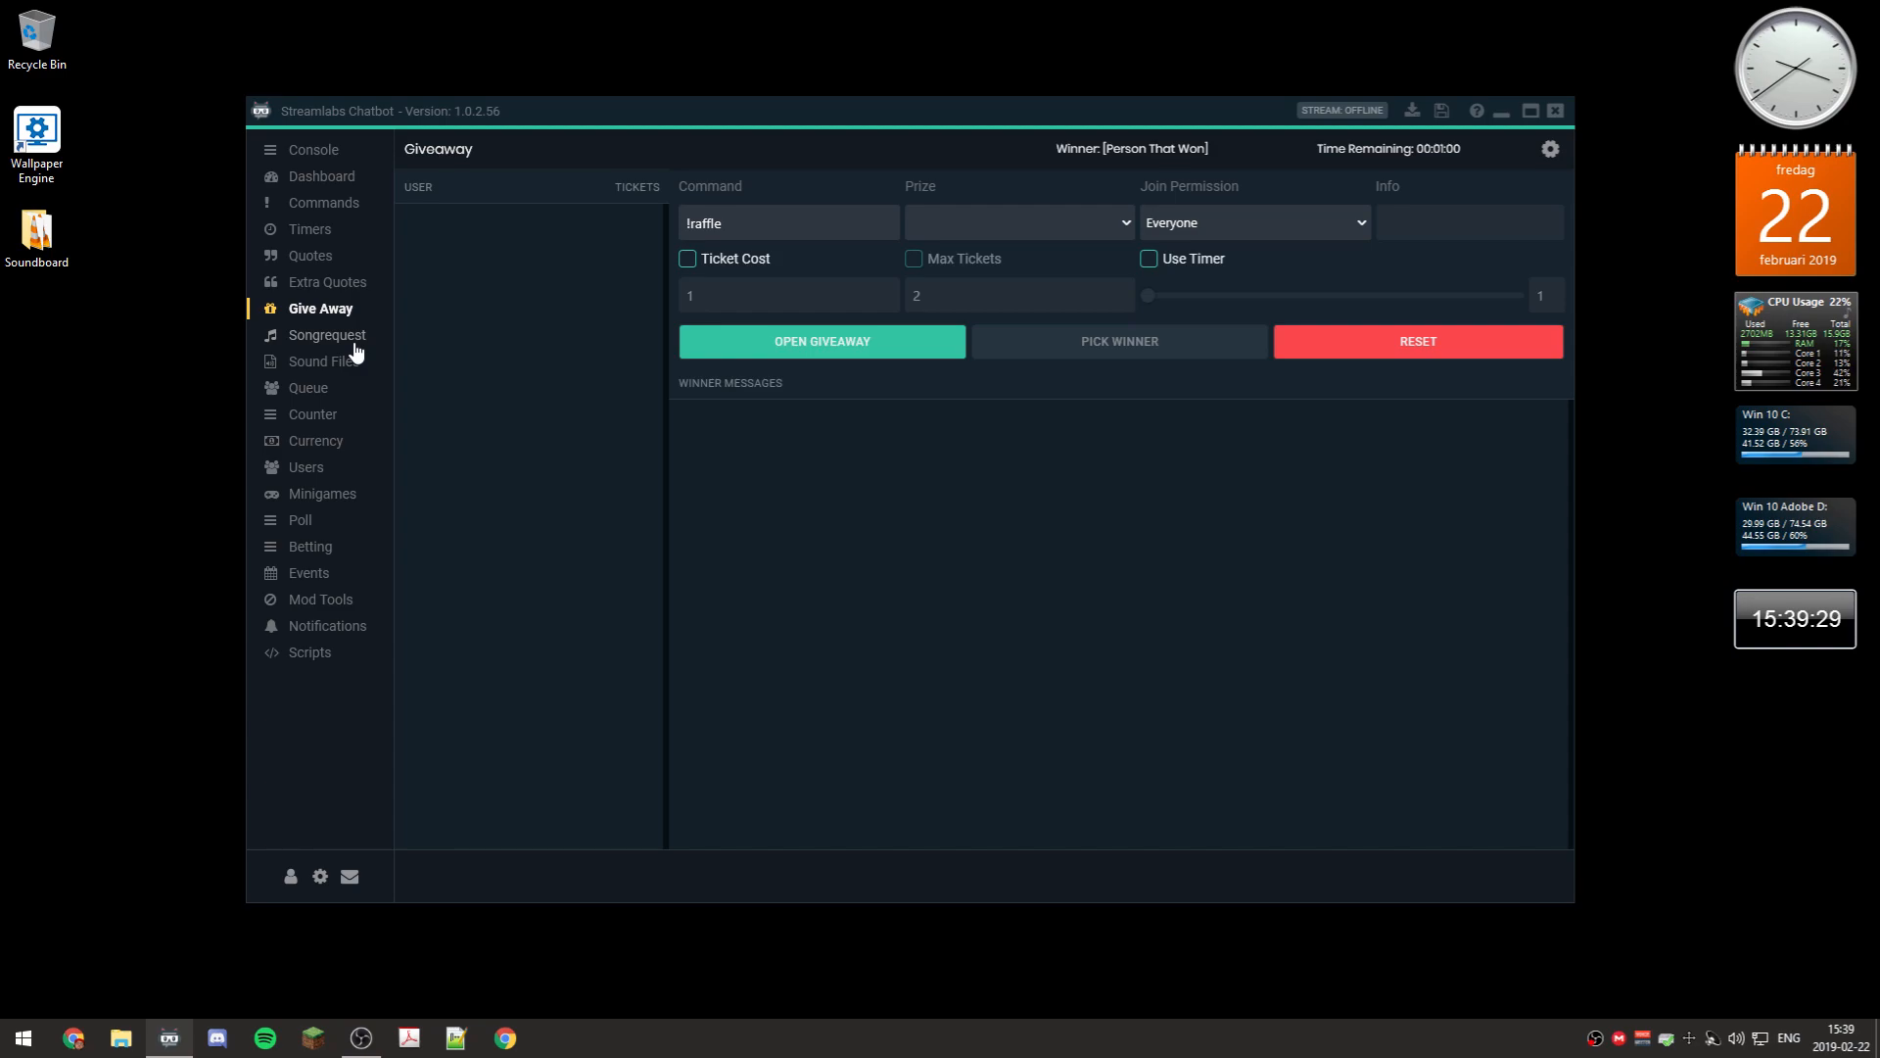
pyautogui.click(356, 350)
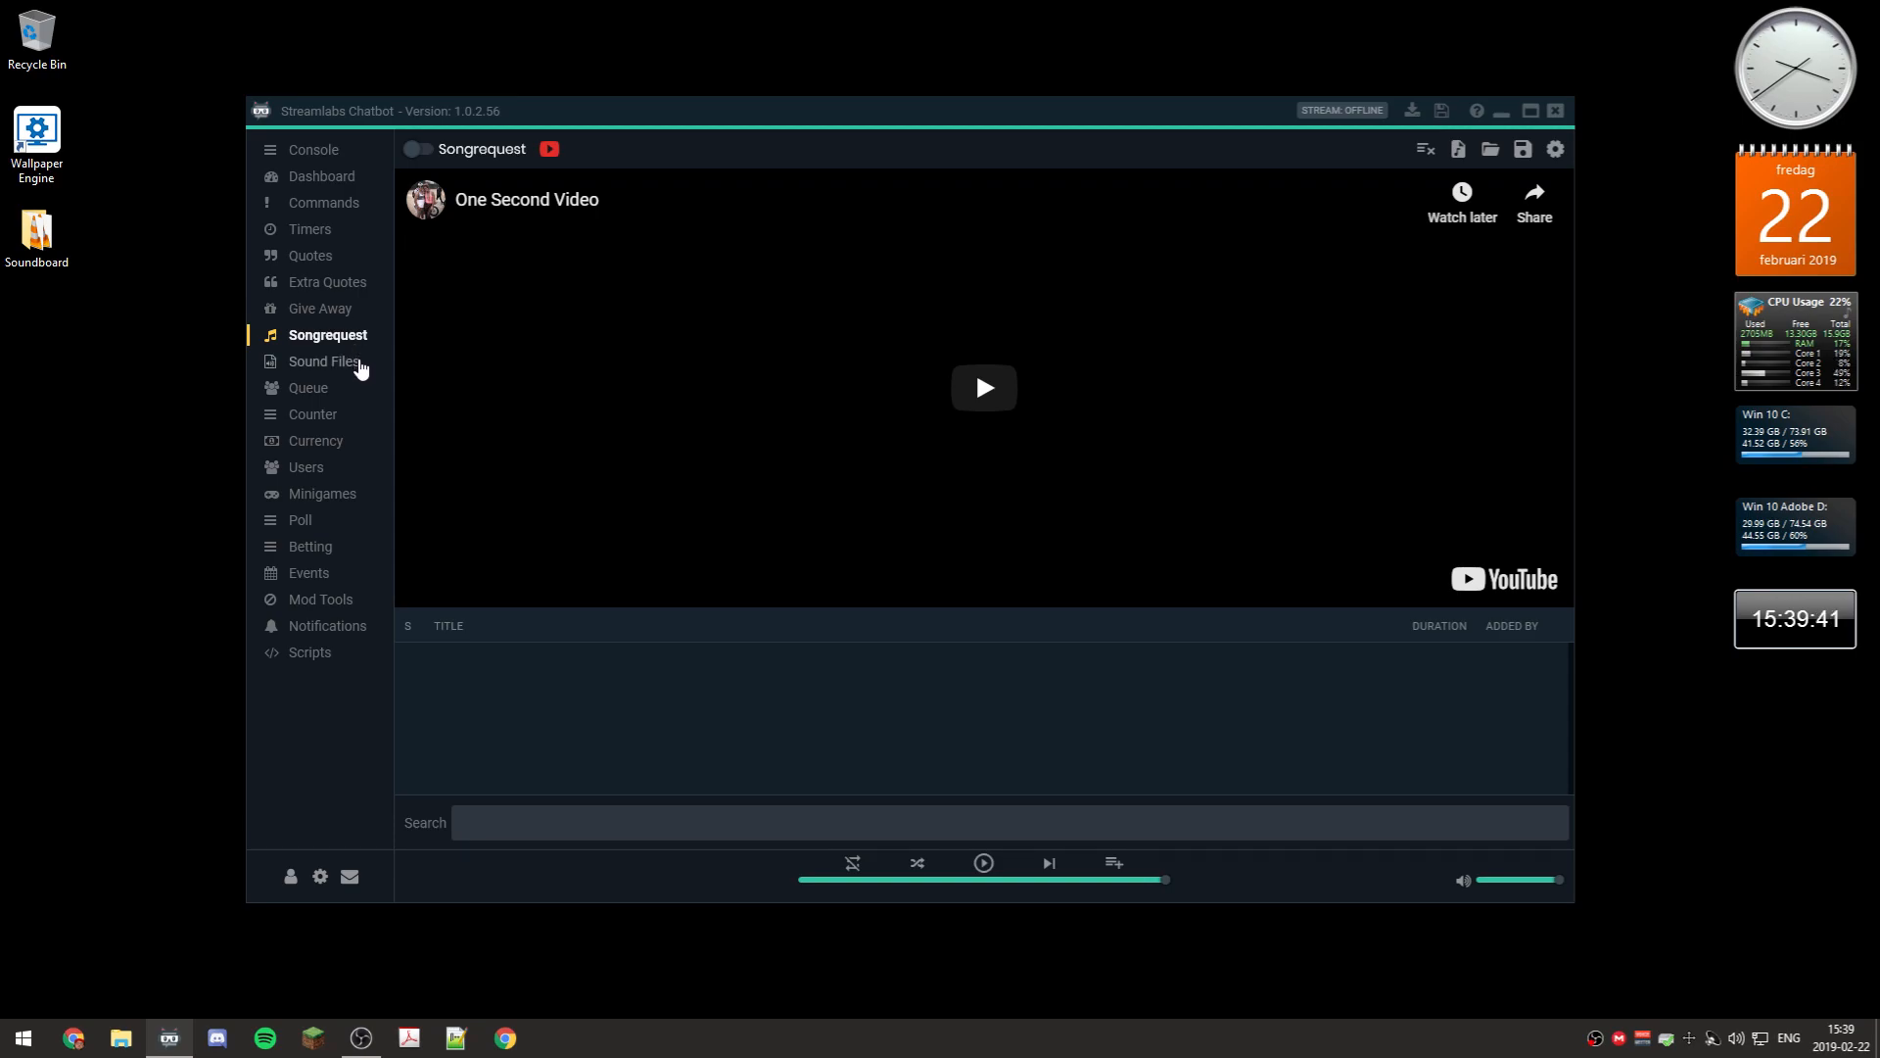
pyautogui.click(361, 369)
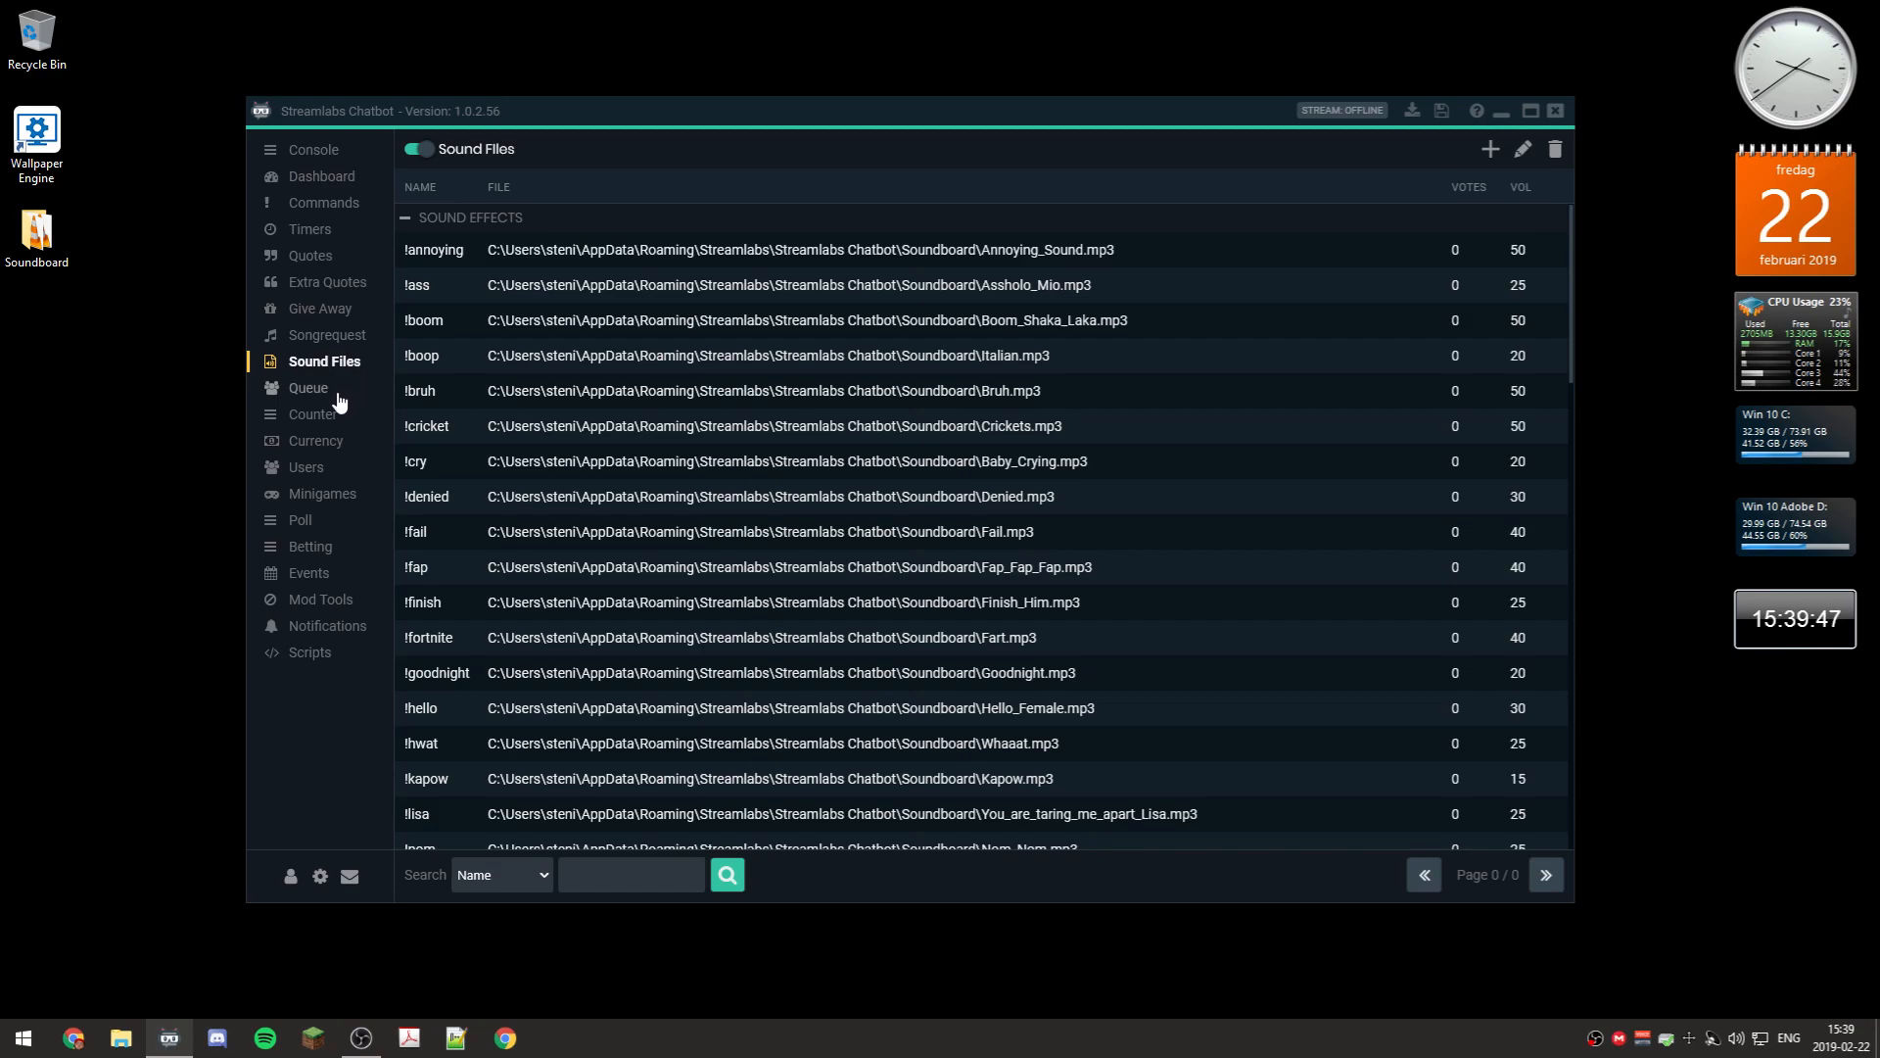
pyautogui.click(339, 402)
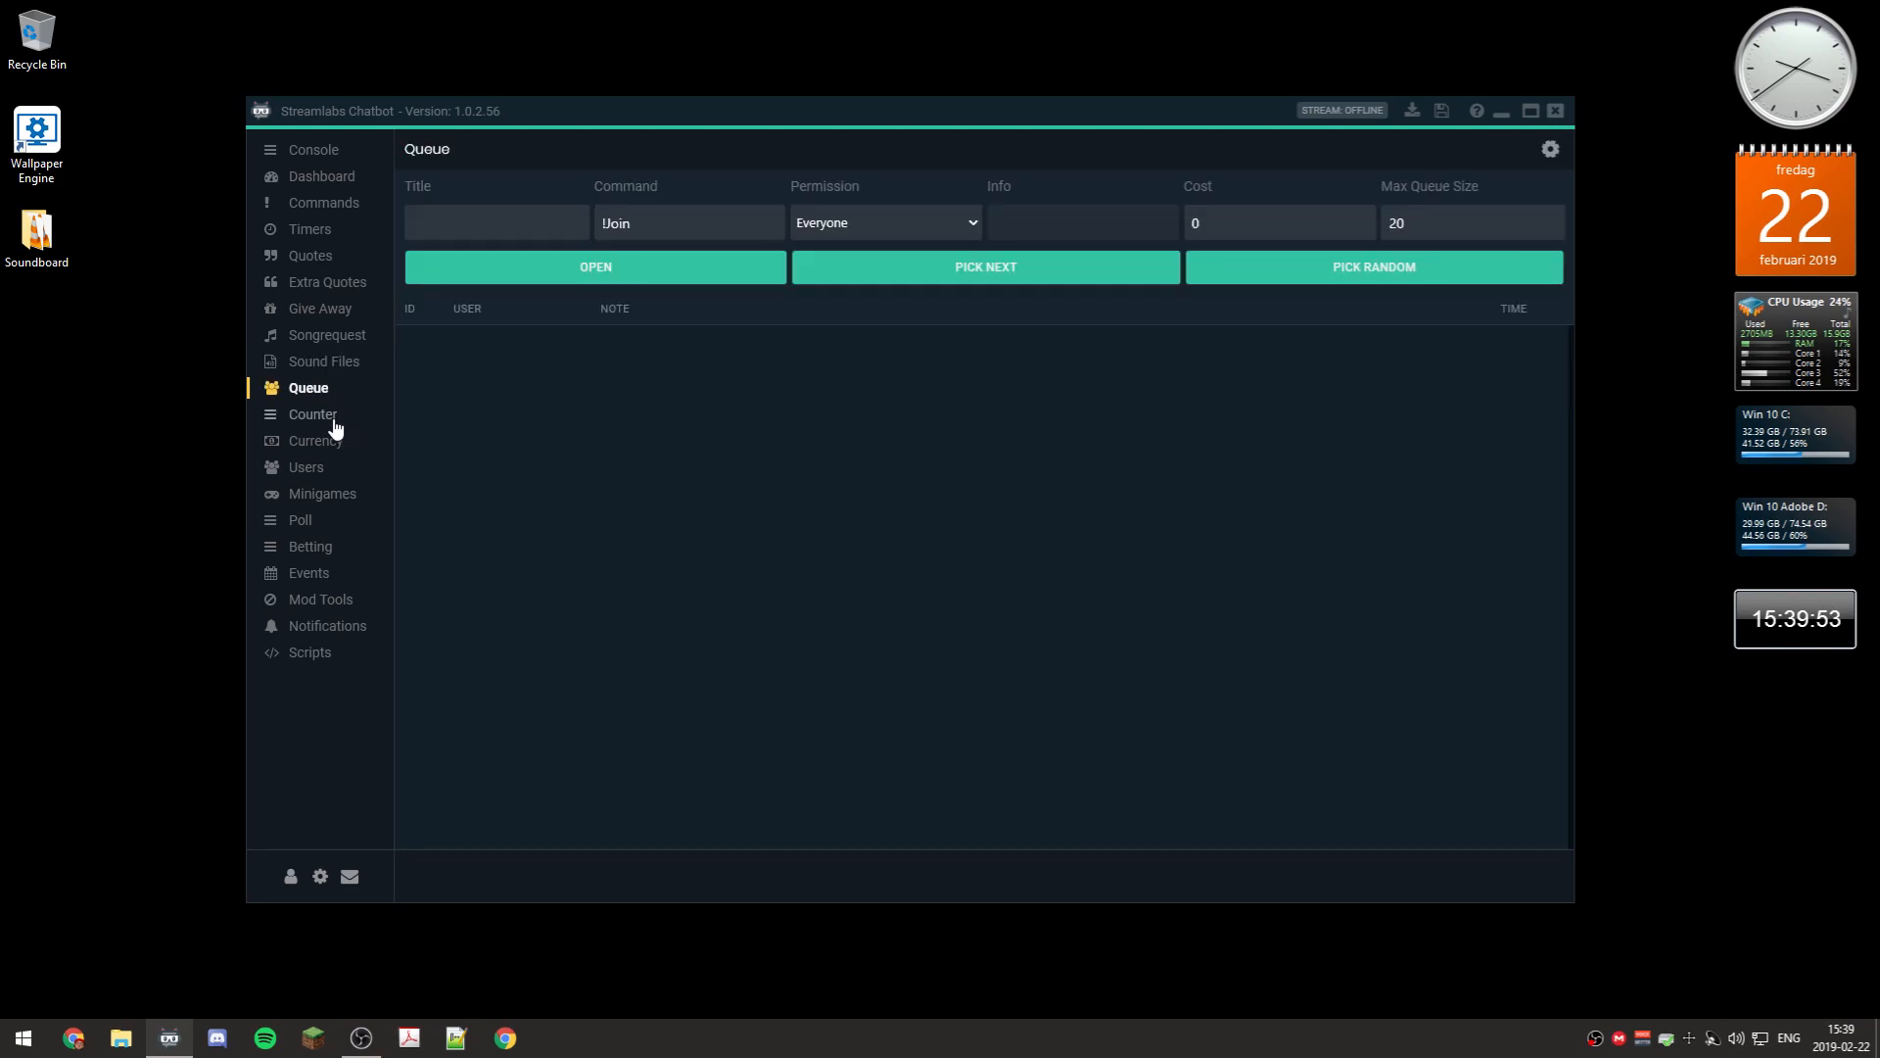
pyautogui.click(314, 416)
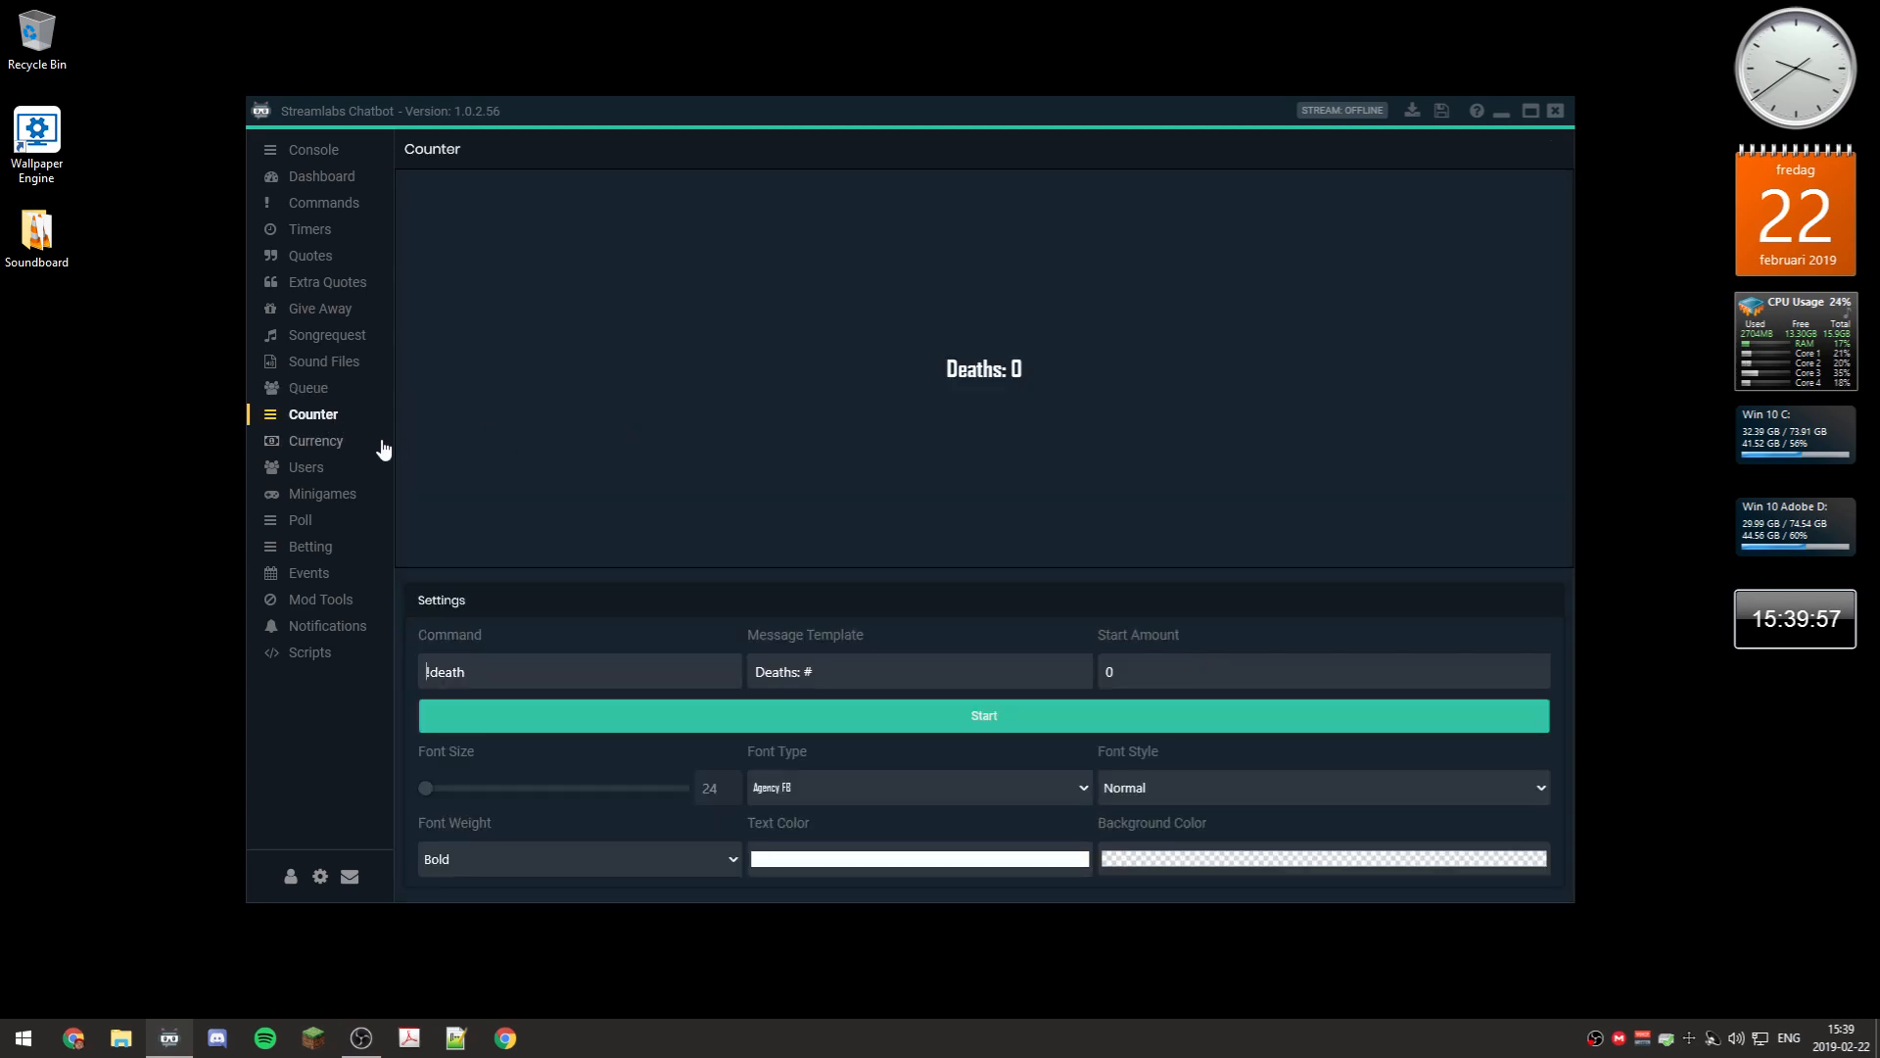
# Examine the Currency user list and its global settings, including the options for what ranks are based on
pyautogui.click(342, 452)
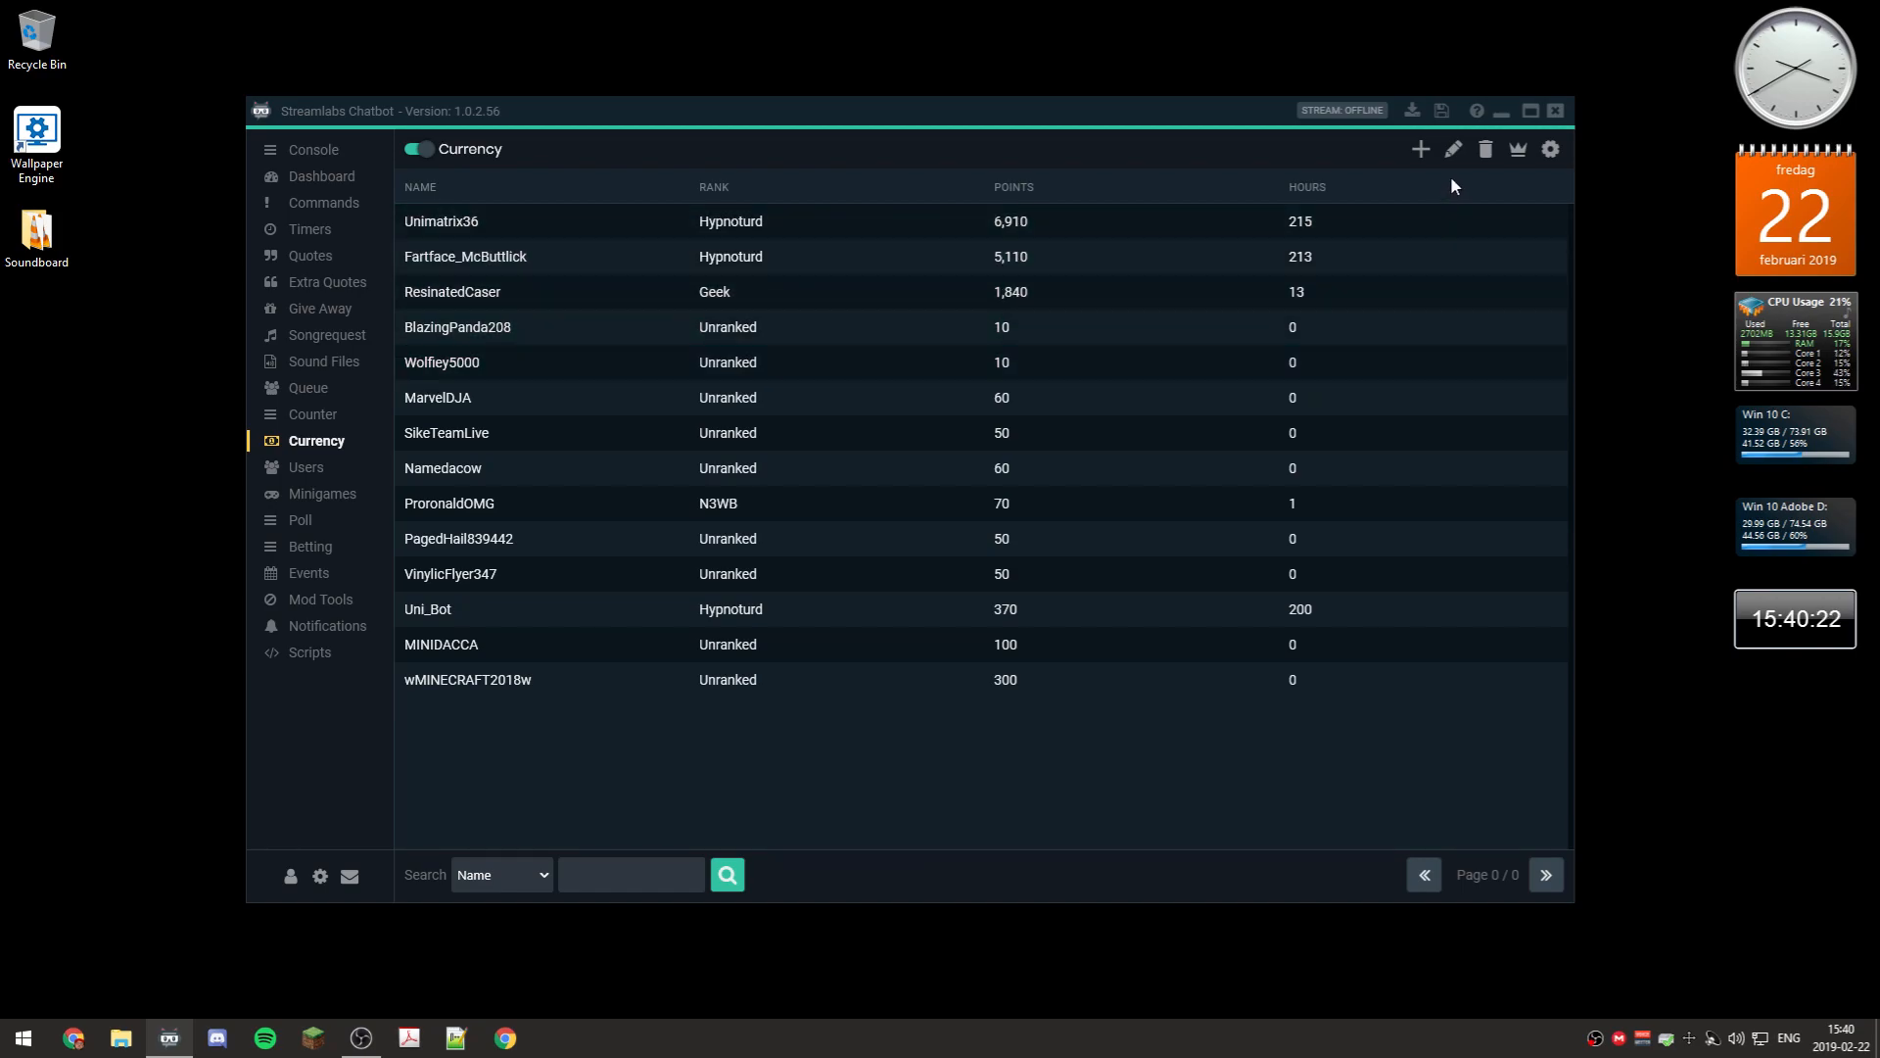
pyautogui.click(1552, 151)
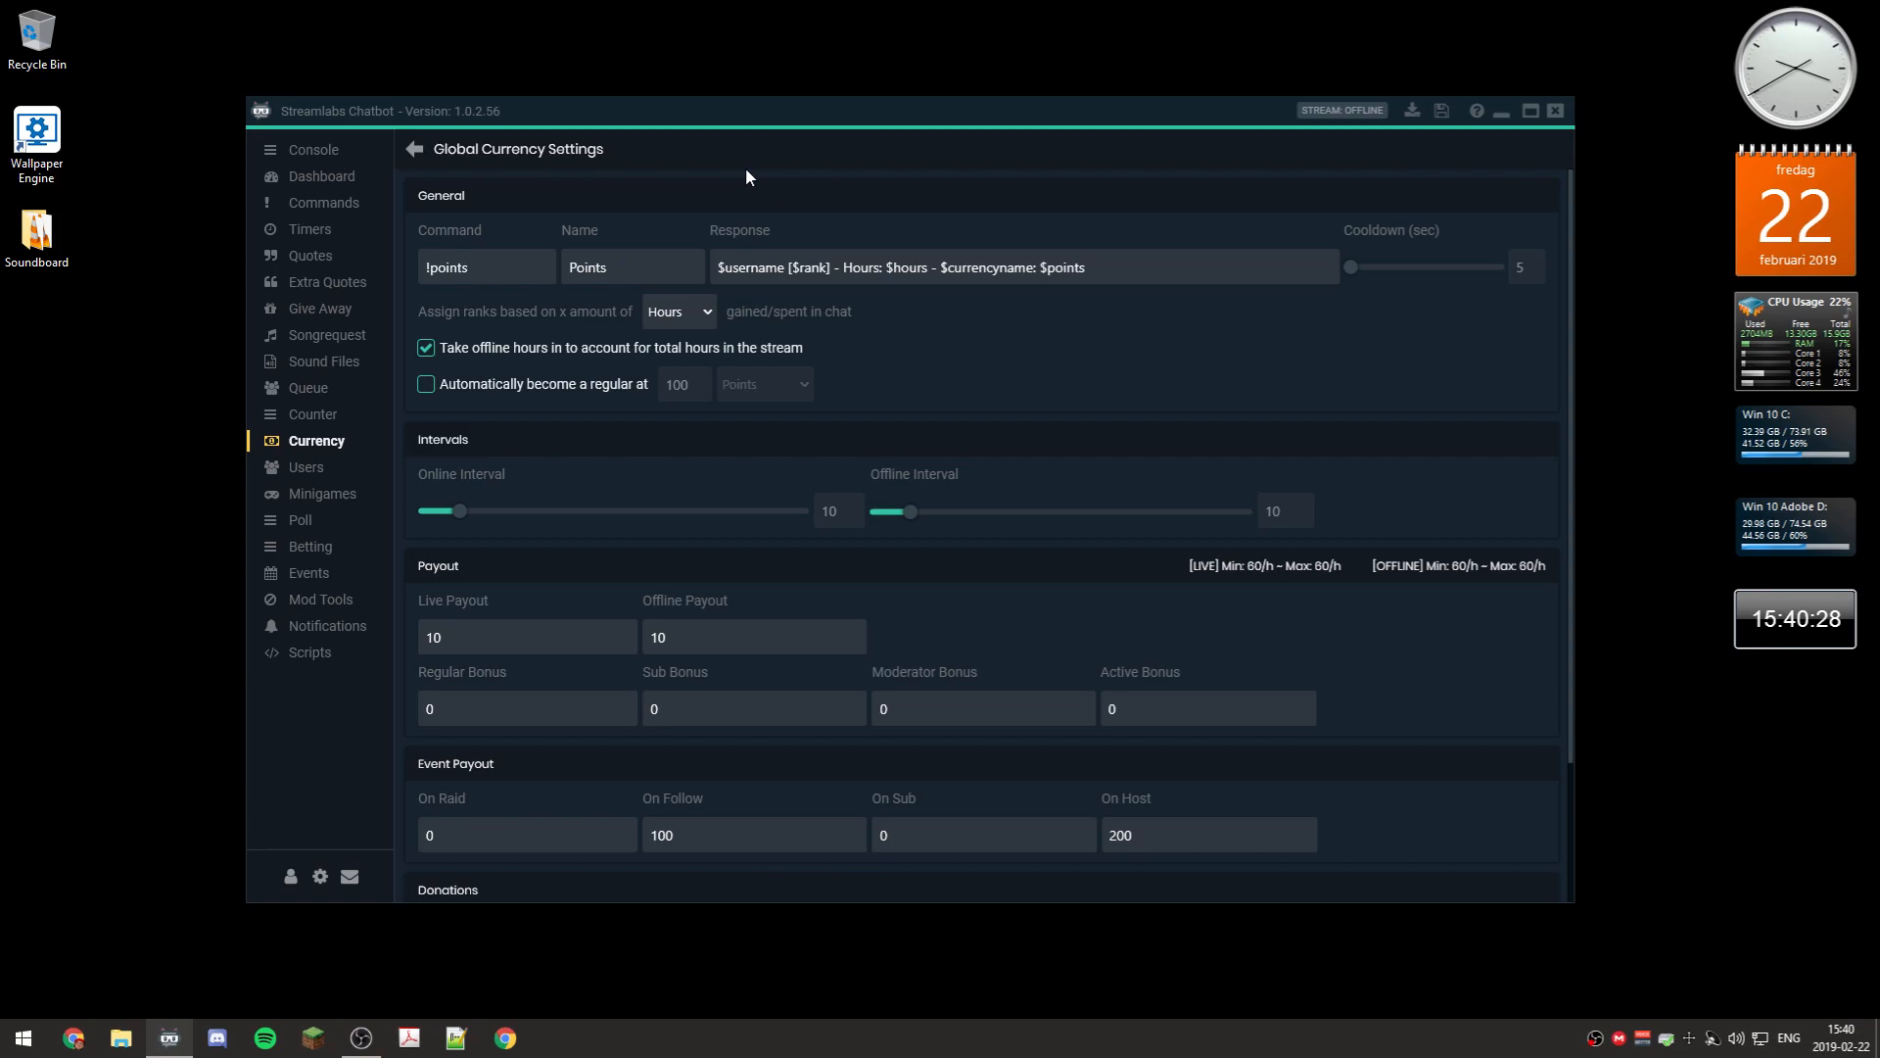
pyautogui.click(502, 267)
pyautogui.click(710, 315)
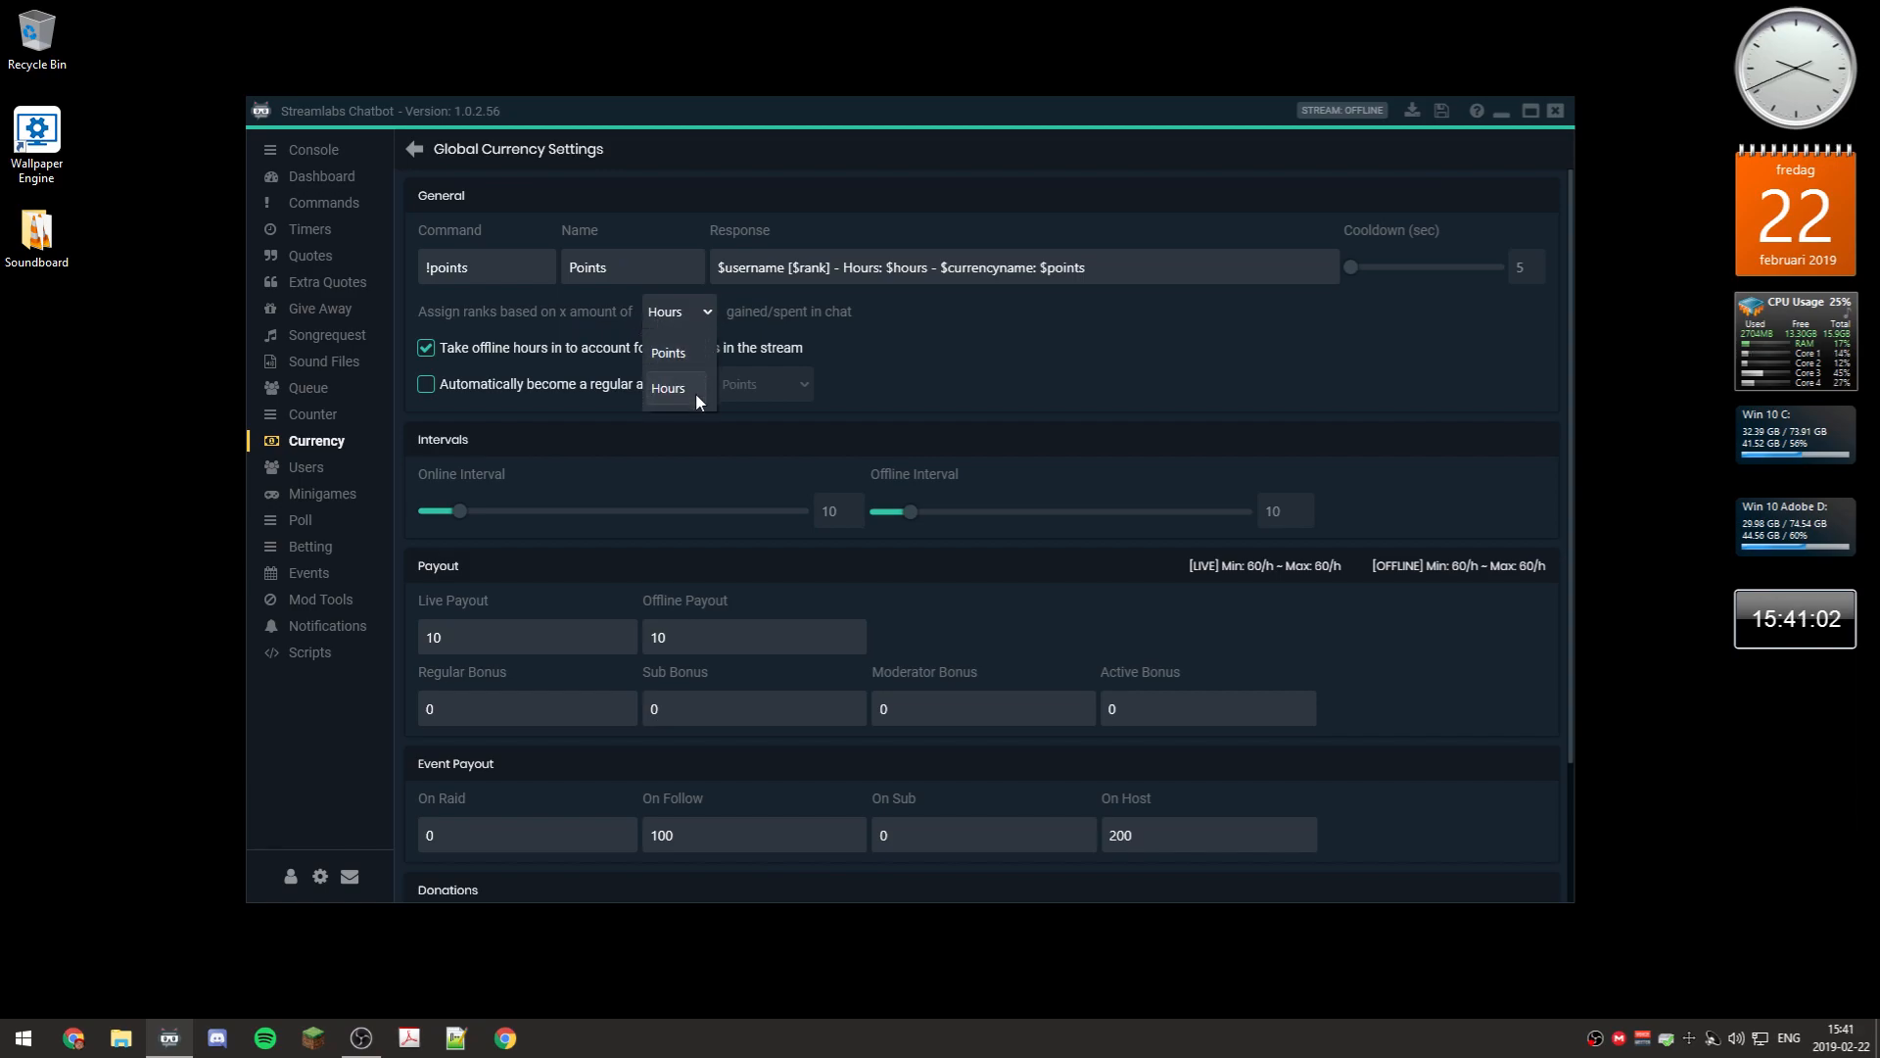
pyautogui.click(709, 316)
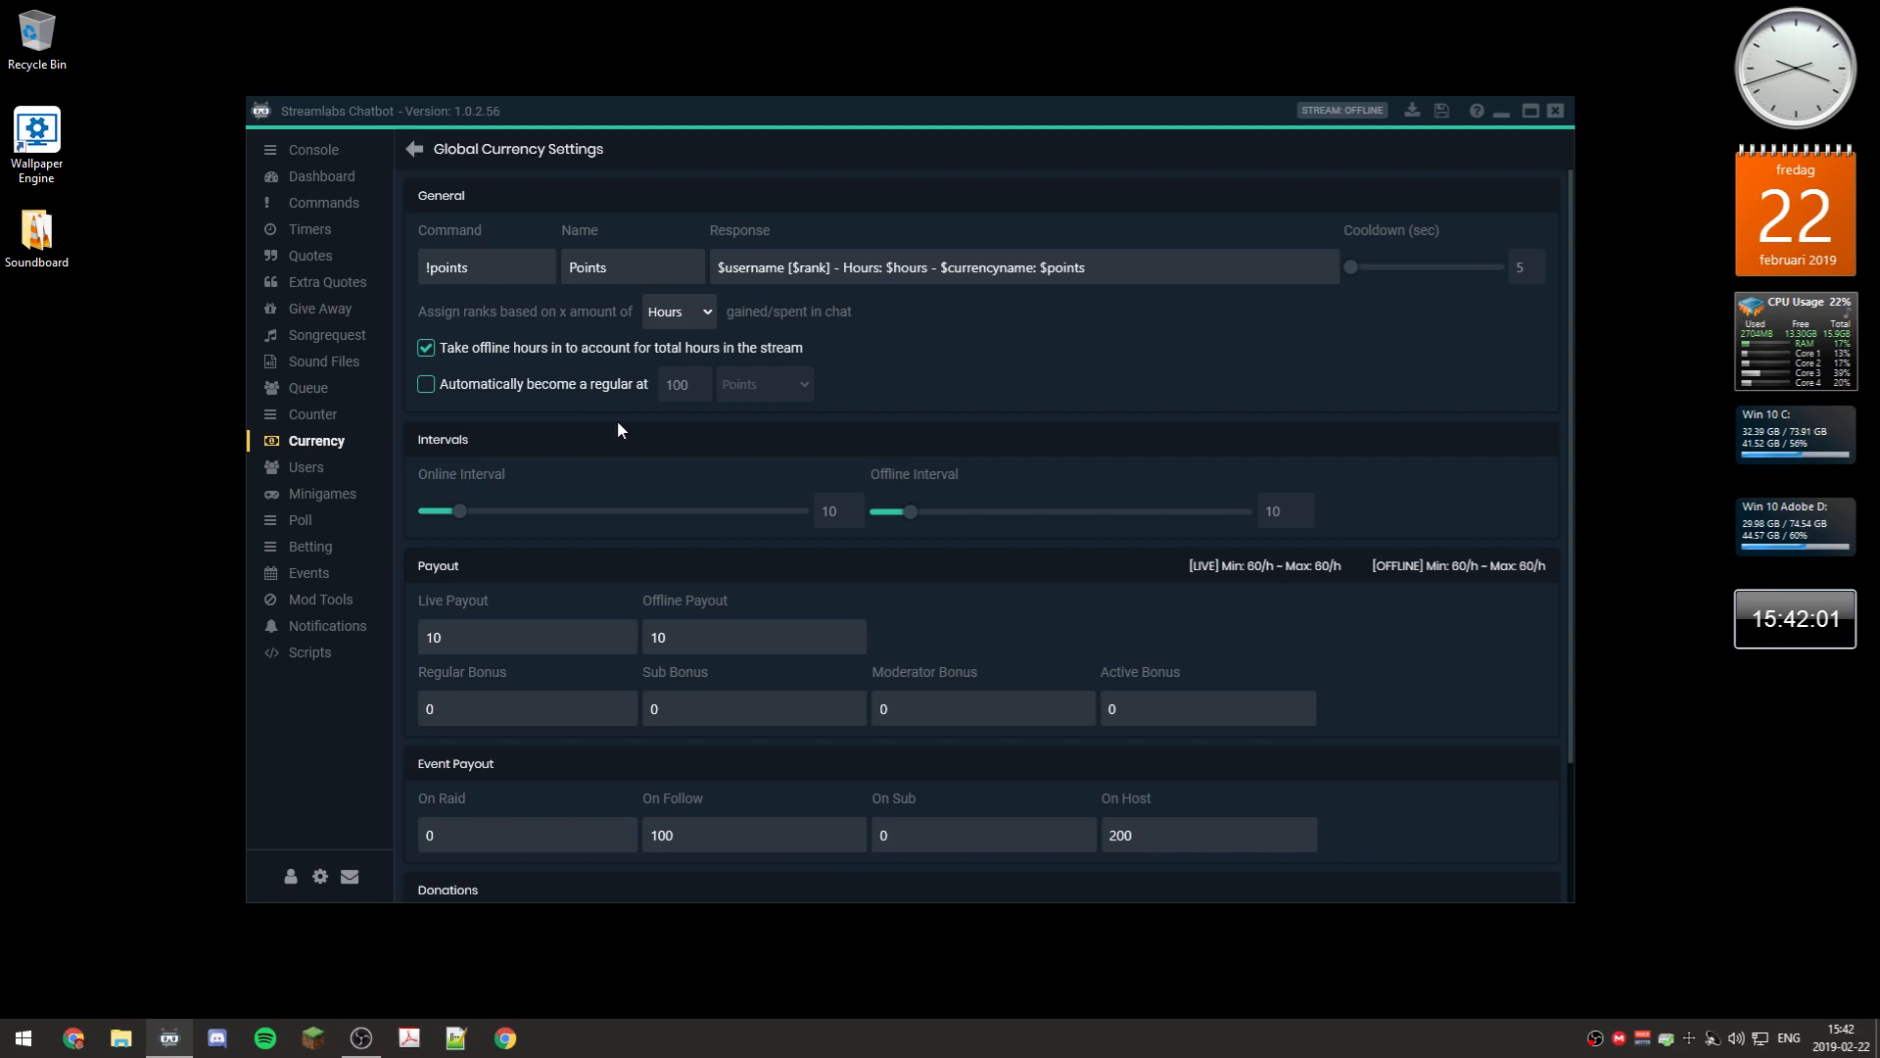
# Try a lower online interval in the global currency settings and return it to 10
pyautogui.scroll(-3, 618, 427)
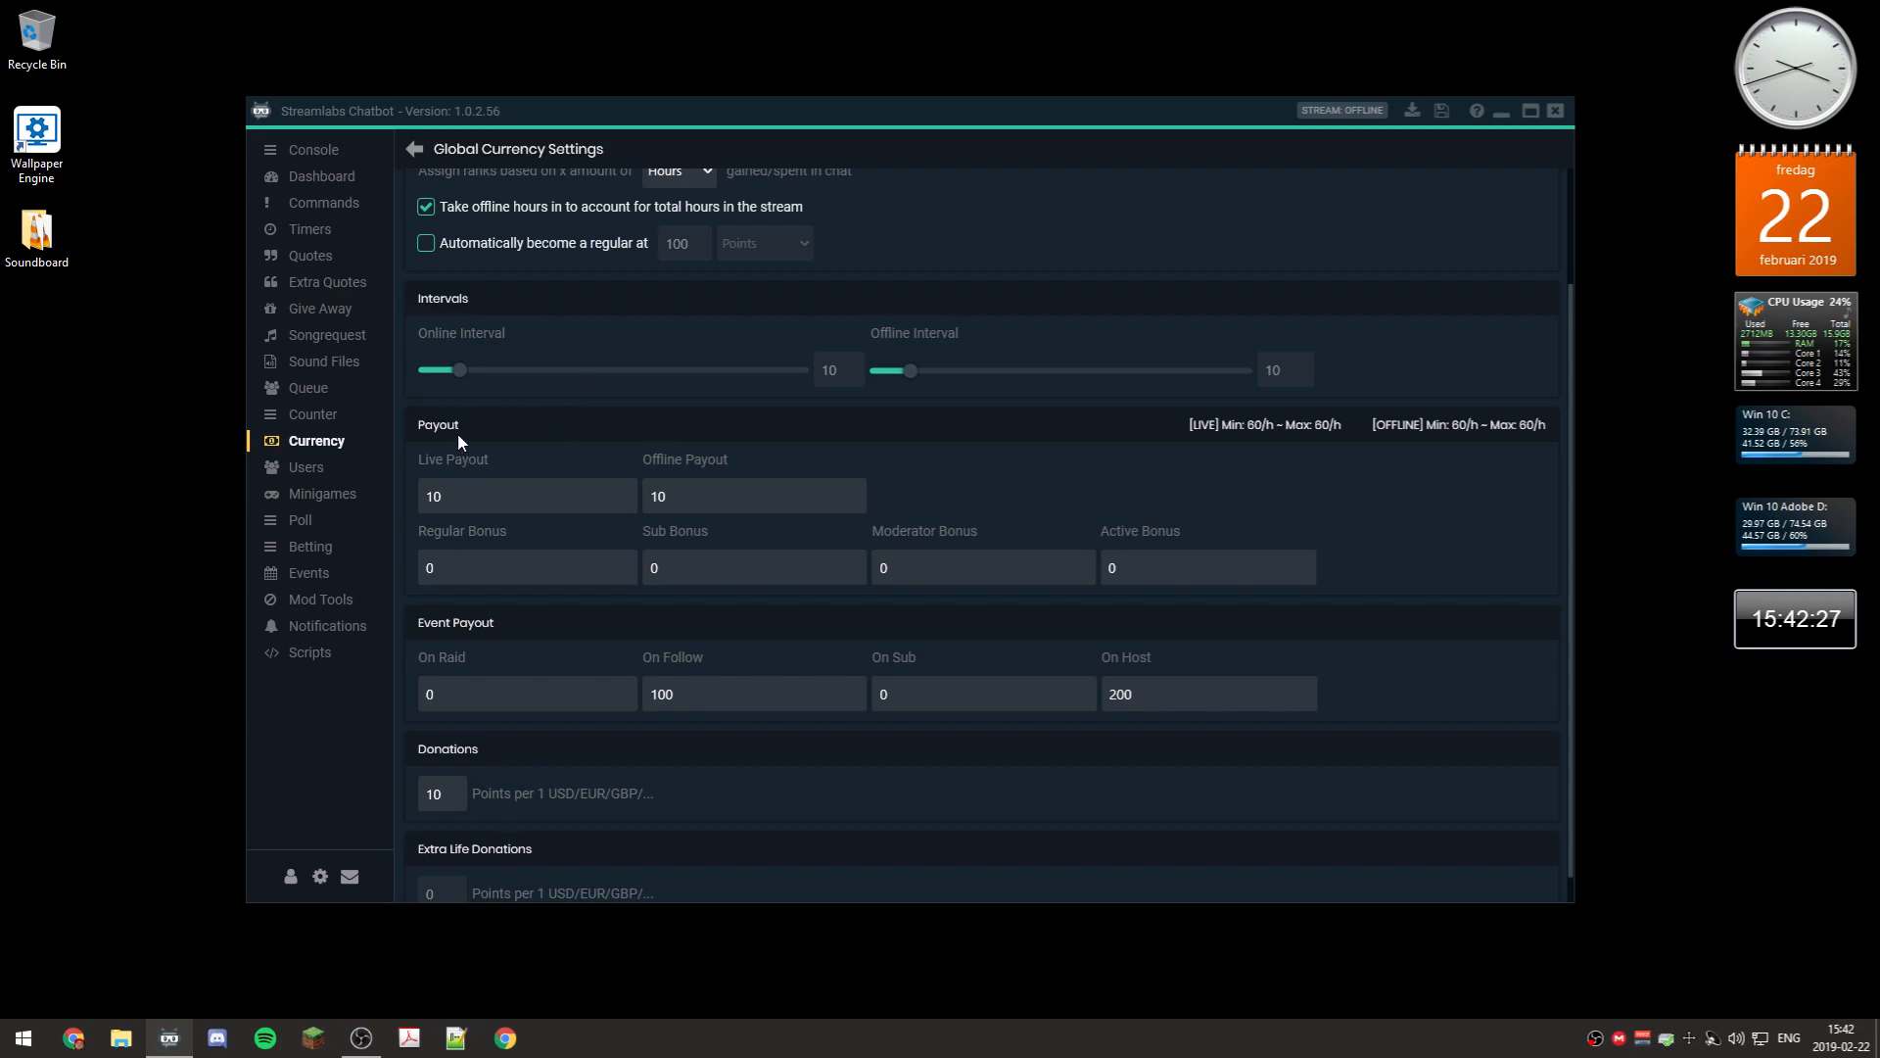
pyautogui.scroll(-1, 473, 471)
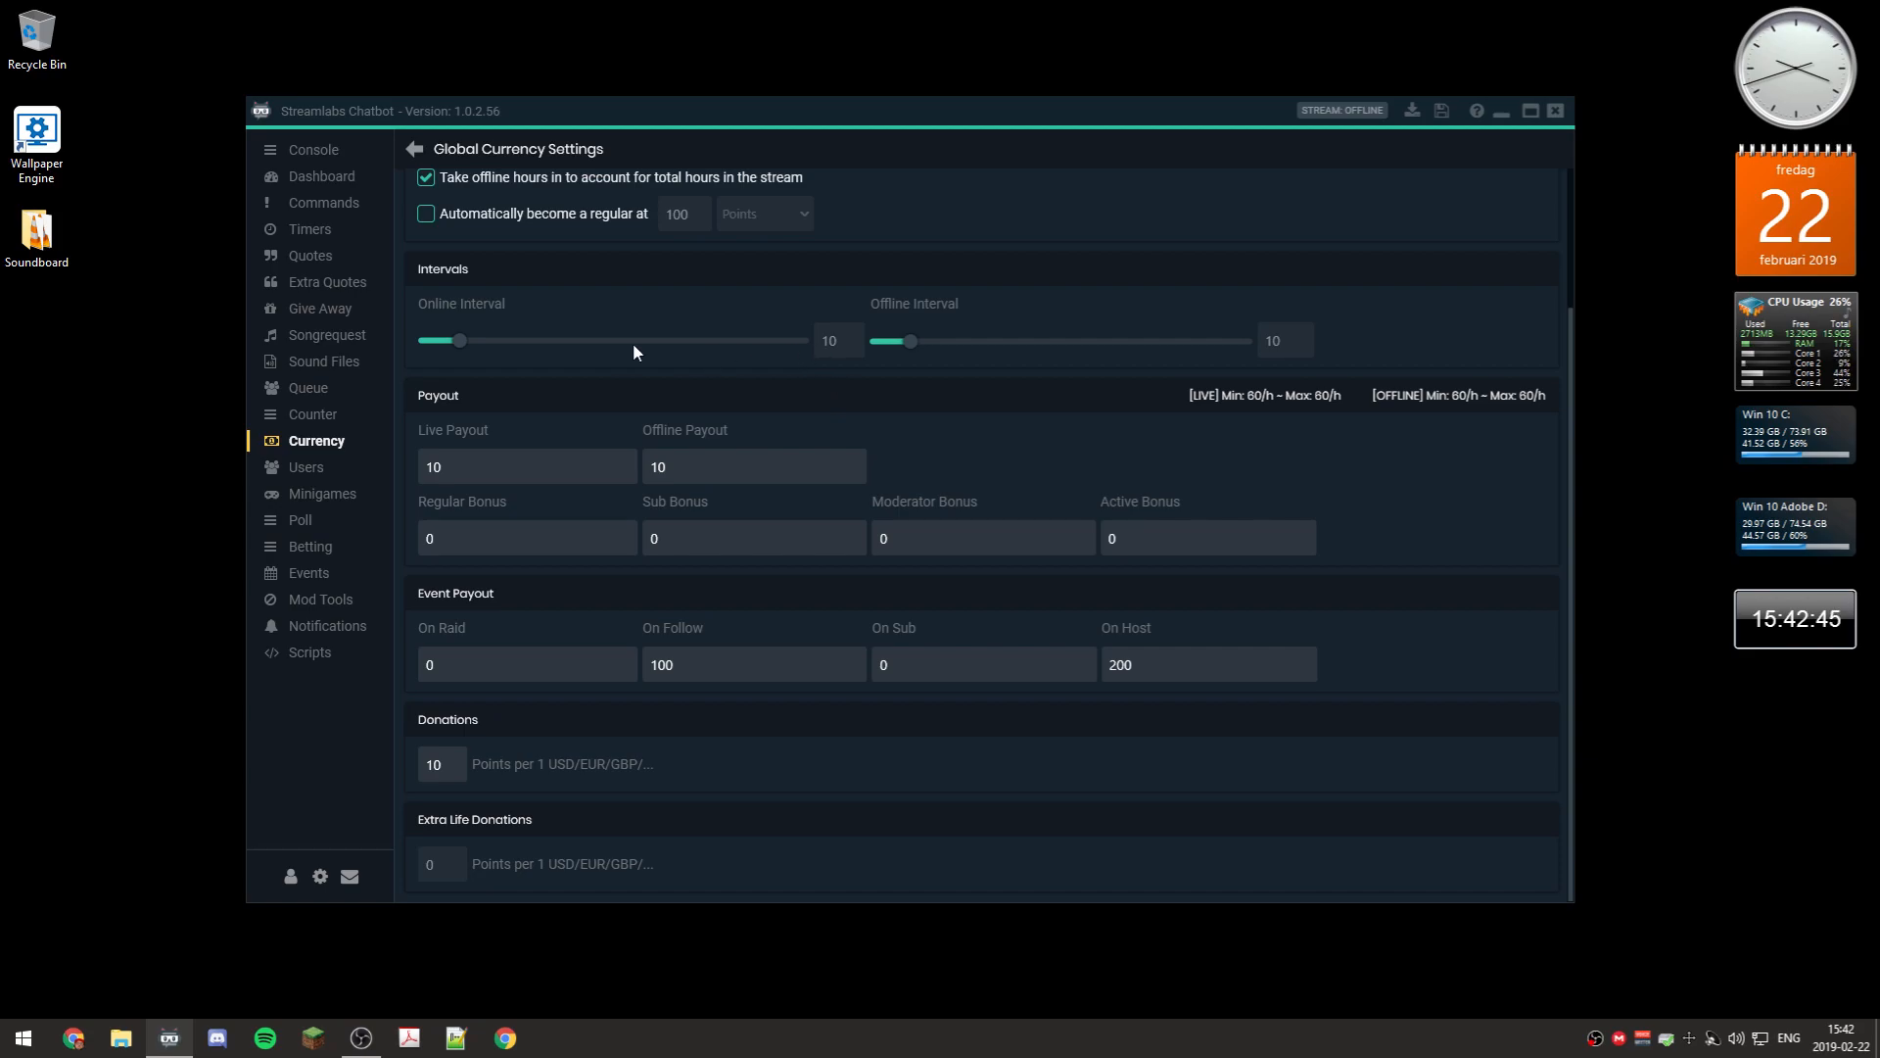
pyautogui.moveTo(458, 343); pyautogui.dragTo(425, 342)
pyautogui.moveTo(426, 342); pyautogui.dragTo(467, 355)
# Set the event payouts to 100 on raid, 200 on follow and 300 on host, and edit the donation points
pyautogui.doubleClick(509, 668)
pyautogui.write('100')
pyautogui.write('200')
pyautogui.doubleClick(1162, 668)
pyautogui.write('300')
pyautogui.click(454, 765)
pyautogui.write('0')
pyautogui.scroll(2, 846, 721)
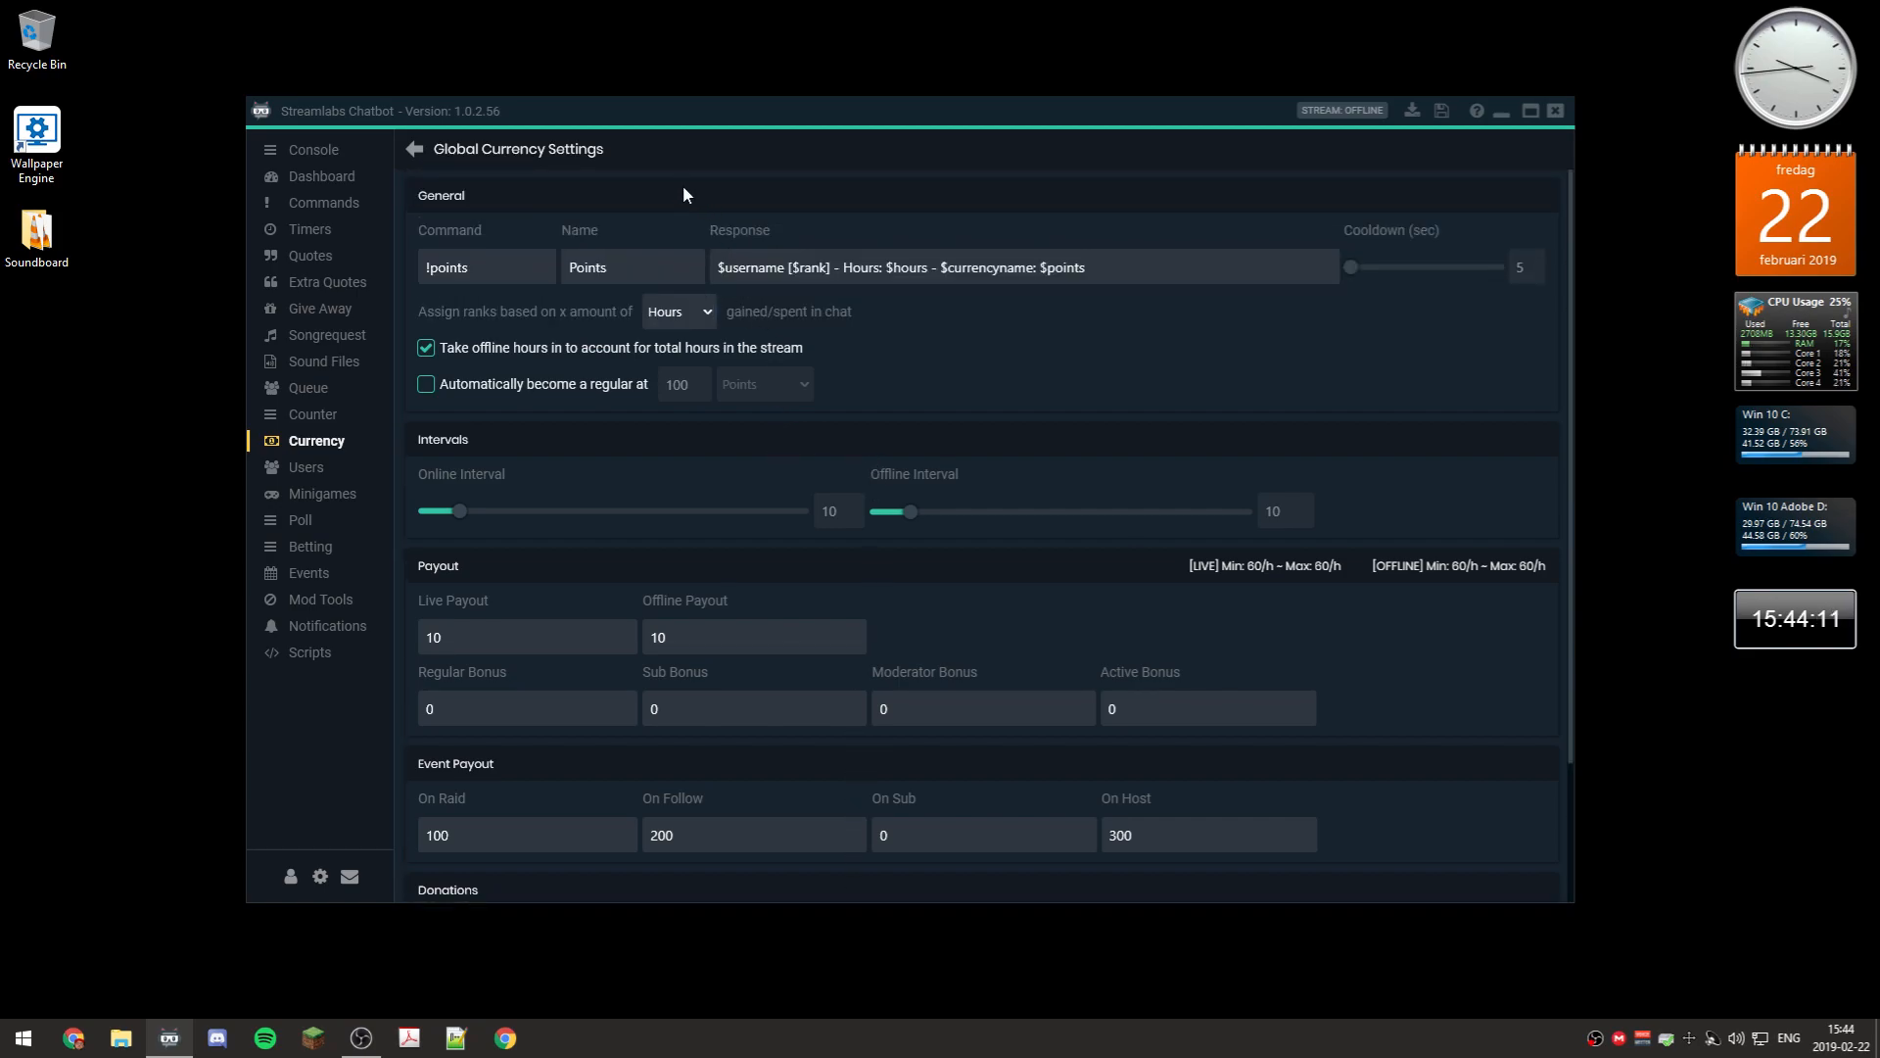
pyautogui.click(416, 150)
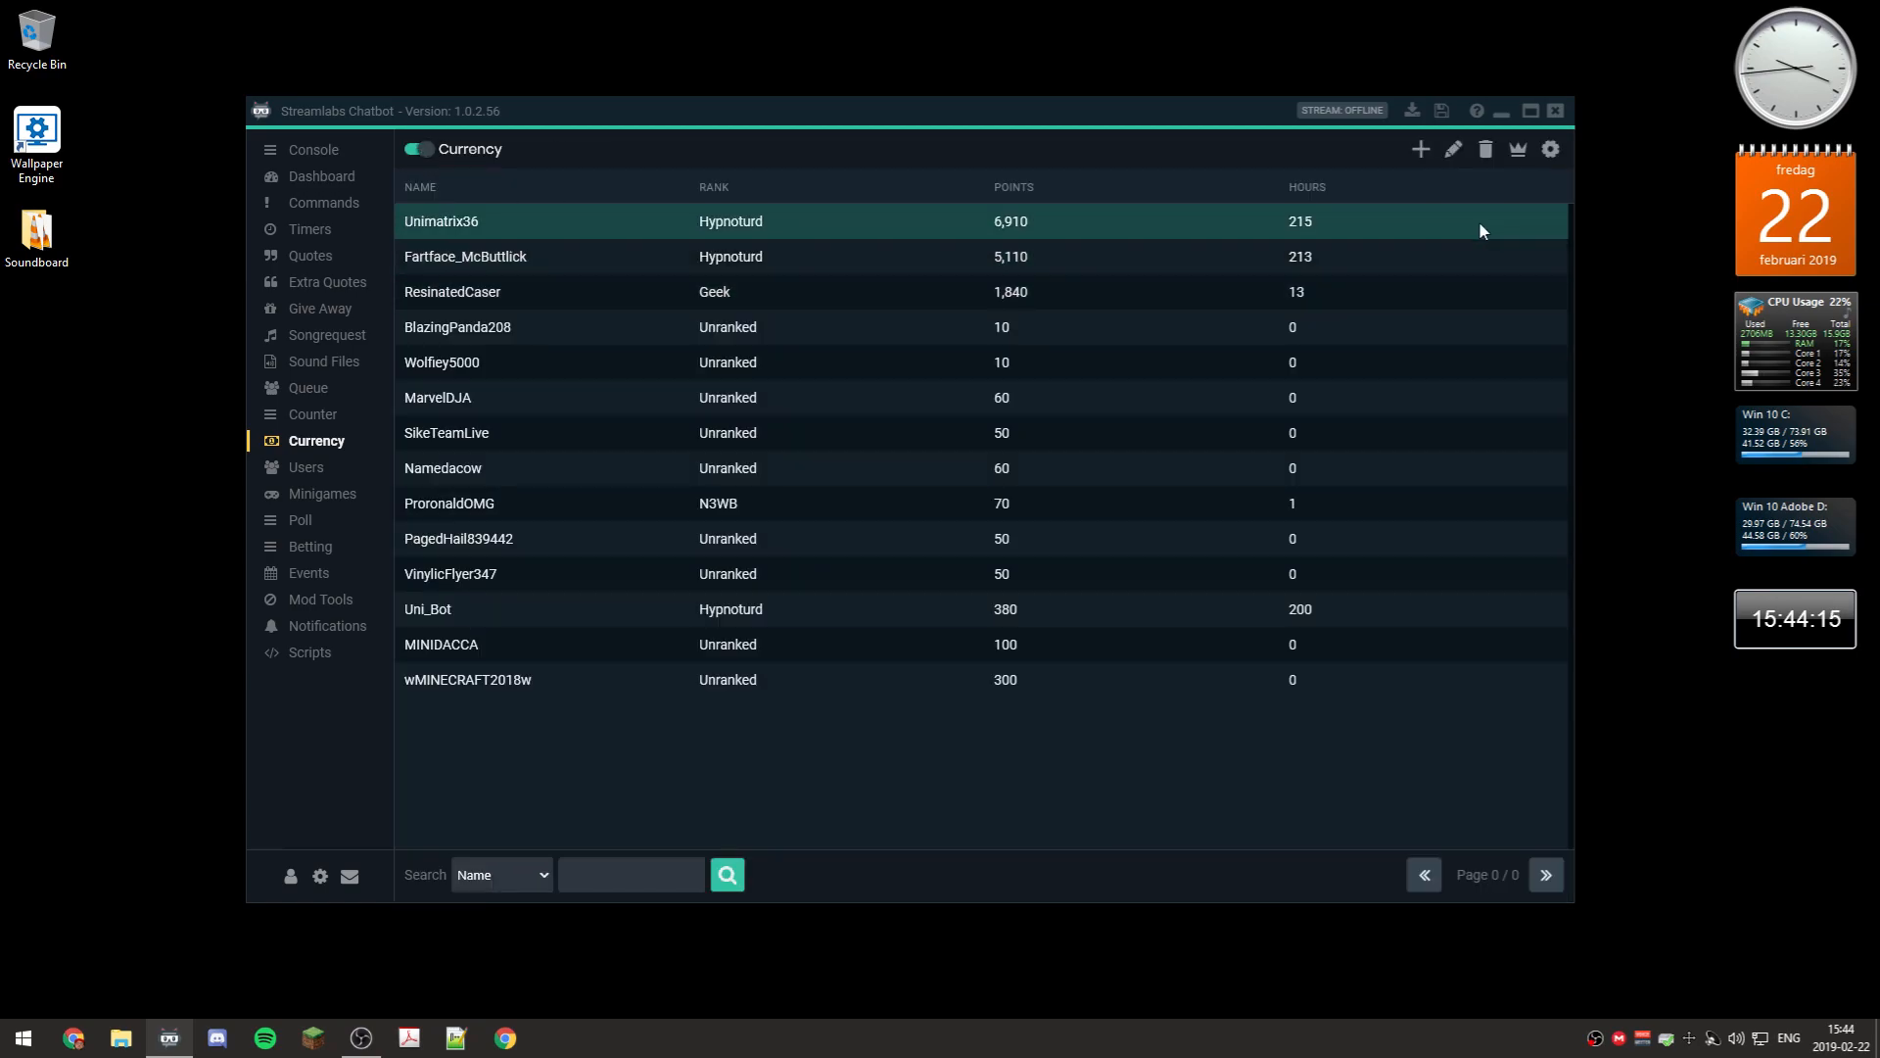
# Examine the currency rank list and compare its requirements with the rank assignment basis in the global currency settings
pyautogui.click(1521, 155)
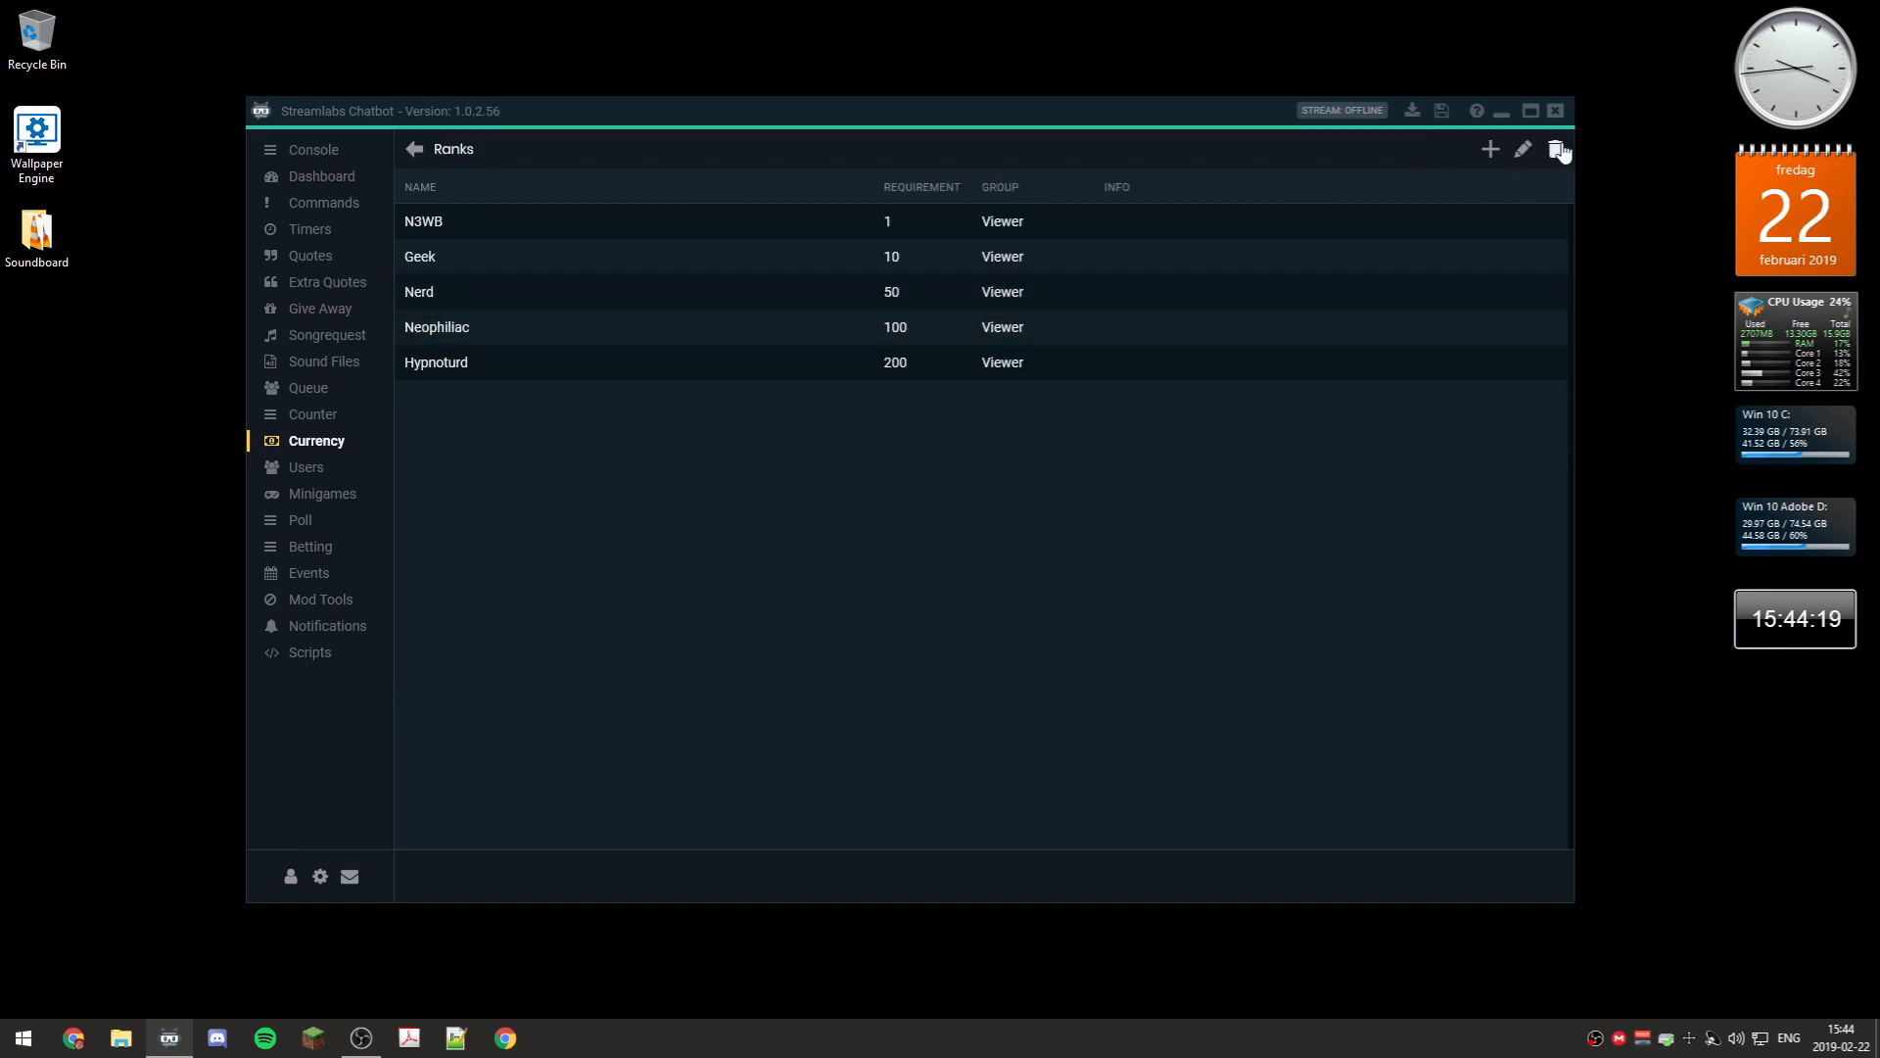
pyautogui.click(415, 149)
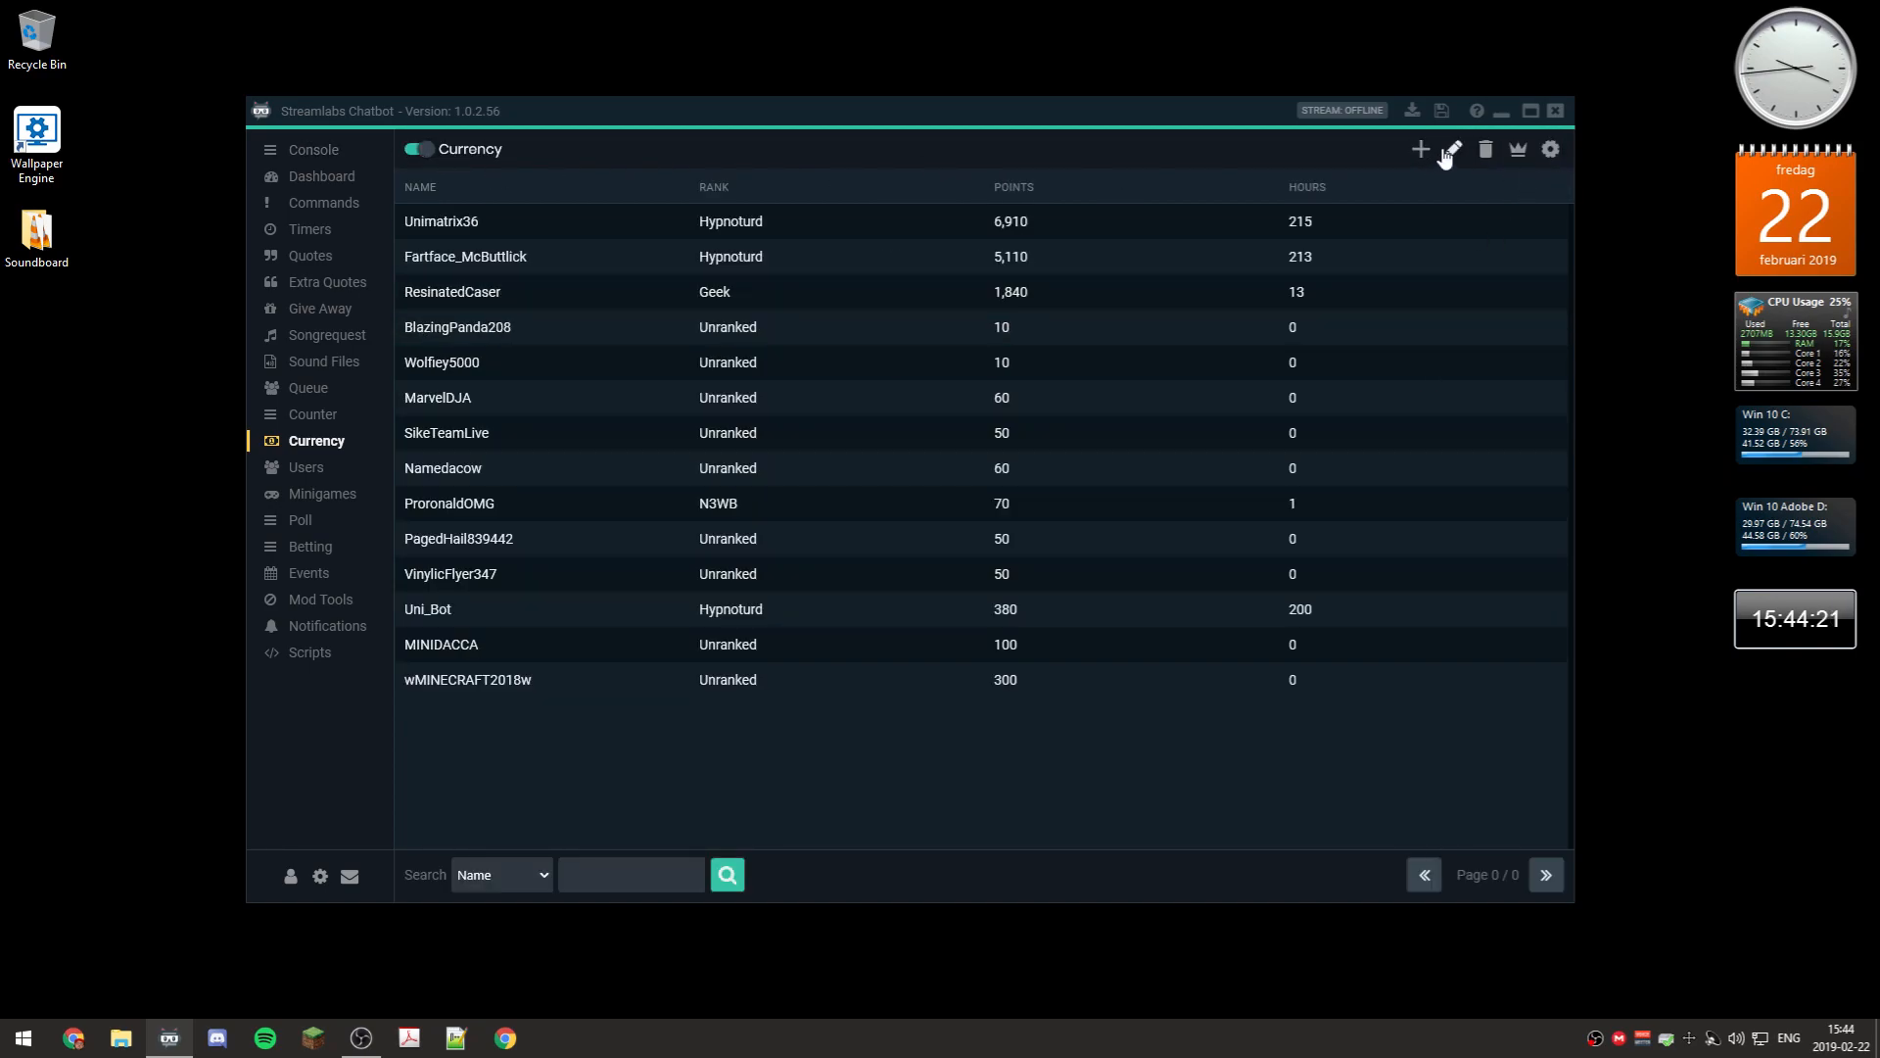
pyautogui.click(1520, 155)
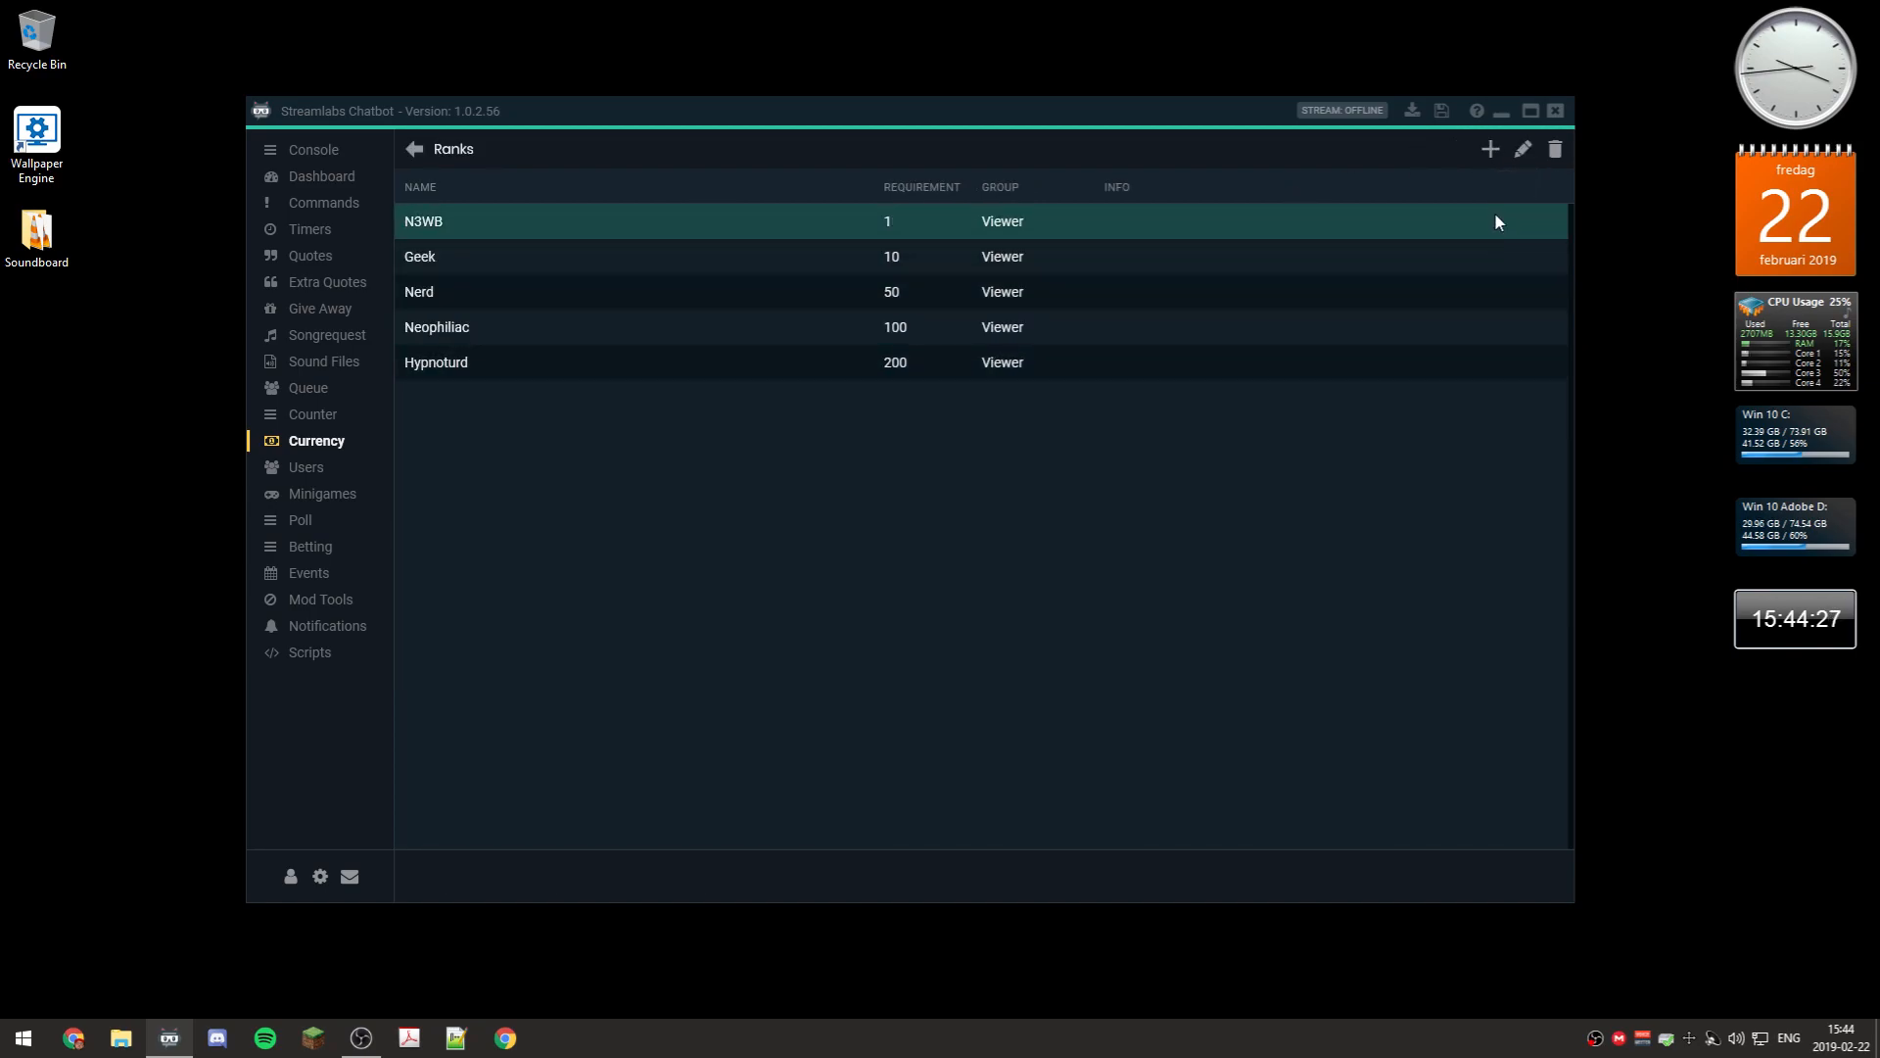
pyautogui.click(414, 149)
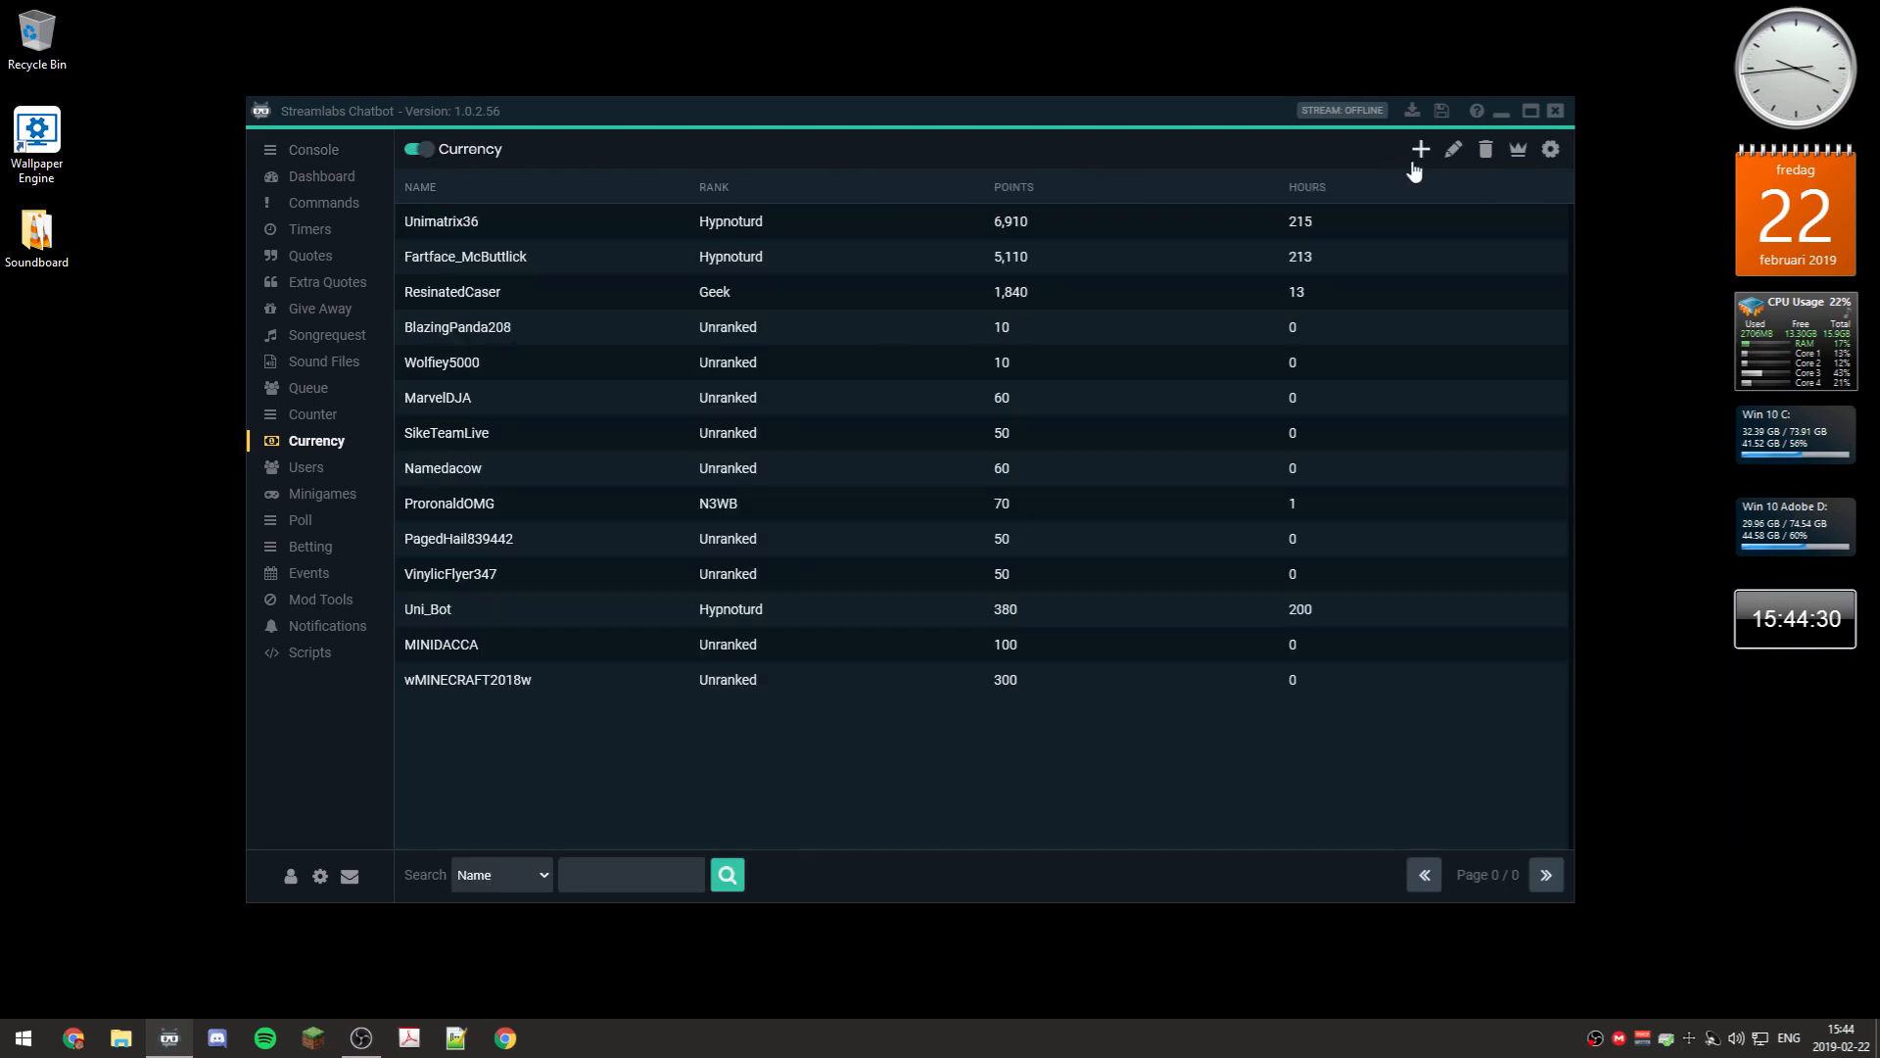
pyautogui.click(1553, 149)
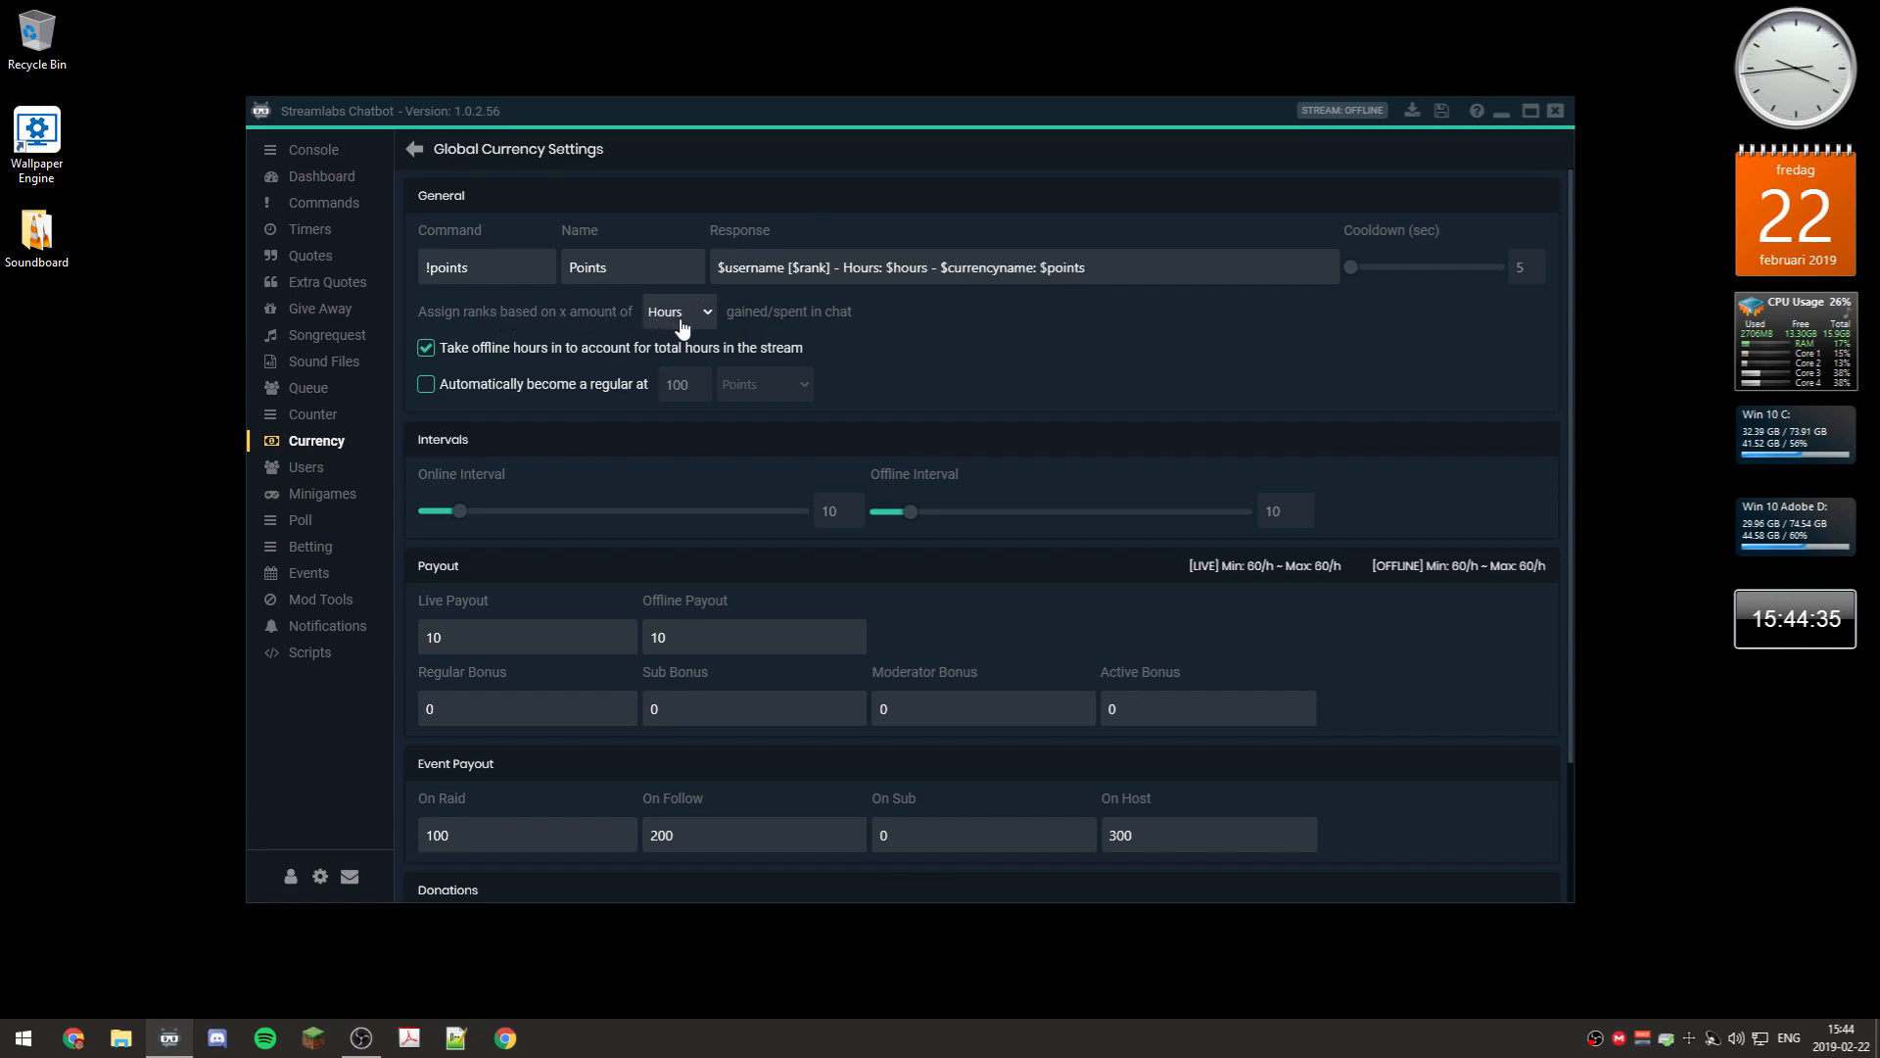
pyautogui.click(420, 150)
# Draft a new rank with a requirement of 5, discard it and return to the currency list
pyautogui.click(1519, 151)
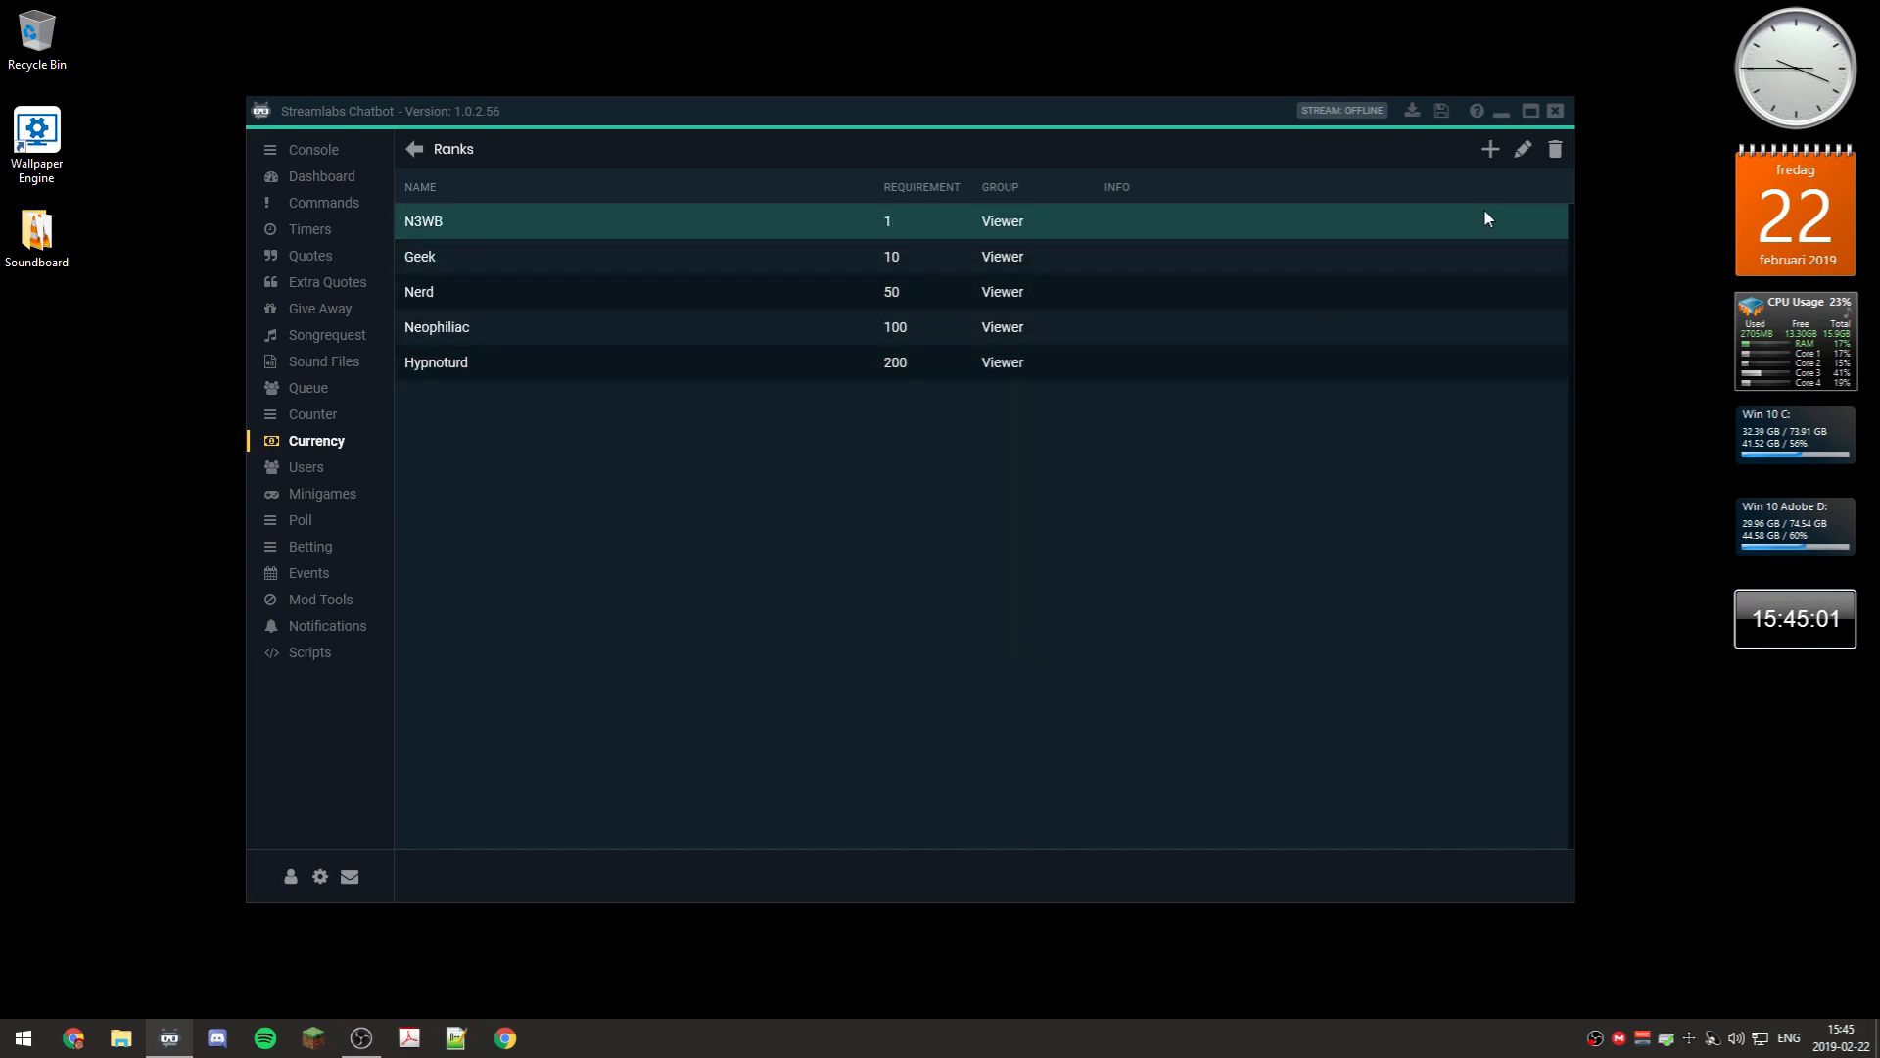
pyautogui.click(1491, 149)
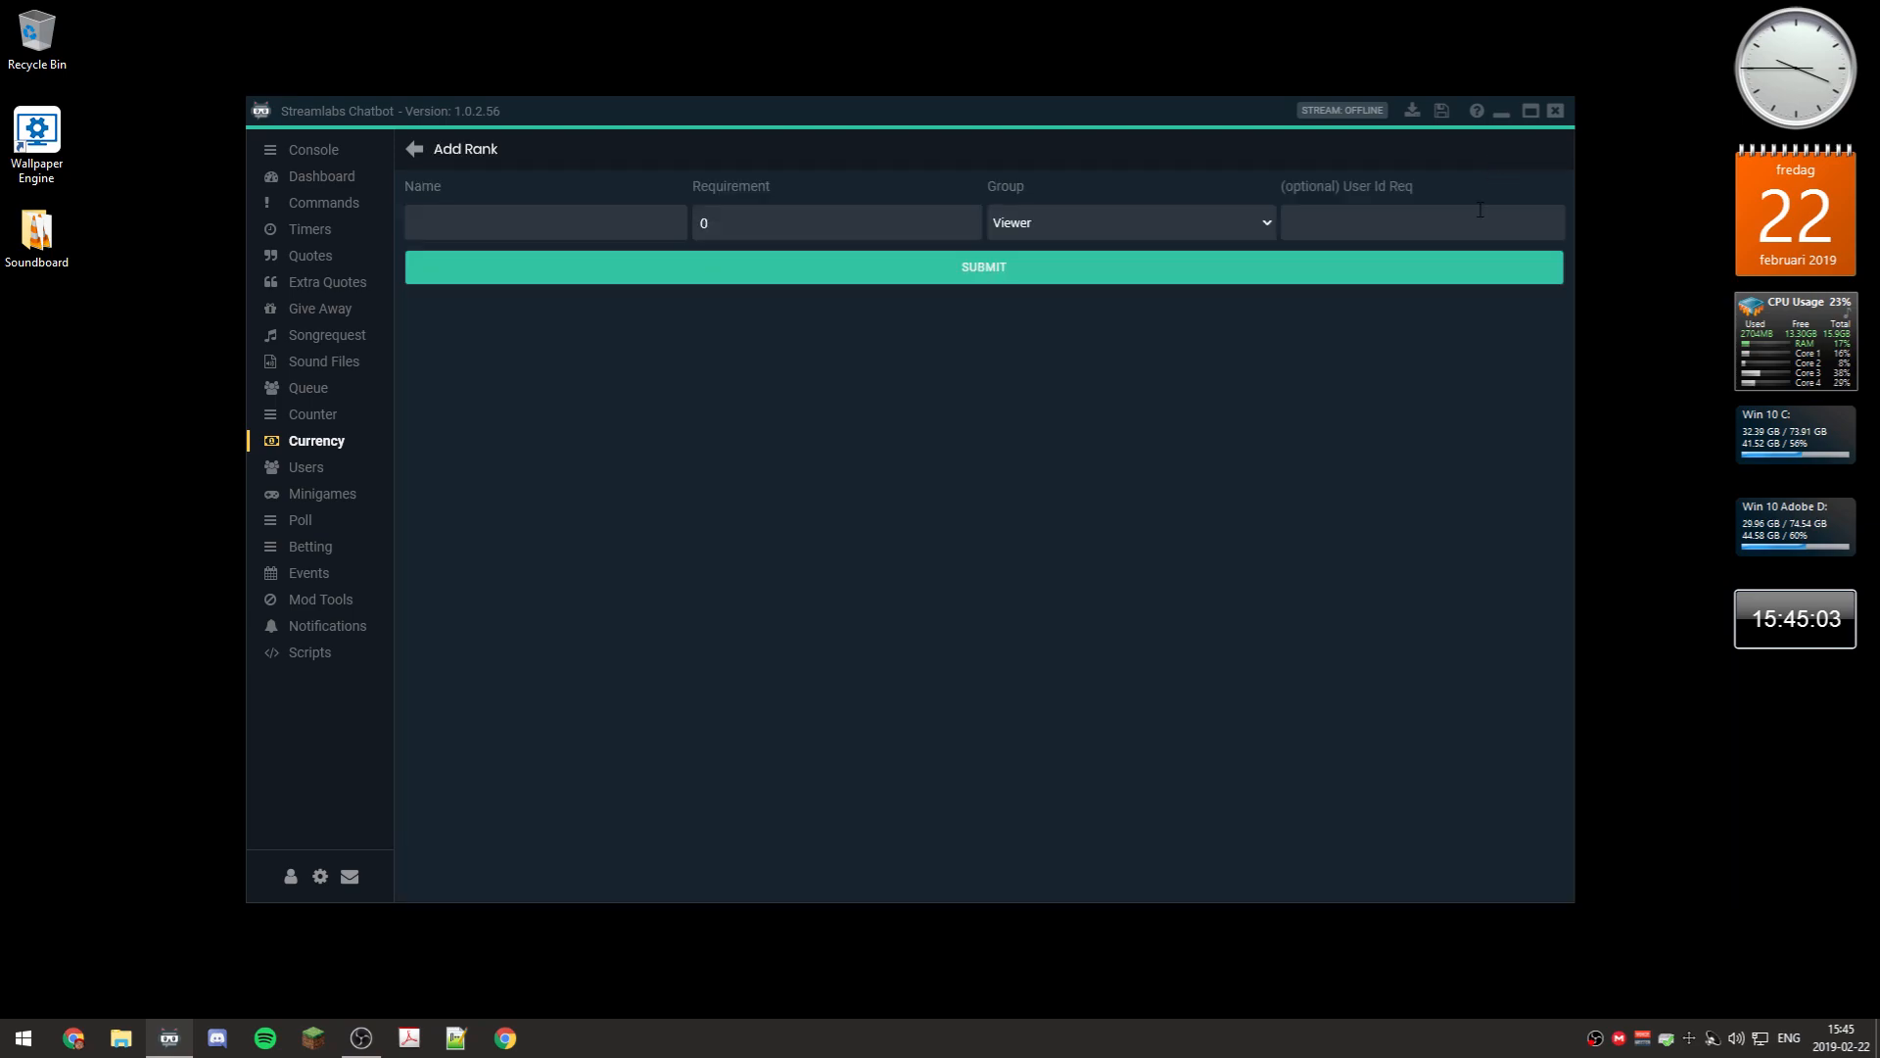
pyautogui.click(596, 222)
pyautogui.click(787, 225)
pyautogui.write('1')
pyautogui.press('BackSpace')
pyautogui.press('Delete')
pyautogui.write('5')
pyautogui.click(415, 149)
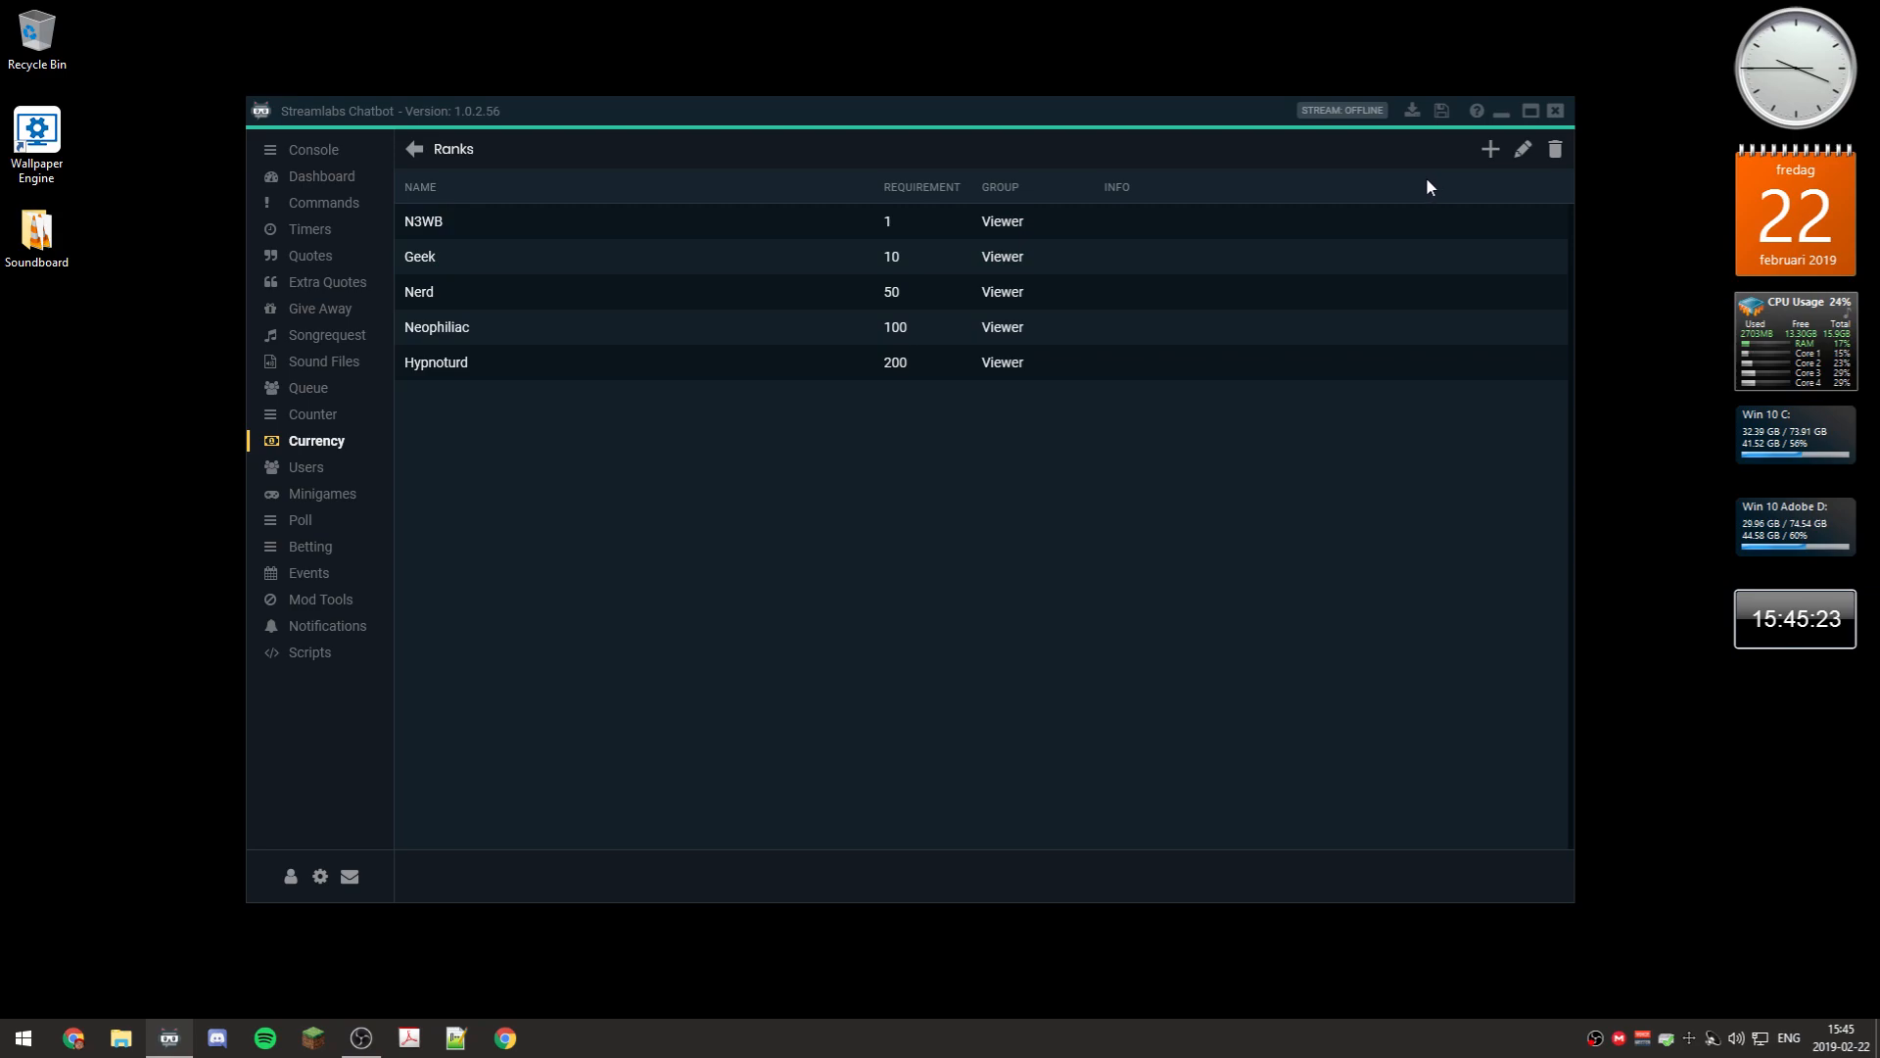
pyautogui.click(417, 153)
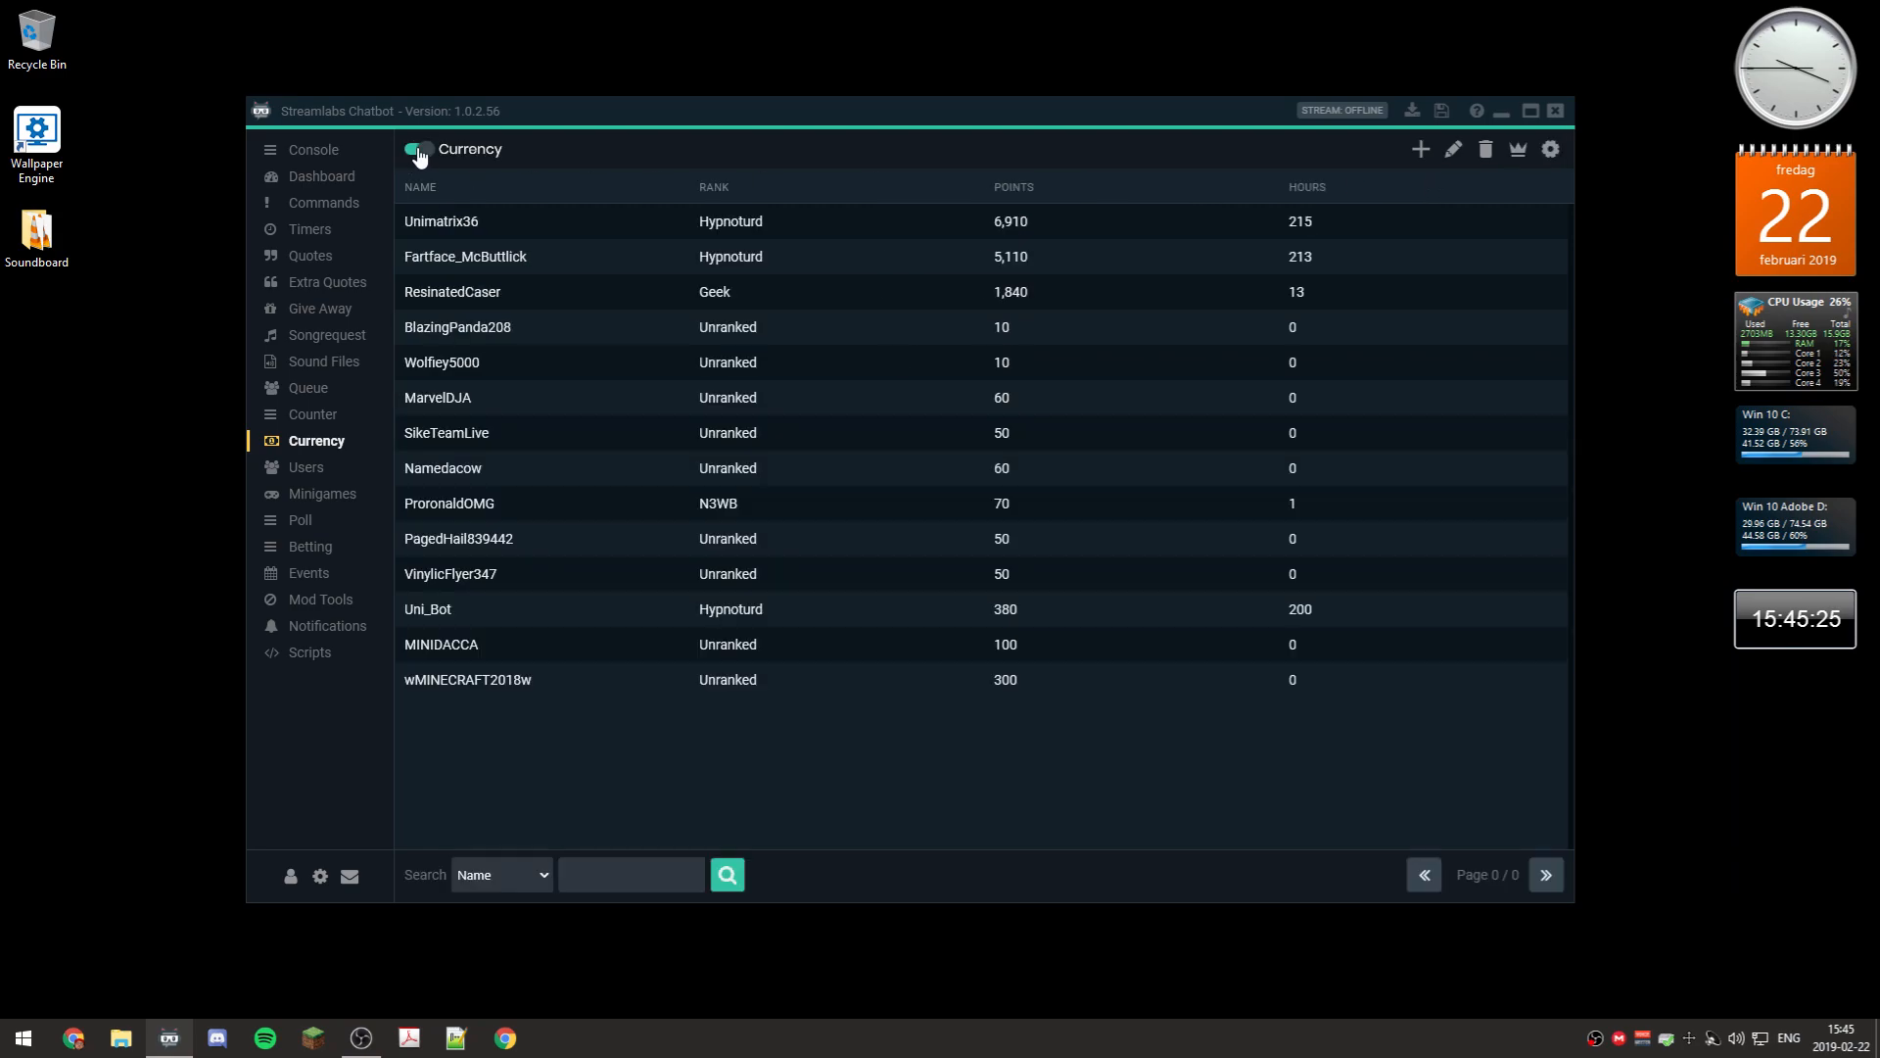
# Examine the Minigames settings, covering Heist's amounts, delay, probability and payout as well as Free For All and Boss Battle
pyautogui.click(328, 474)
pyautogui.click(330, 493)
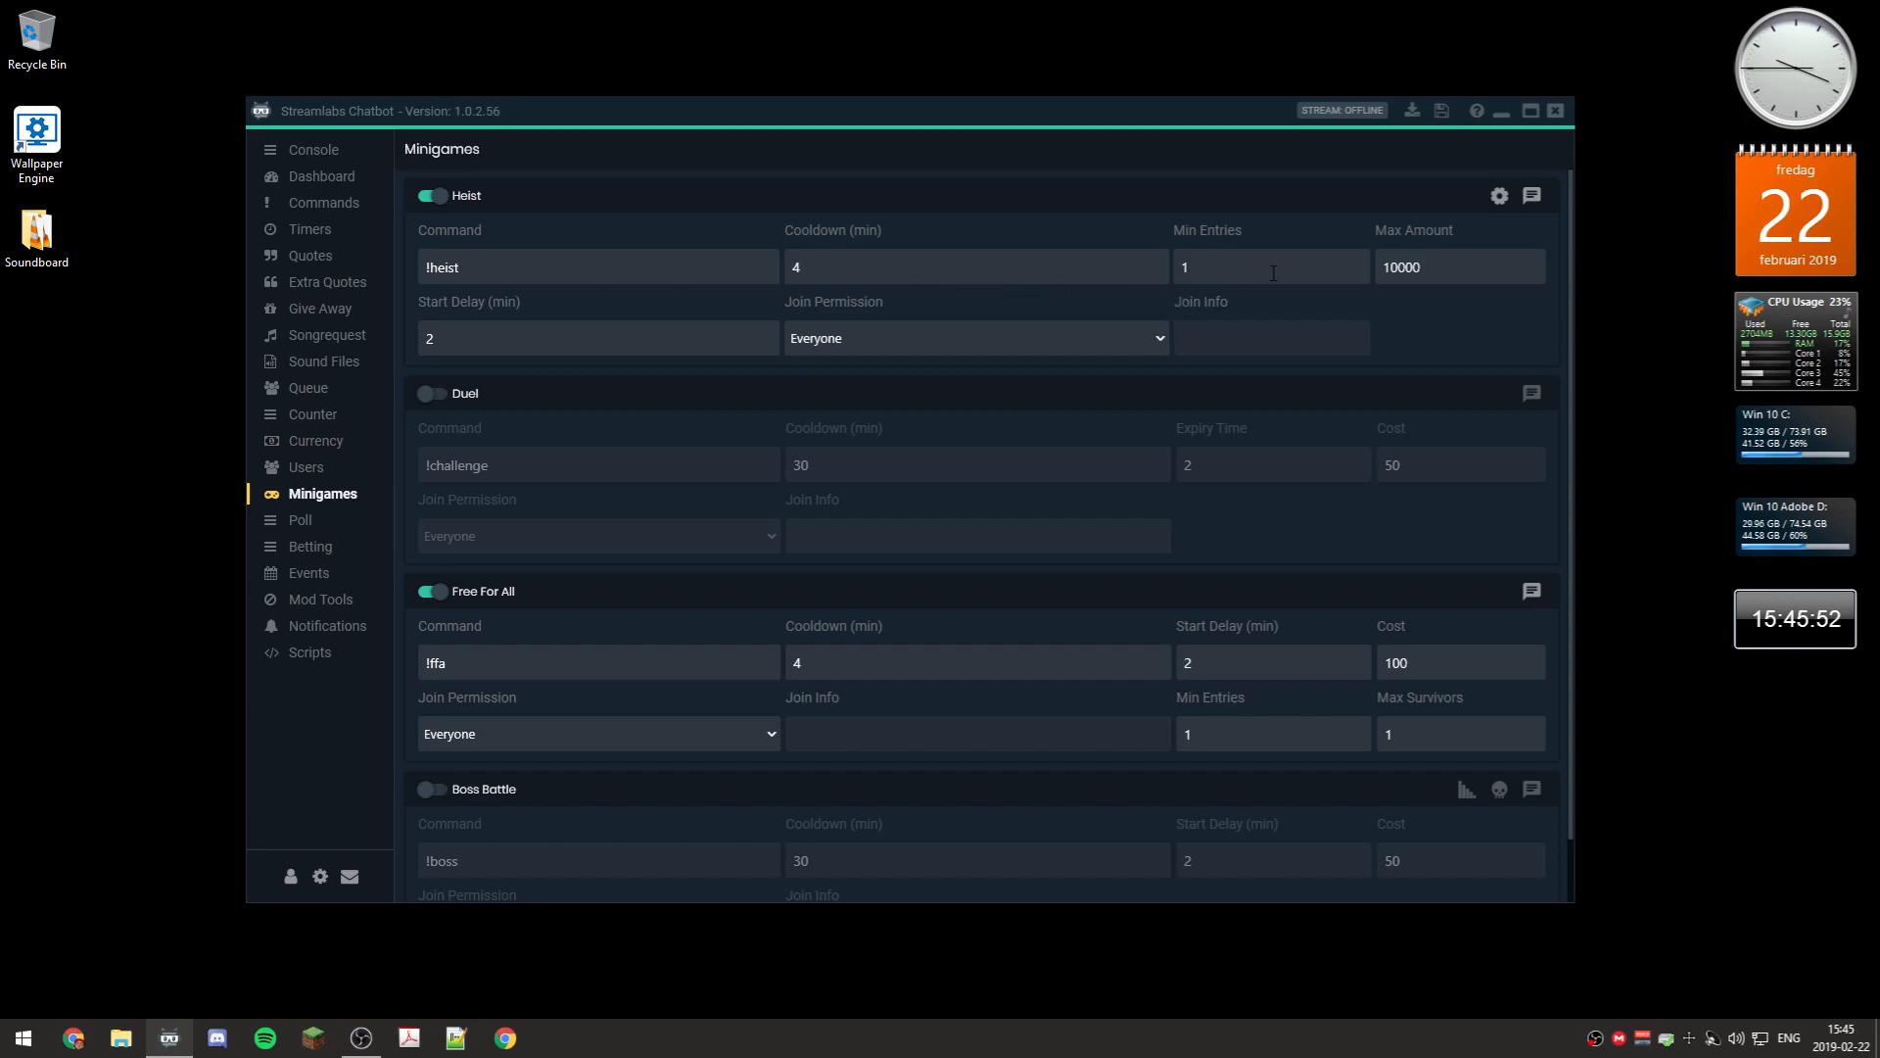
pyautogui.moveTo(1466, 266)
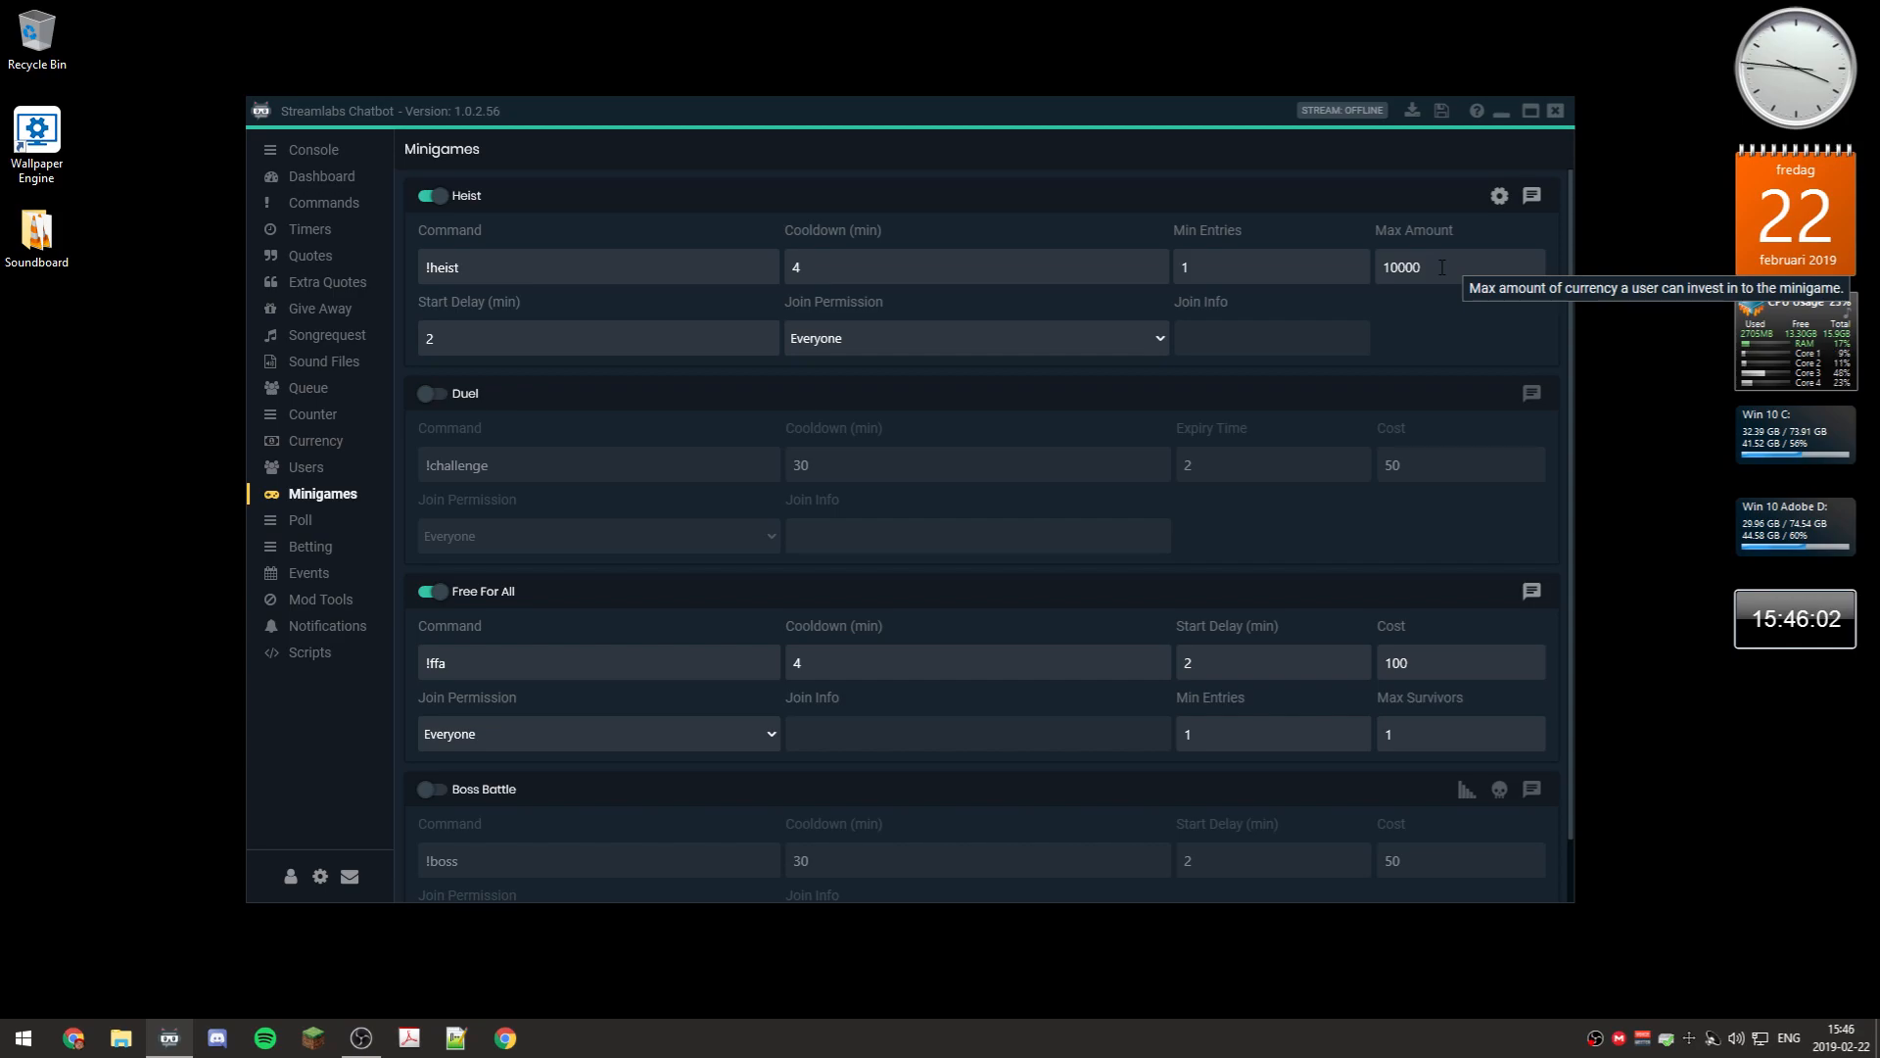
pyautogui.moveTo(659, 352)
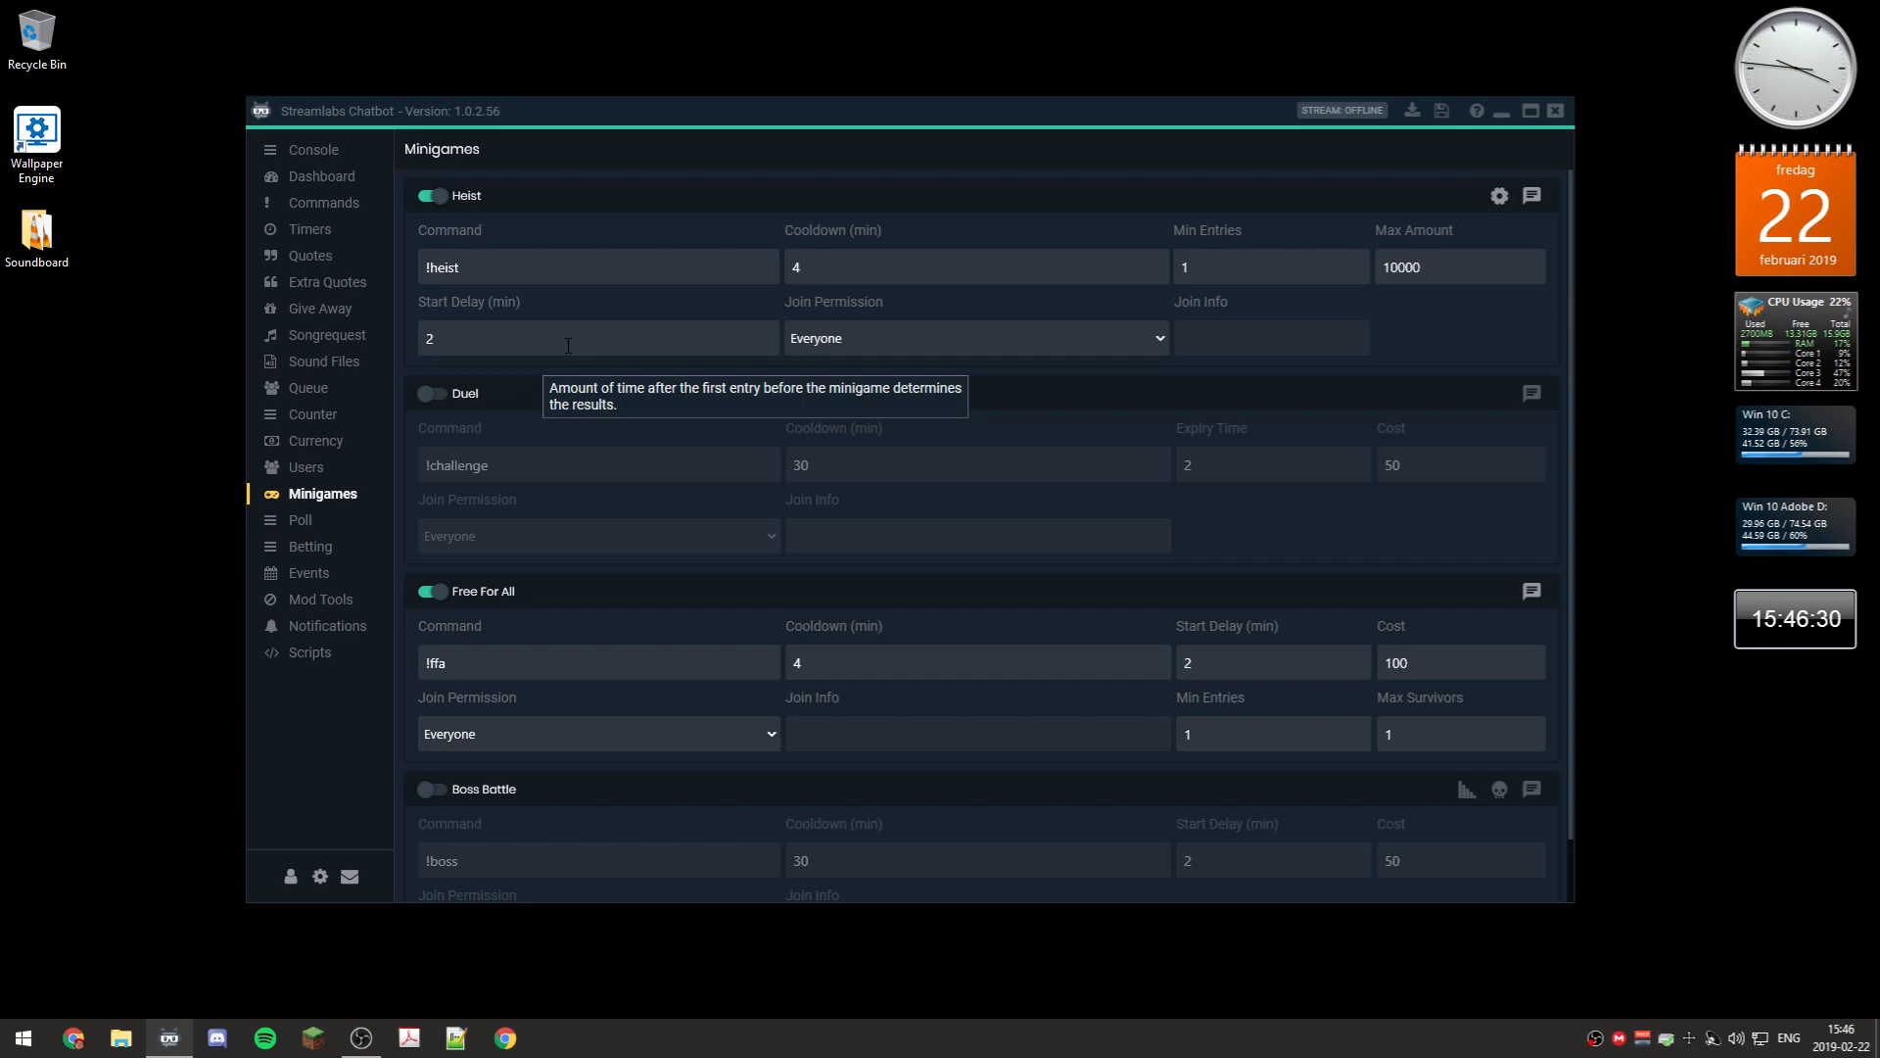
pyautogui.click(1501, 197)
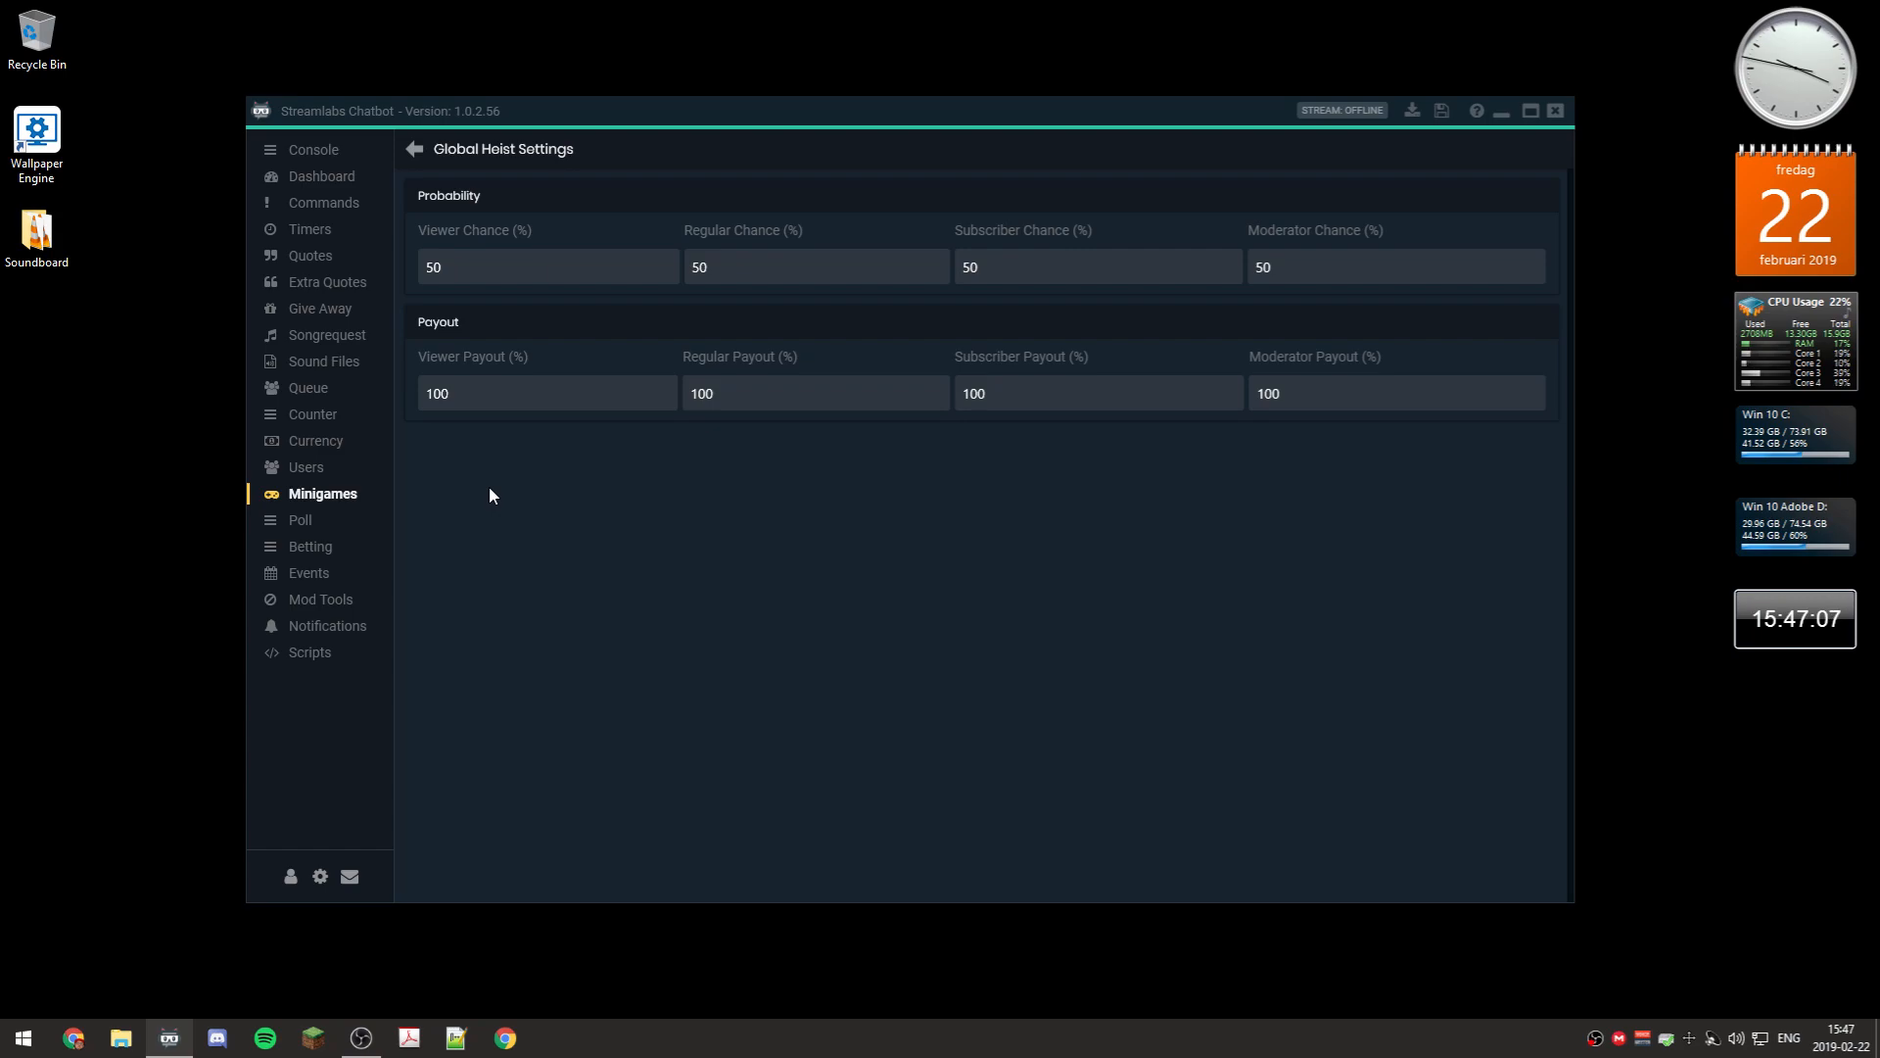
pyautogui.click(415, 151)
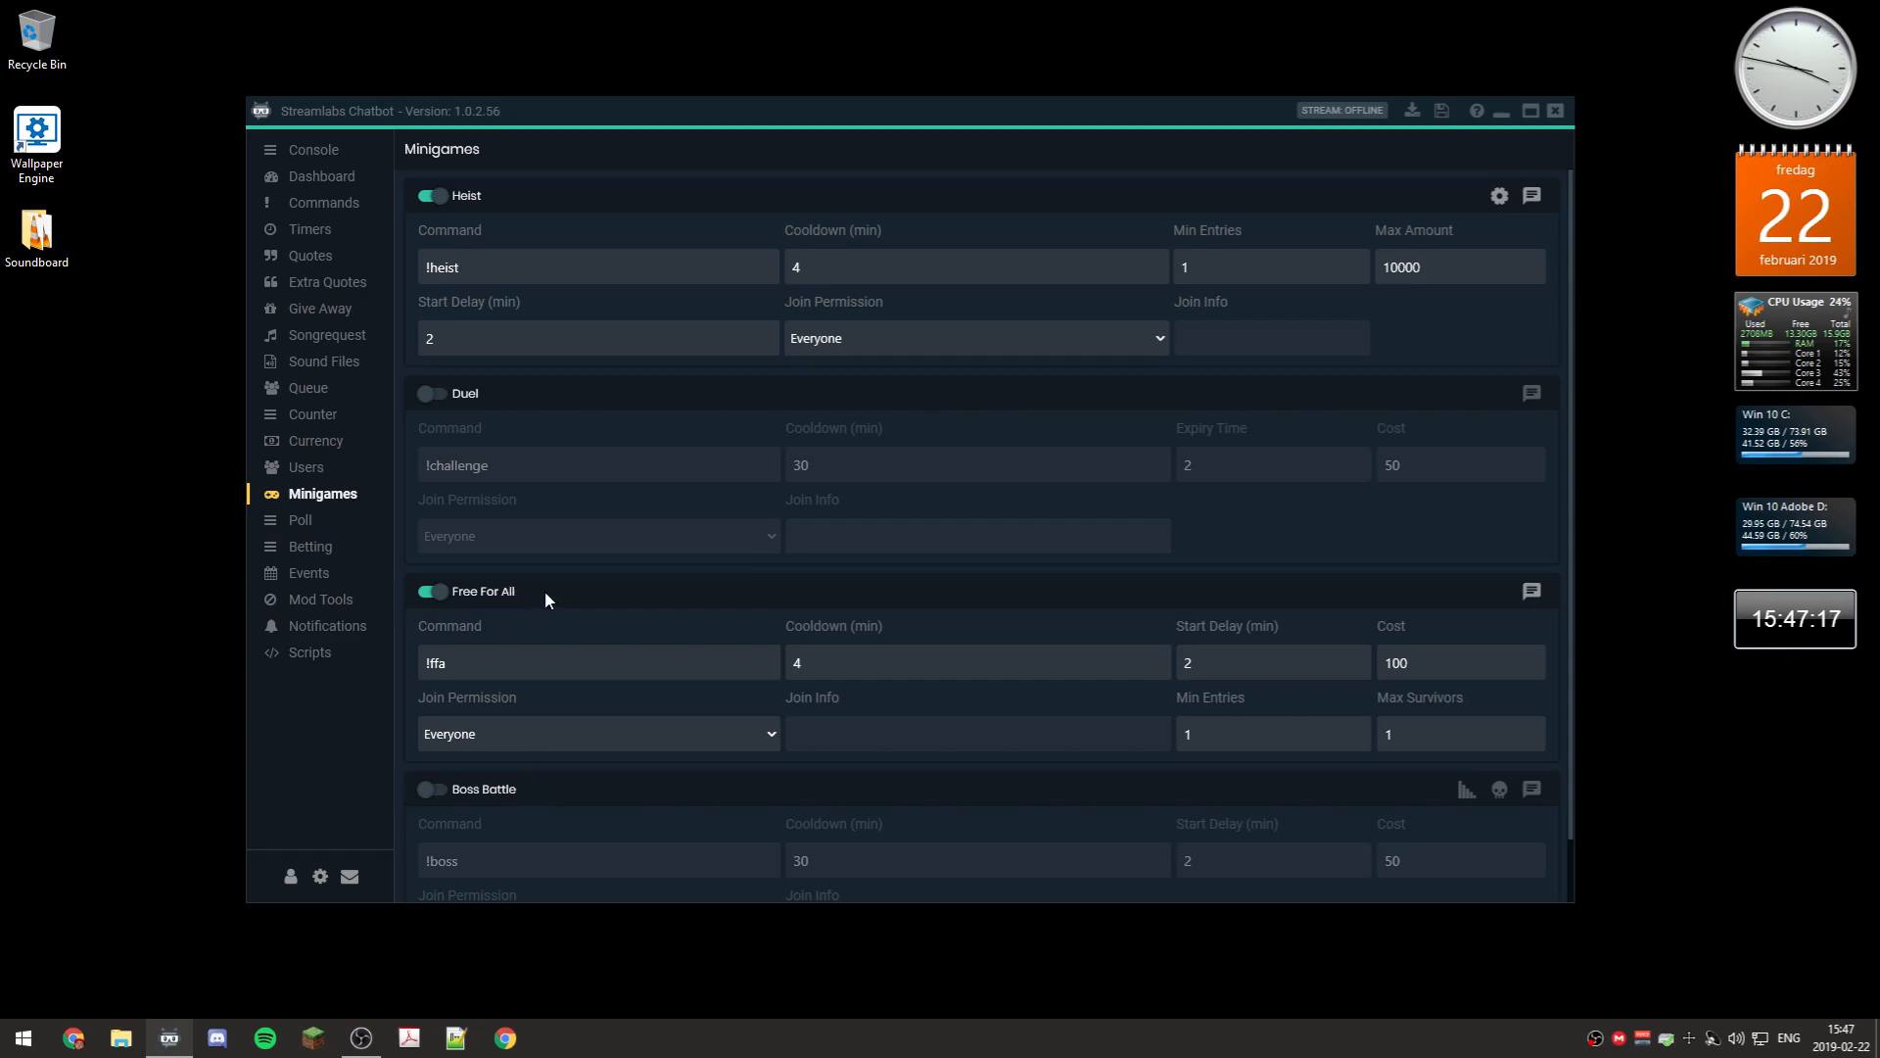
pyautogui.scroll(-1, 546, 593)
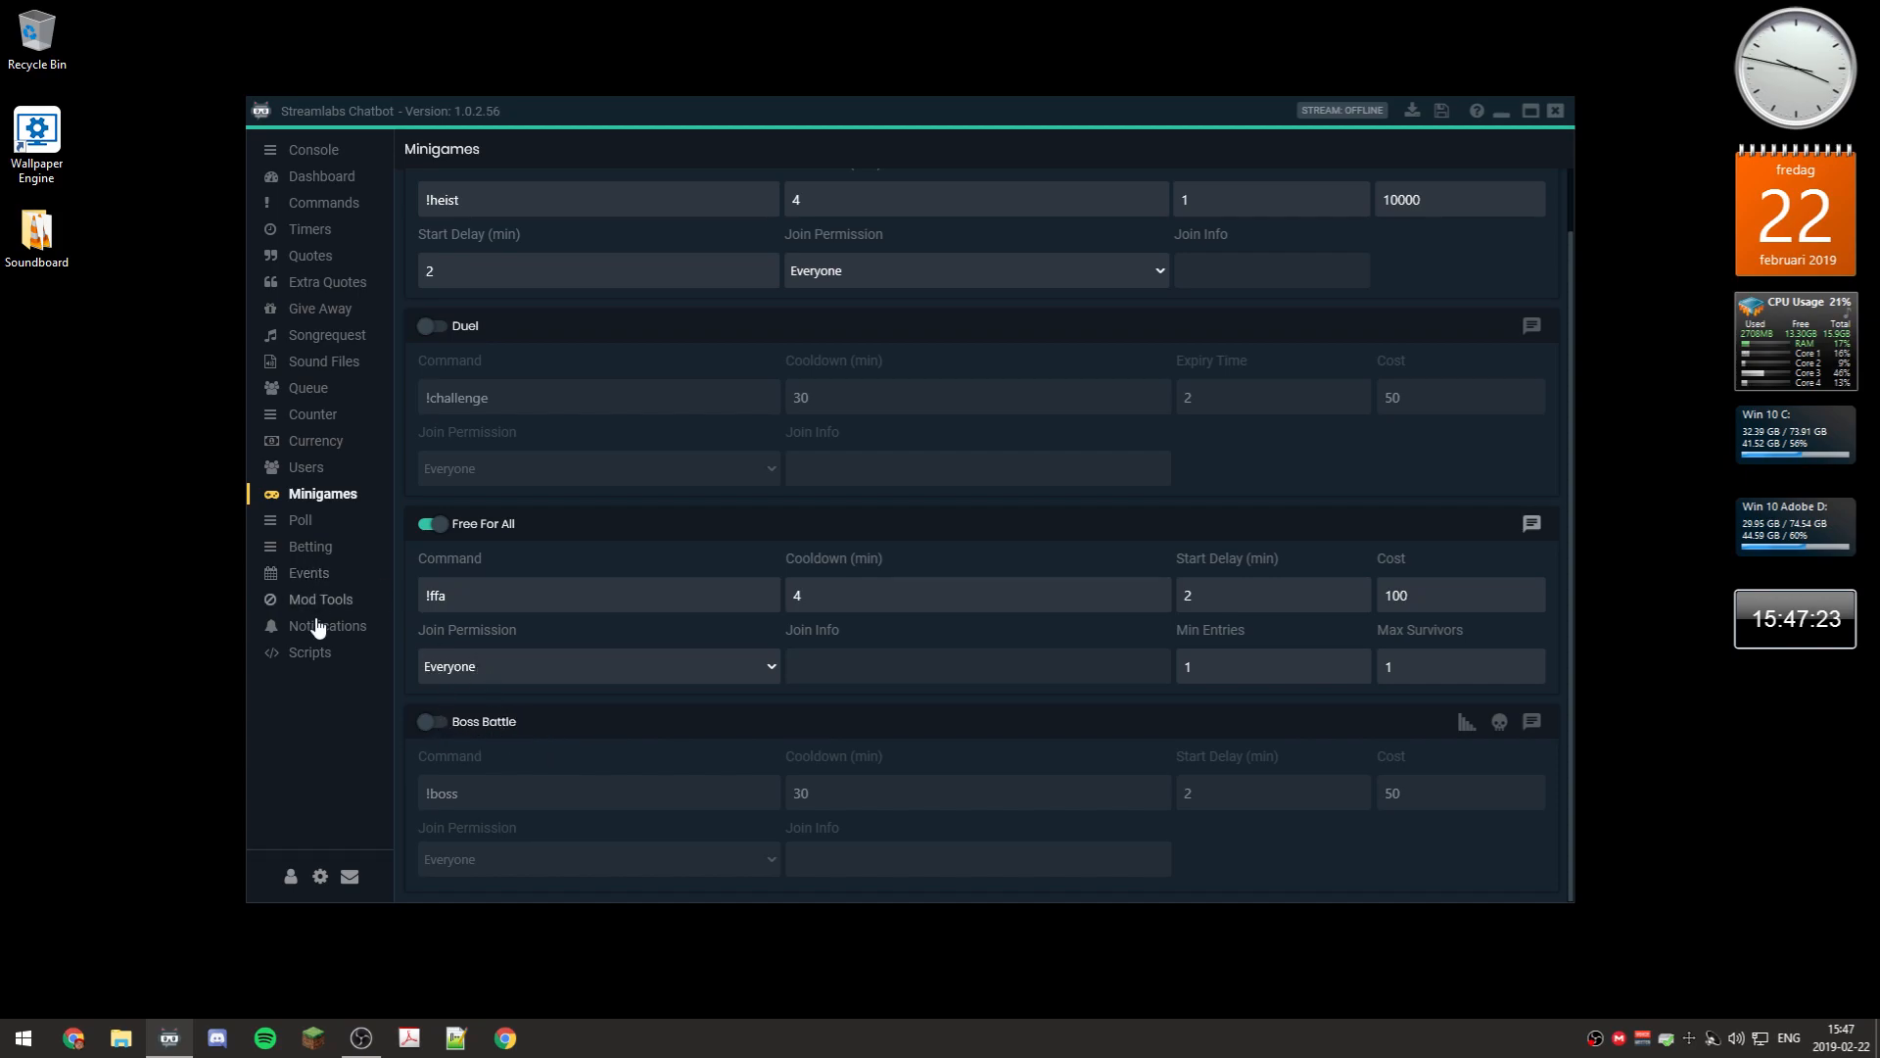
# Finish reviewing the Minigames settings and look over the Poll, Betting and Events pages
pyautogui.scroll(1, 931, 610)
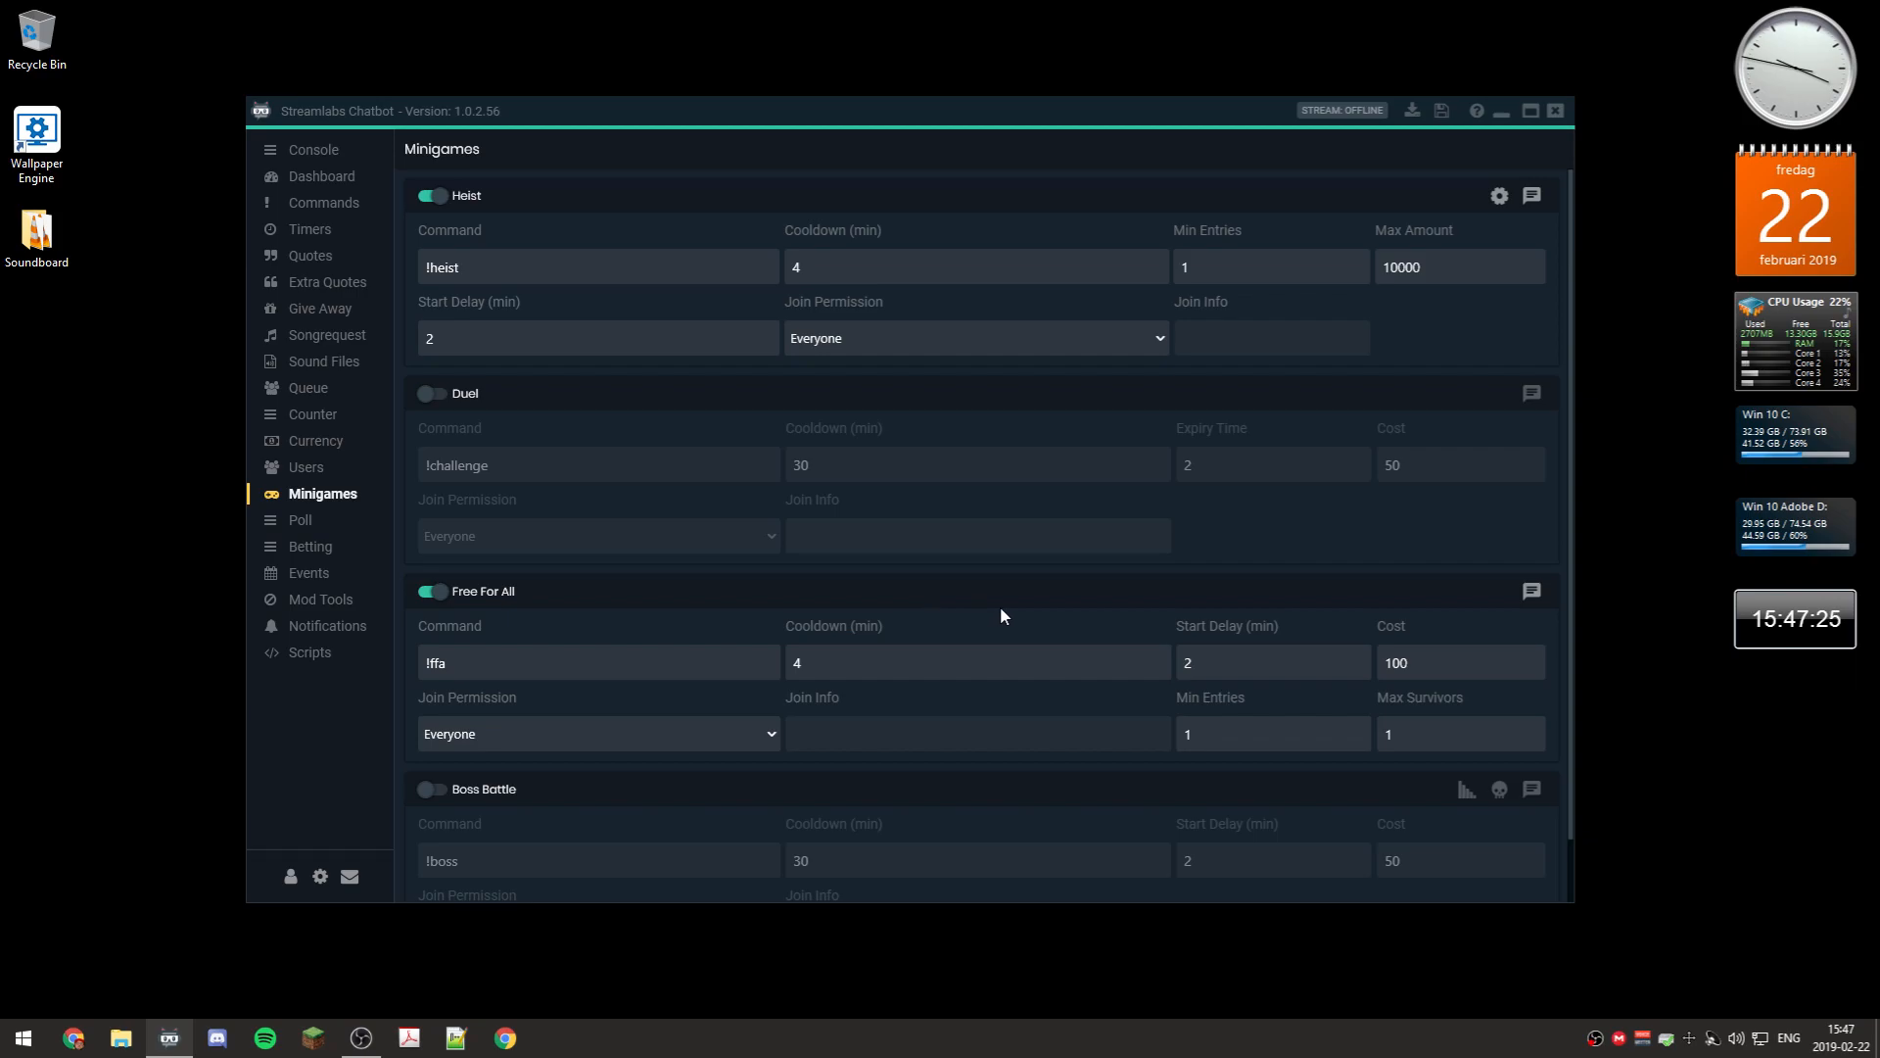
pyautogui.click(334, 525)
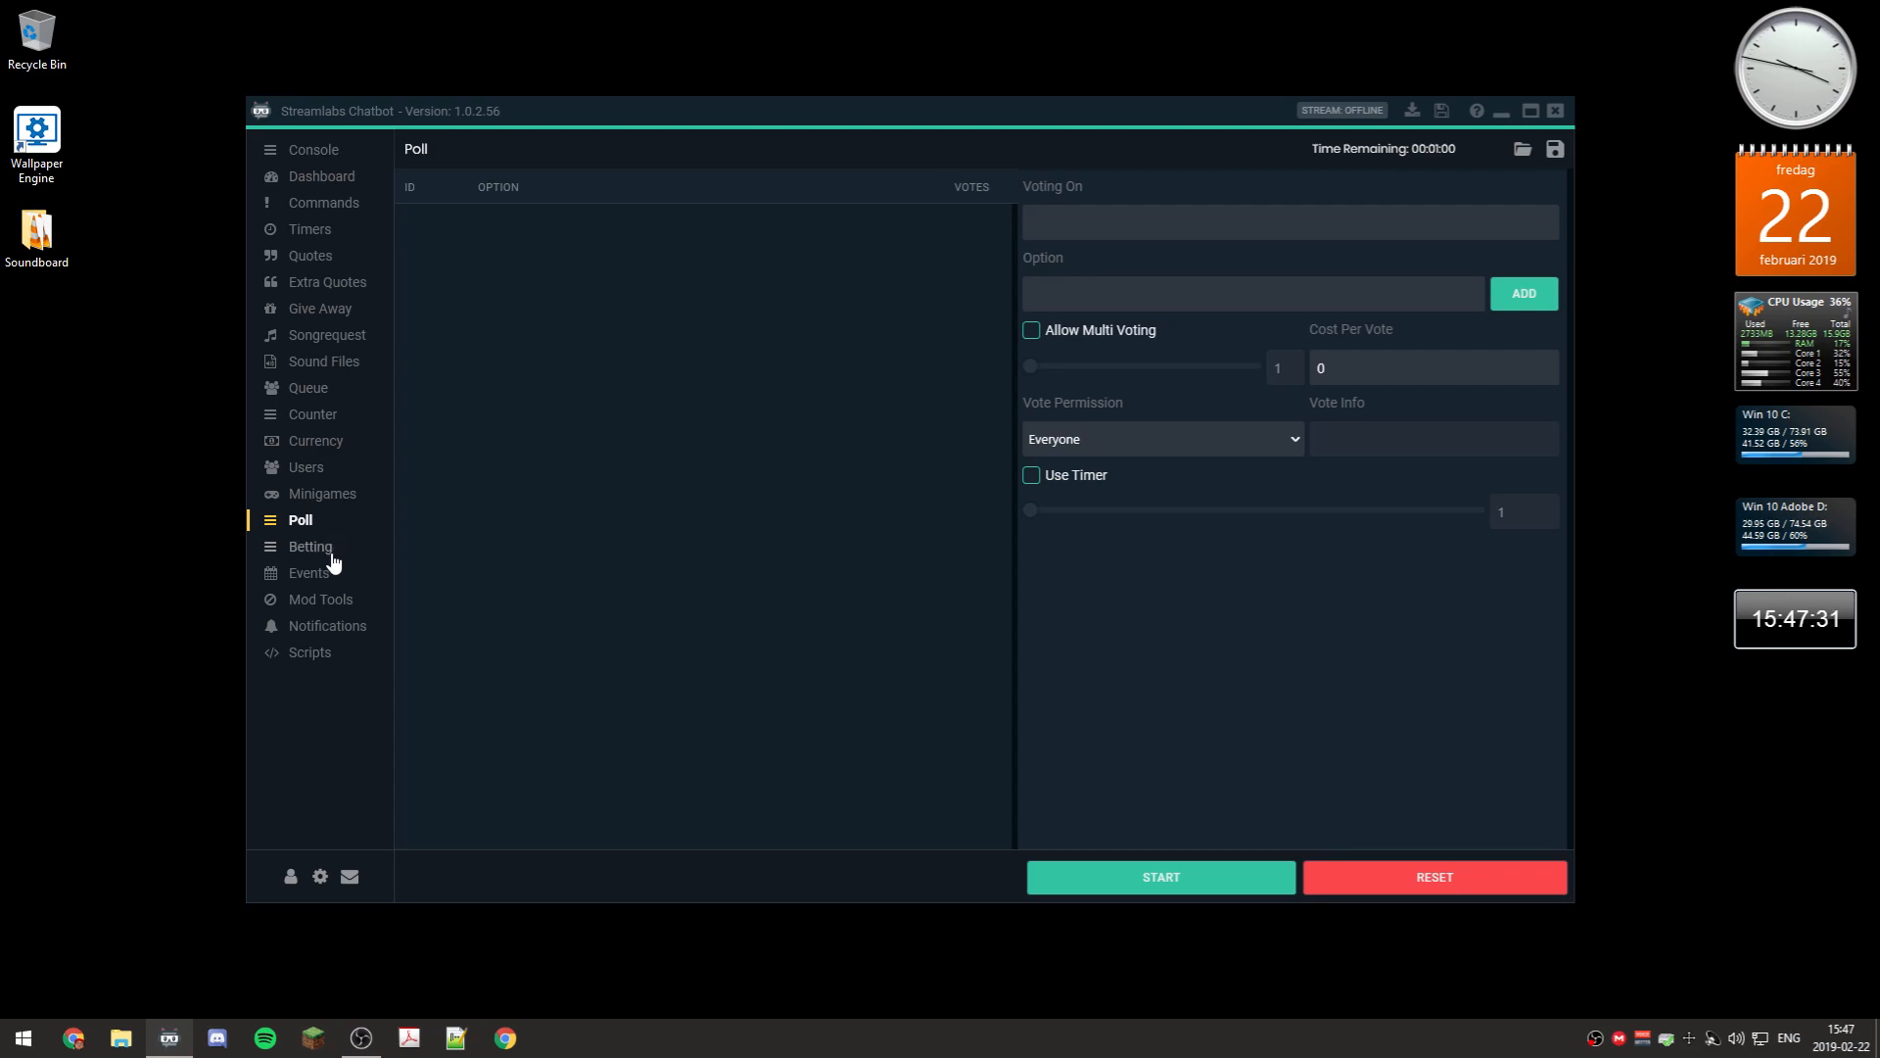
pyautogui.click(333, 556)
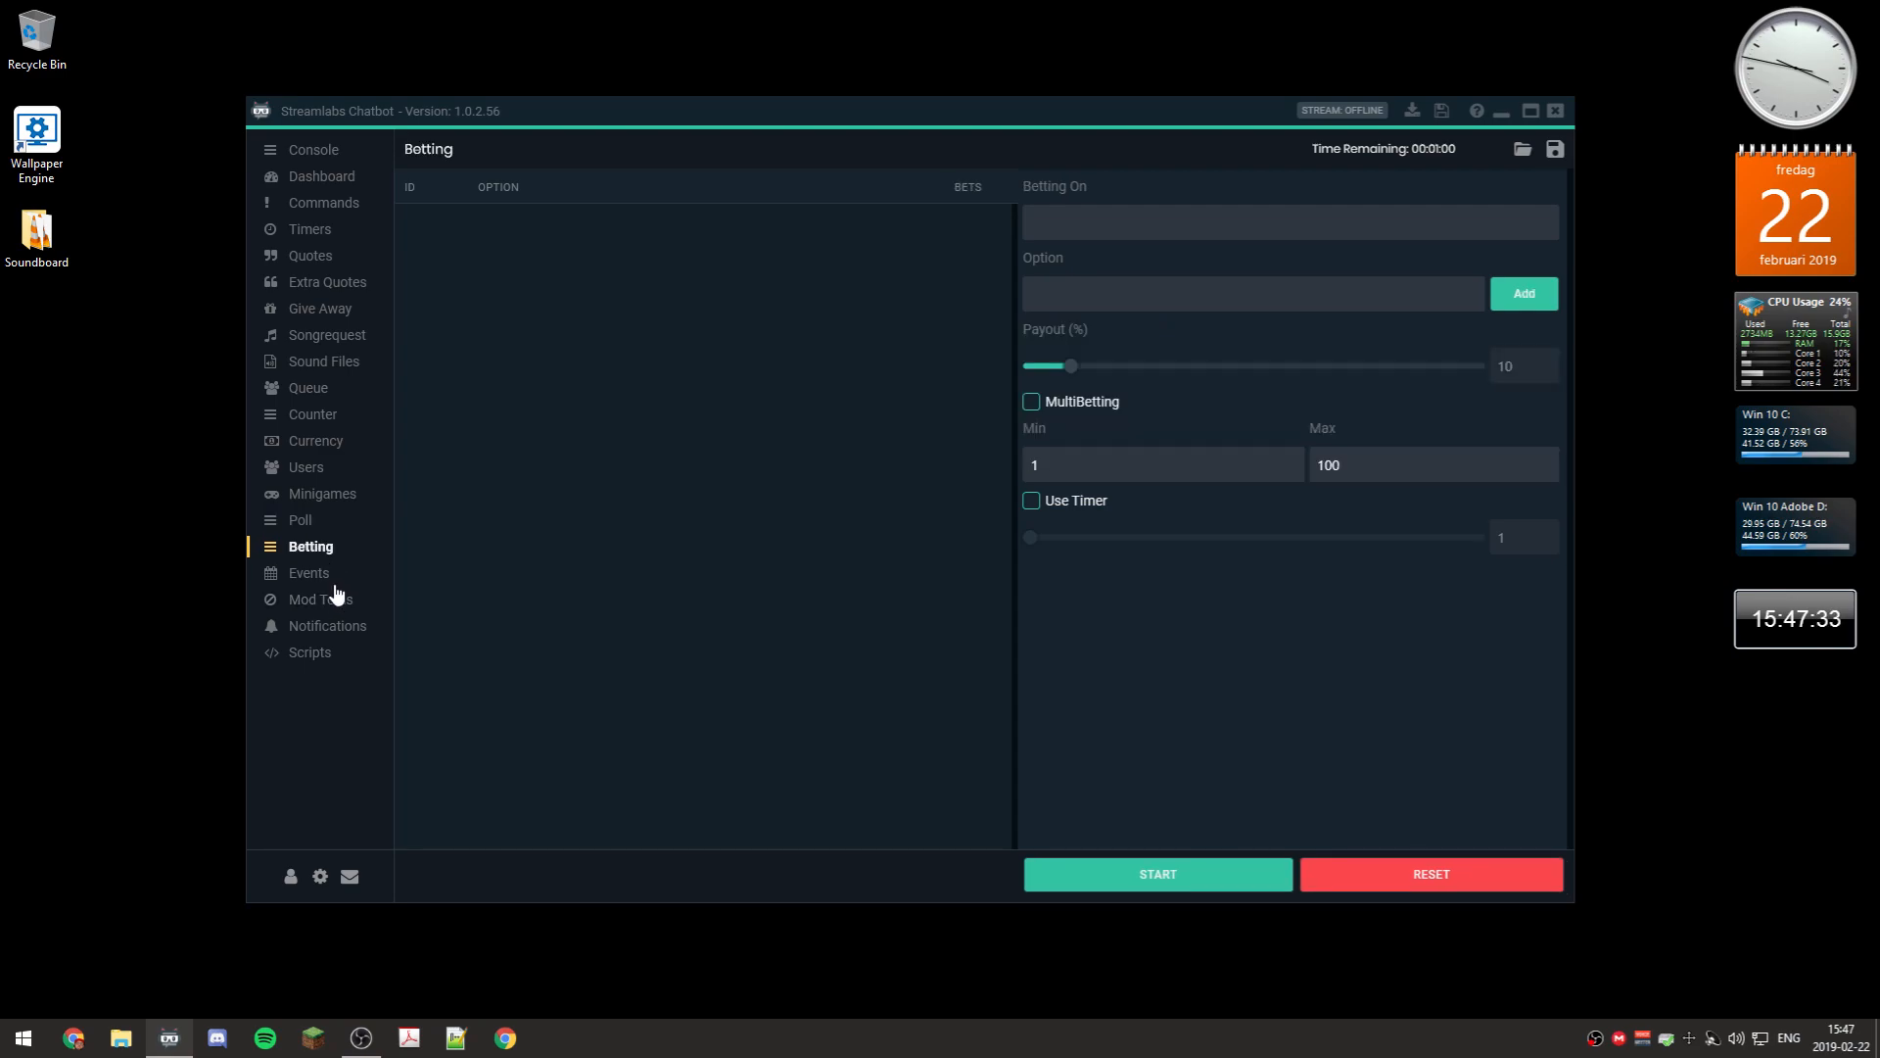
pyautogui.click(342, 580)
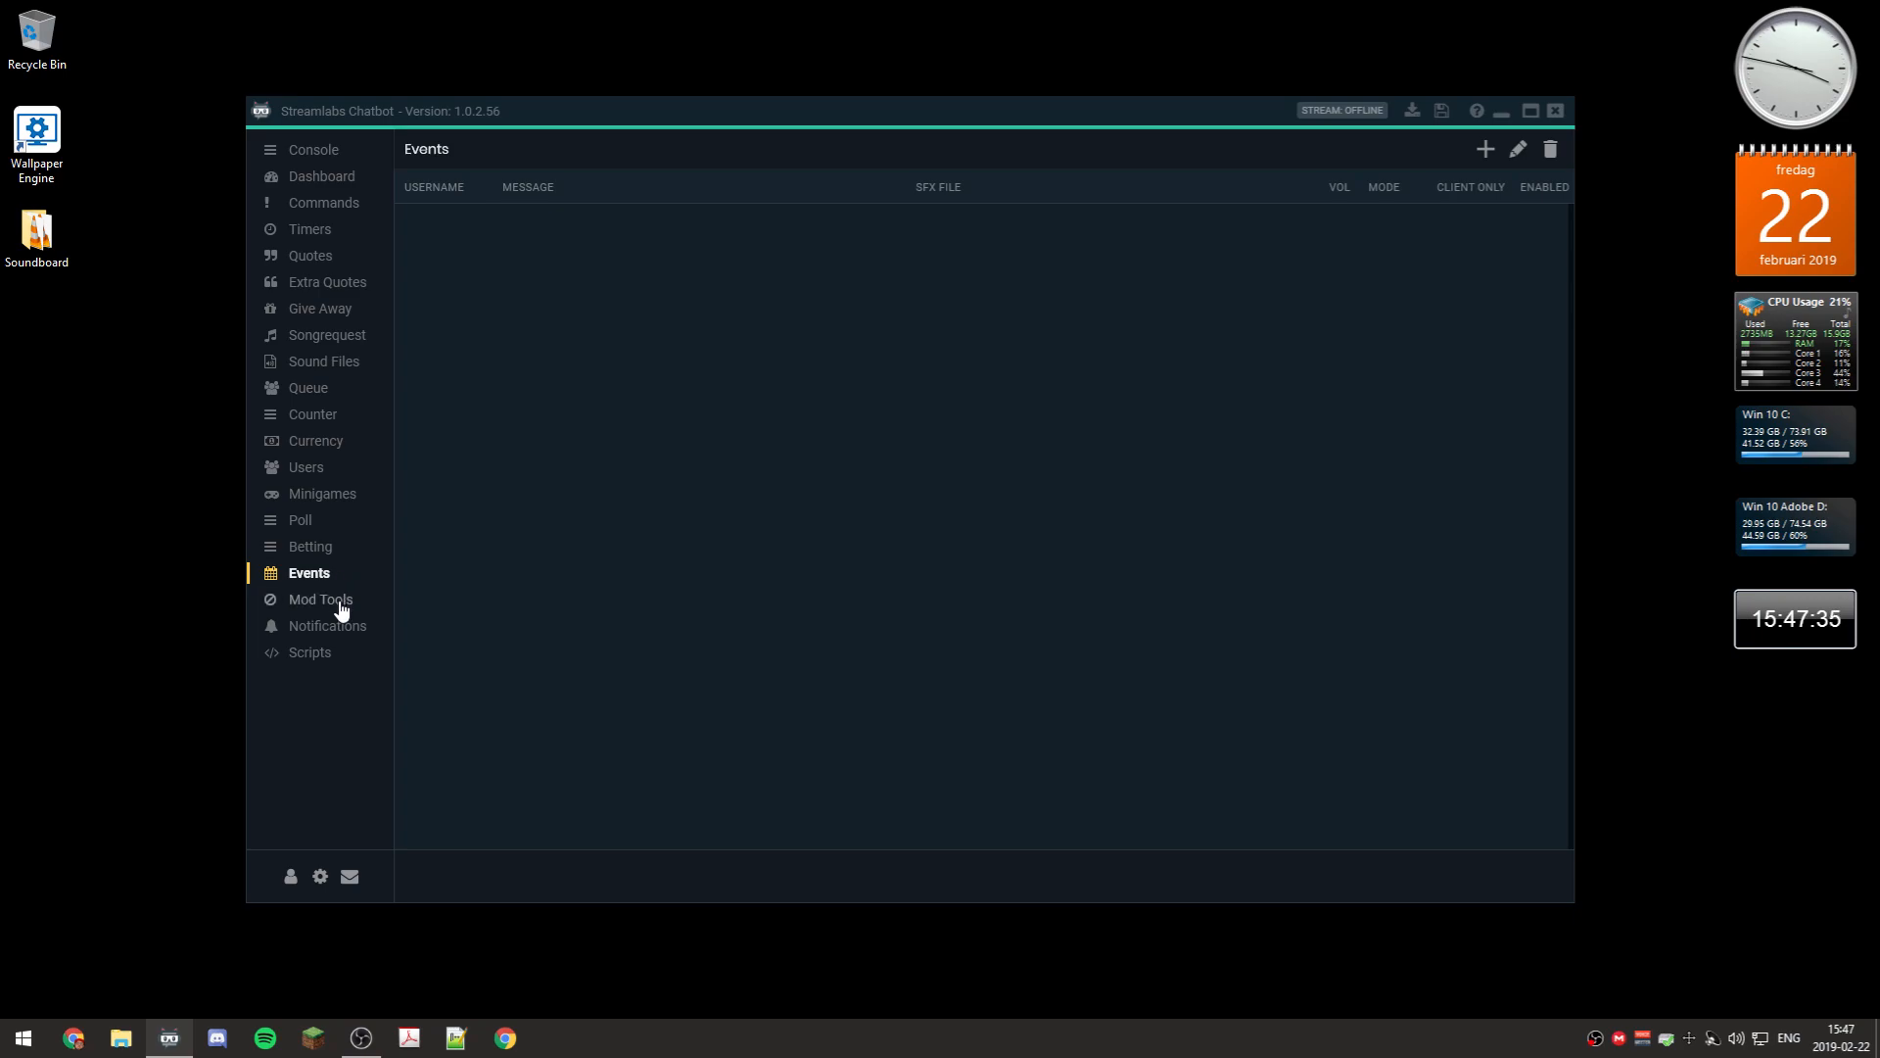
# Examine the Mod Tools settings for caps, symbol, link and word protection
pyautogui.click(338, 609)
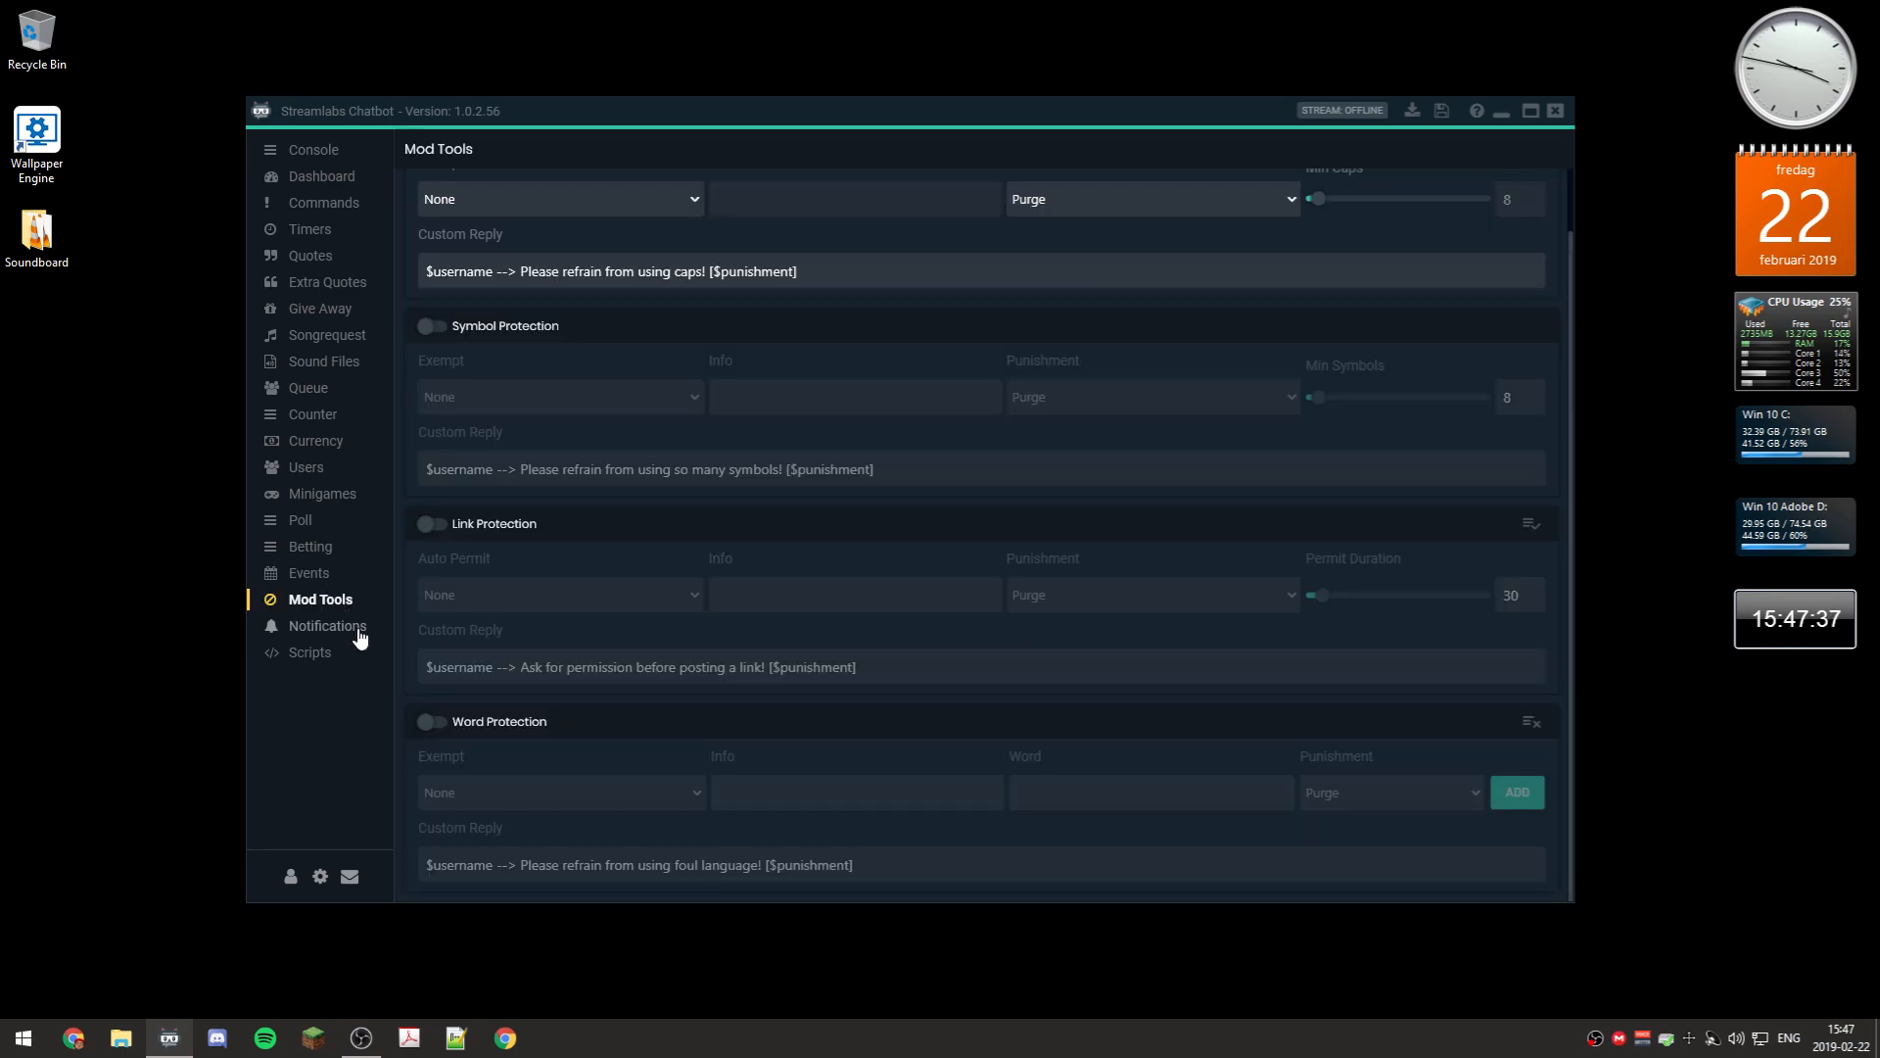
pyautogui.scroll(1, 686, 582)
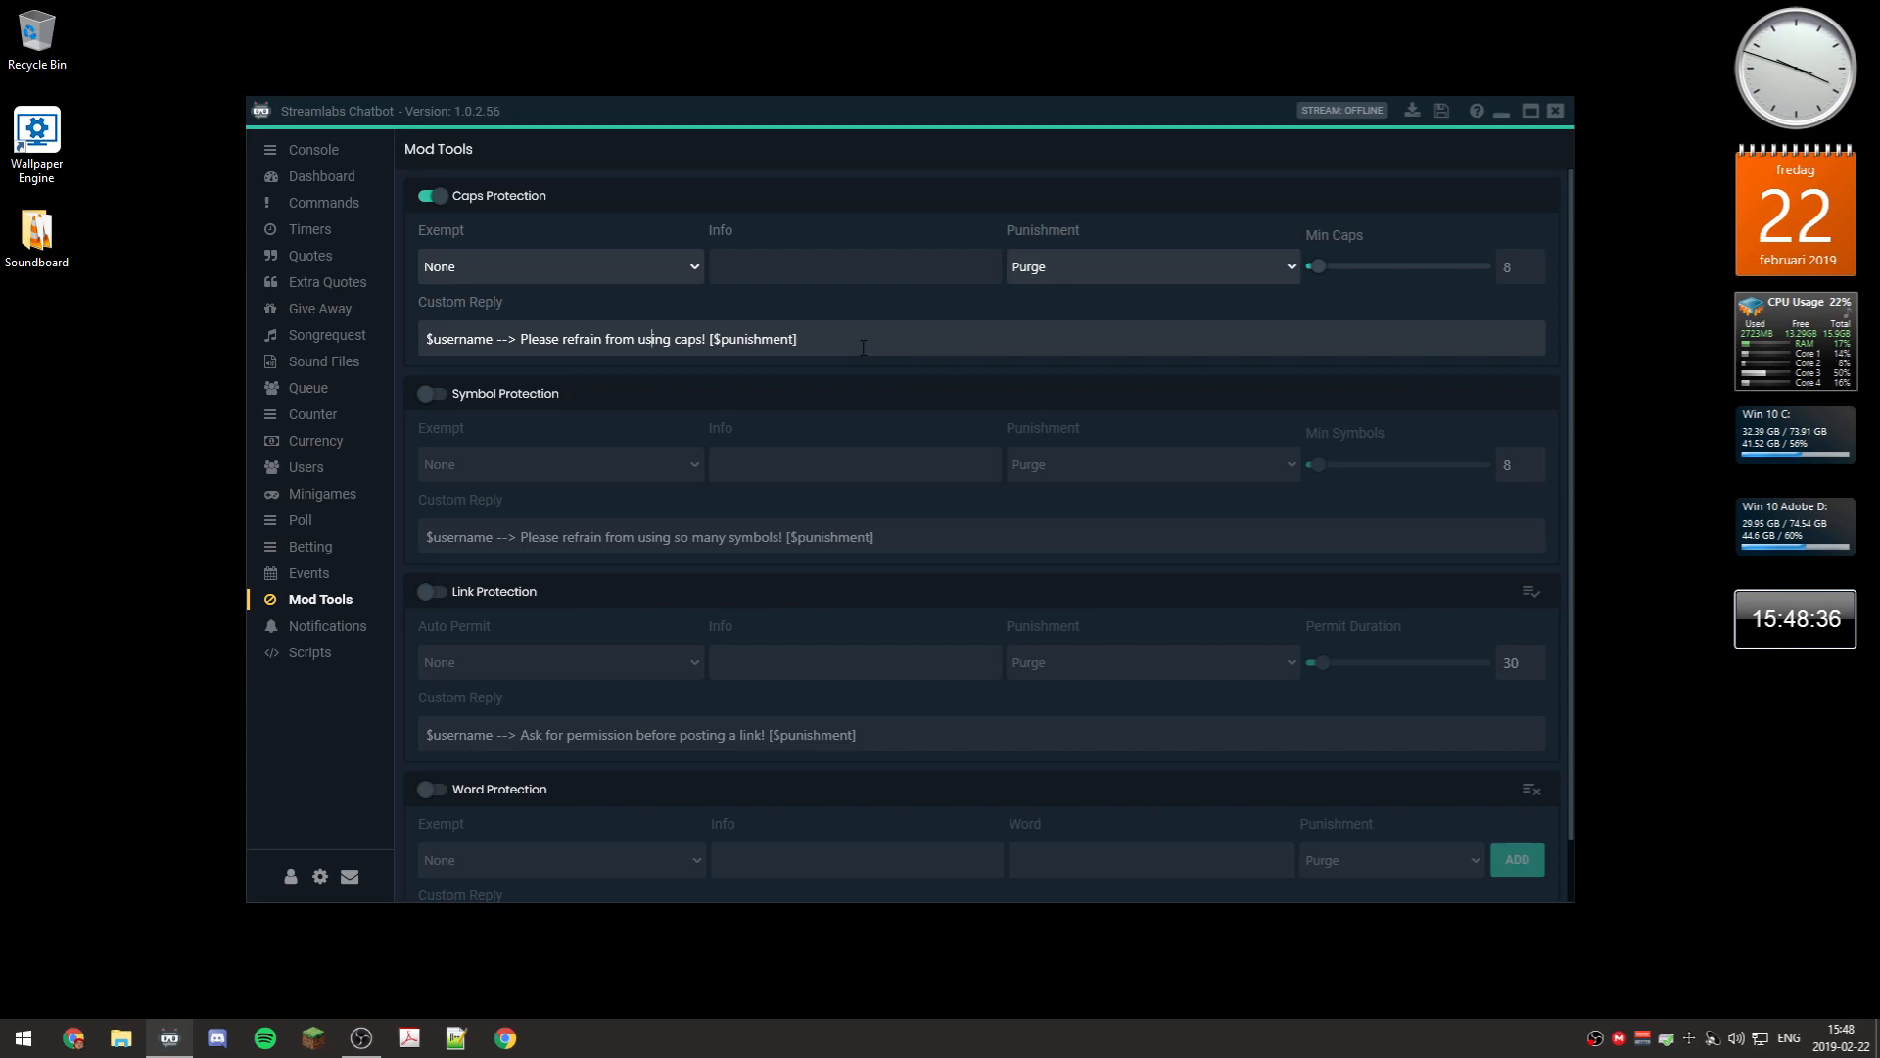
pyautogui.scroll(-1, 863, 347)
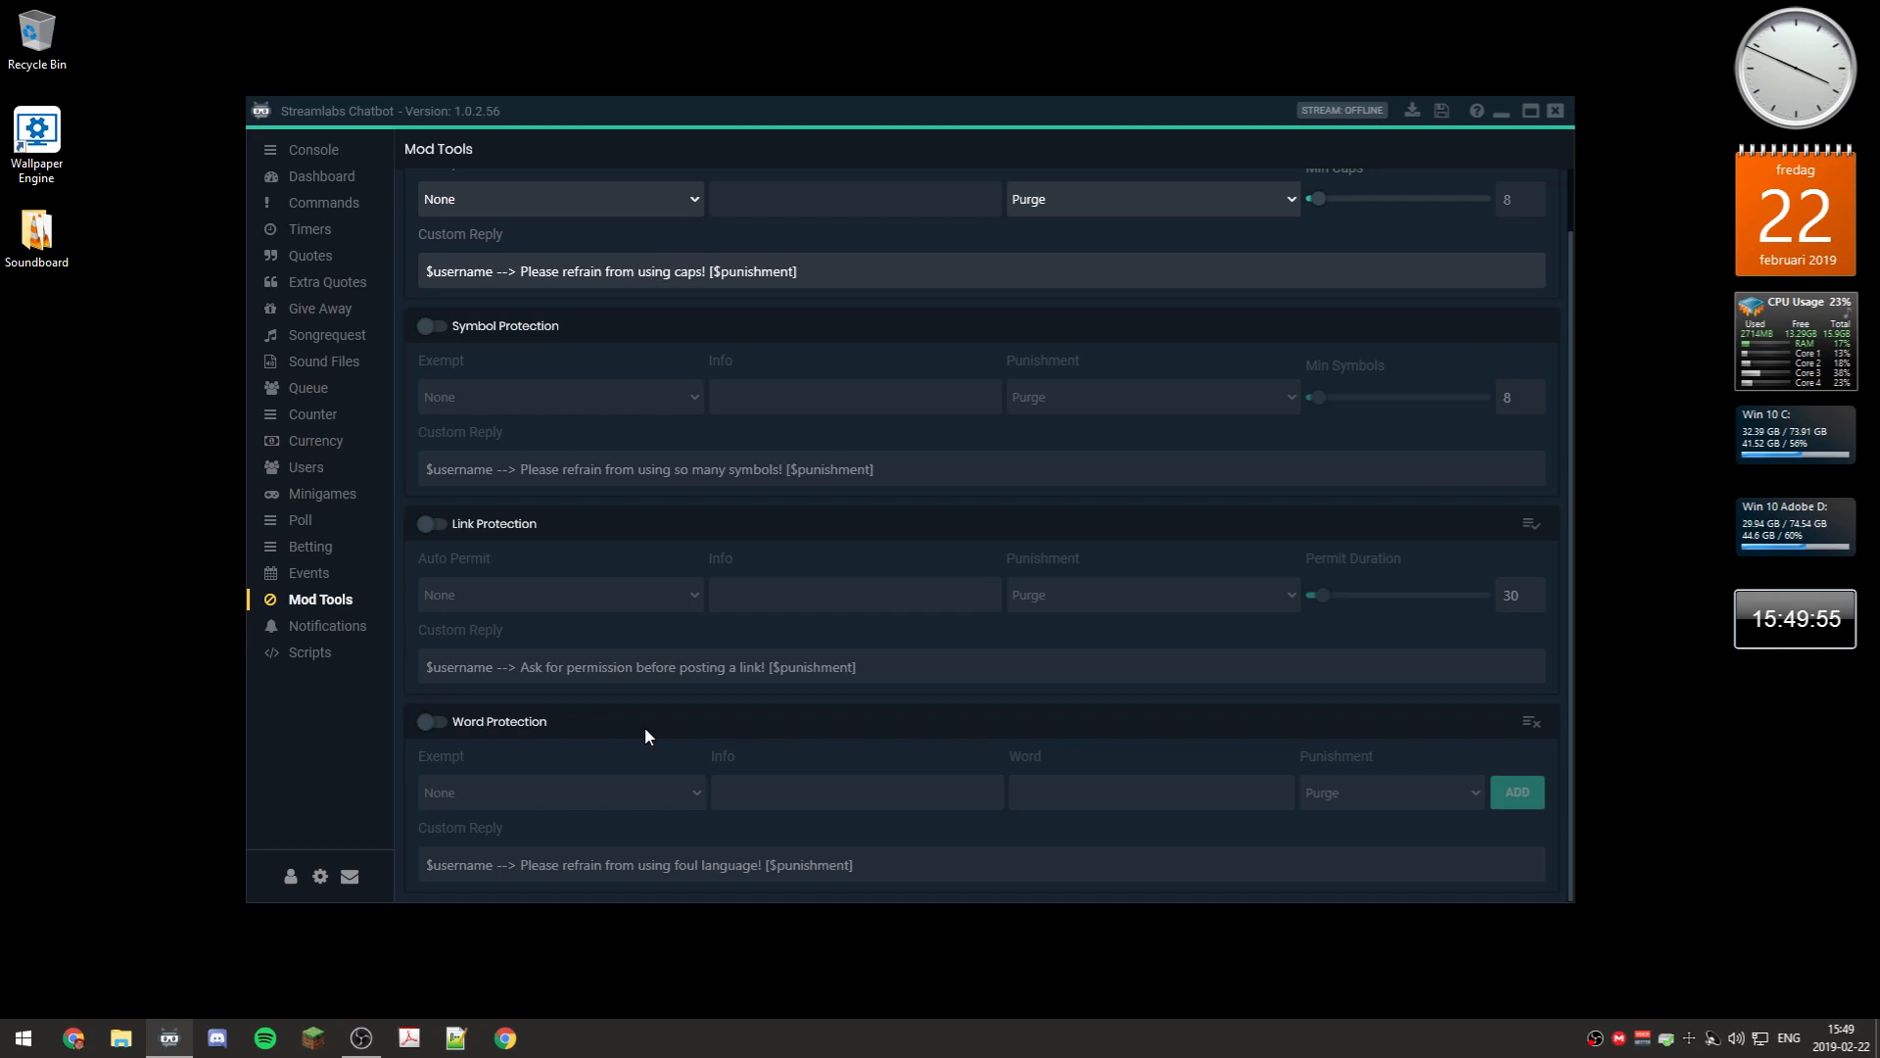
# Enable Play SFX for the follow notification, view the selectable sounds and disable it again
pyautogui.click(356, 635)
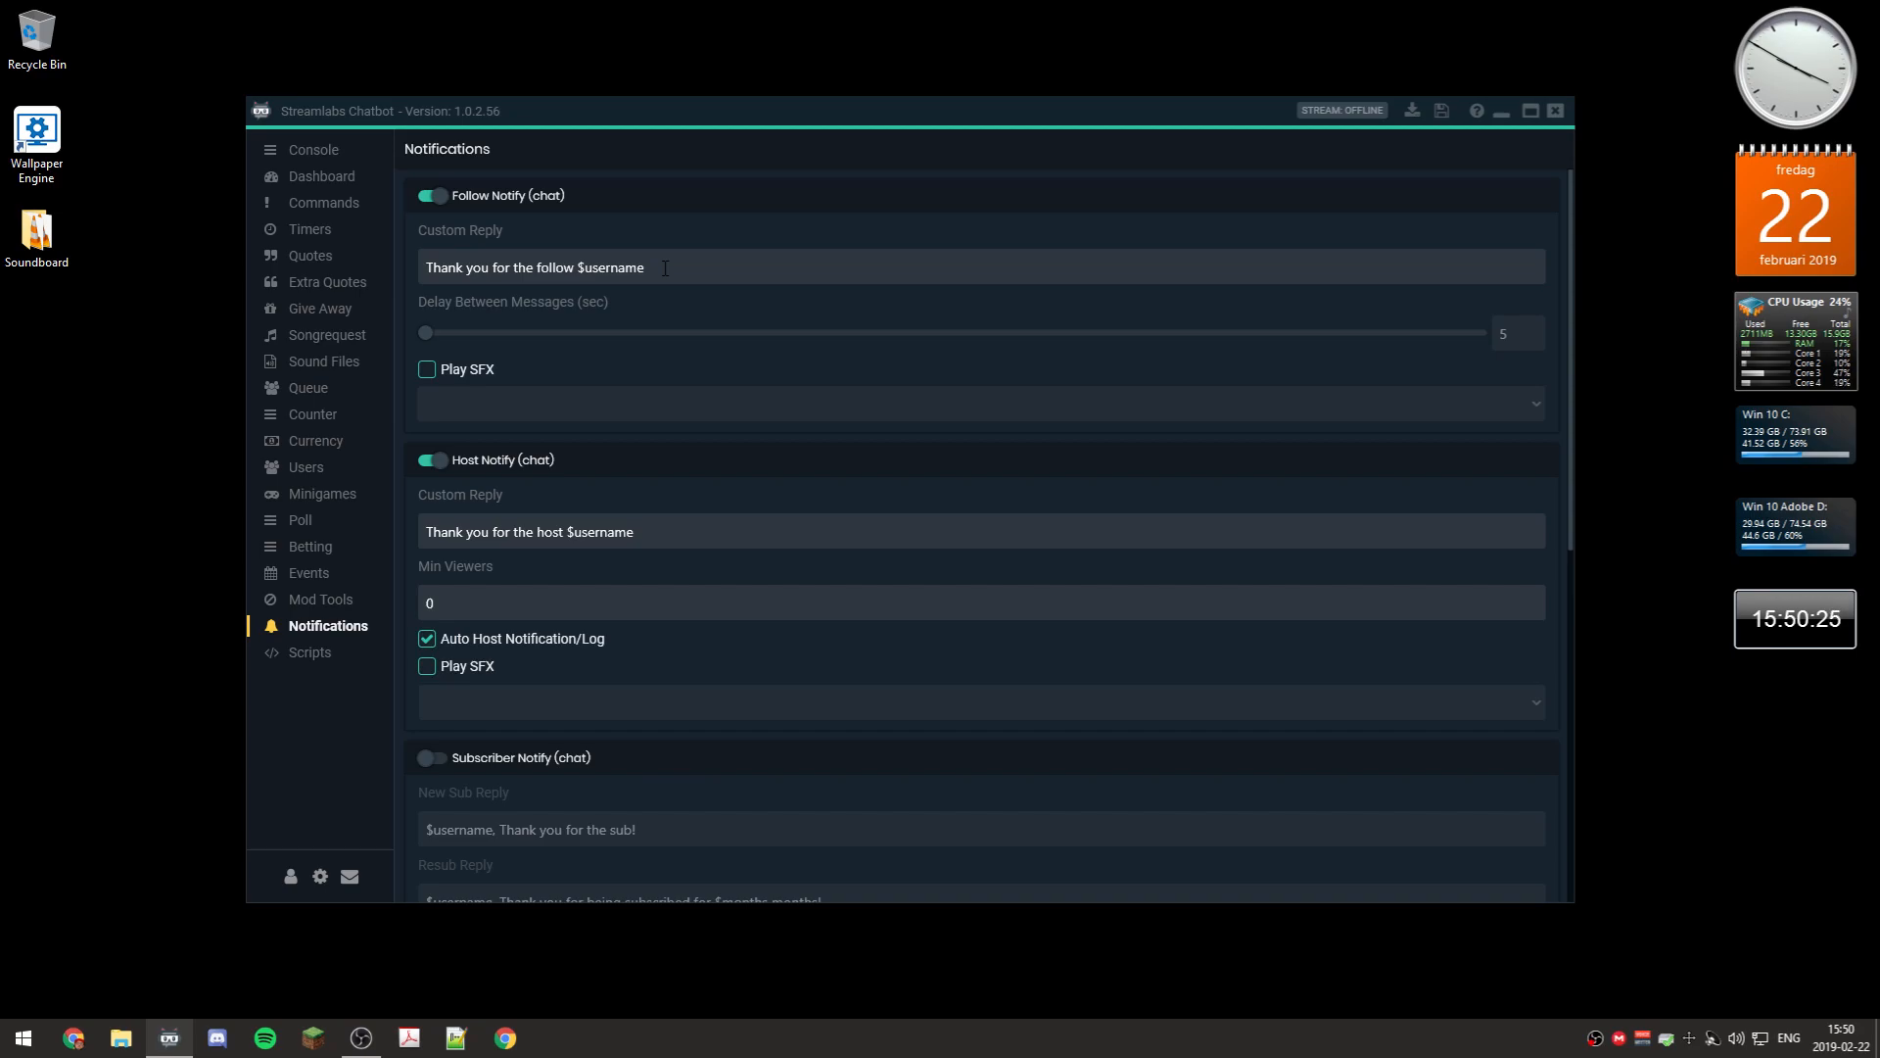
pyautogui.click(488, 369)
pyautogui.click(516, 404)
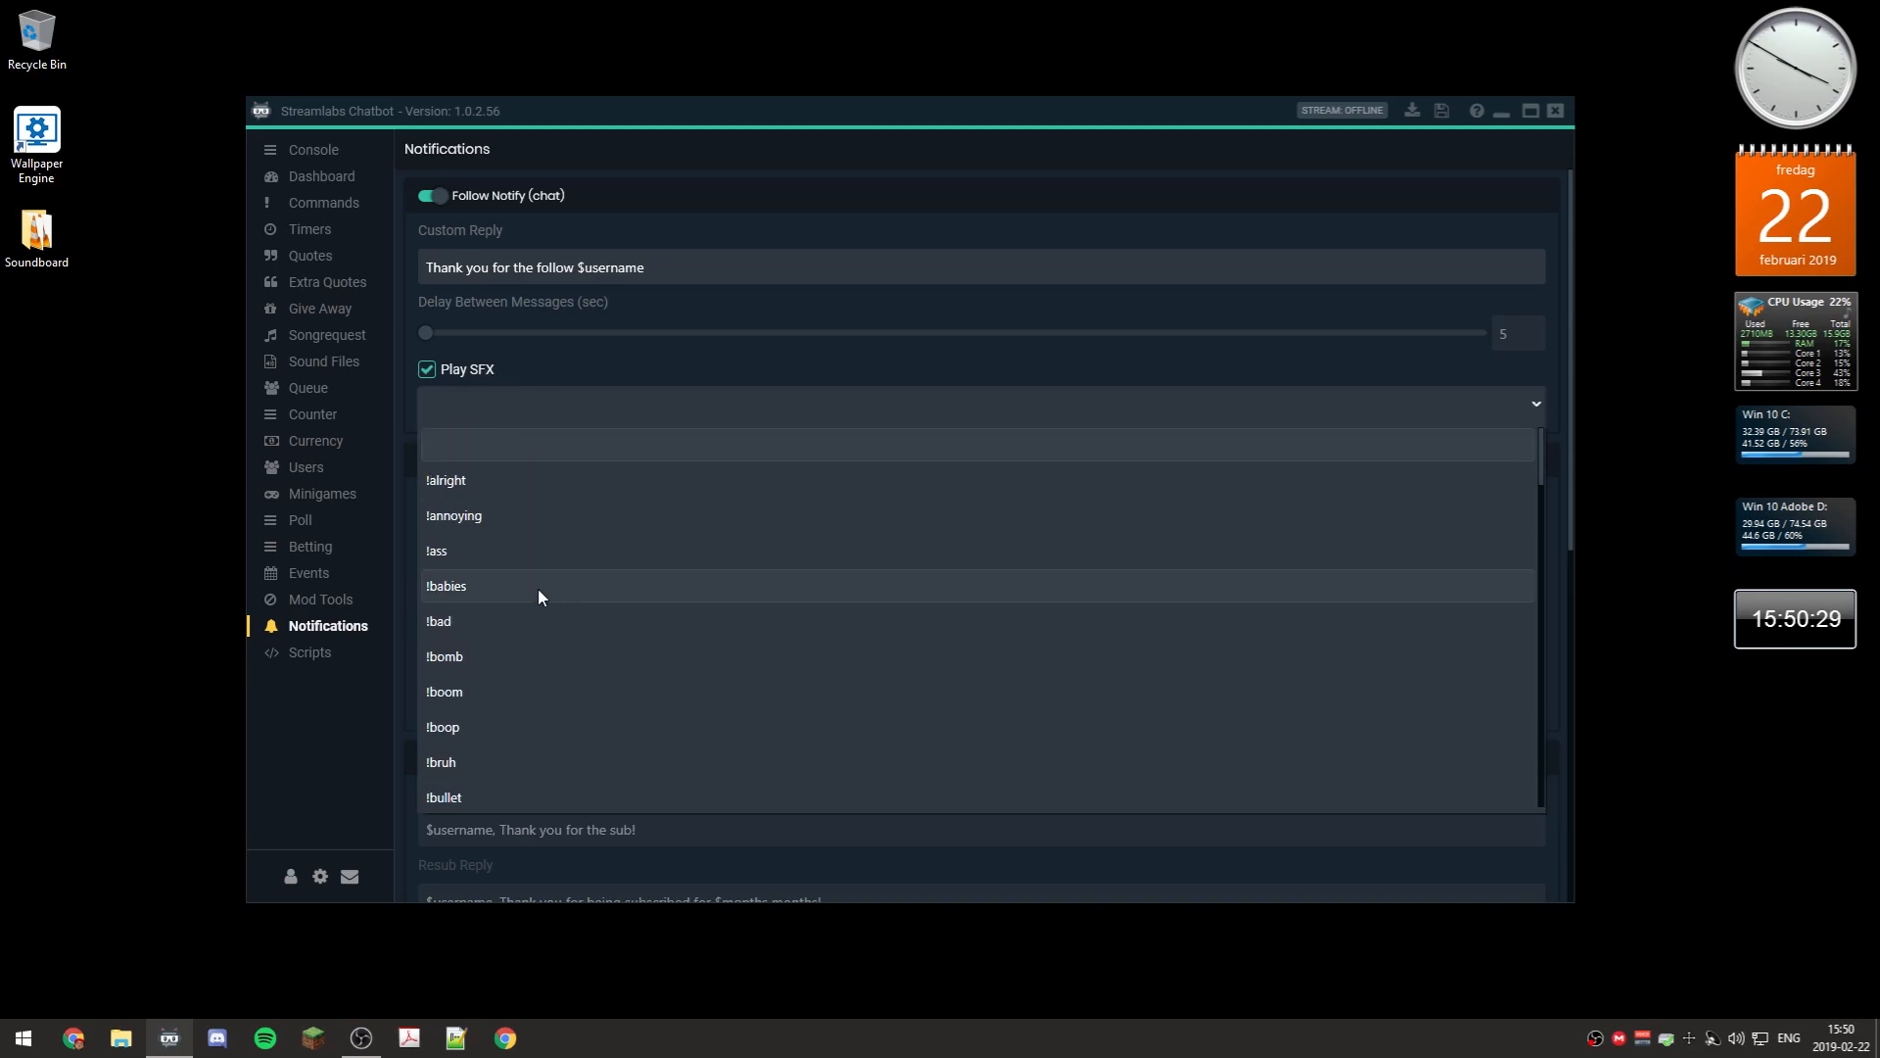
pyautogui.click(490, 372)
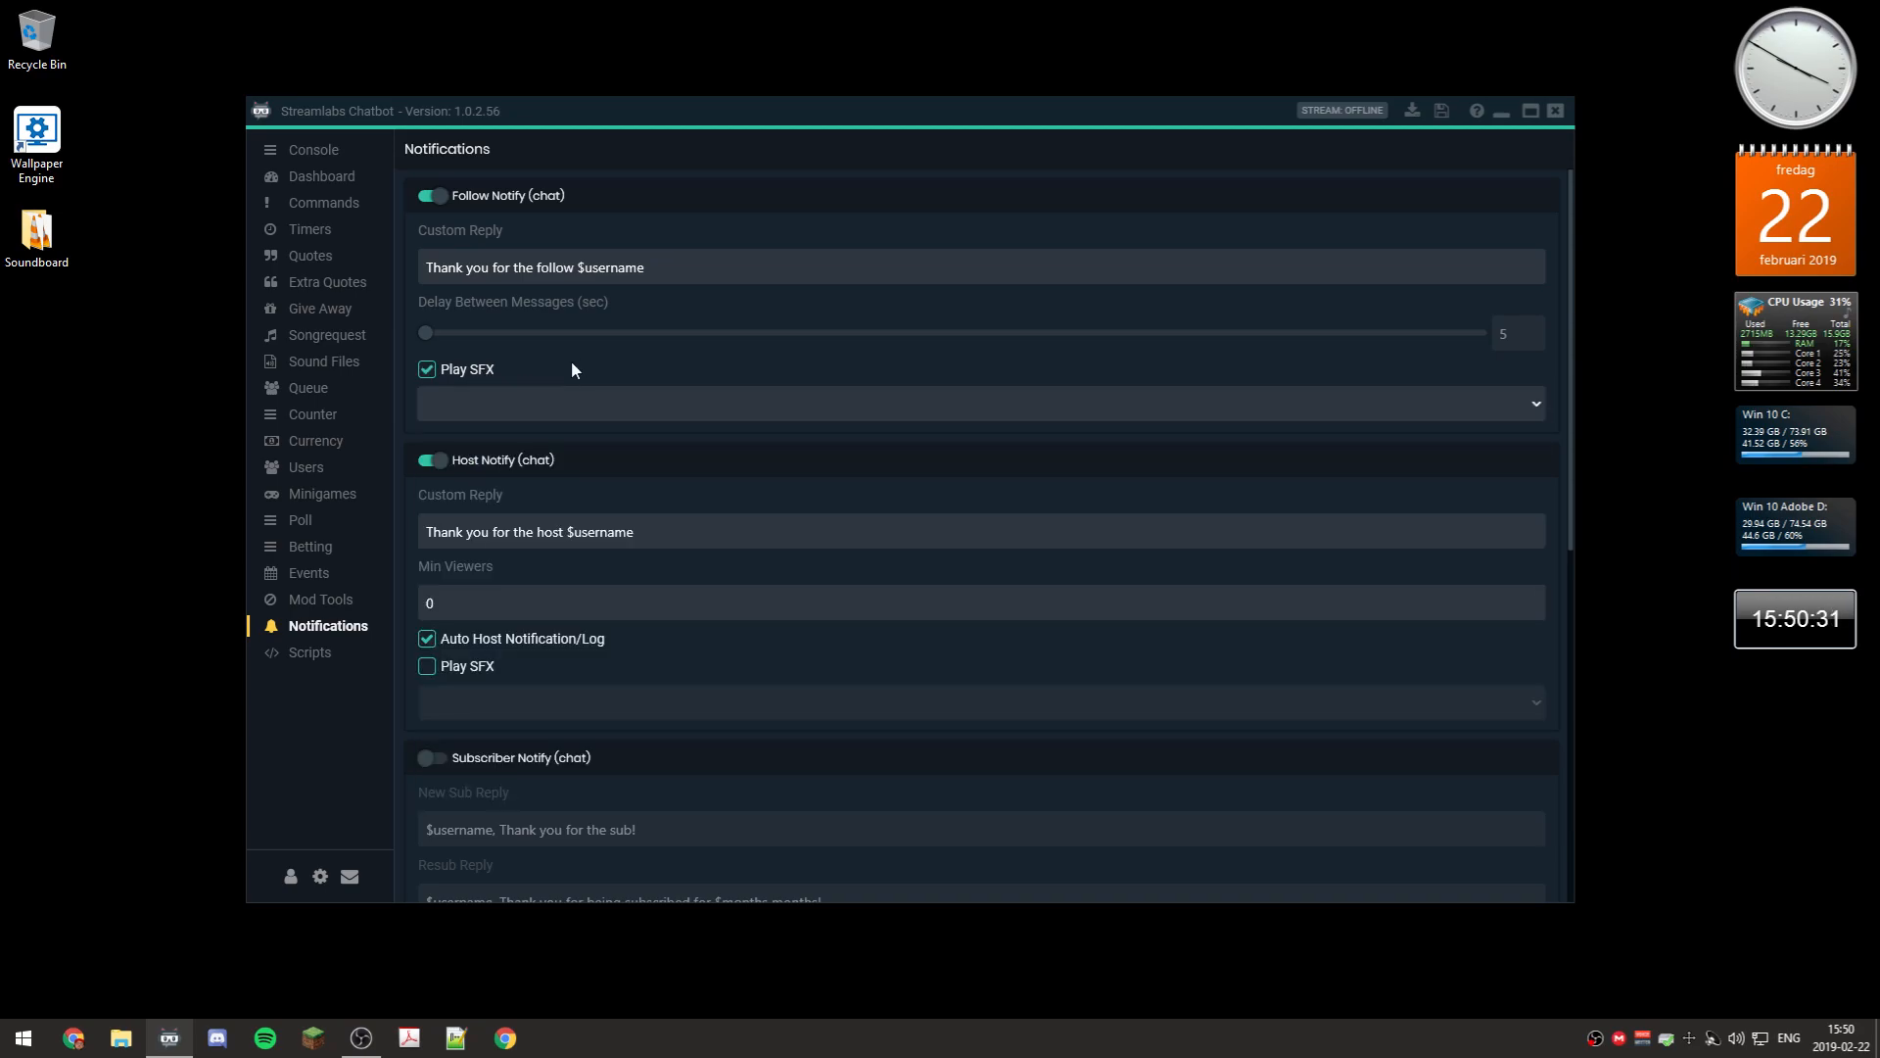
pyautogui.click(429, 369)
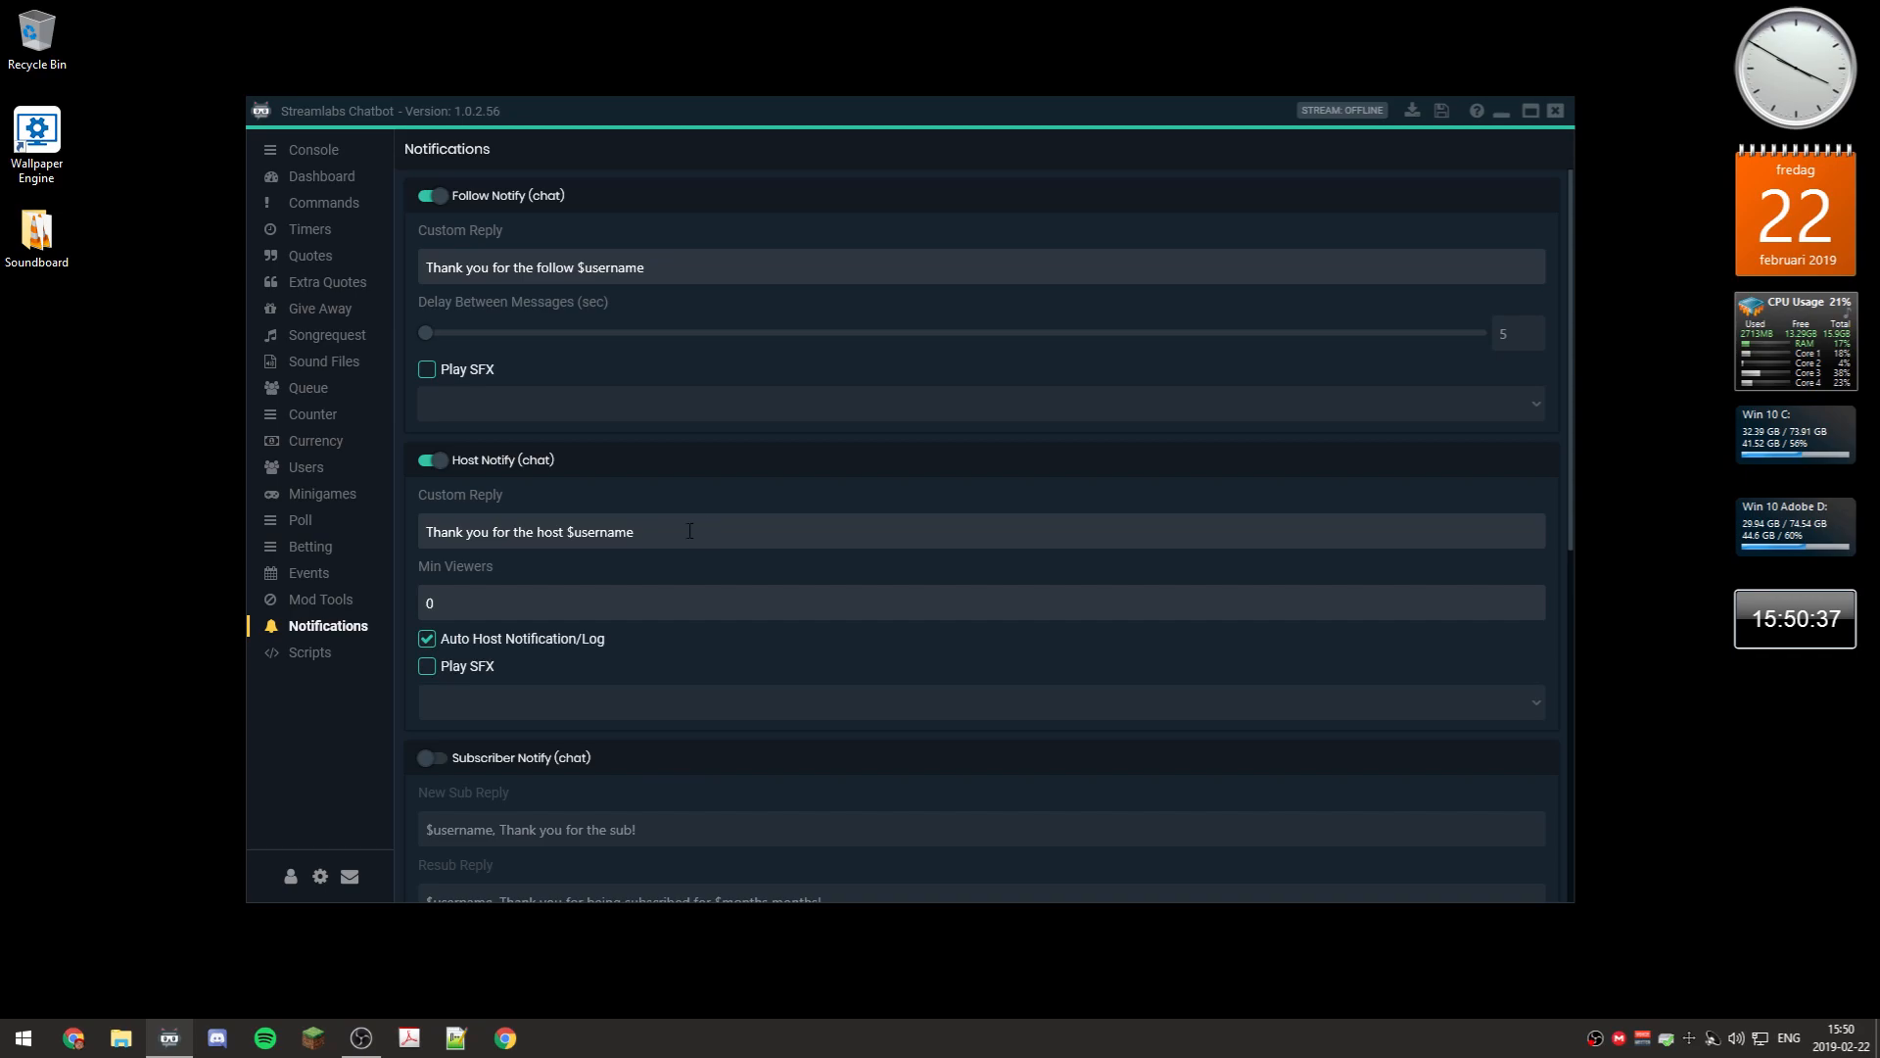
# Examine the host, subscriber, Streamlabs donation and Extra Life notification settings
pyautogui.scroll(-3, 682, 534)
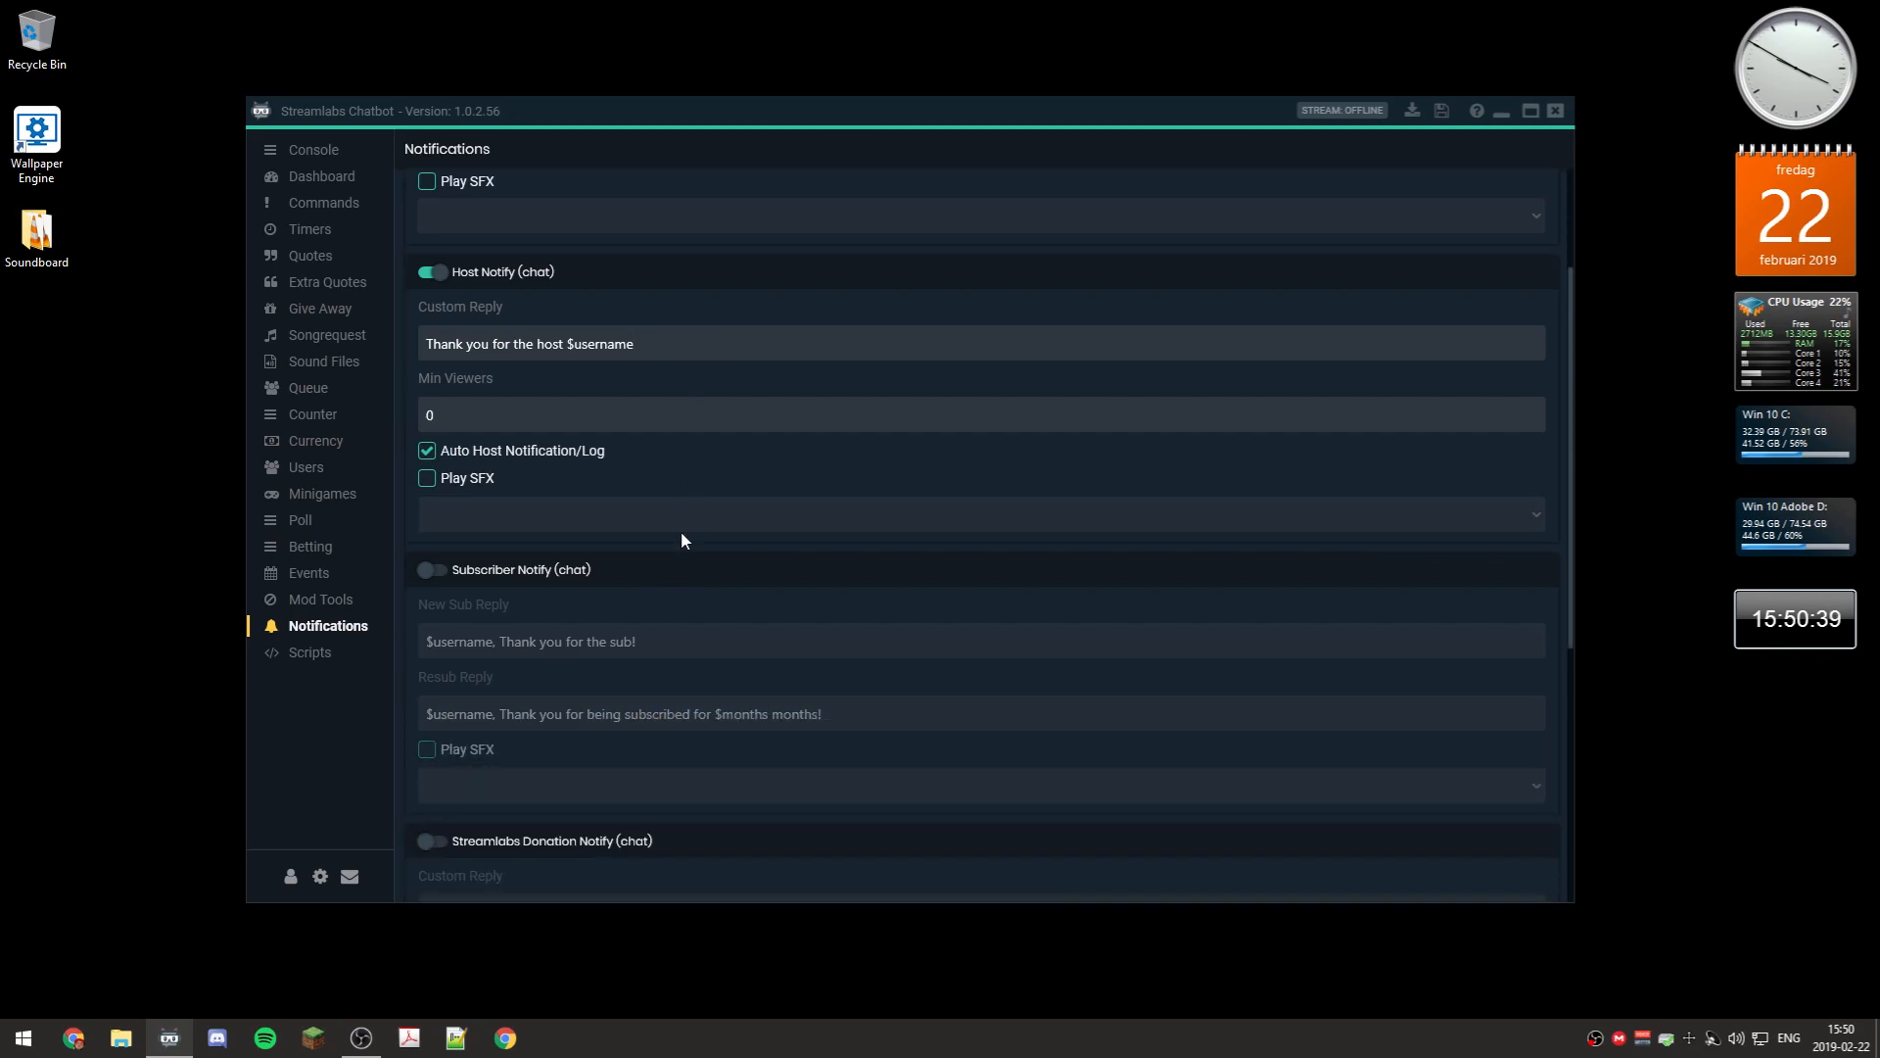
pyautogui.scroll(-3, 682, 539)
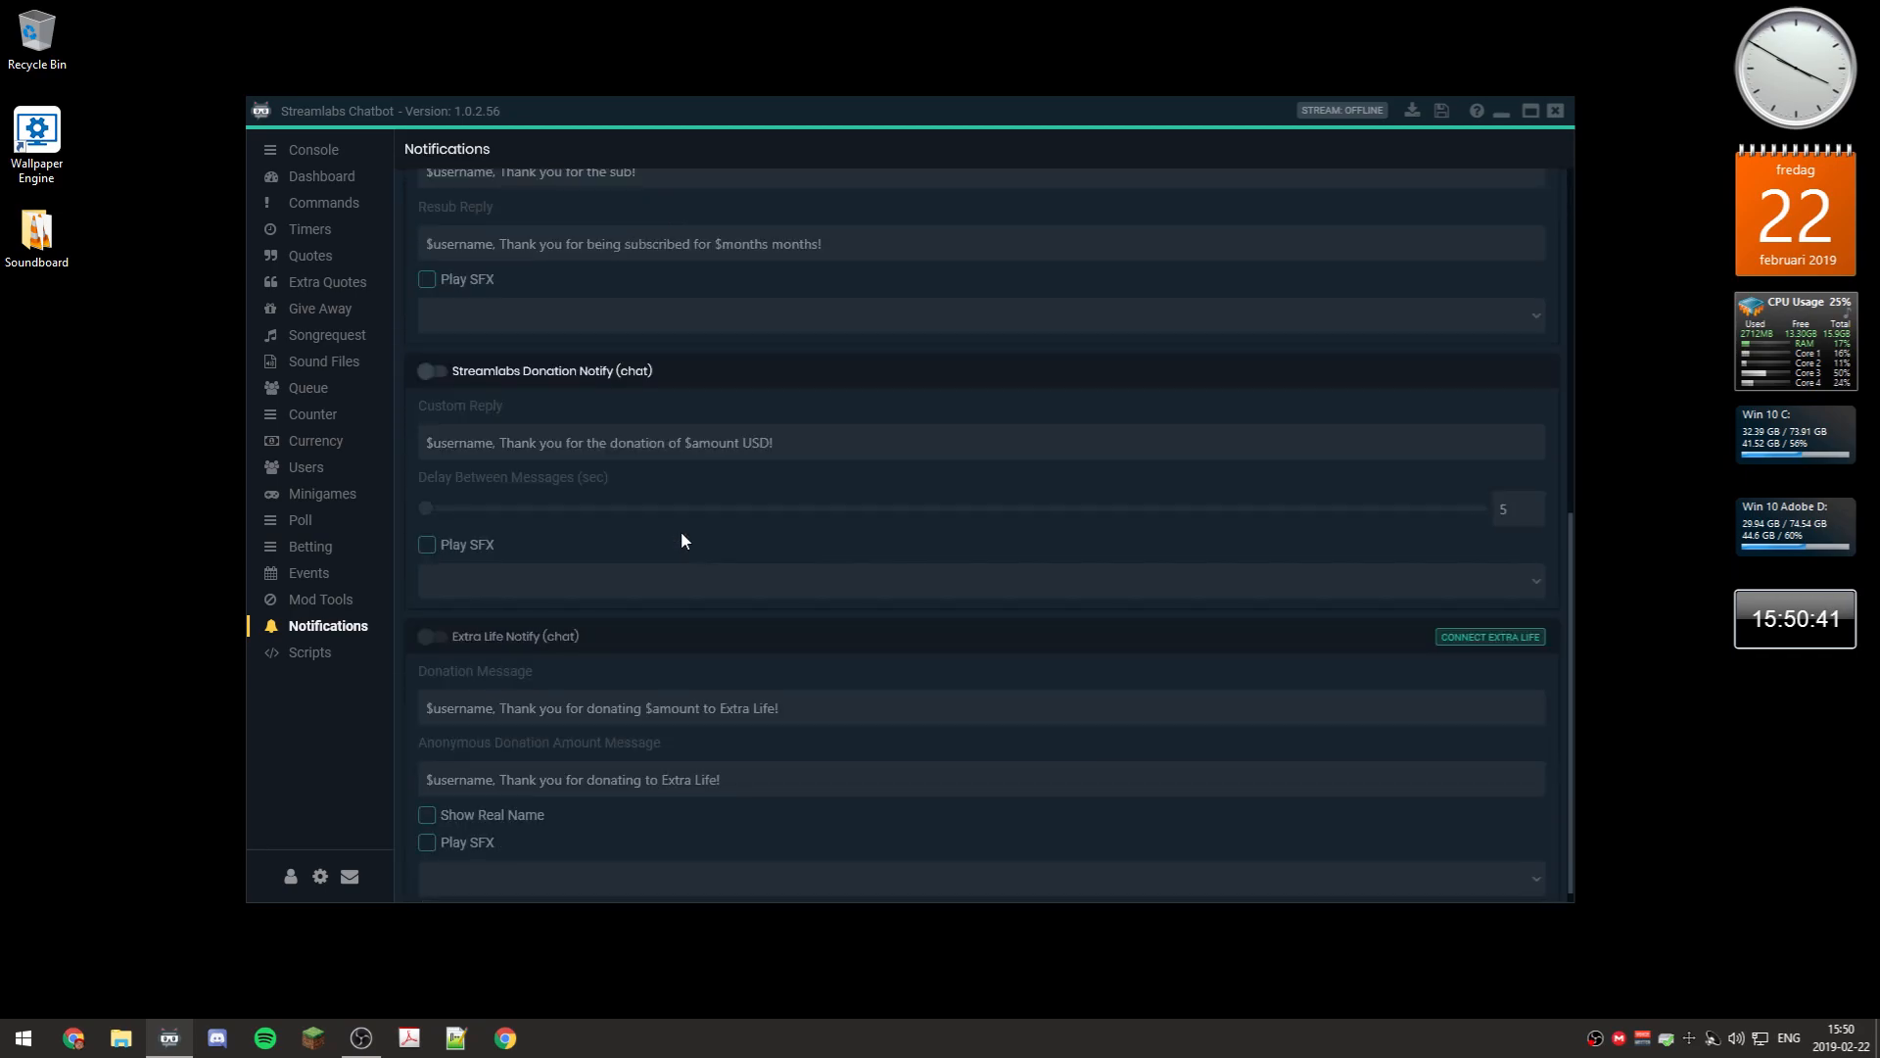
pyautogui.scroll(-1, 711, 583)
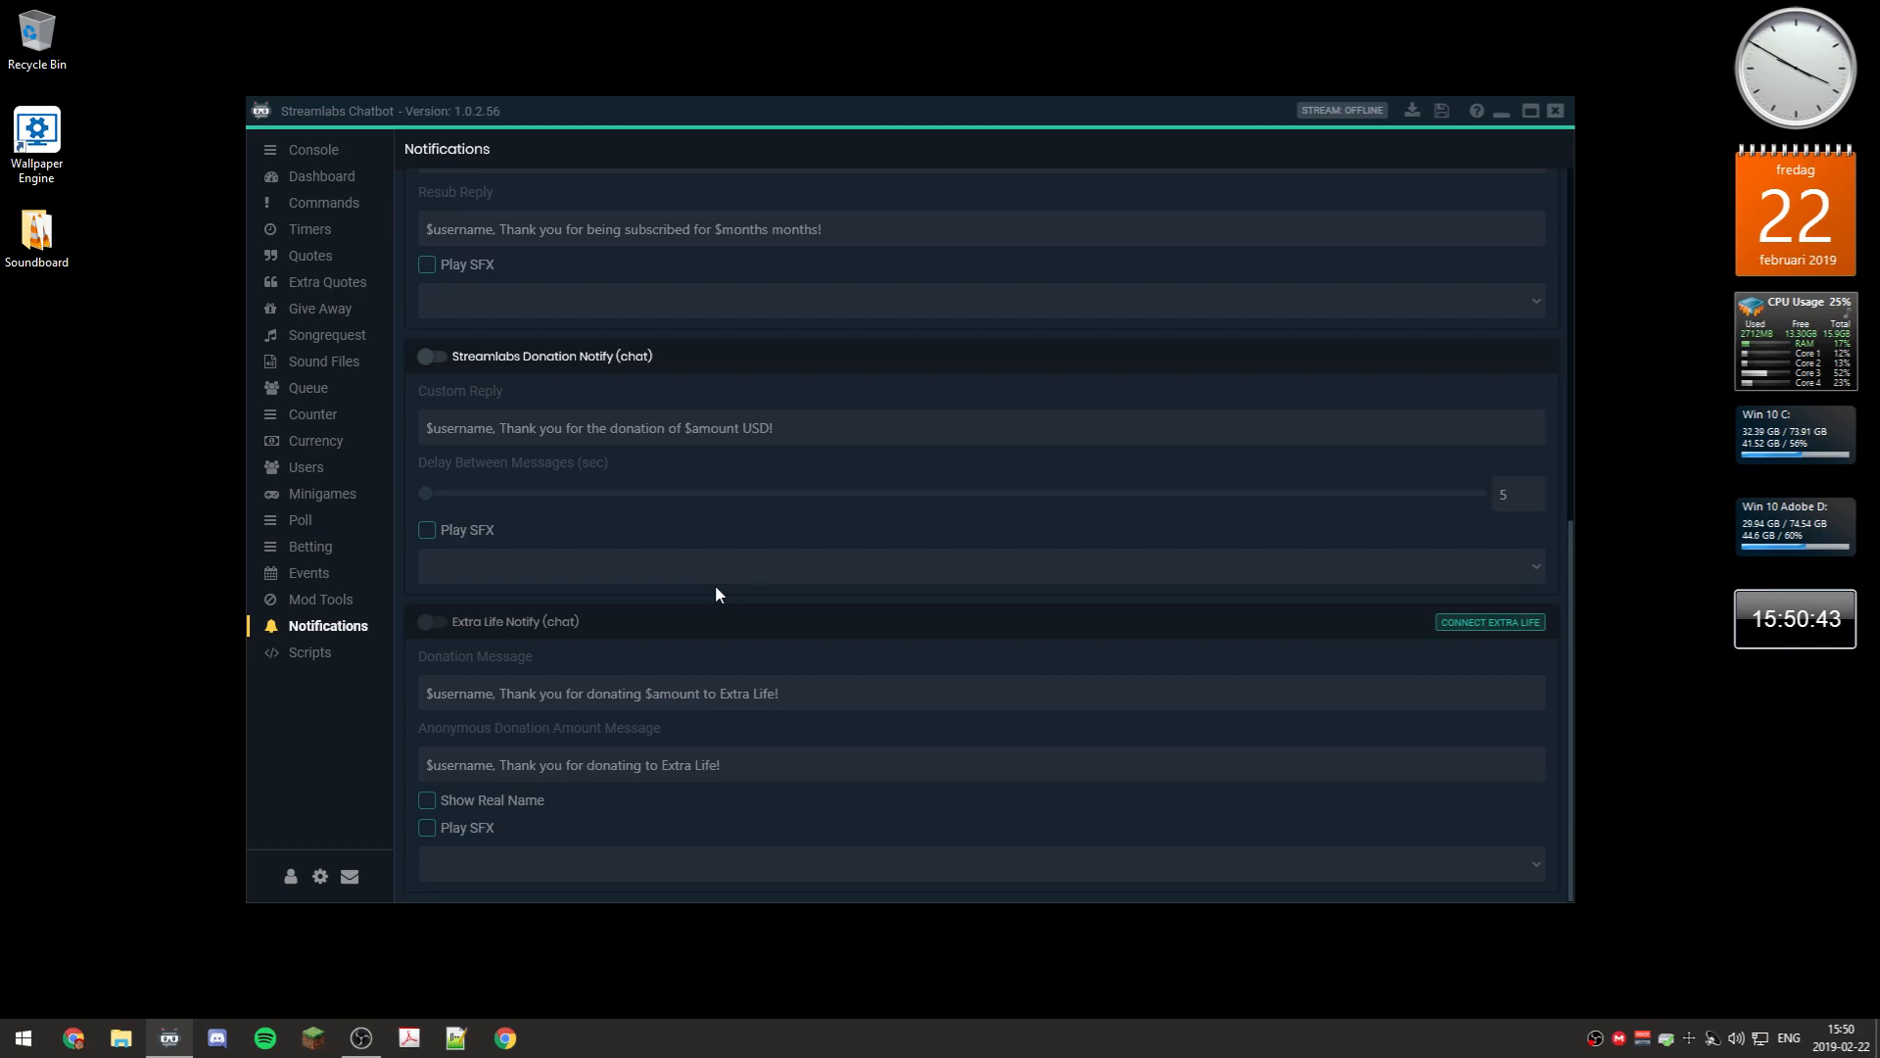
pyautogui.scroll(6, 716, 590)
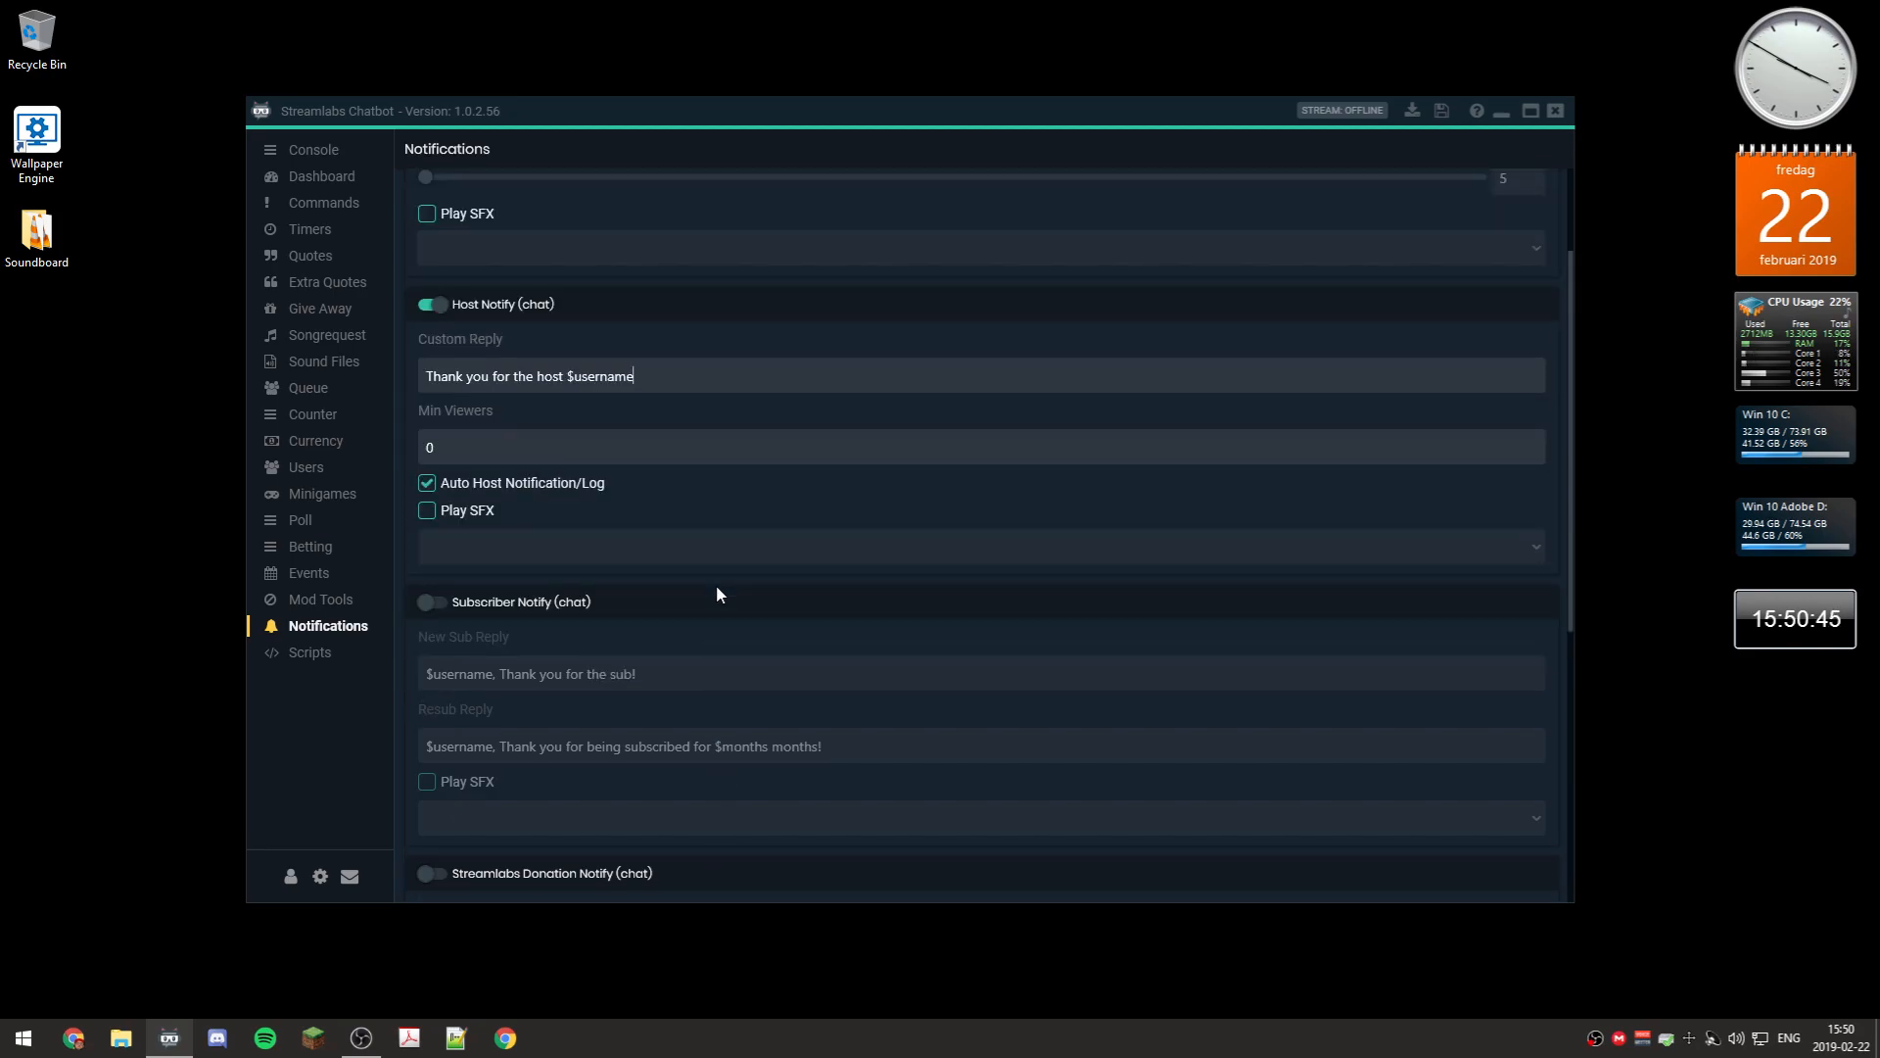
pyautogui.scroll(1, 716, 593)
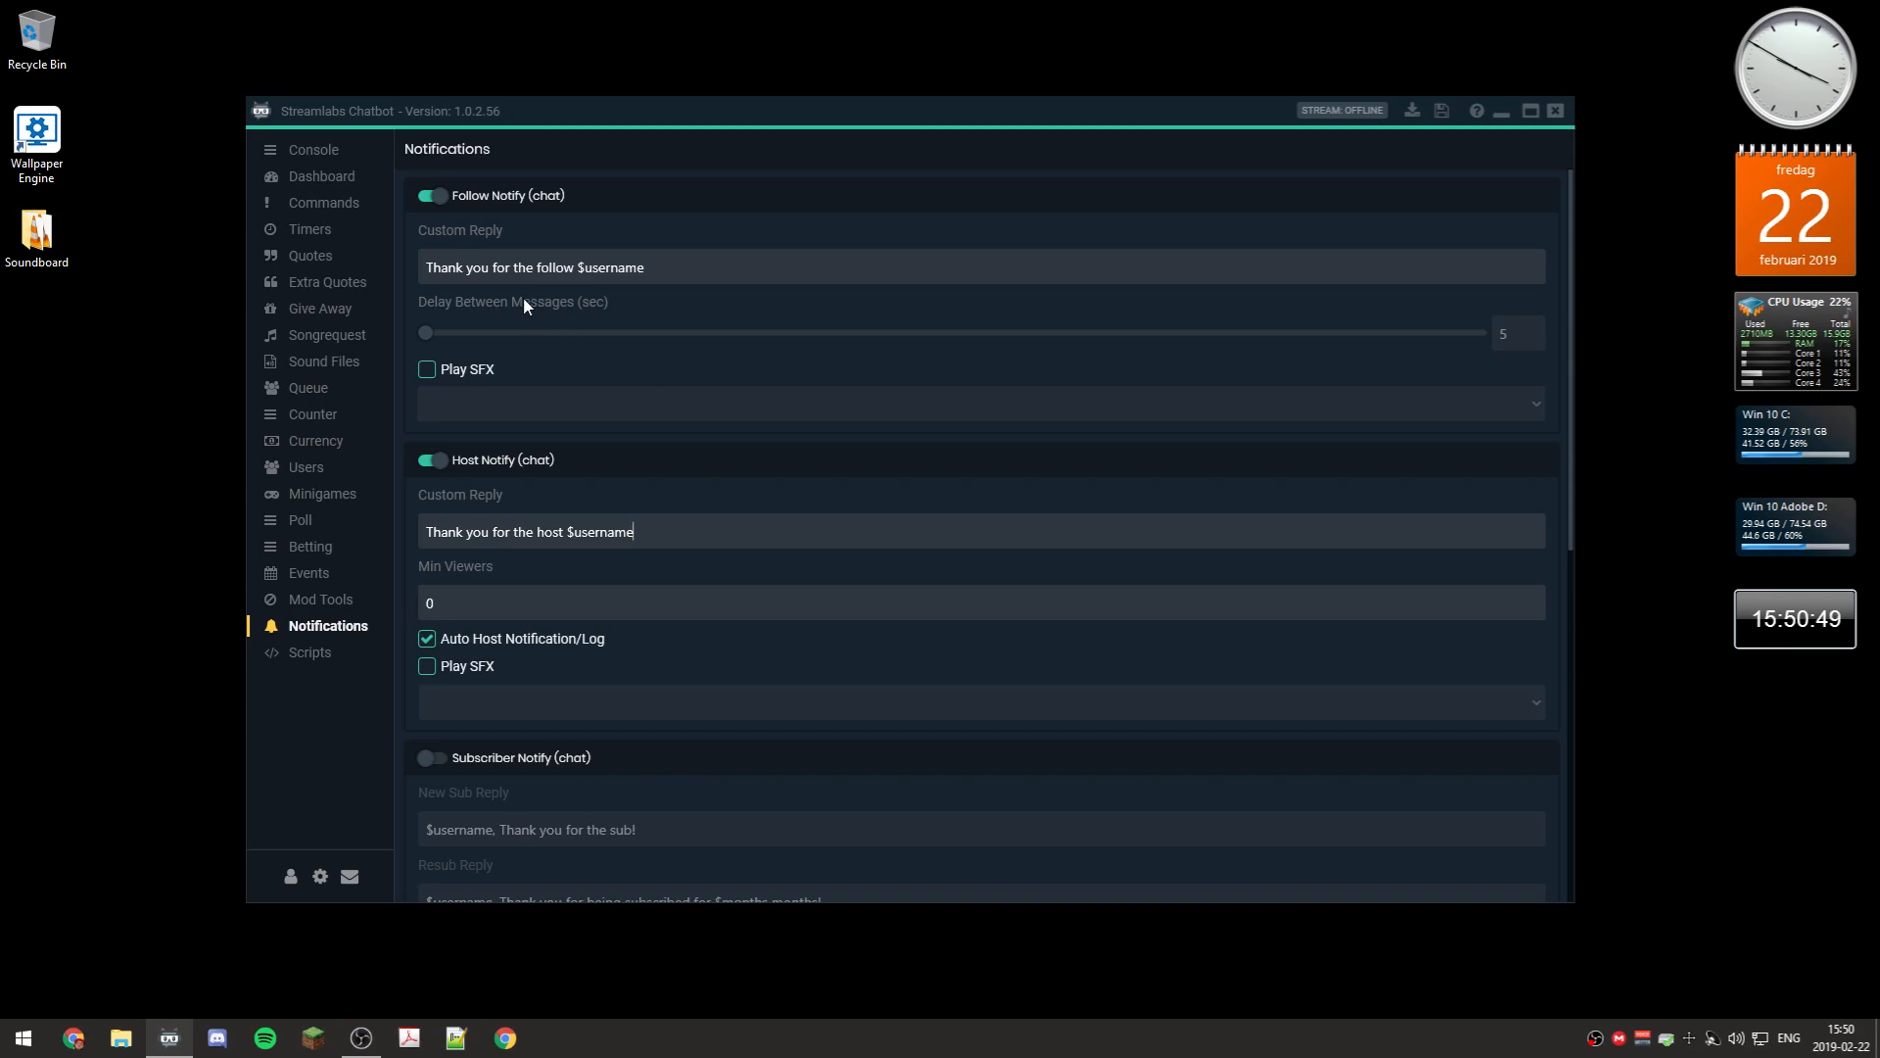
# Draft a new command named !asldjfhkj and check its group and permission options
pyautogui.click(350, 207)
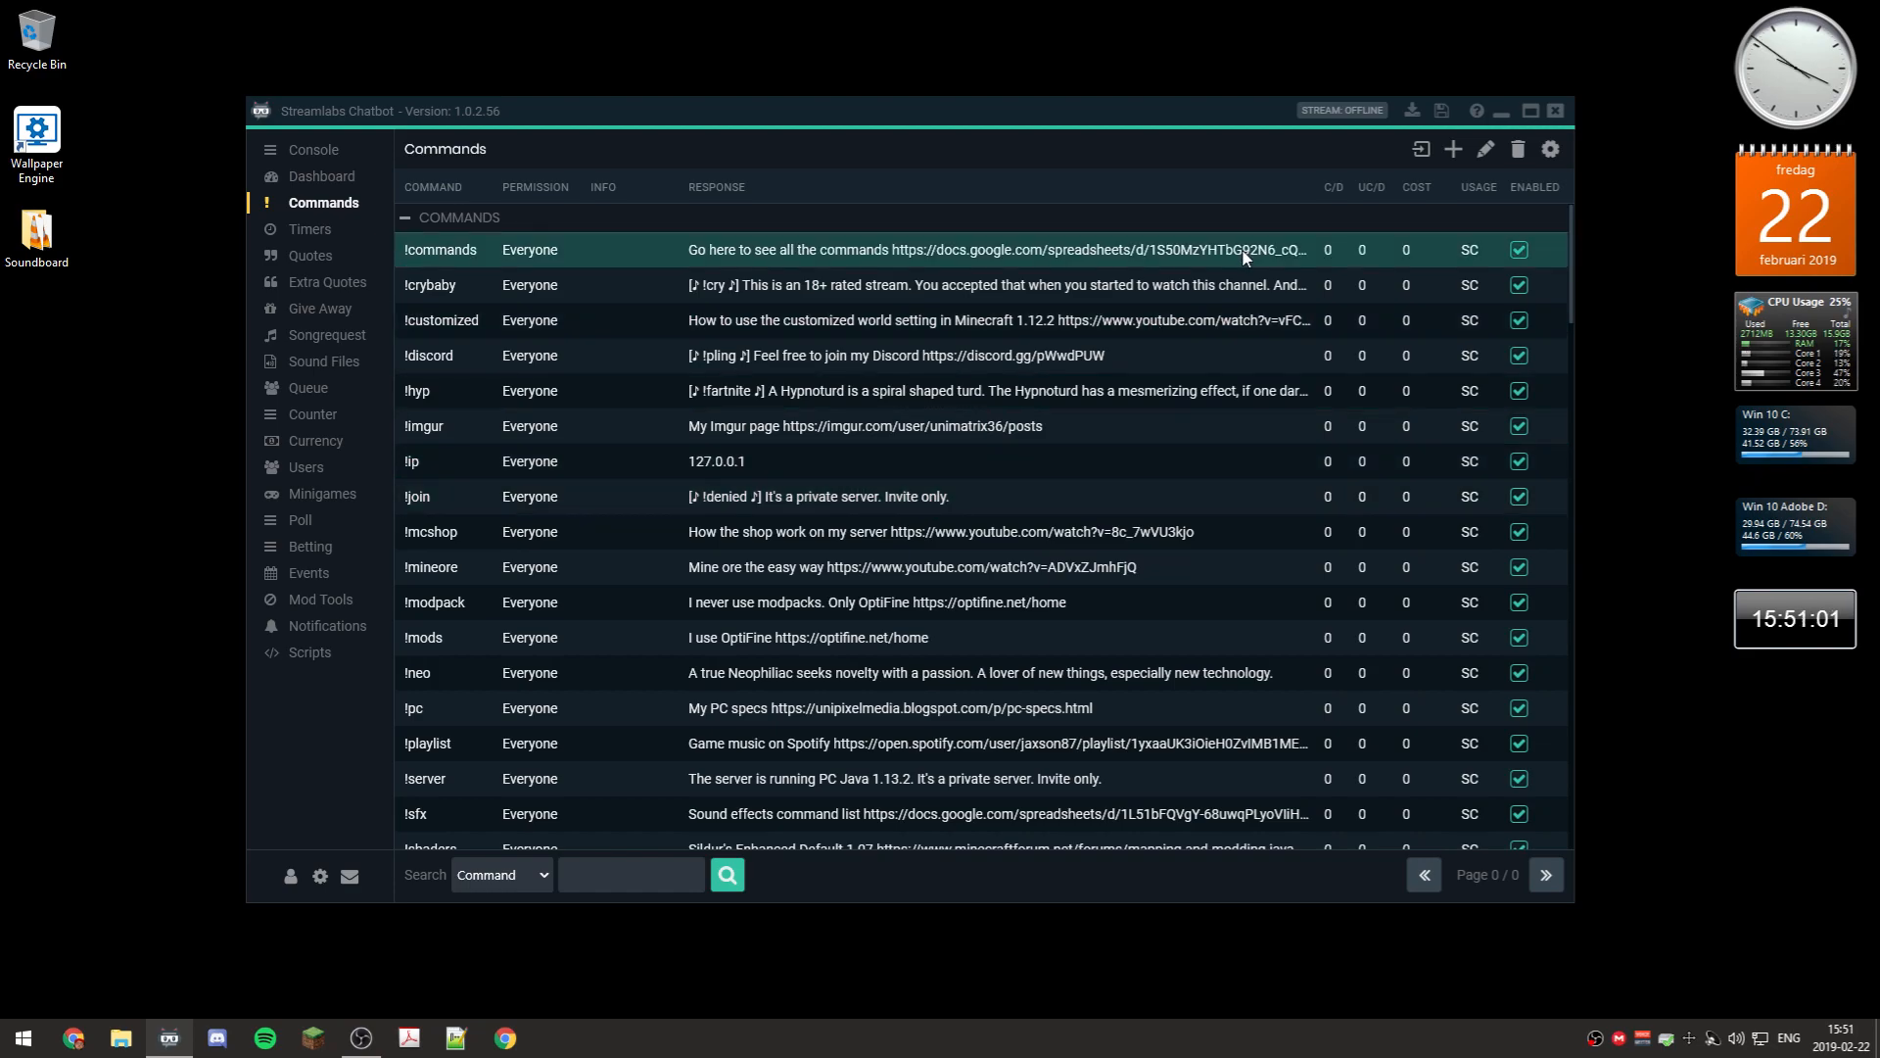
pyautogui.click(1454, 149)
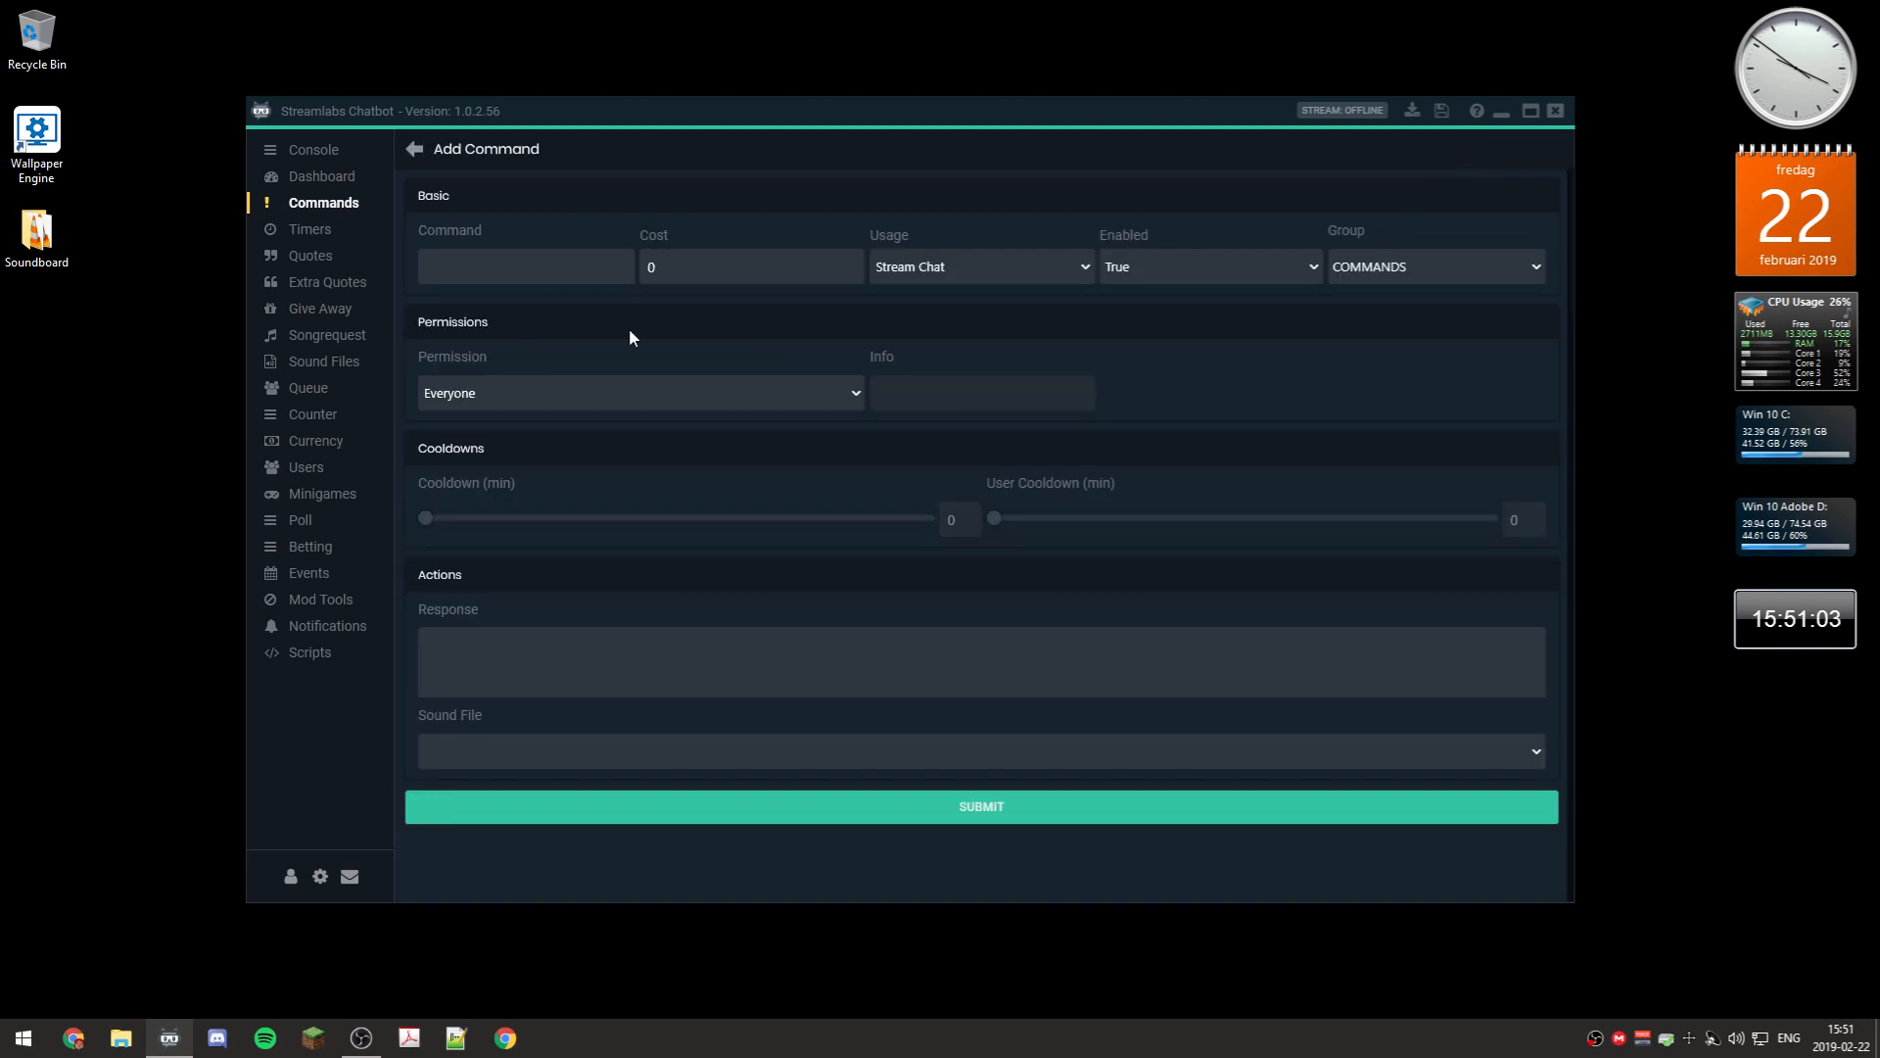
pyautogui.click(547, 280)
pyautogui.write('!asldjfhkj')
pyautogui.click(1536, 270)
pyautogui.click(1536, 272)
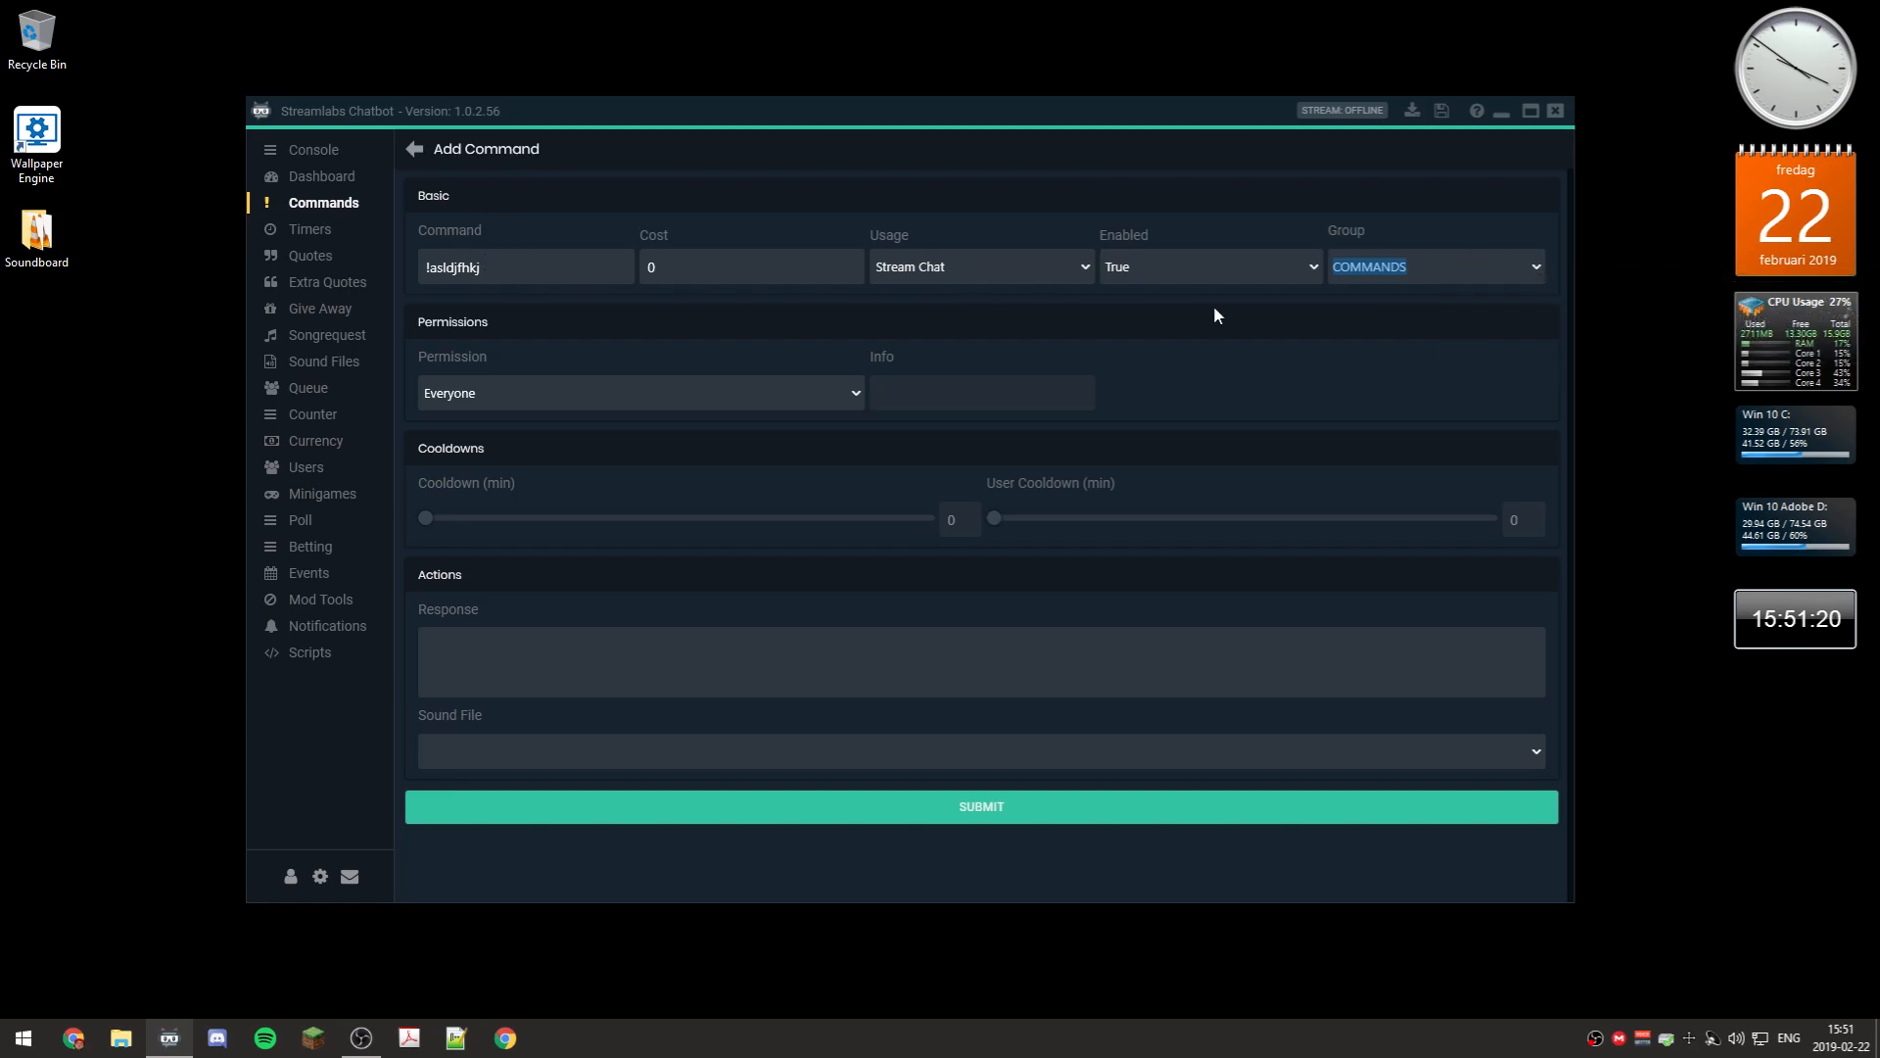
pyautogui.click(1427, 270)
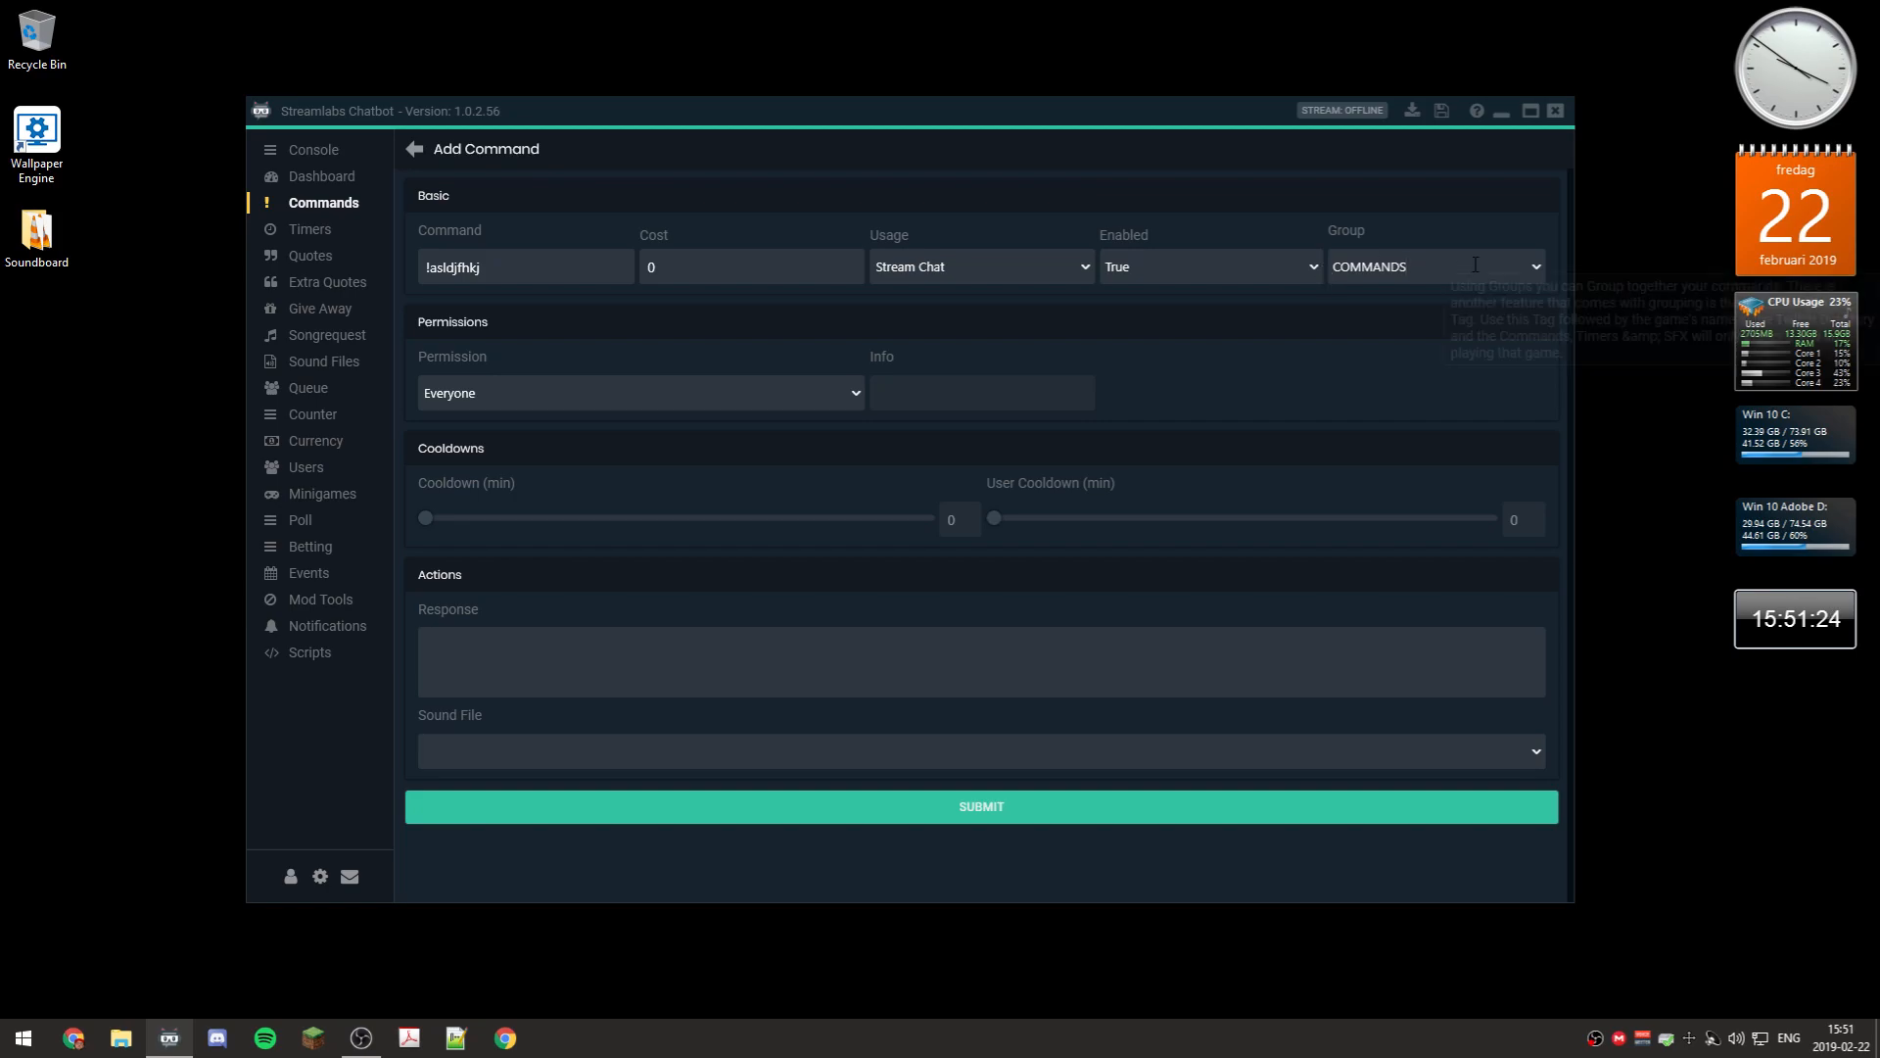
pyautogui.moveTo(1475, 265)
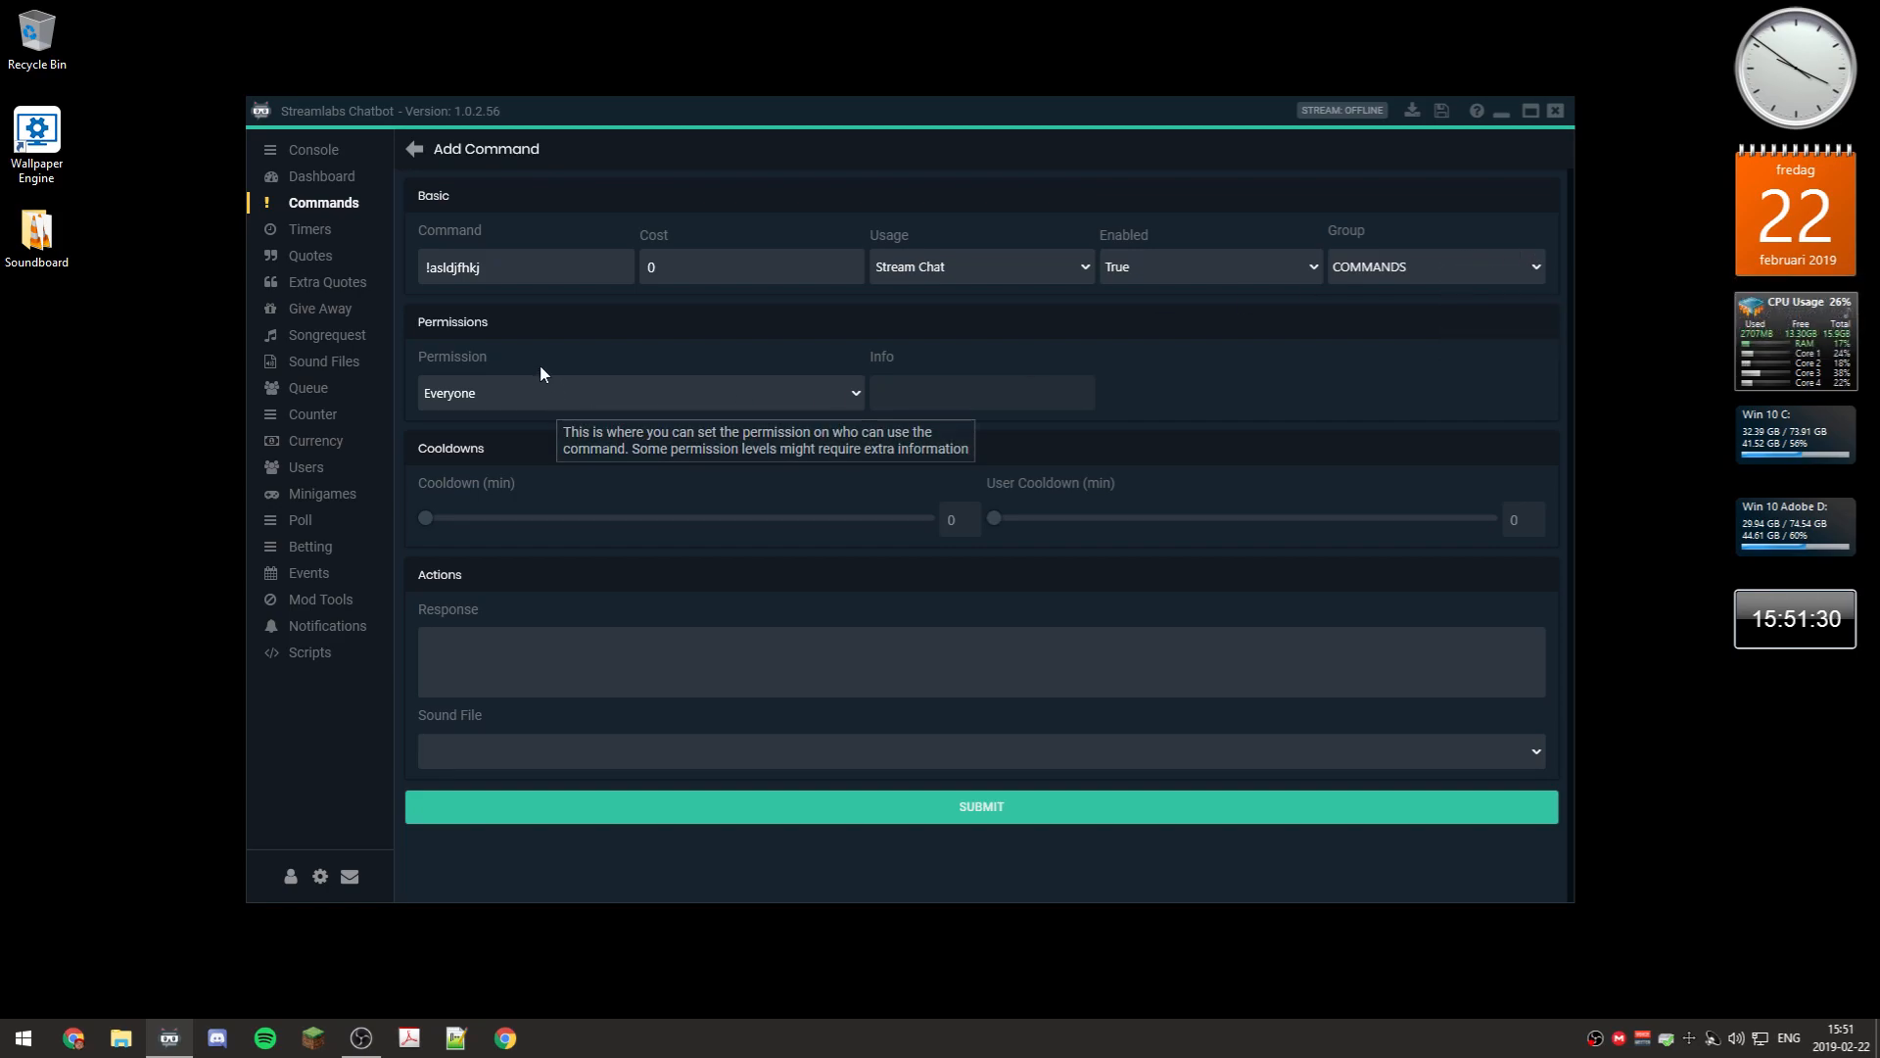
pyautogui.moveTo(547, 403)
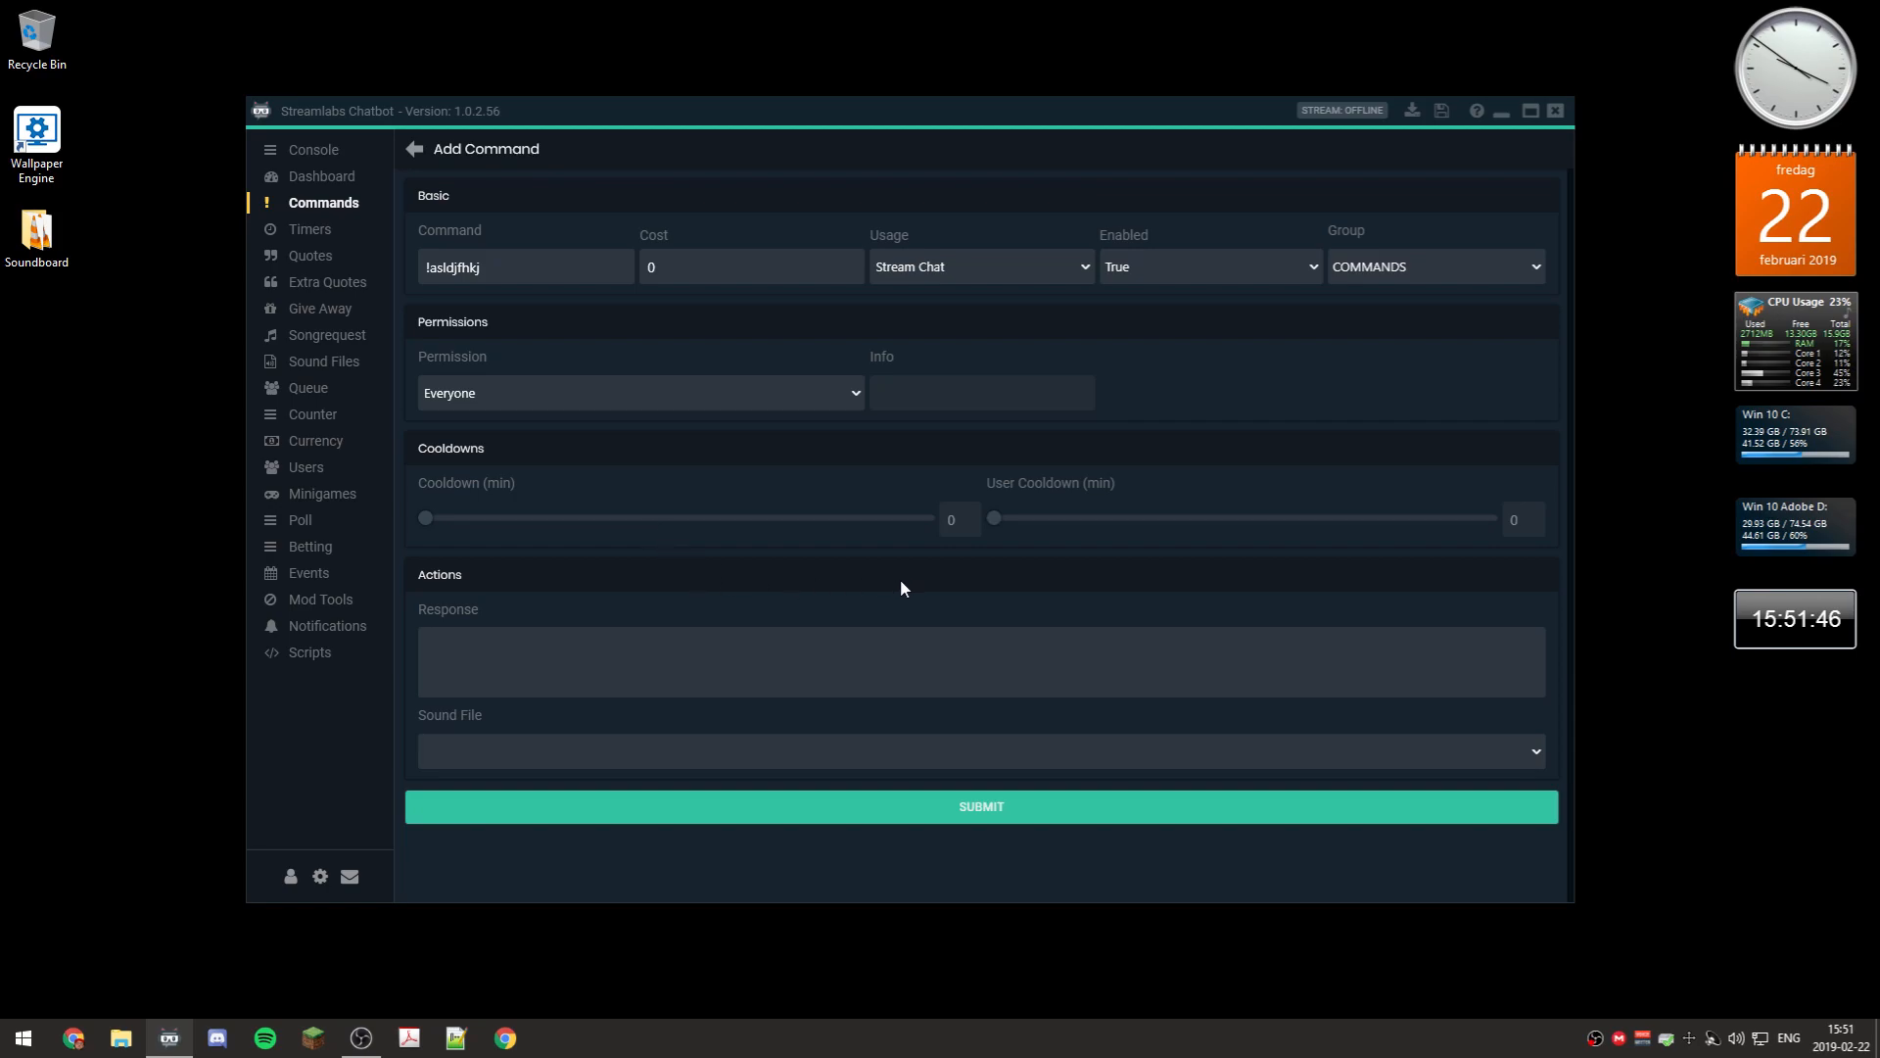
# Enter the response afeaöfojopö, view the sound file choices and discard the draft command
pyautogui.click(834, 652)
pyautogui.write('afeaöfojopö')
pyautogui.click(928, 746)
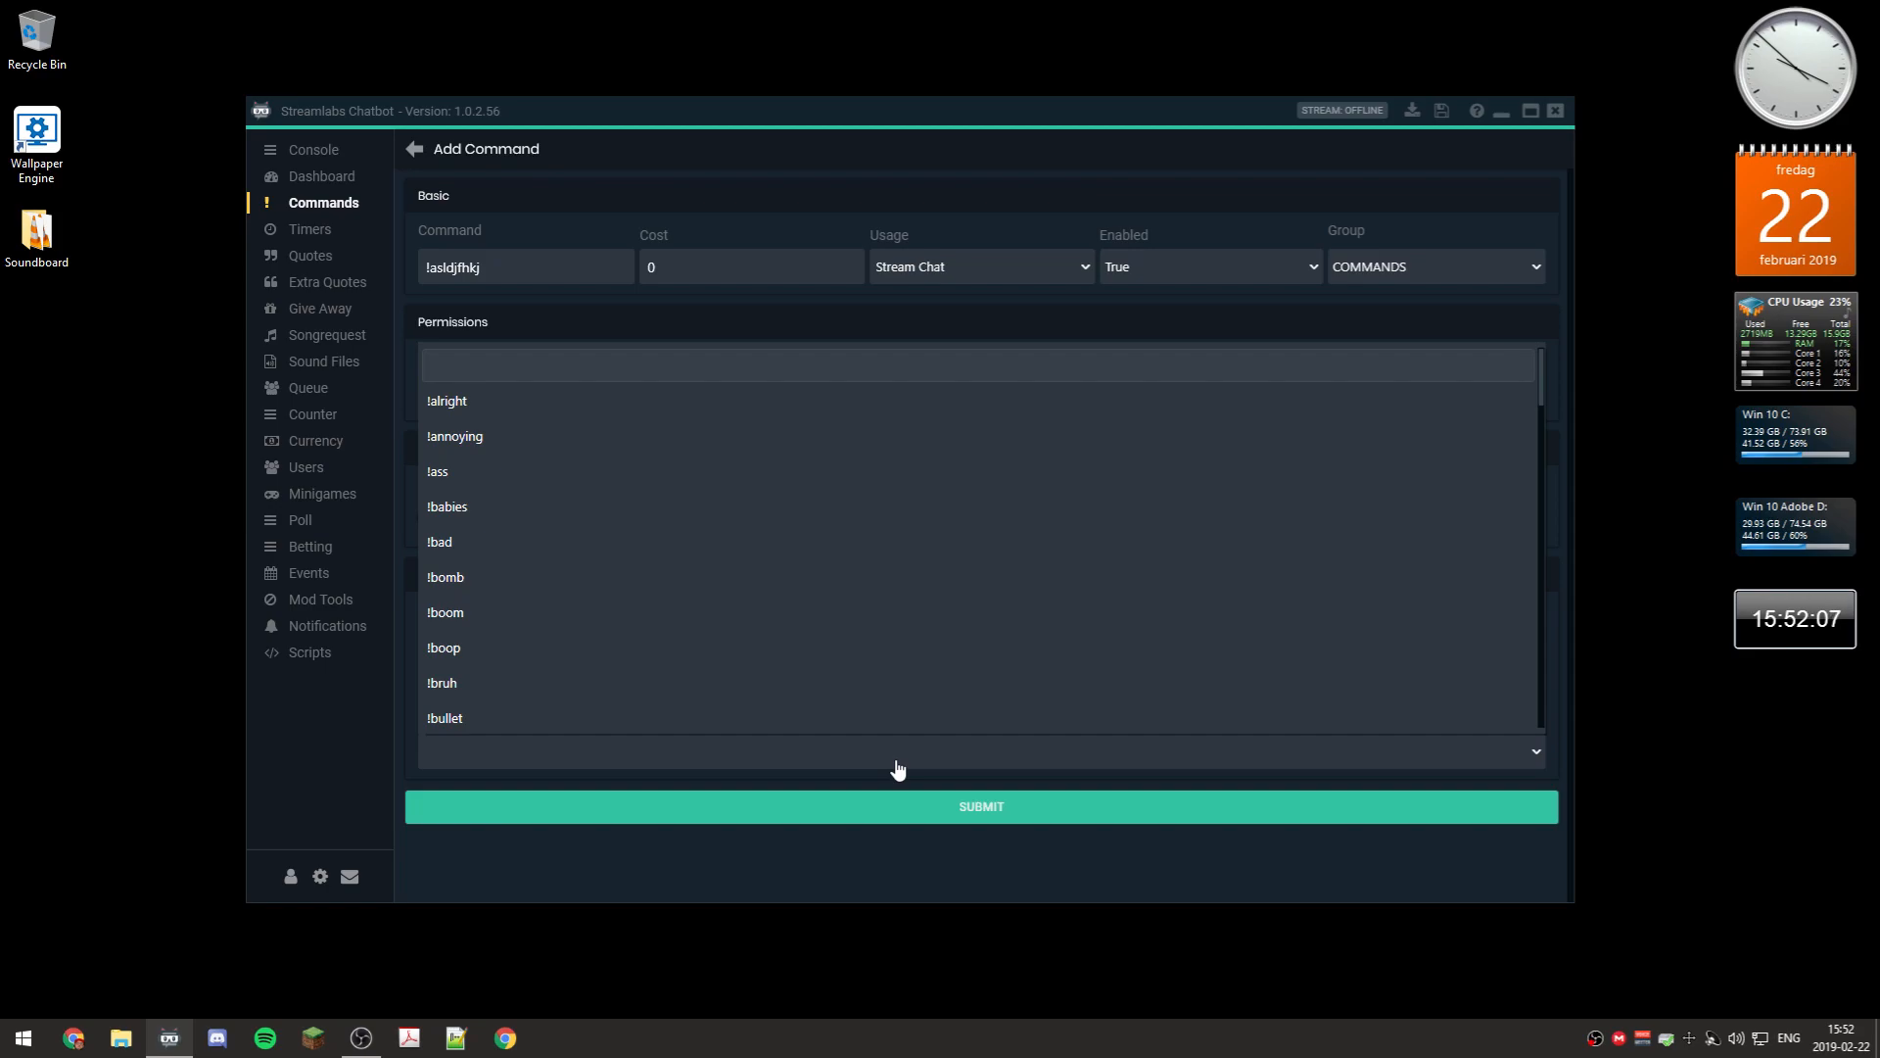
pyautogui.click(898, 770)
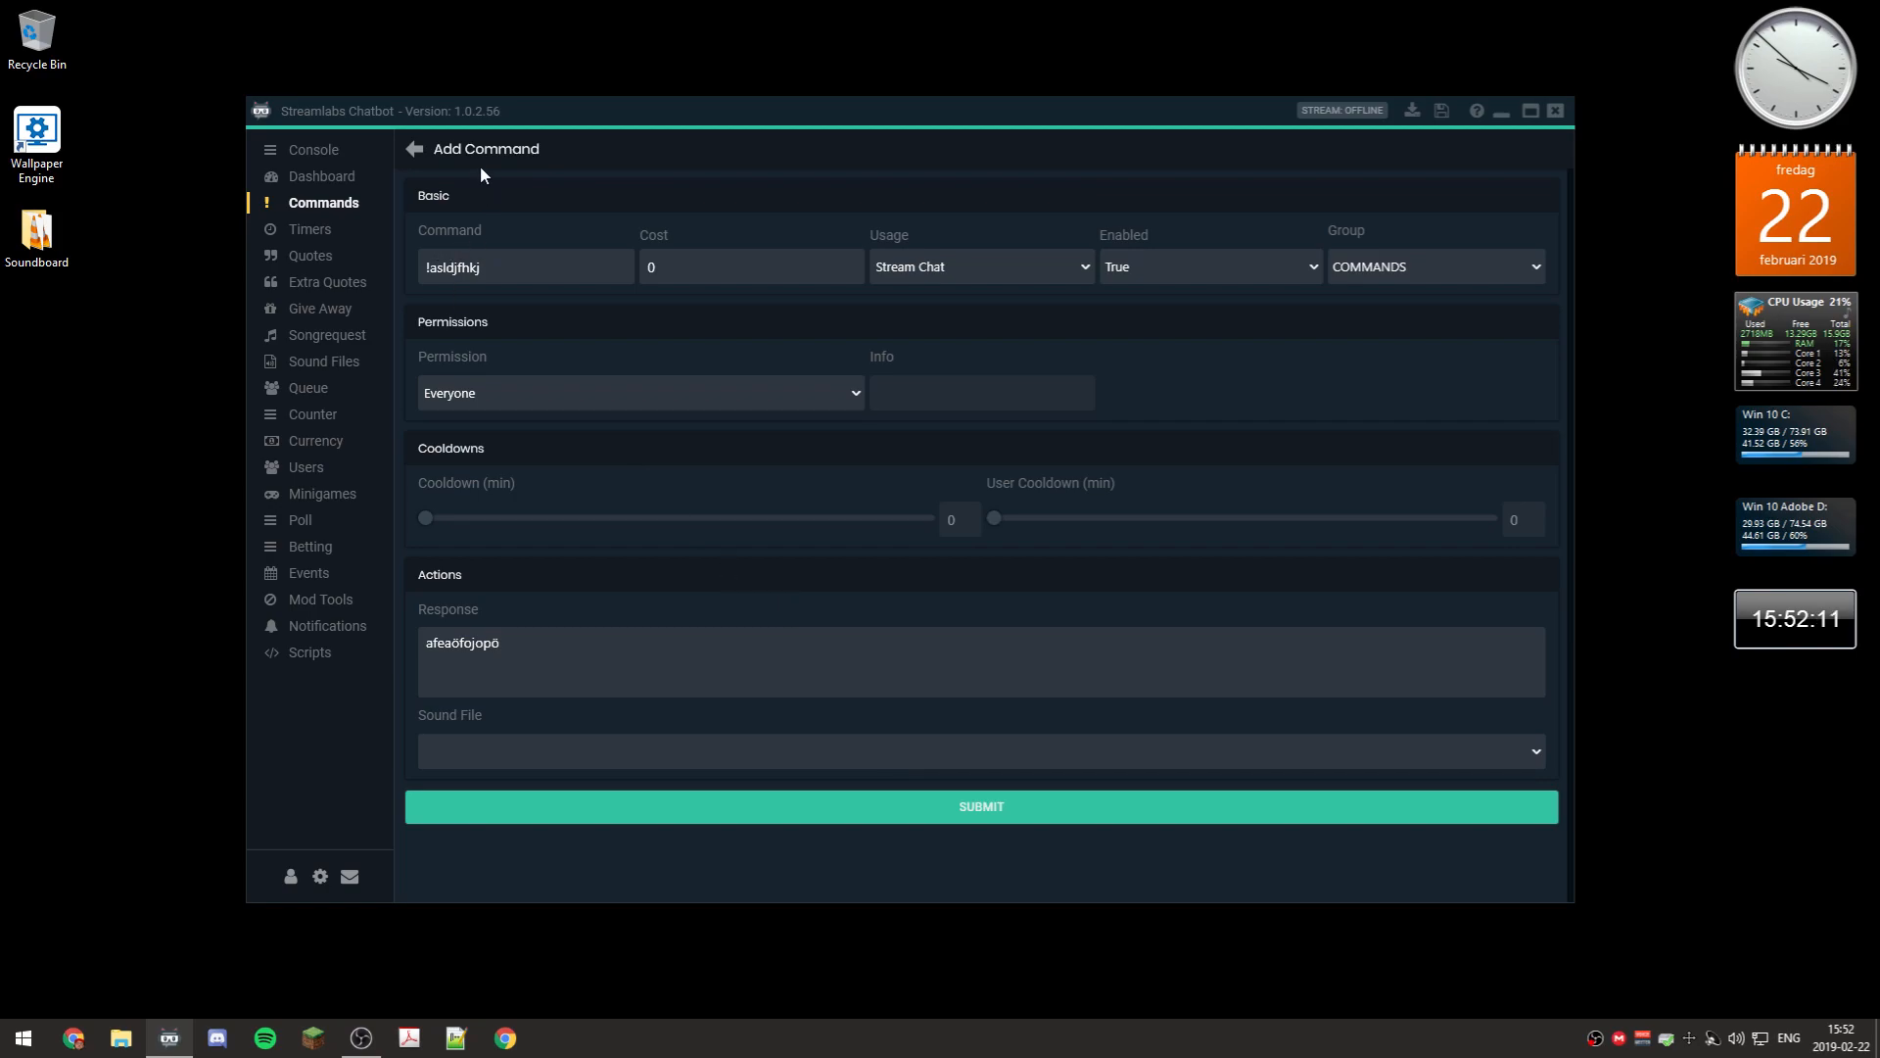
pyautogui.click(413, 150)
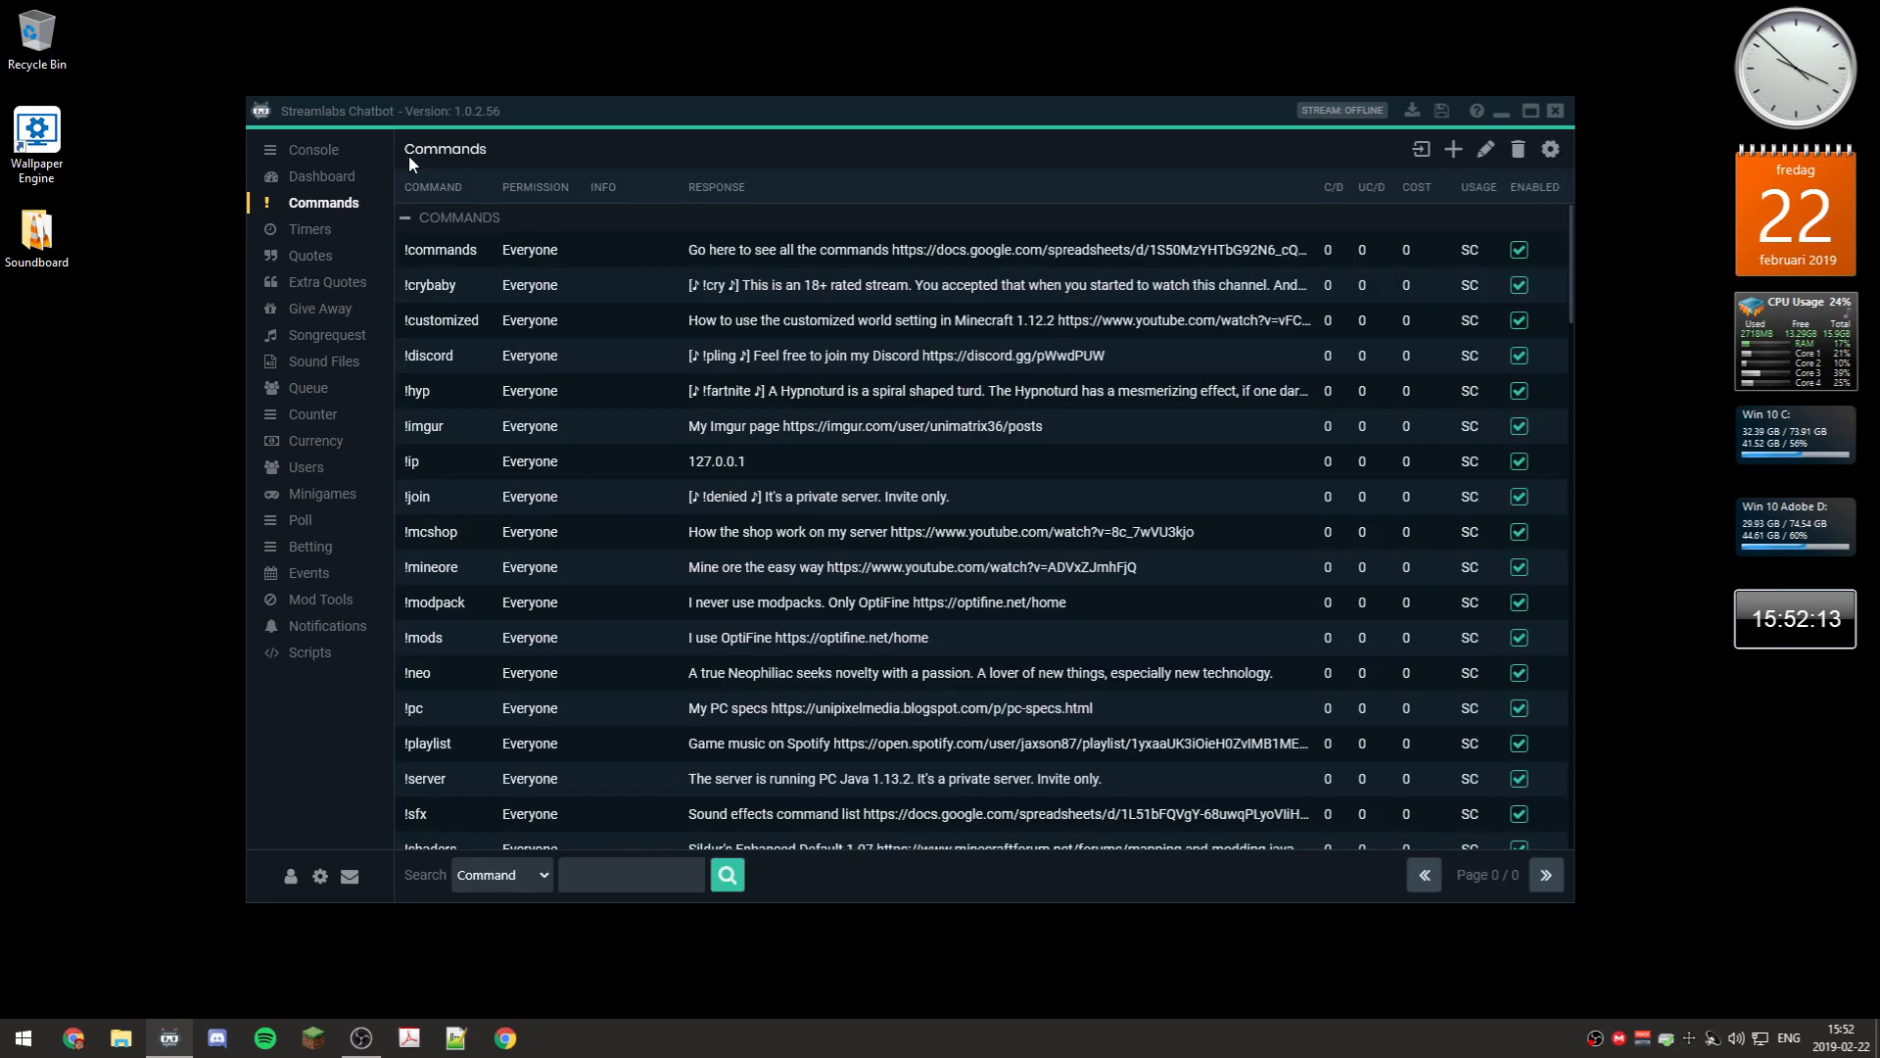
# Start a new sound file entry named !xzdfölkvsj and open the file picker for its sound
pyautogui.click(325, 361)
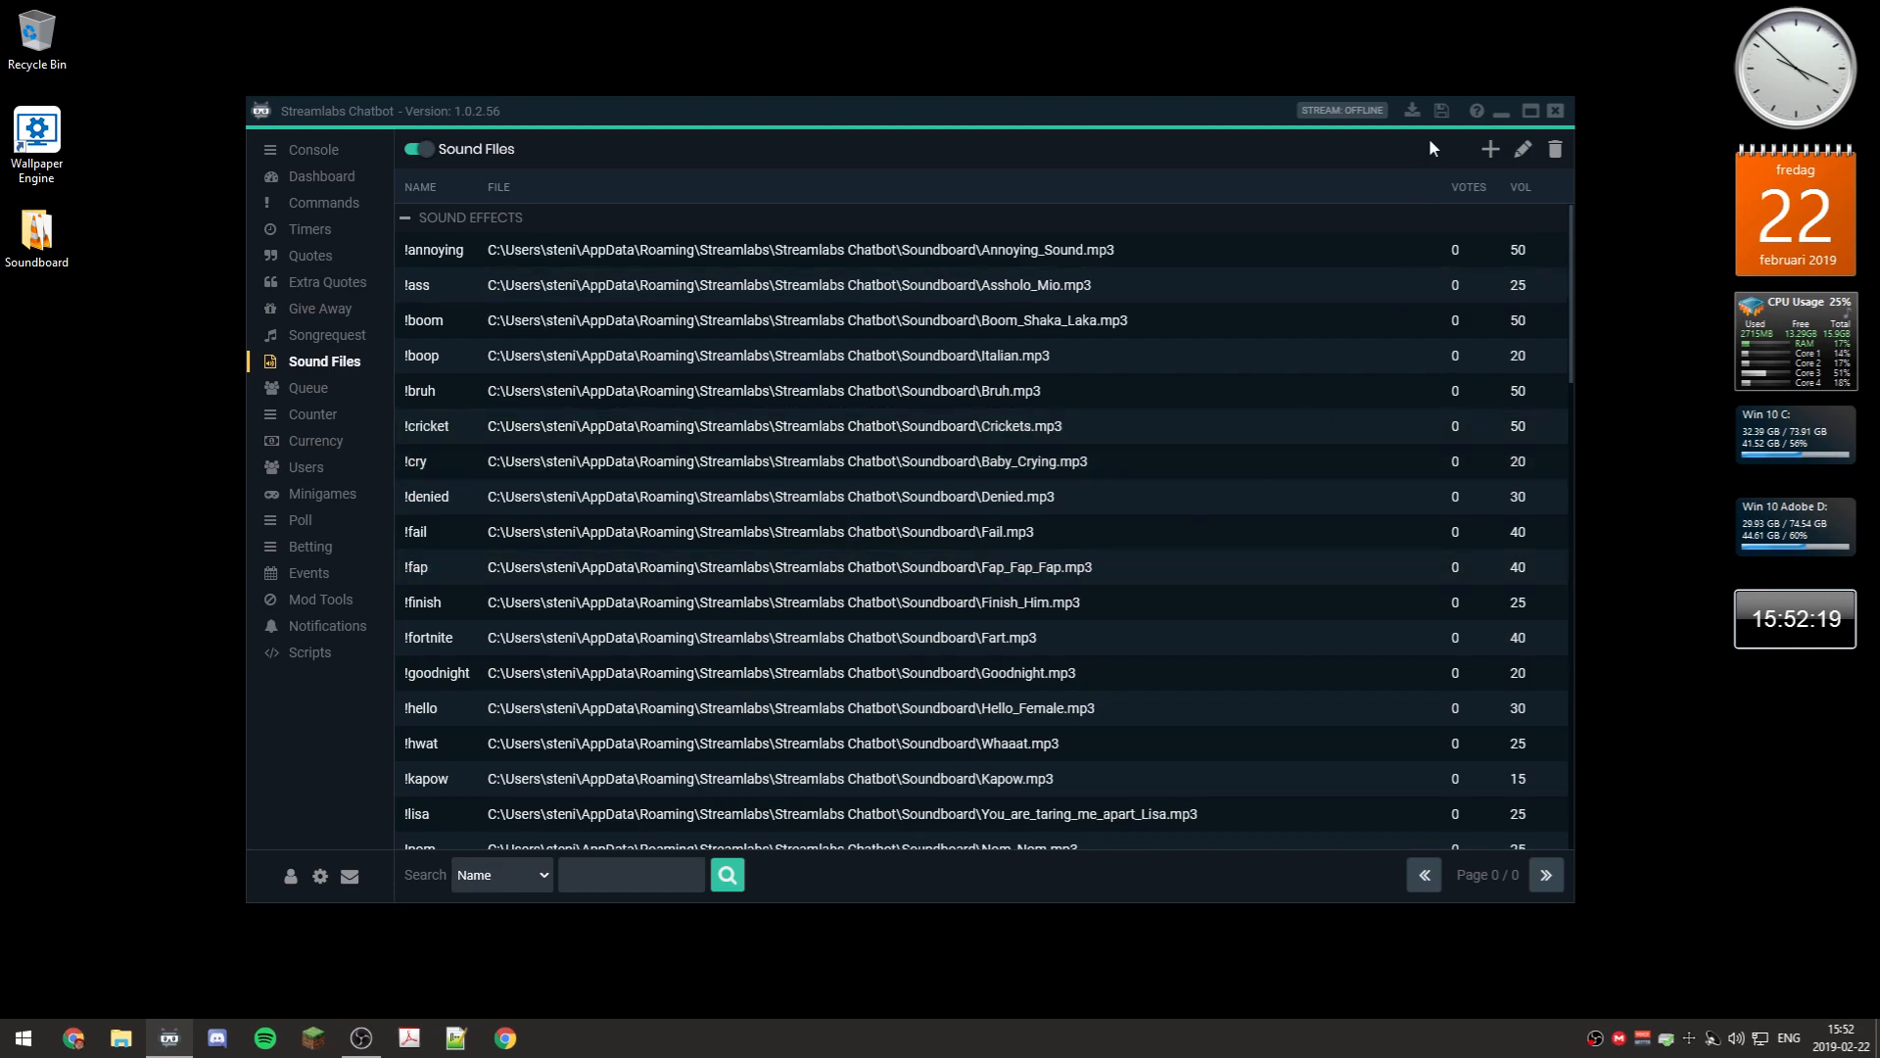
pyautogui.click(1490, 151)
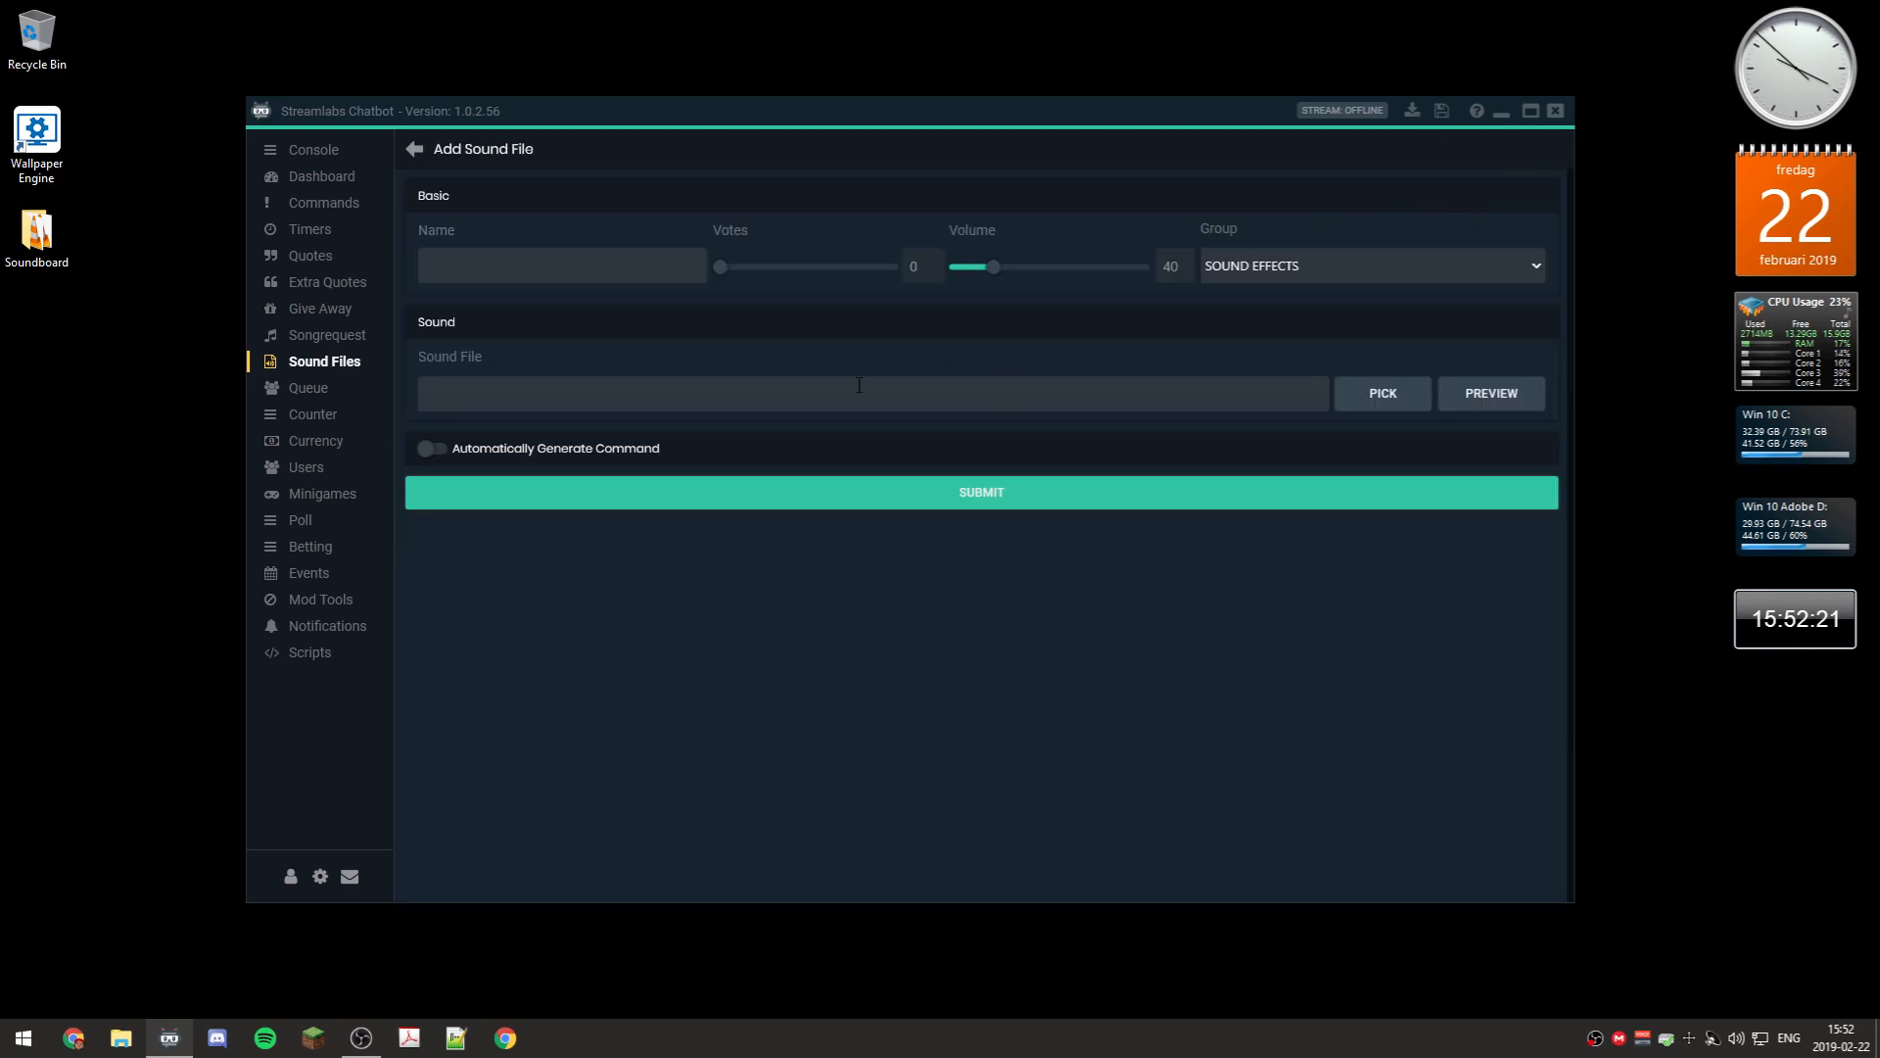
pyautogui.click(589, 280)
pyautogui.write('!xzdfölkvsj')
pyautogui.click(834, 402)
pyautogui.click(1395, 393)
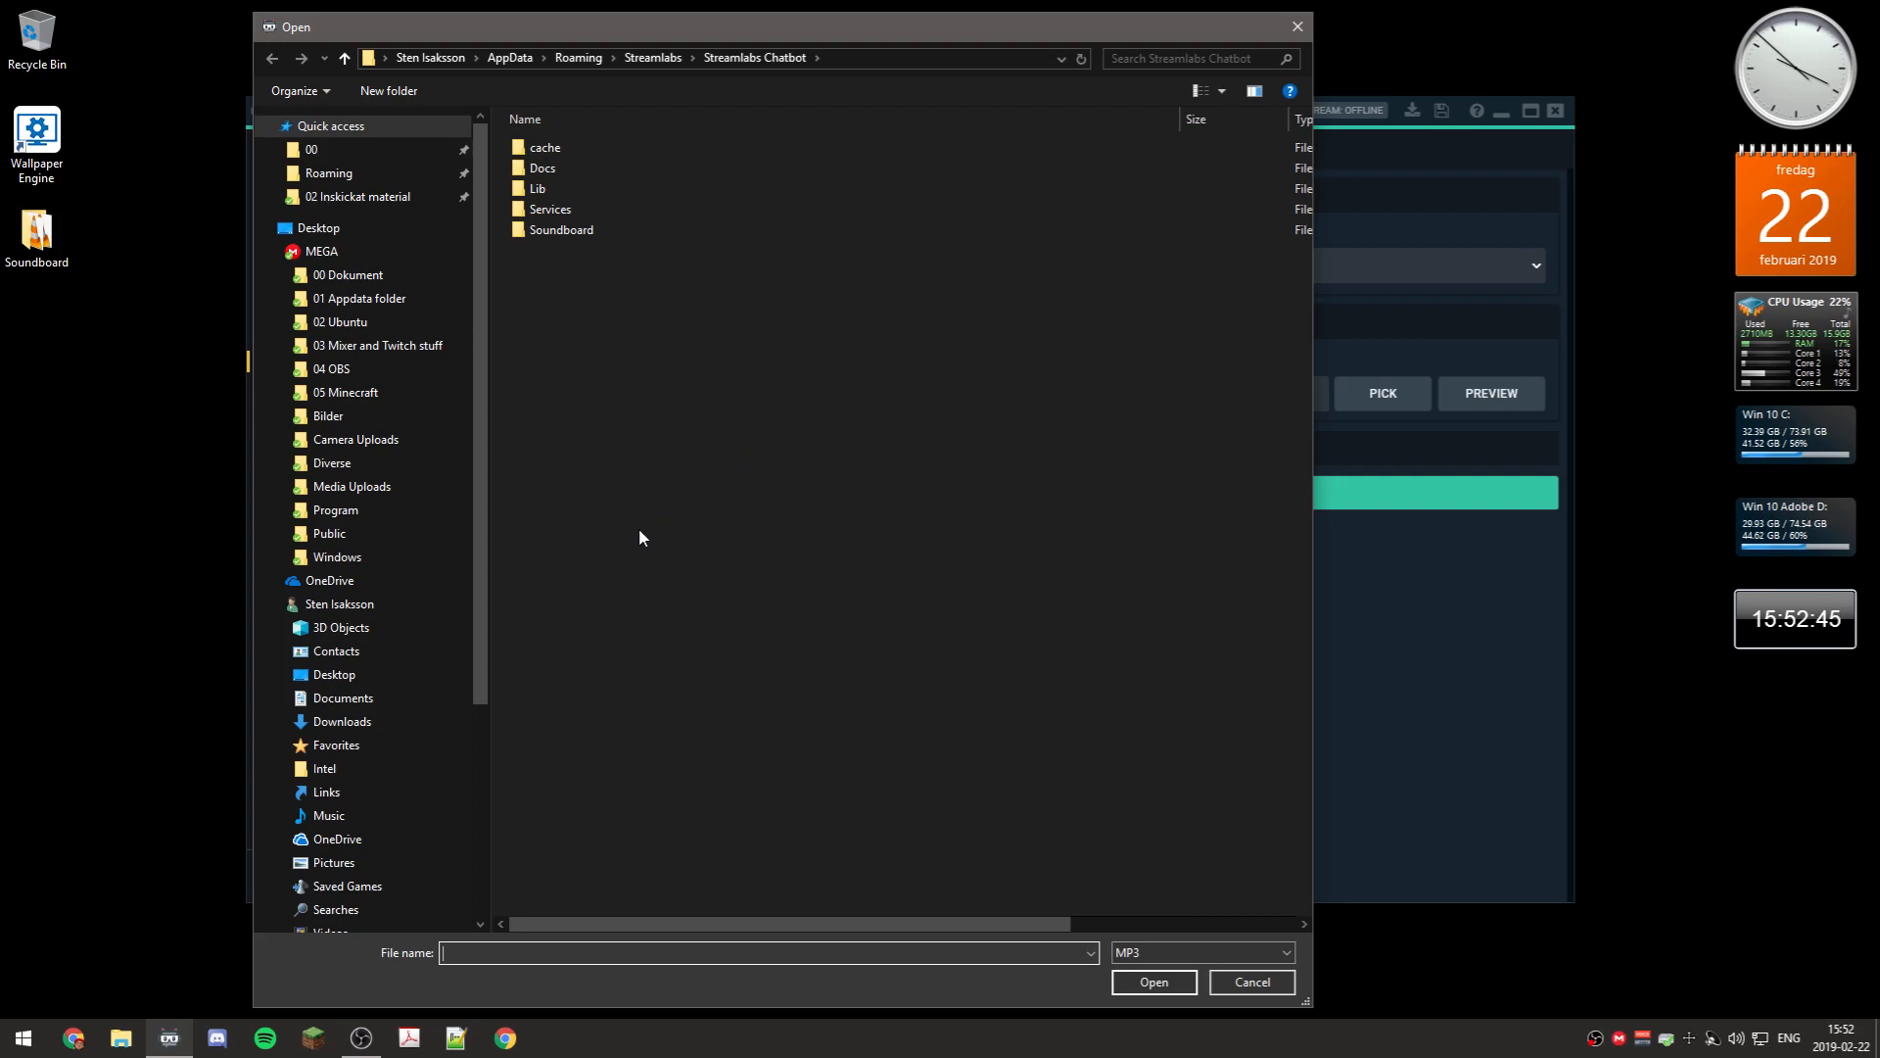
# Open the Roaming application data folder in File Explorer using %appdata%
pyautogui.press('super')
pyautogui.write('%')
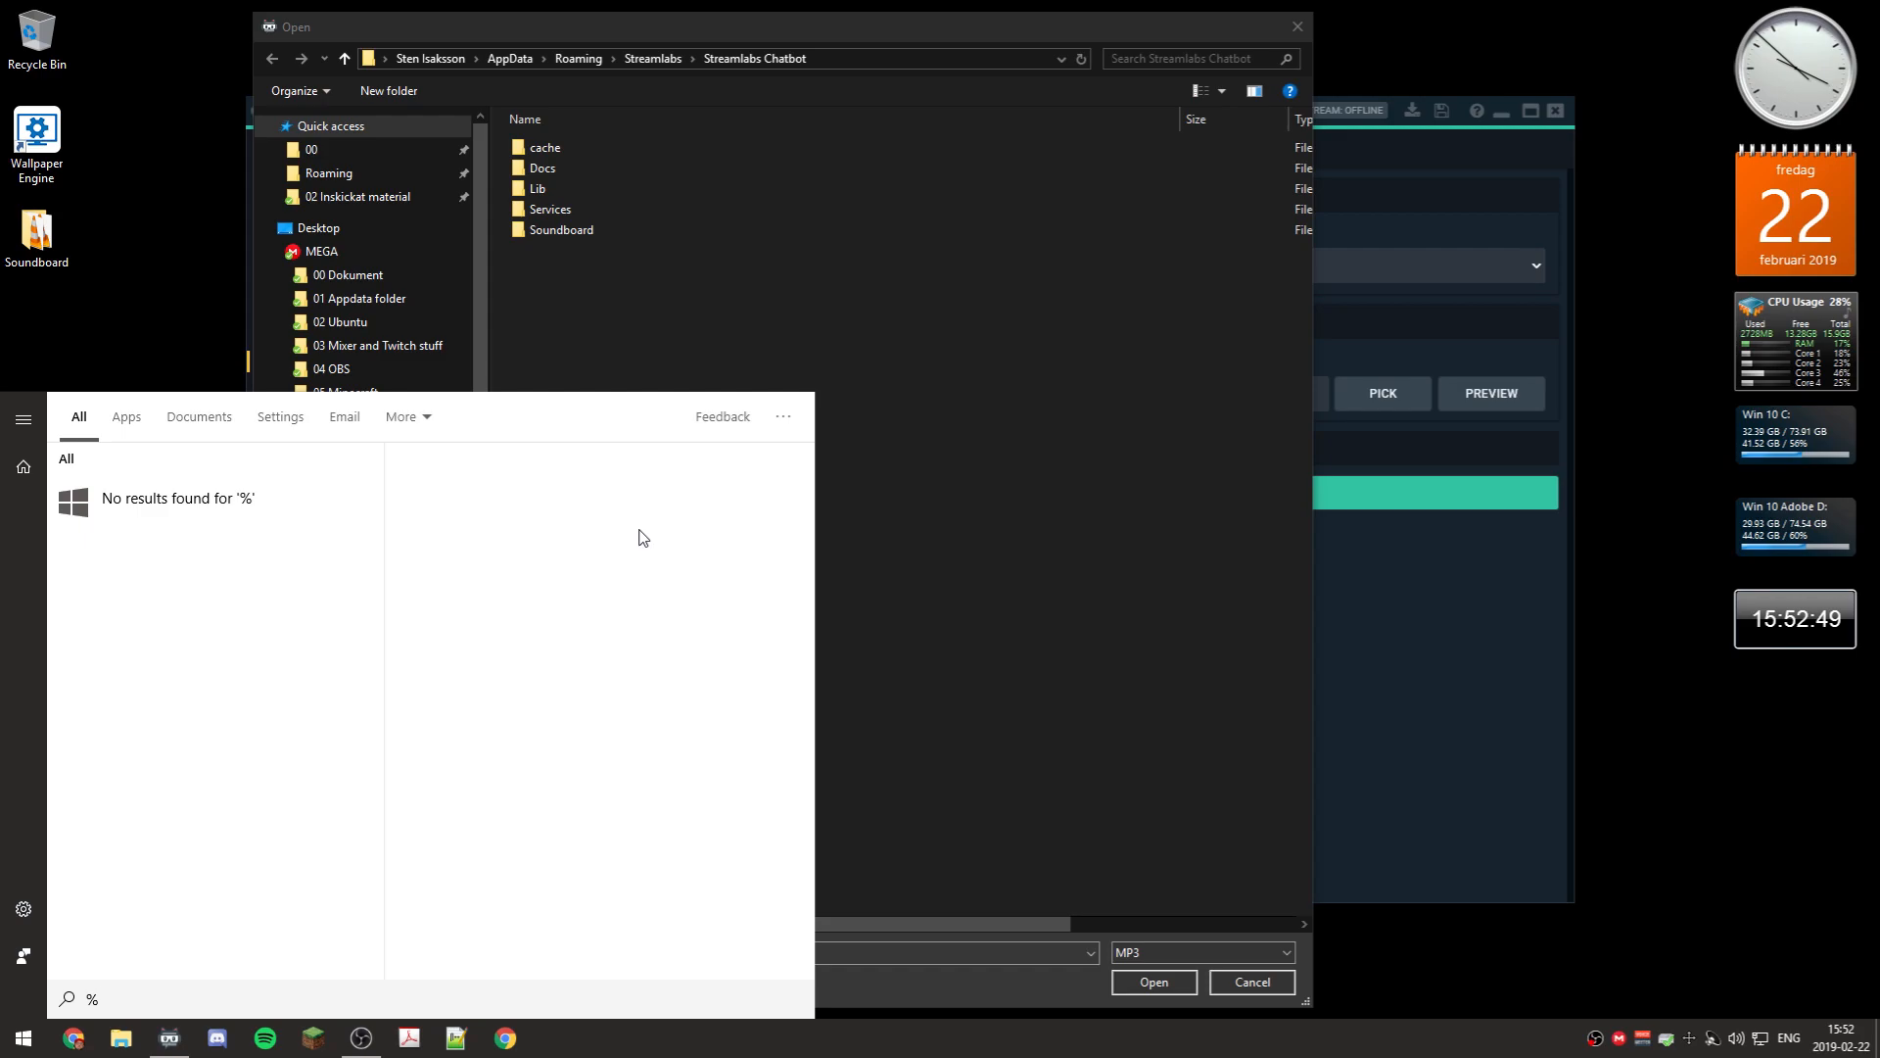
pyautogui.write('appdata%')
pyautogui.press('Return')
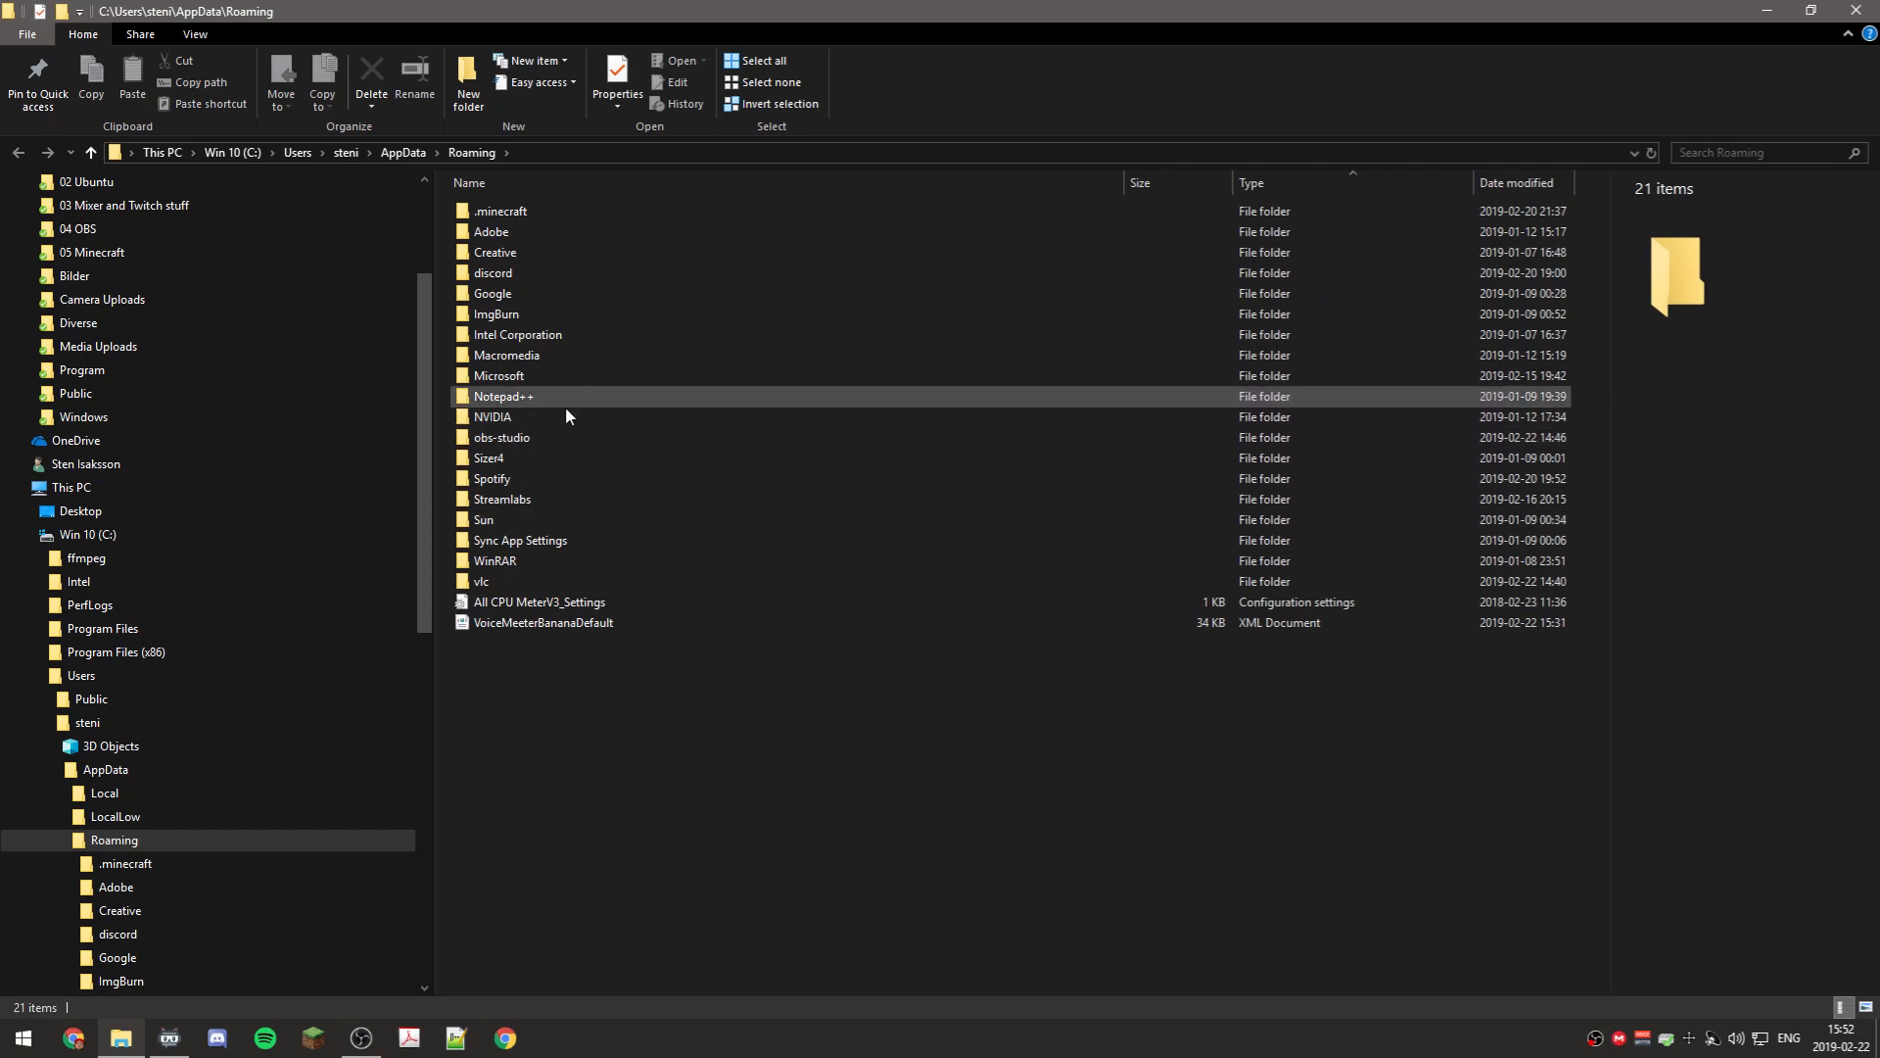
# Locate the Soundboard folder within Streamlabs\Streamlabs Chatbot and close the File Explorer window
pyautogui.click(550, 500)
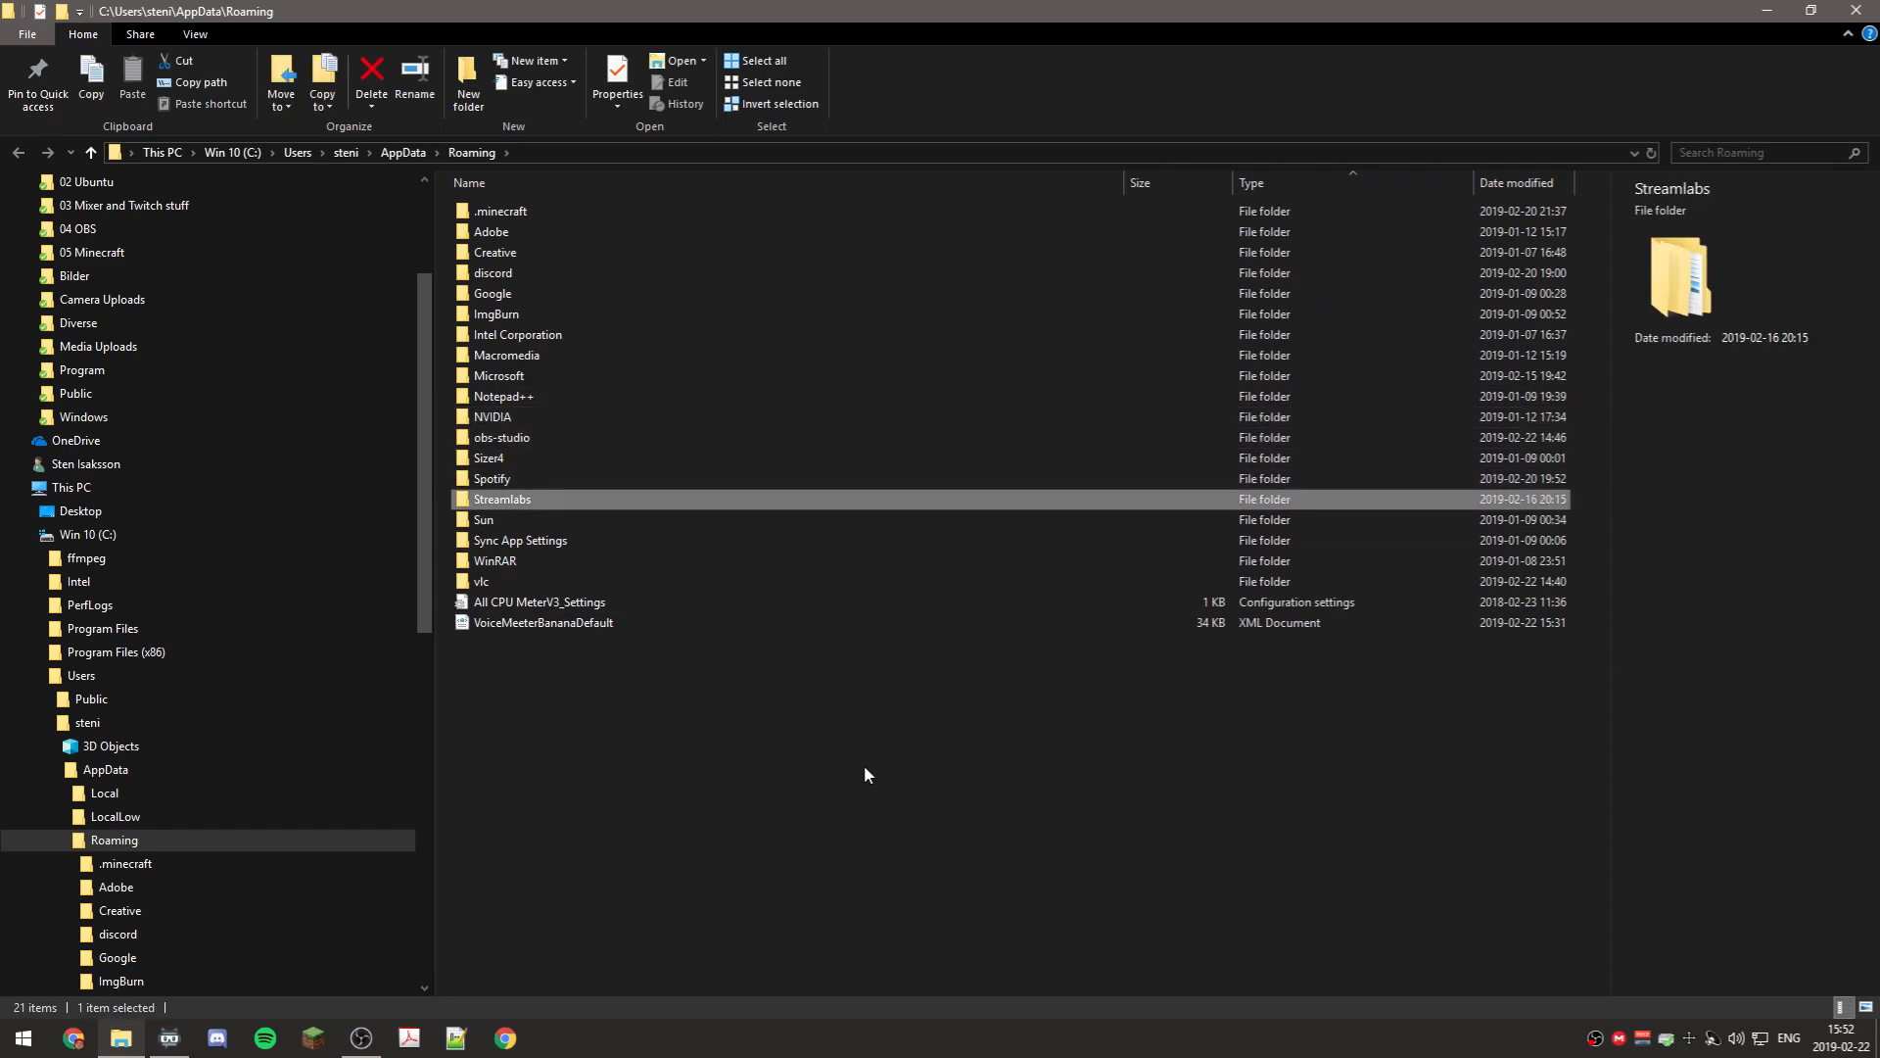
pyautogui.doubleClick(683, 501)
pyautogui.click(647, 218)
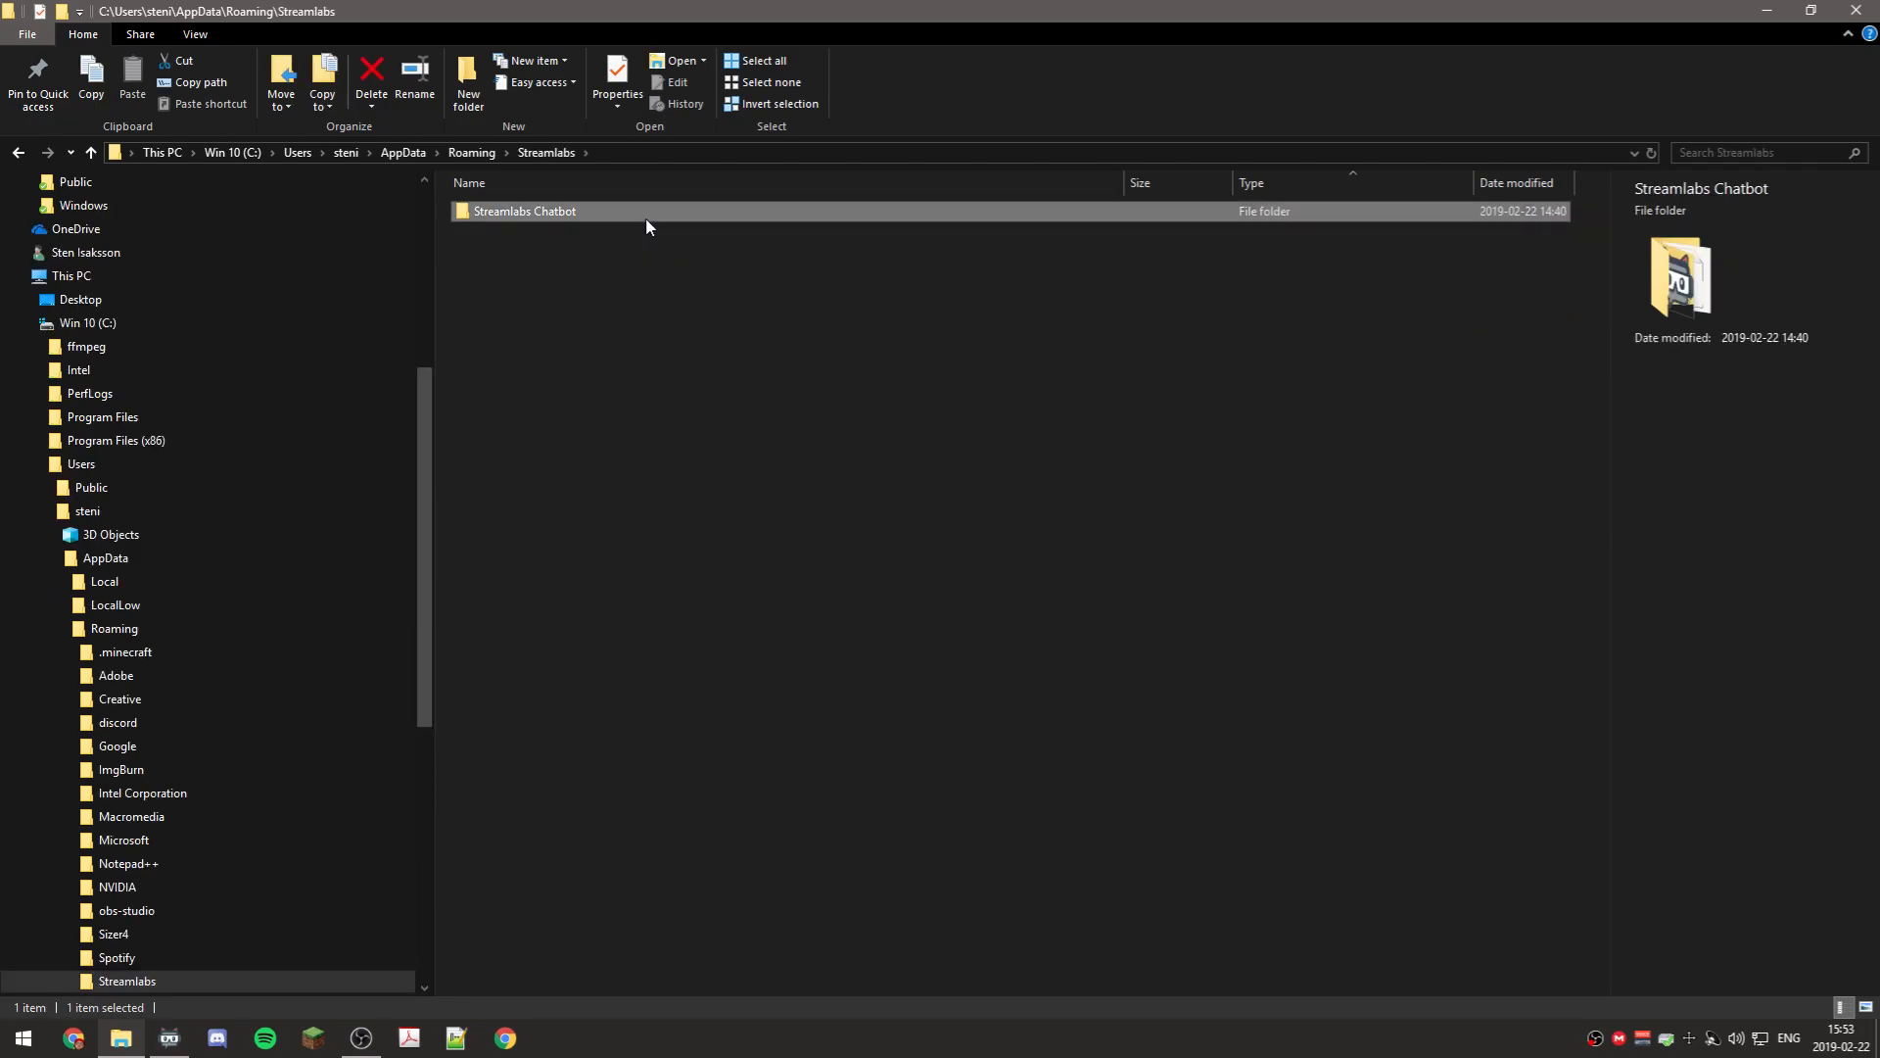
pyautogui.doubleClick(645, 217)
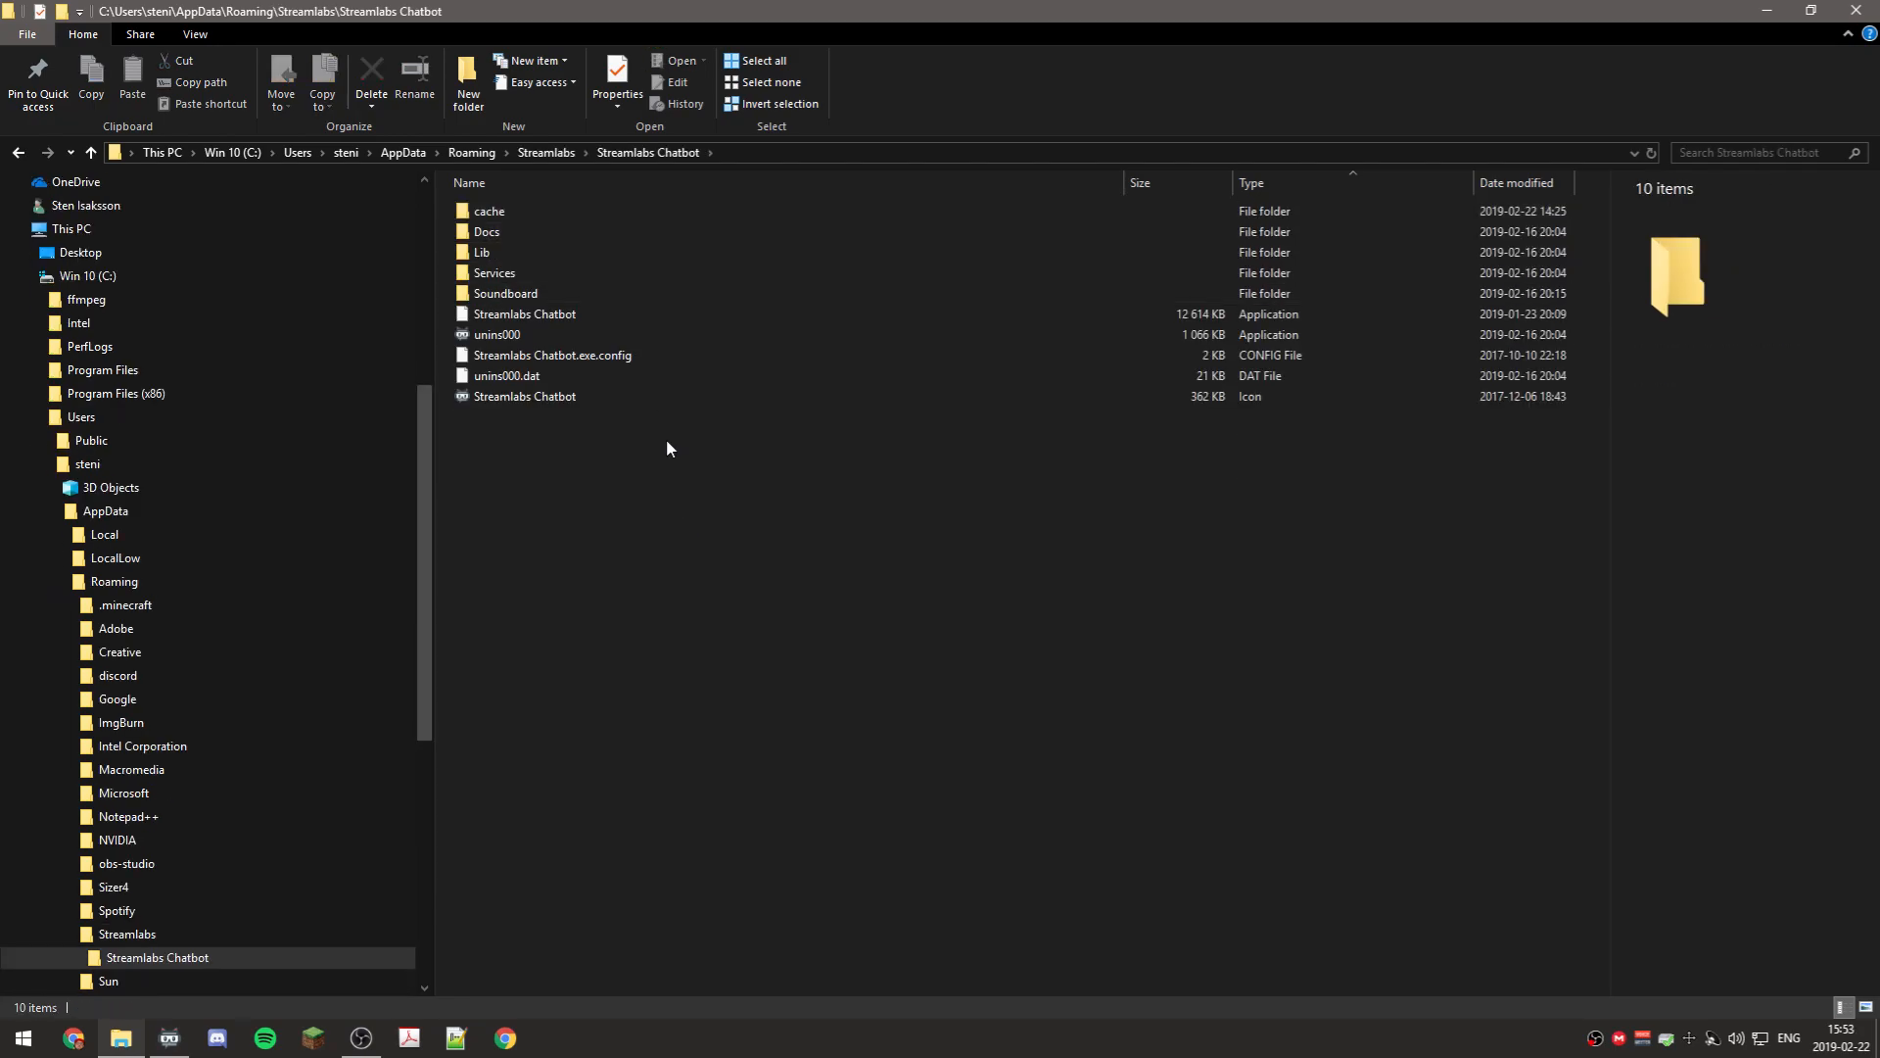
pyautogui.click(541, 295)
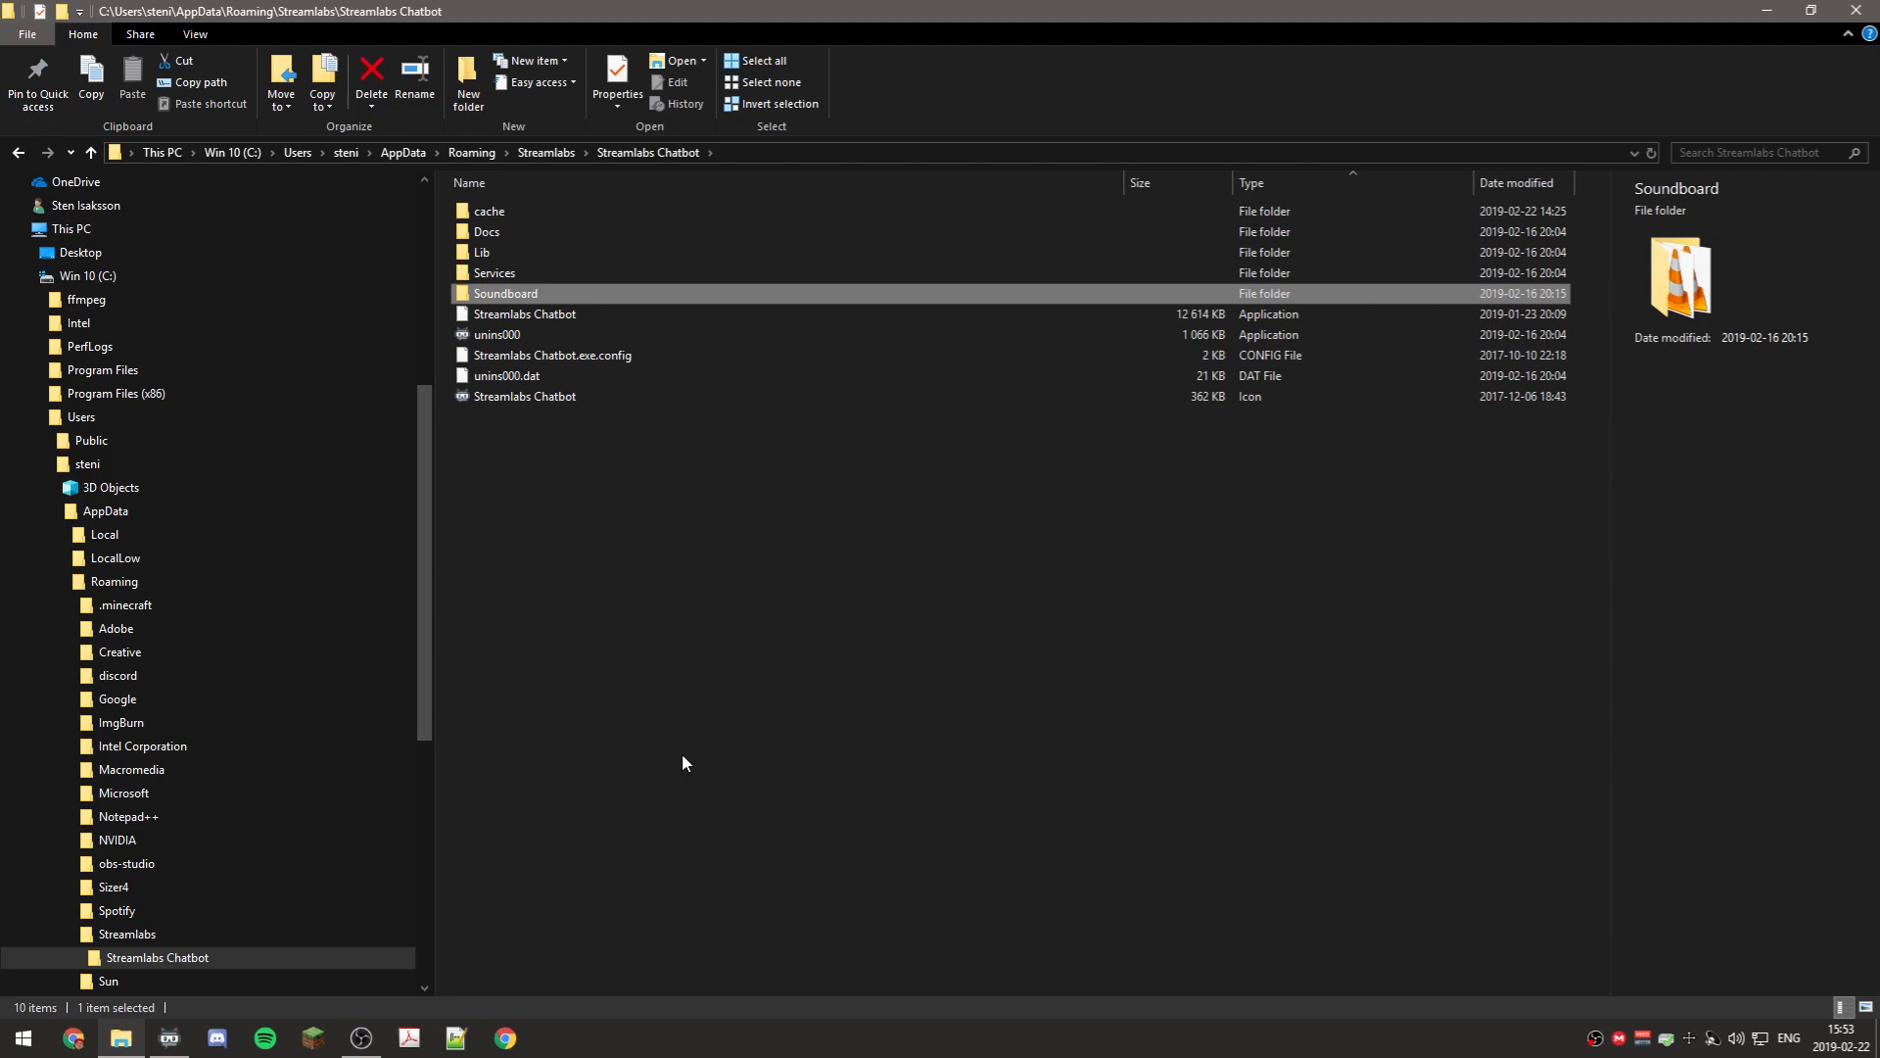
pyautogui.click(1842, 12)
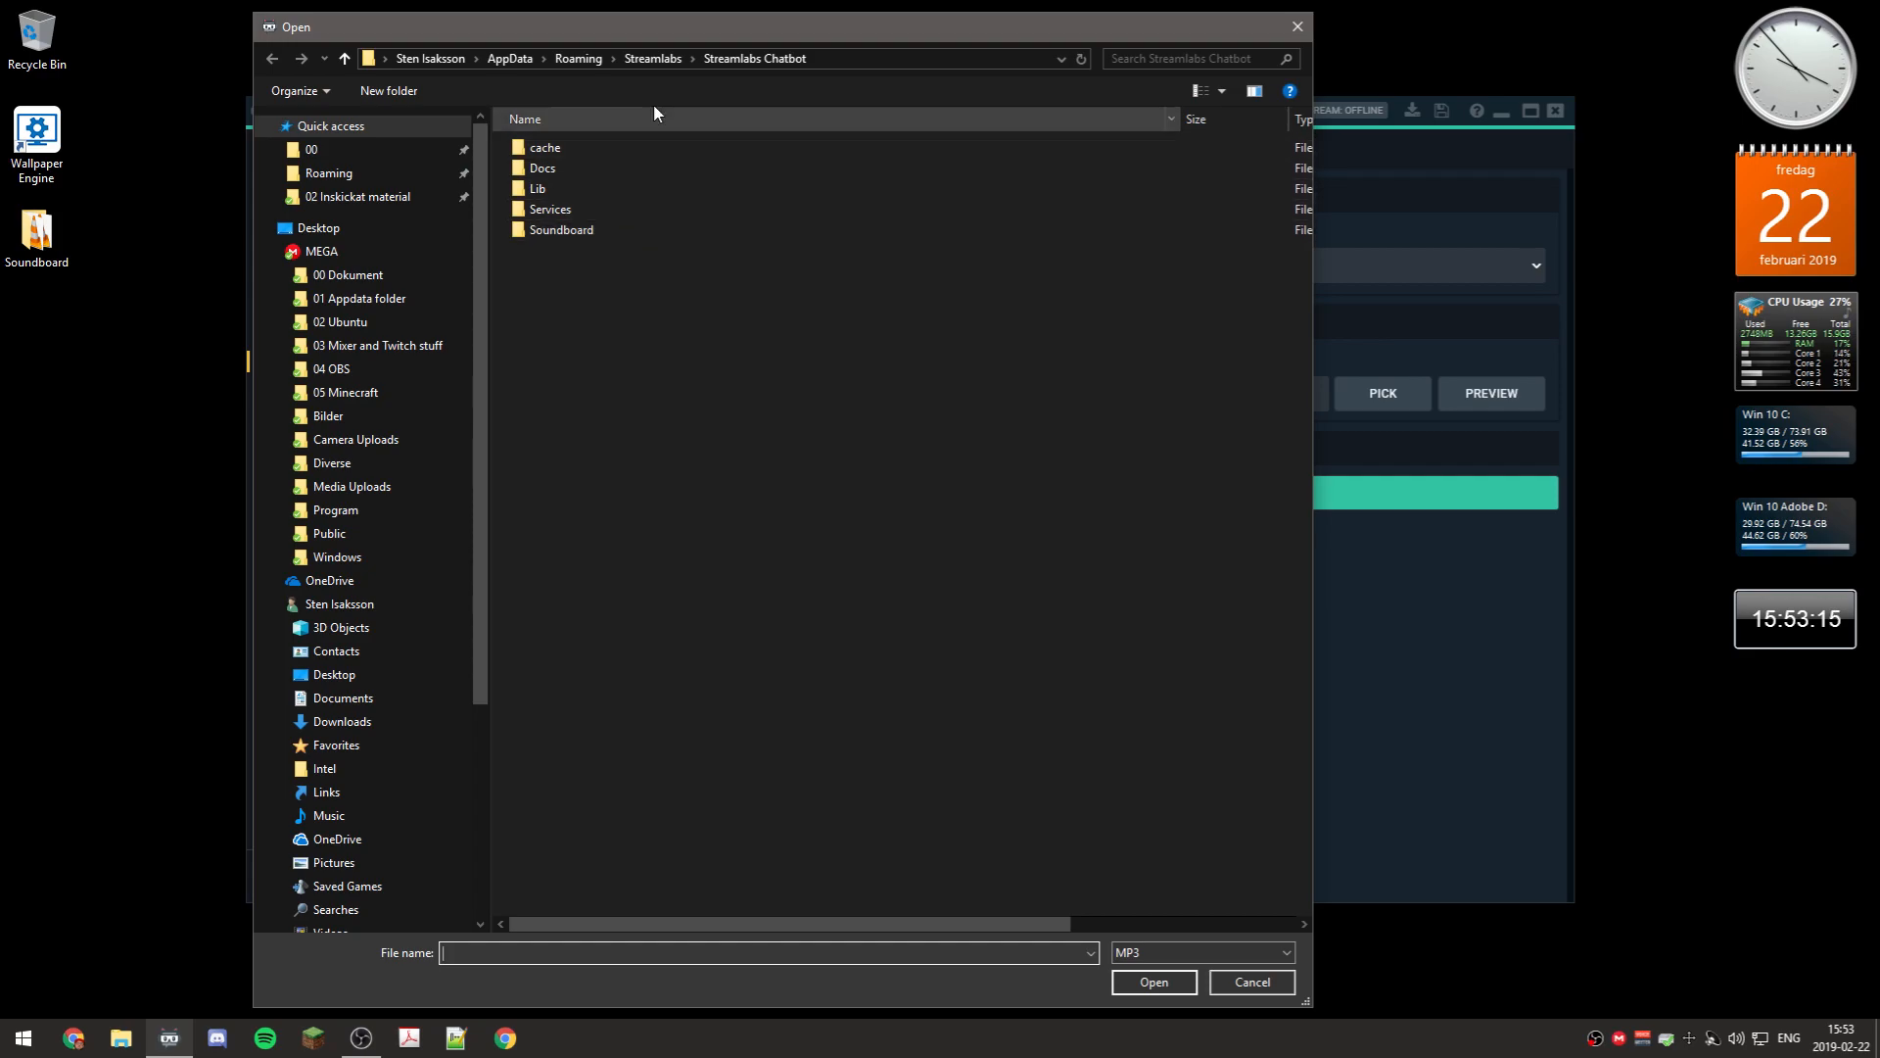
# Choose Fail from the Soundboard folder as the entry's sound file
pyautogui.doubleClick(631, 229)
pyautogui.click(631, 230)
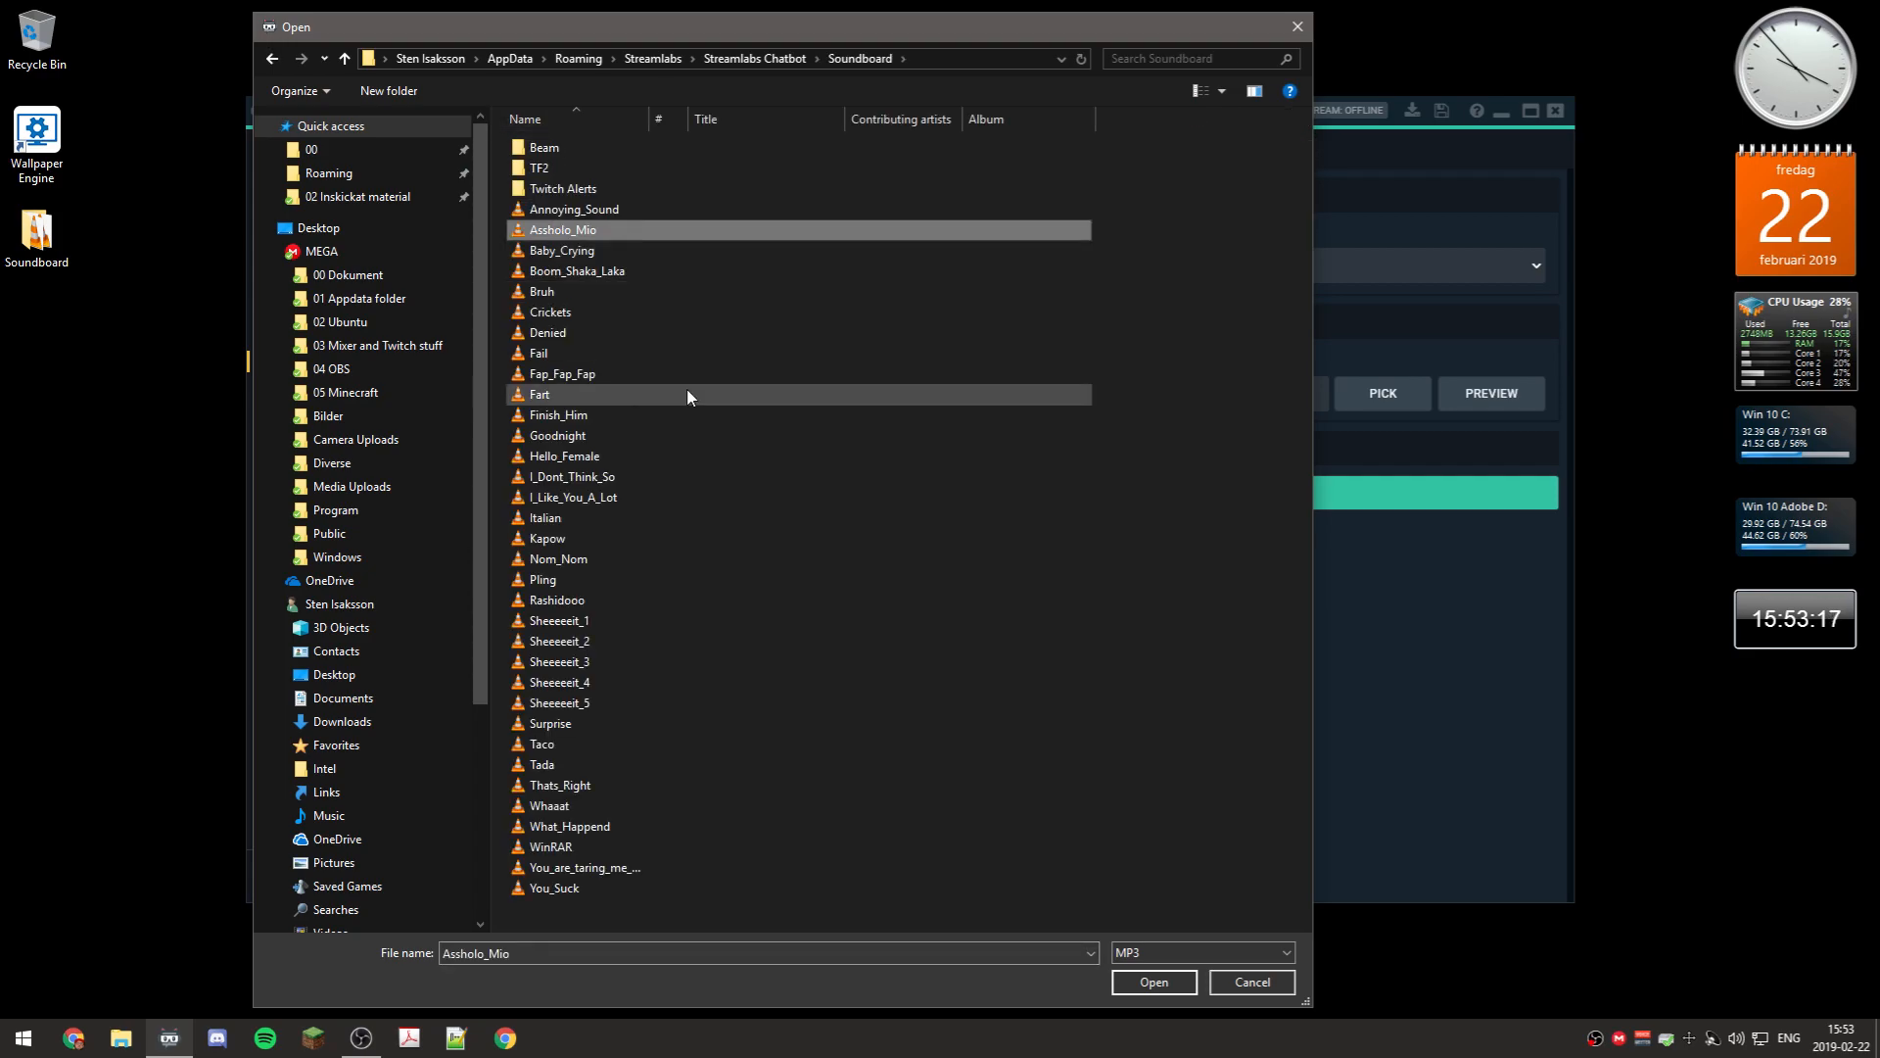
pyautogui.click(650, 353)
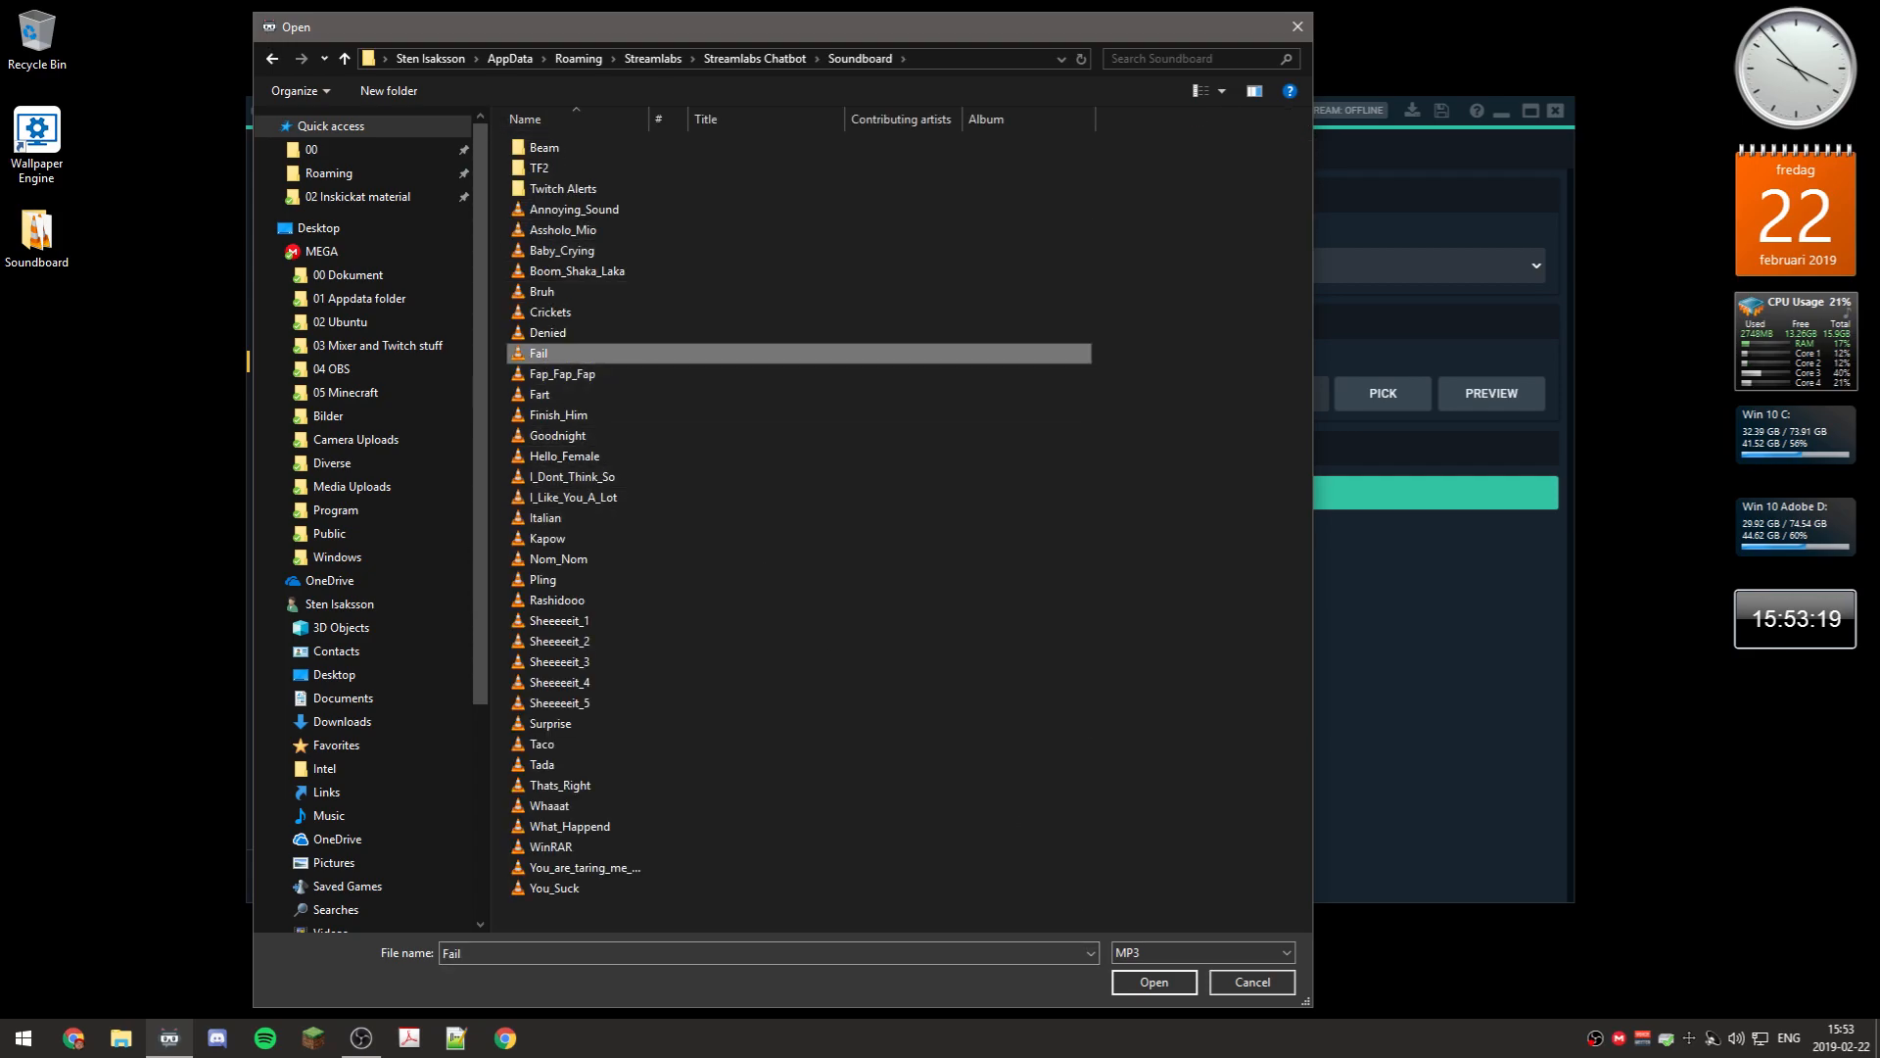
pyautogui.click(1175, 988)
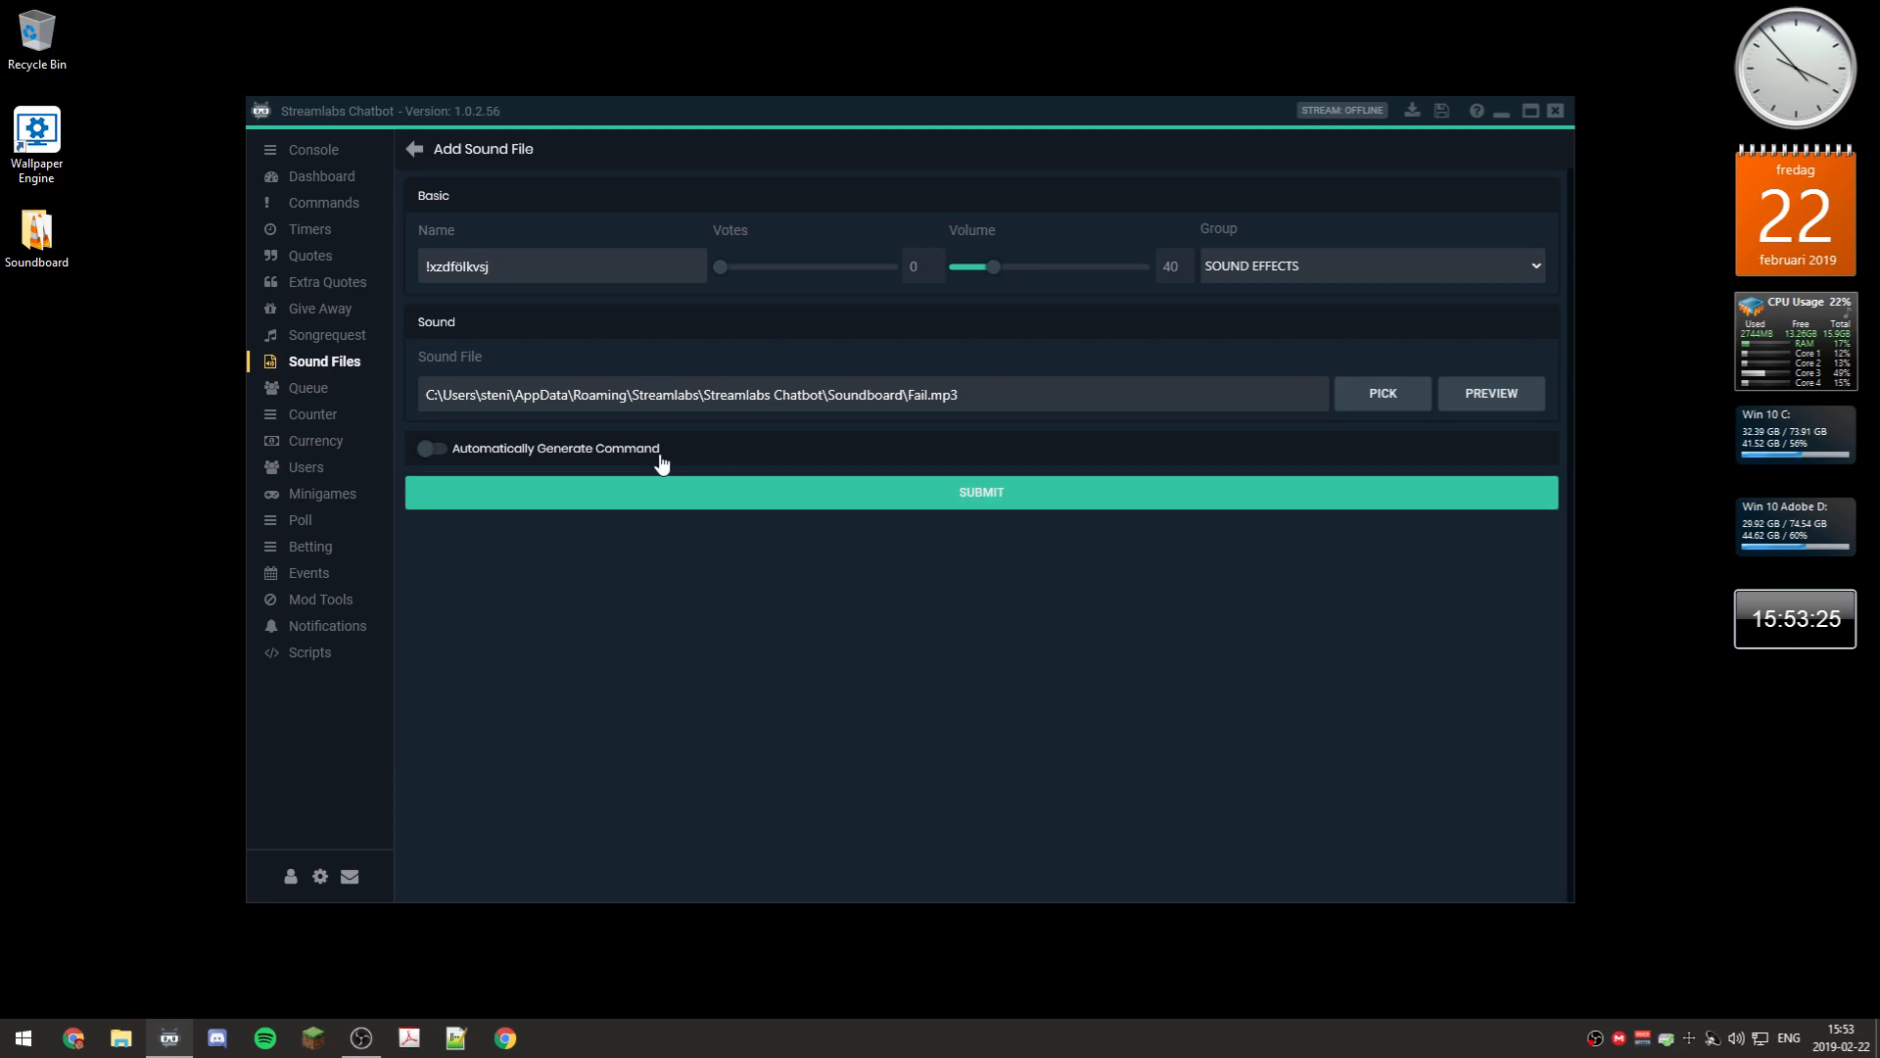
# Enable automatic command generation with a cooldown of 0 minutes and the response sdgfsdgsgd
pyautogui.click(582, 457)
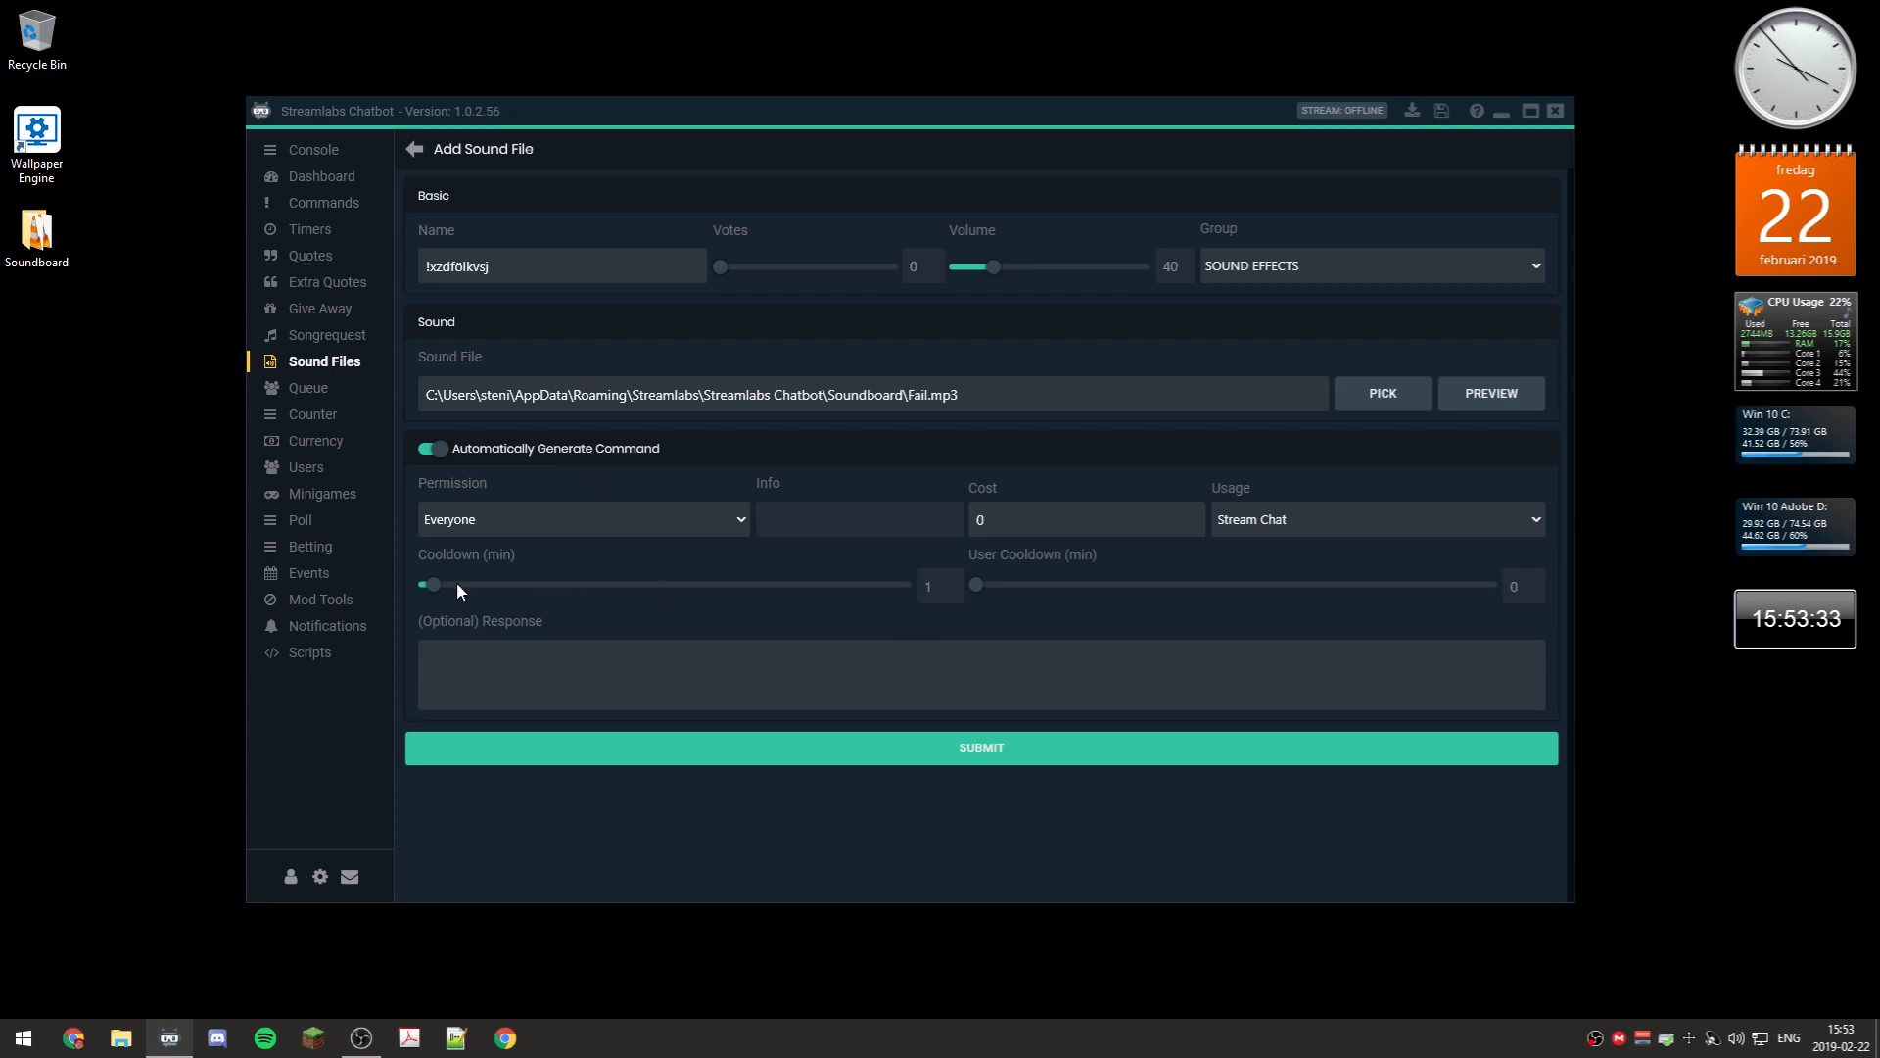
pyautogui.moveTo(434, 589); pyautogui.dragTo(408, 592)
pyautogui.write('sdgfsdgsgd')
# Set the sound's volume to 38, view the group choices and discard the draft sound file entry
pyautogui.moveTo(995, 268); pyautogui.dragTo(1050, 275)
pyautogui.moveTo(1049, 279); pyautogui.dragTo(991, 280)
pyautogui.click(1530, 269)
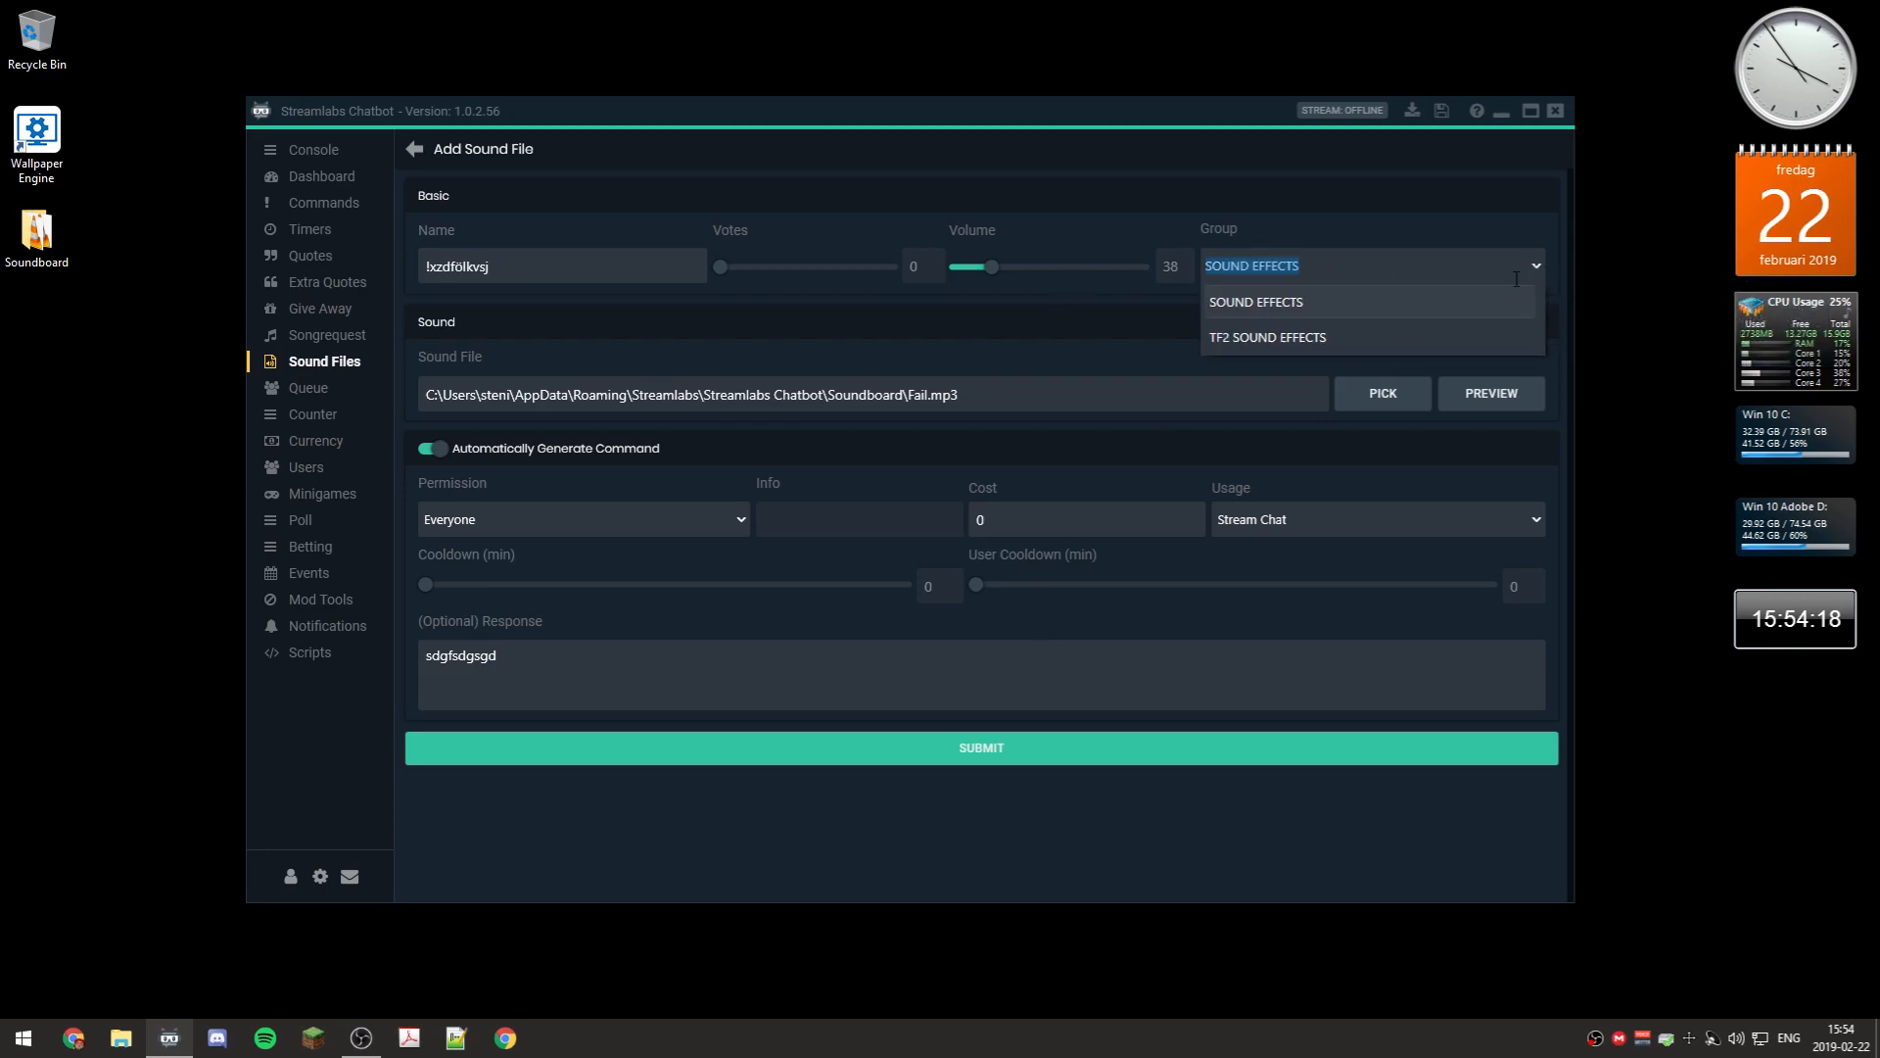
pyautogui.click(1425, 227)
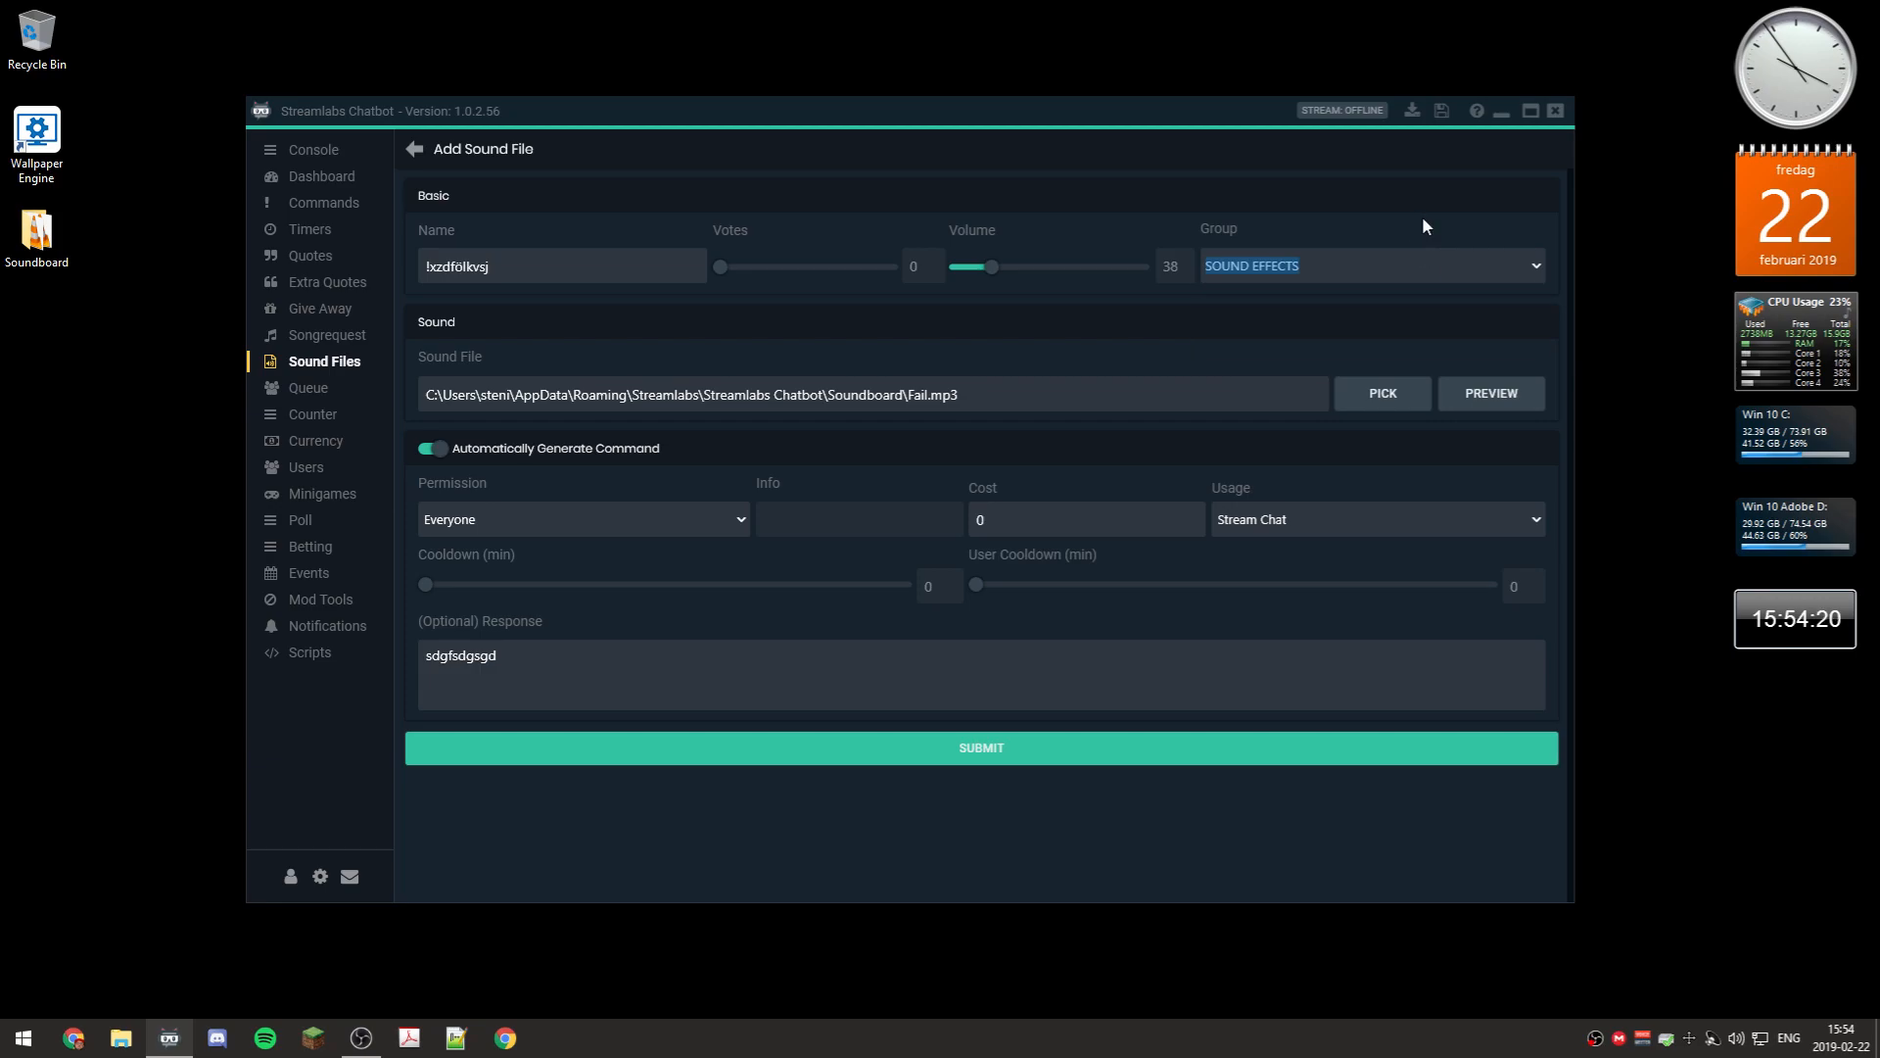
pyautogui.click(1308, 319)
pyautogui.moveTo(1307, 266)
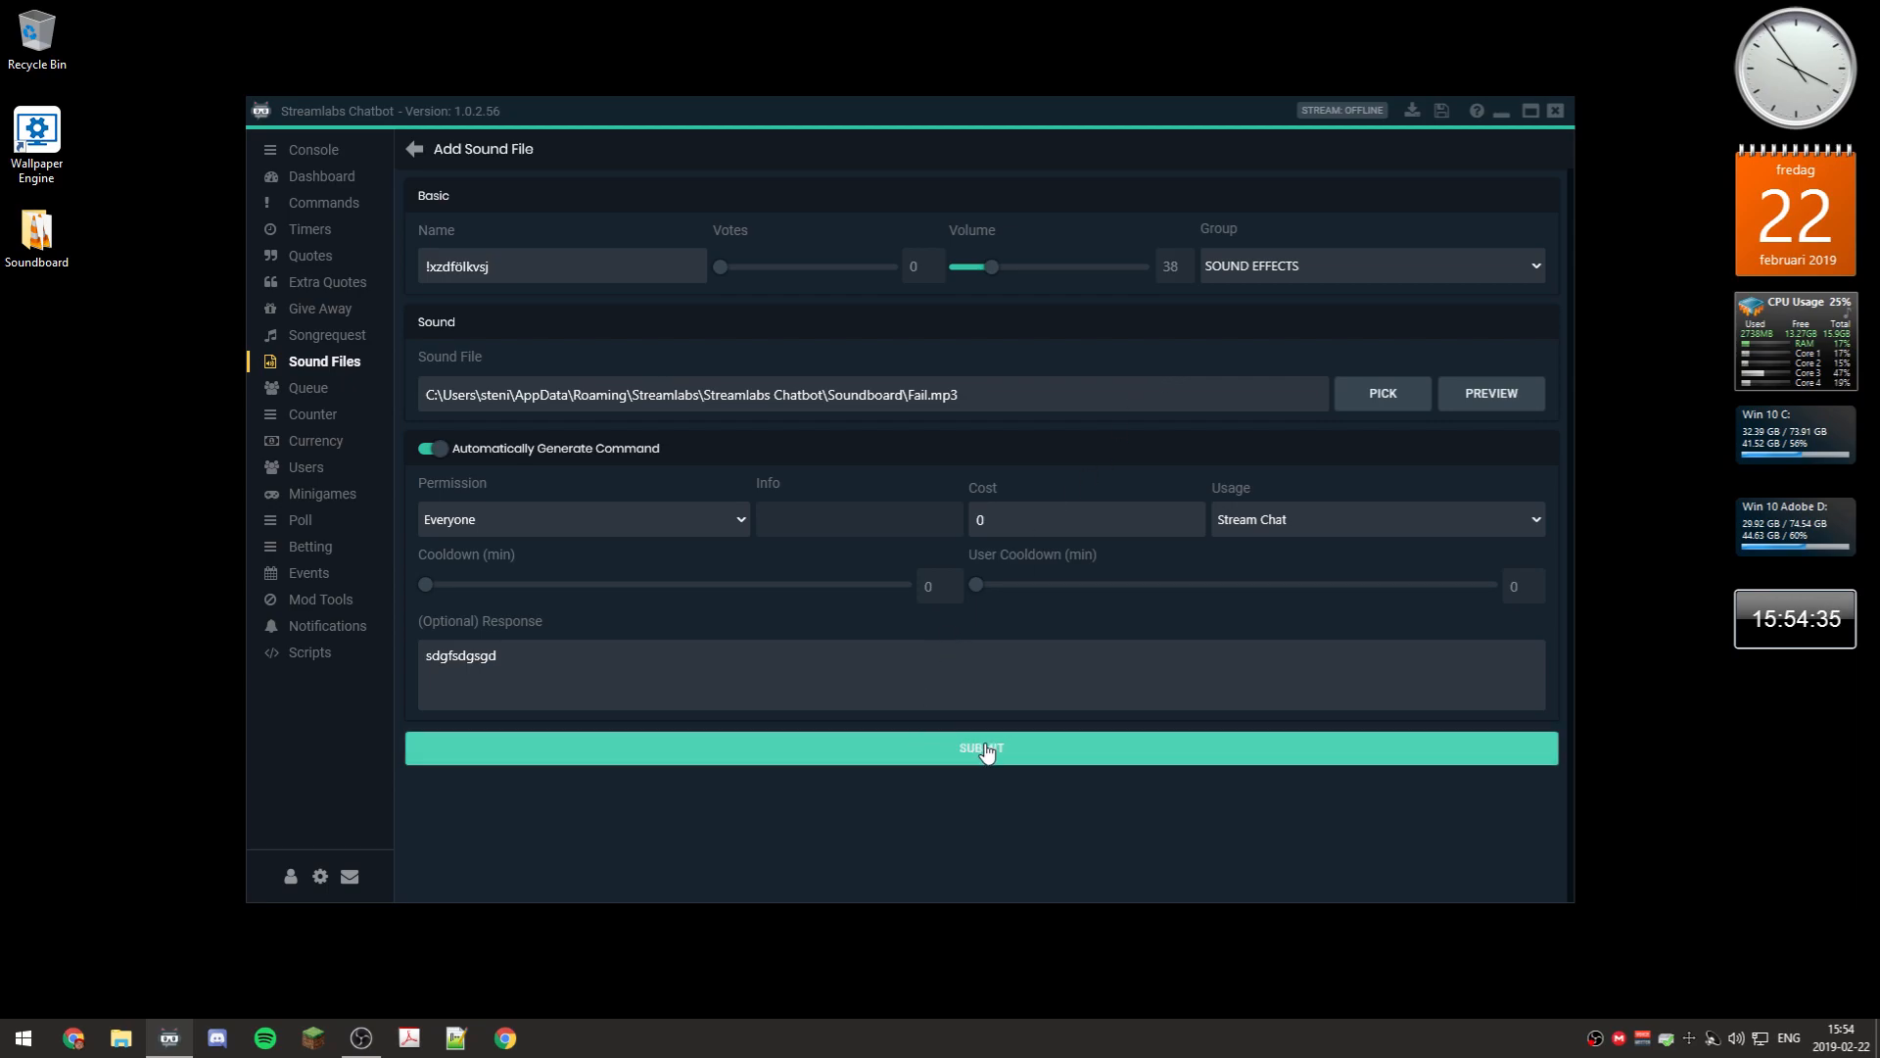
pyautogui.click(416, 152)
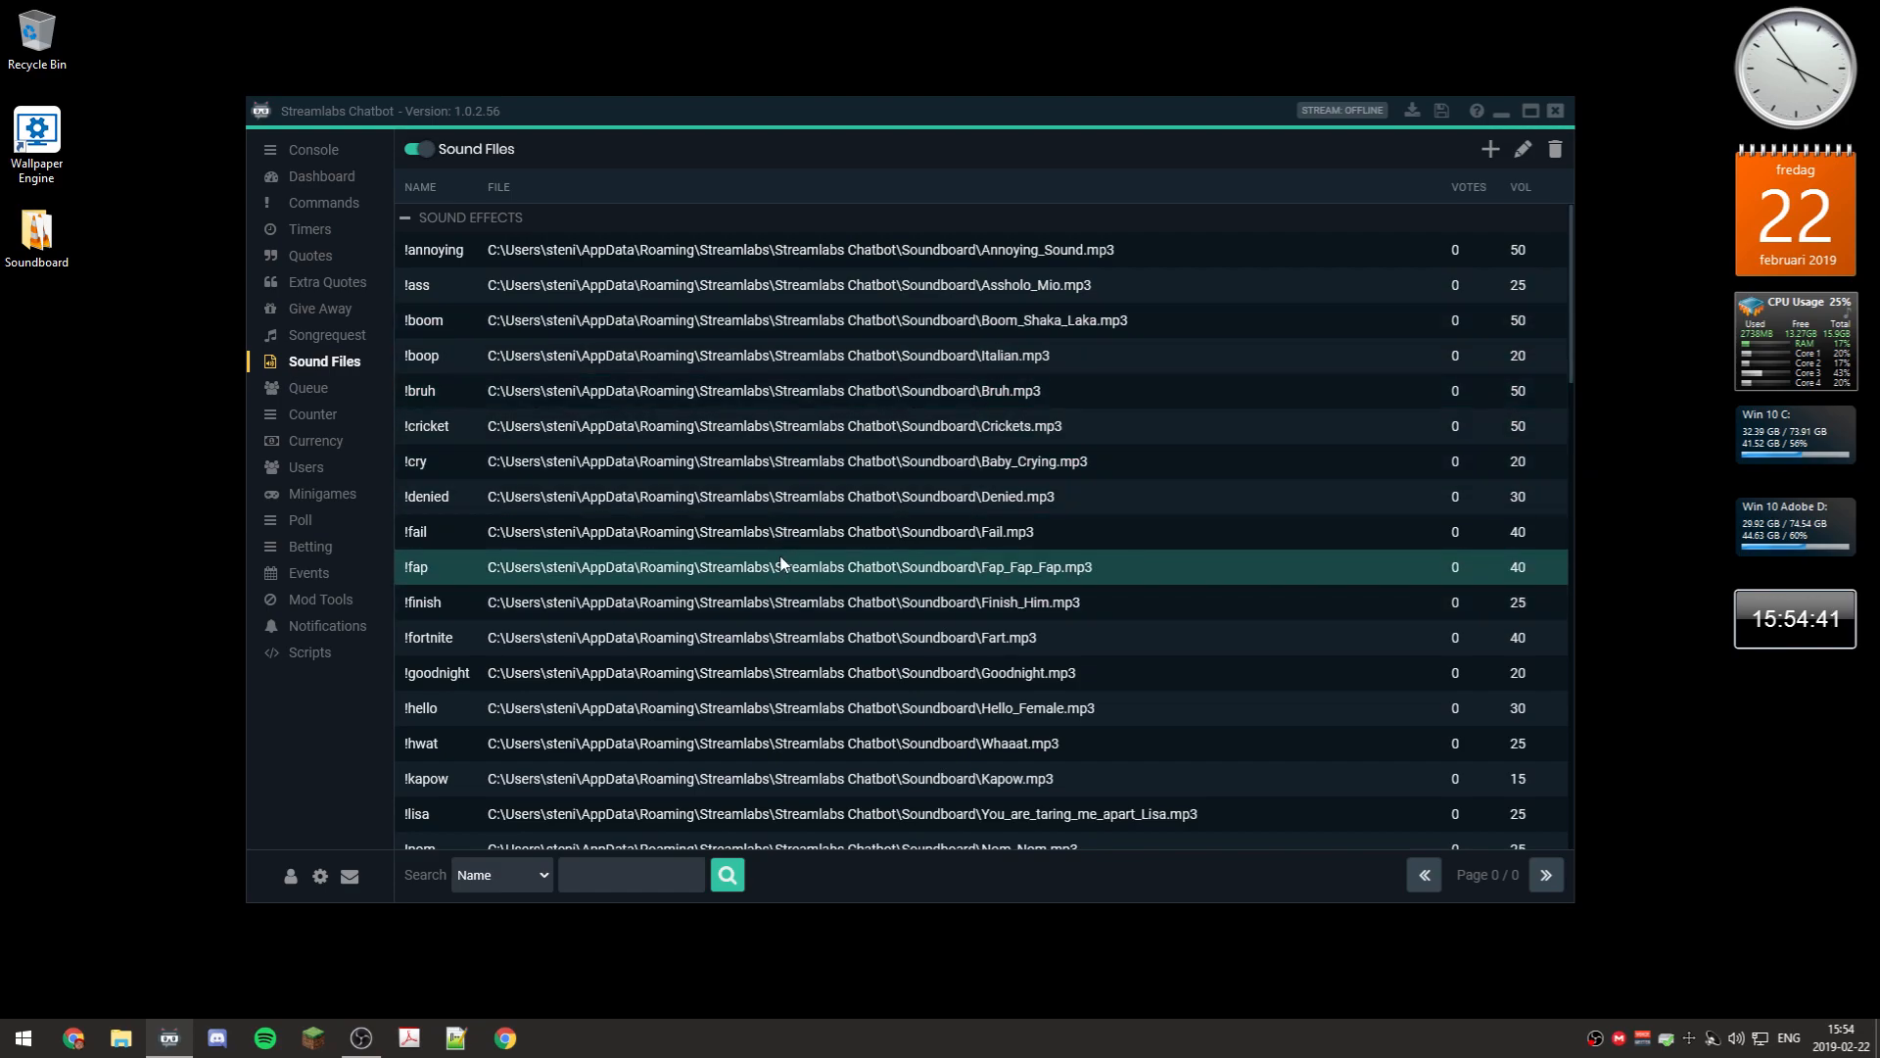
# Examine the command list's general, notification and sound effect groups, including the sound tags in the responses
pyautogui.click(332, 205)
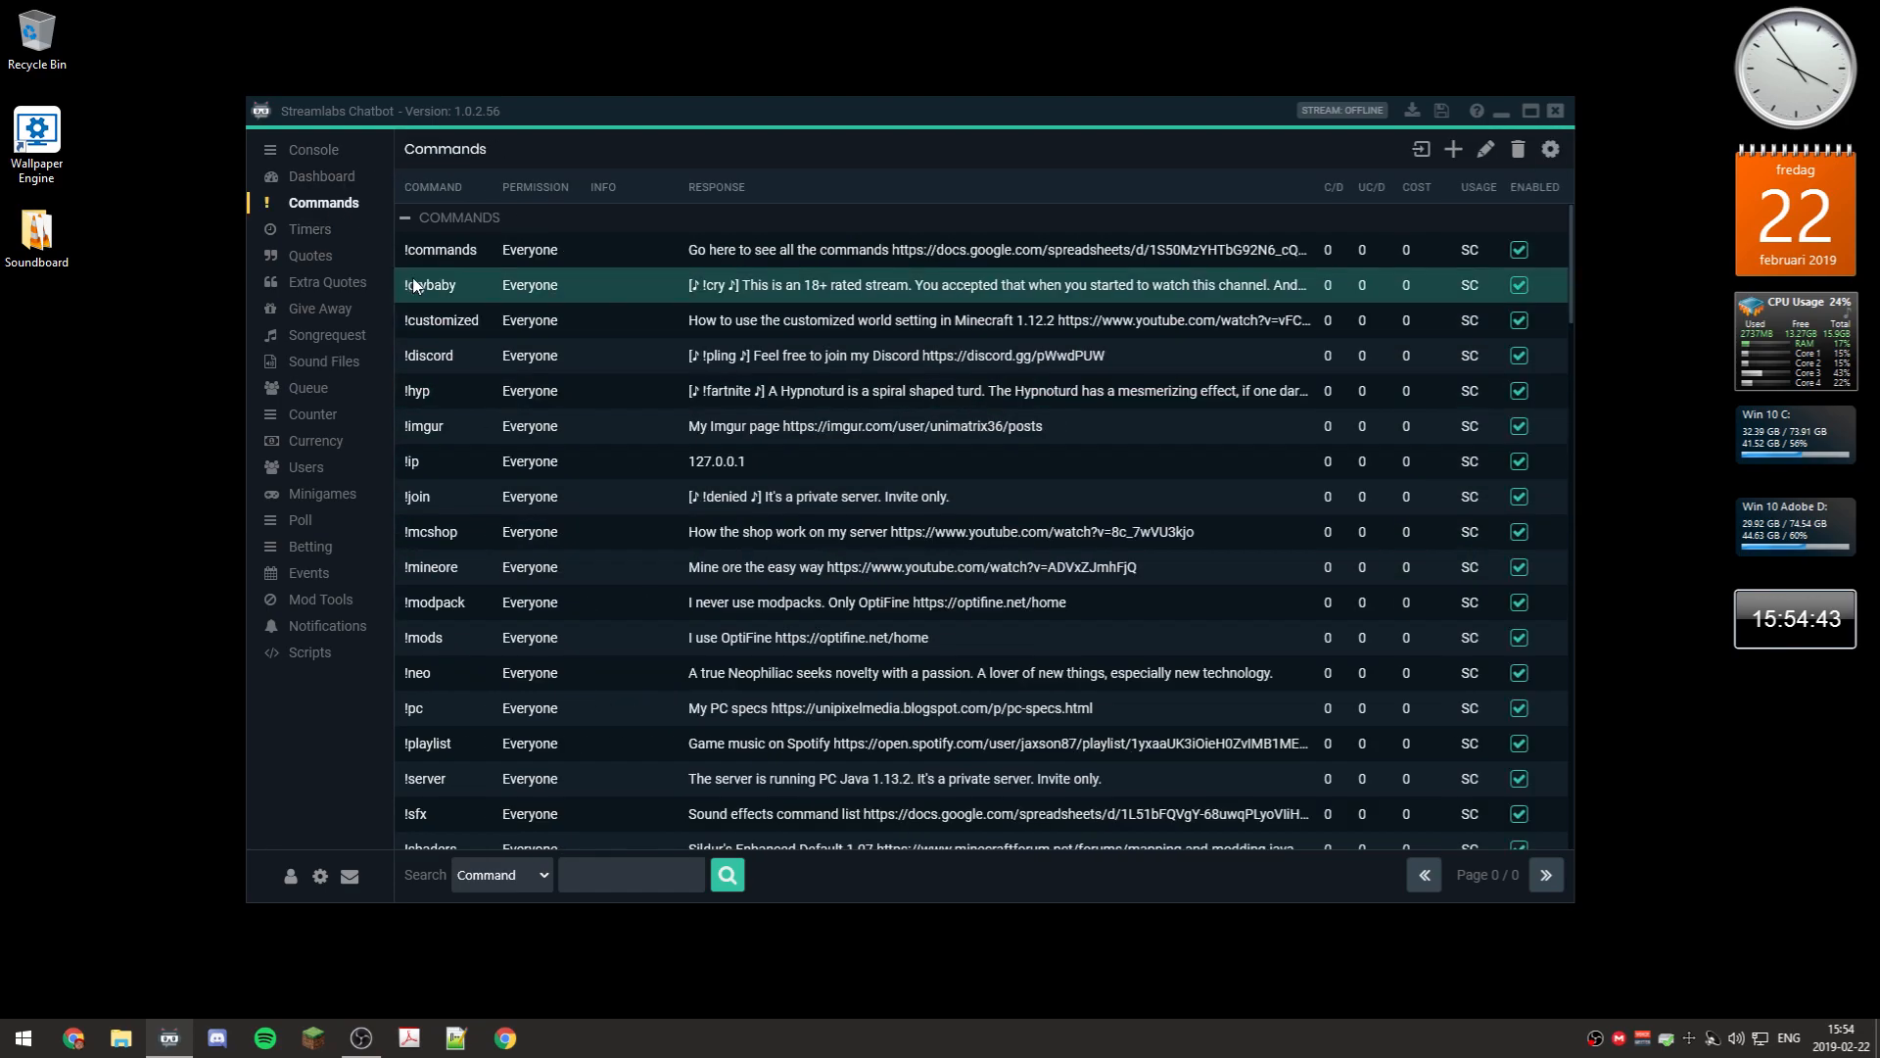
pyautogui.scroll(-1, 678, 386)
pyautogui.scroll(1, 680, 390)
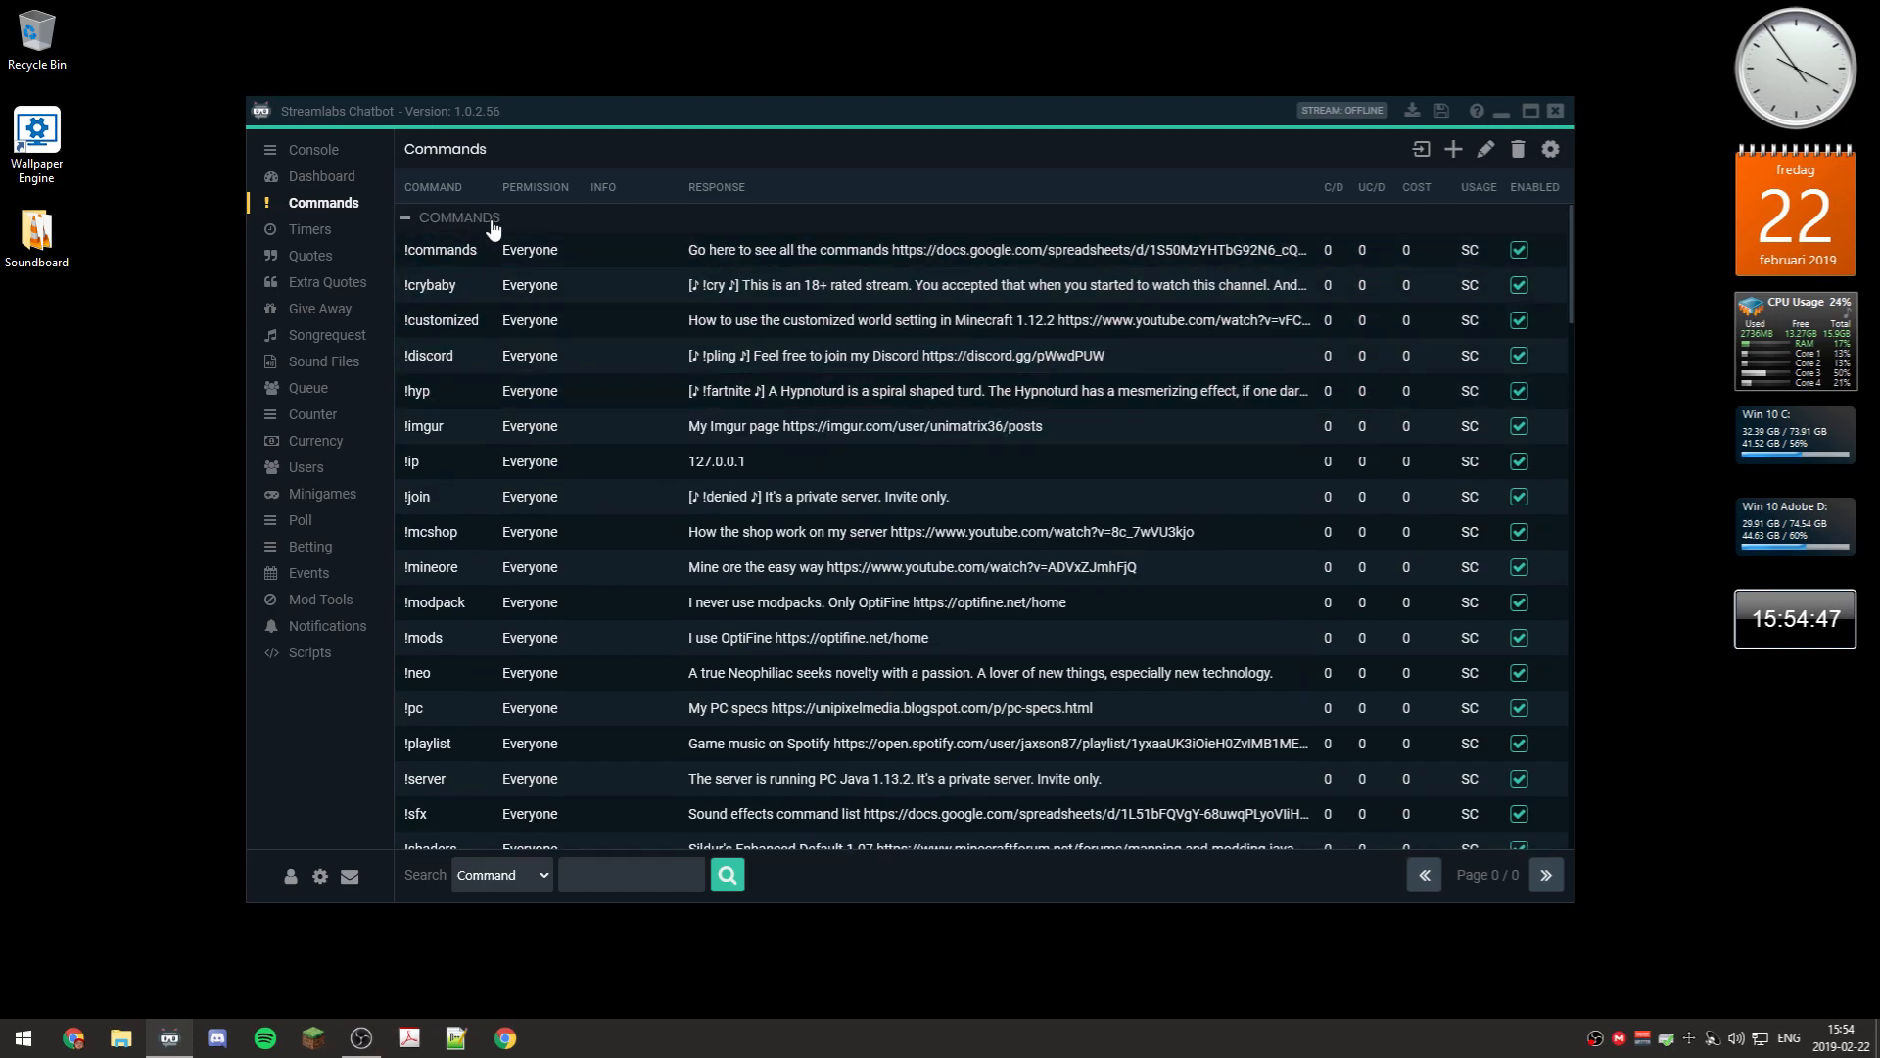
pyautogui.scroll(-4, 613, 350)
pyautogui.scroll(-8, 626, 351)
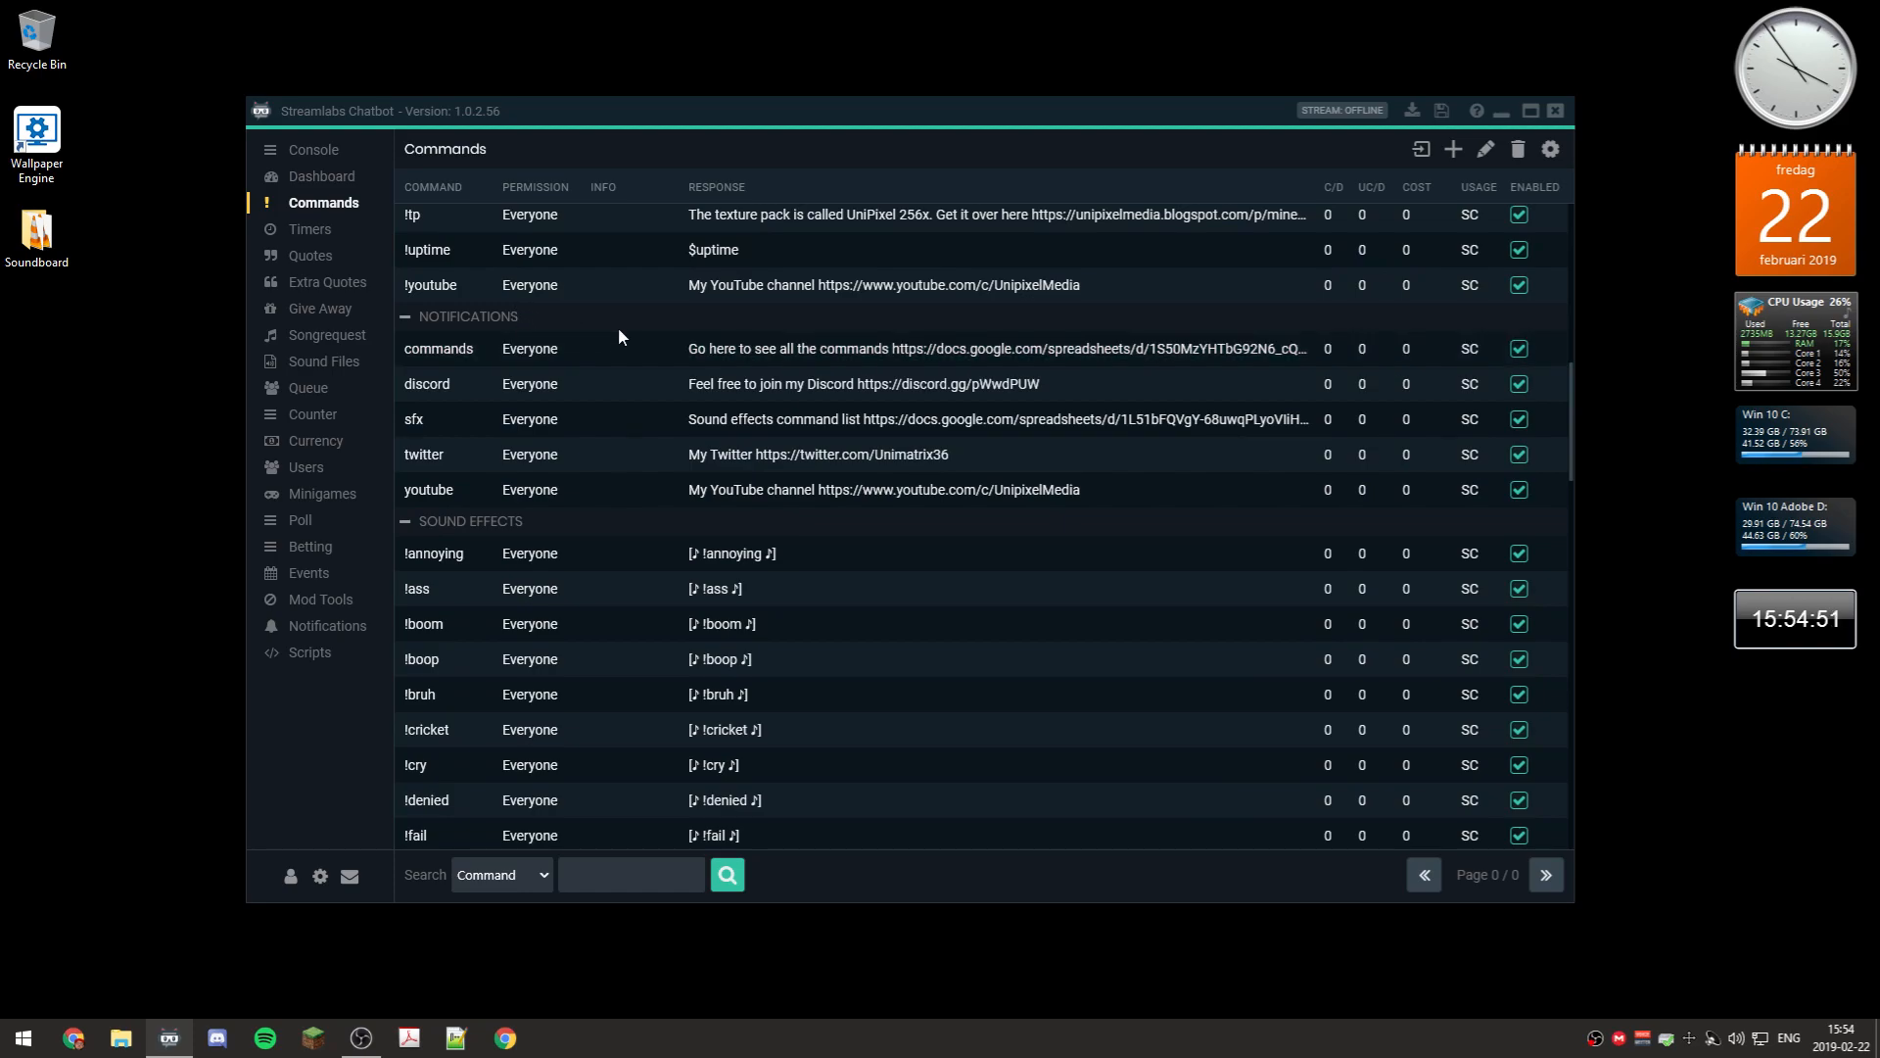
pyautogui.click(627, 391)
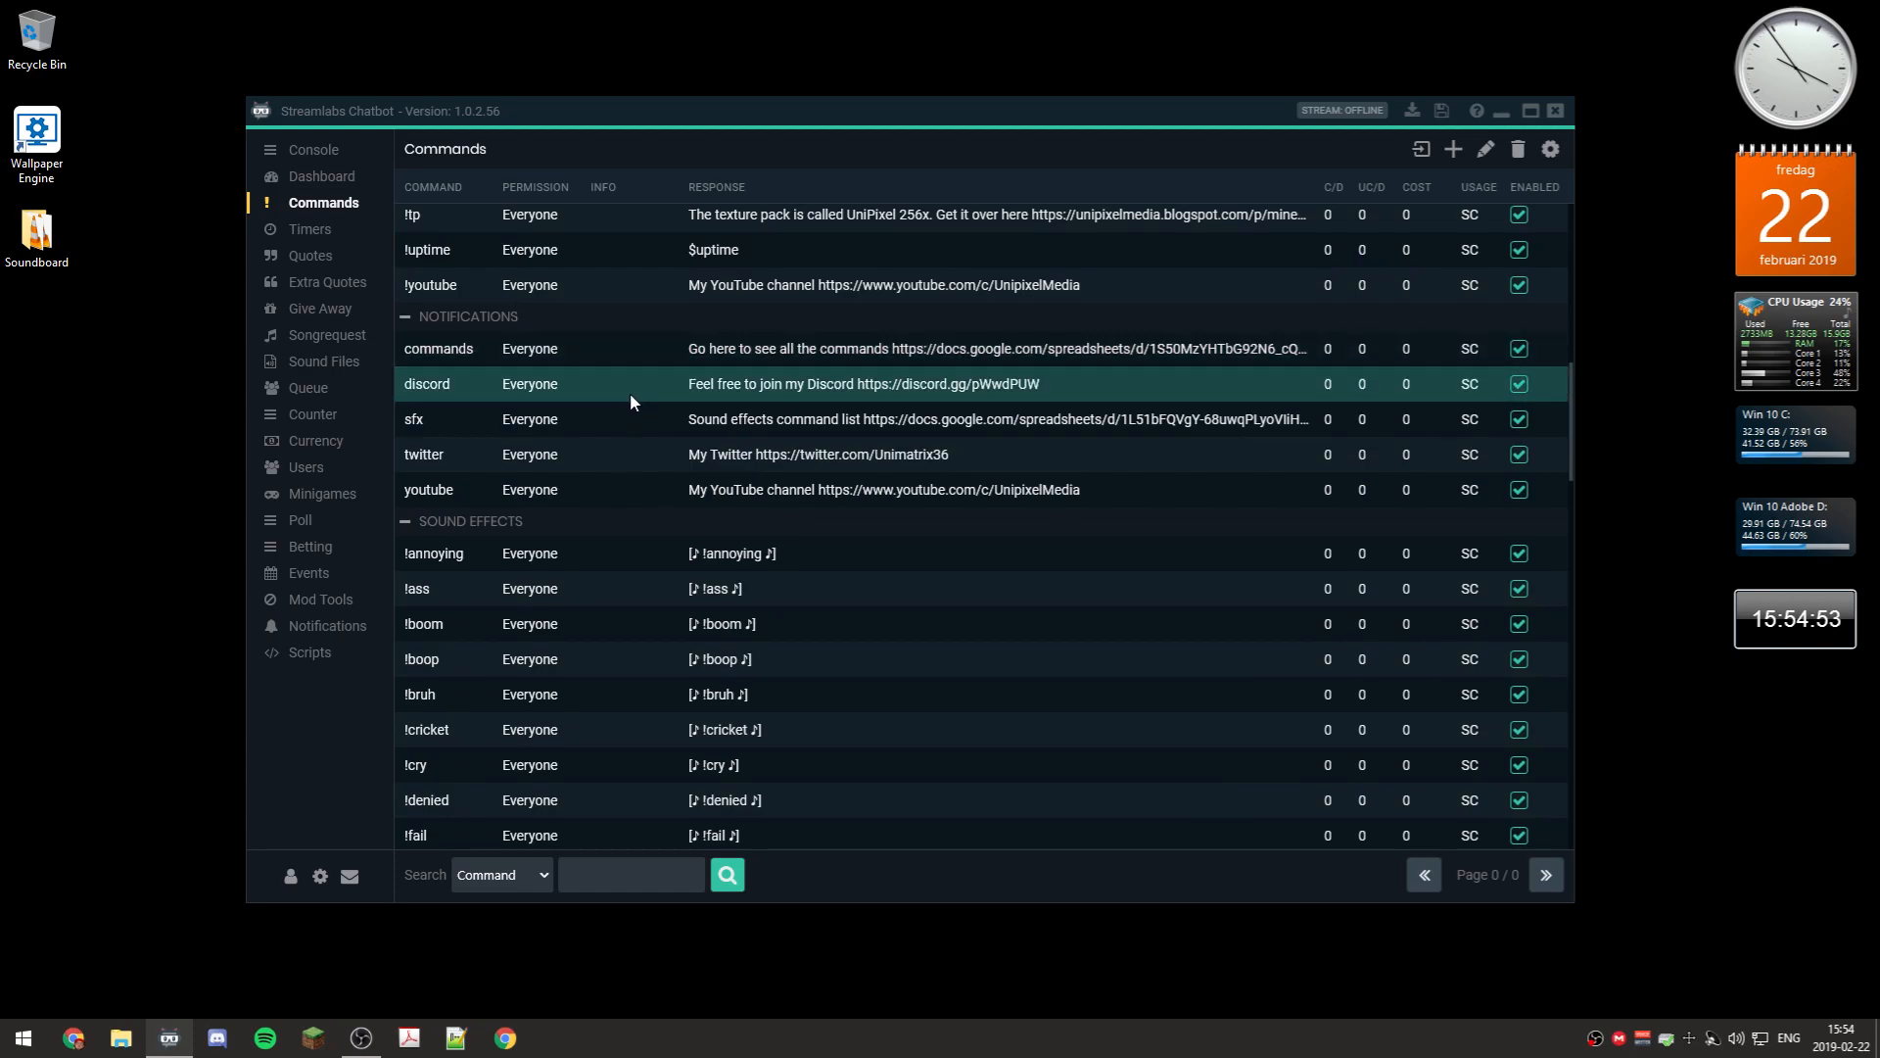
pyautogui.scroll(-1, 633, 397)
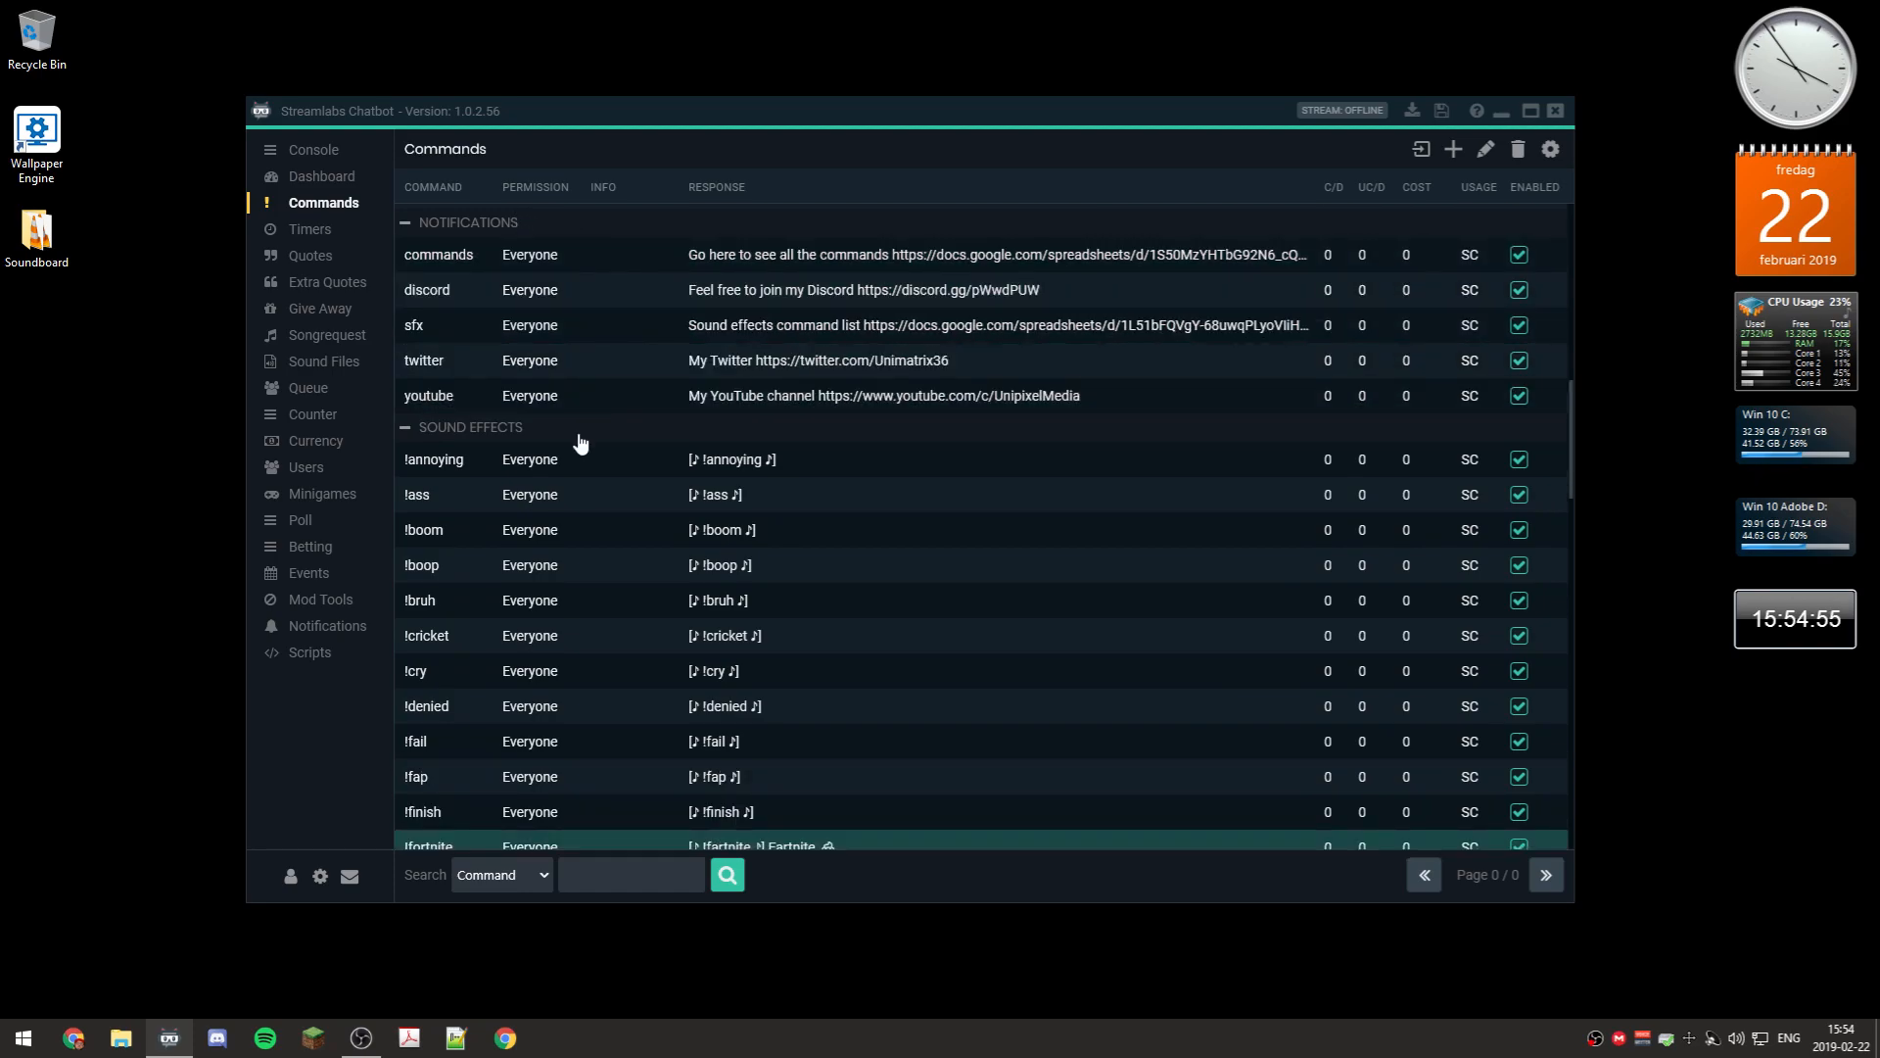
pyautogui.scroll(-2, 582, 432)
pyautogui.scroll(-3, 596, 448)
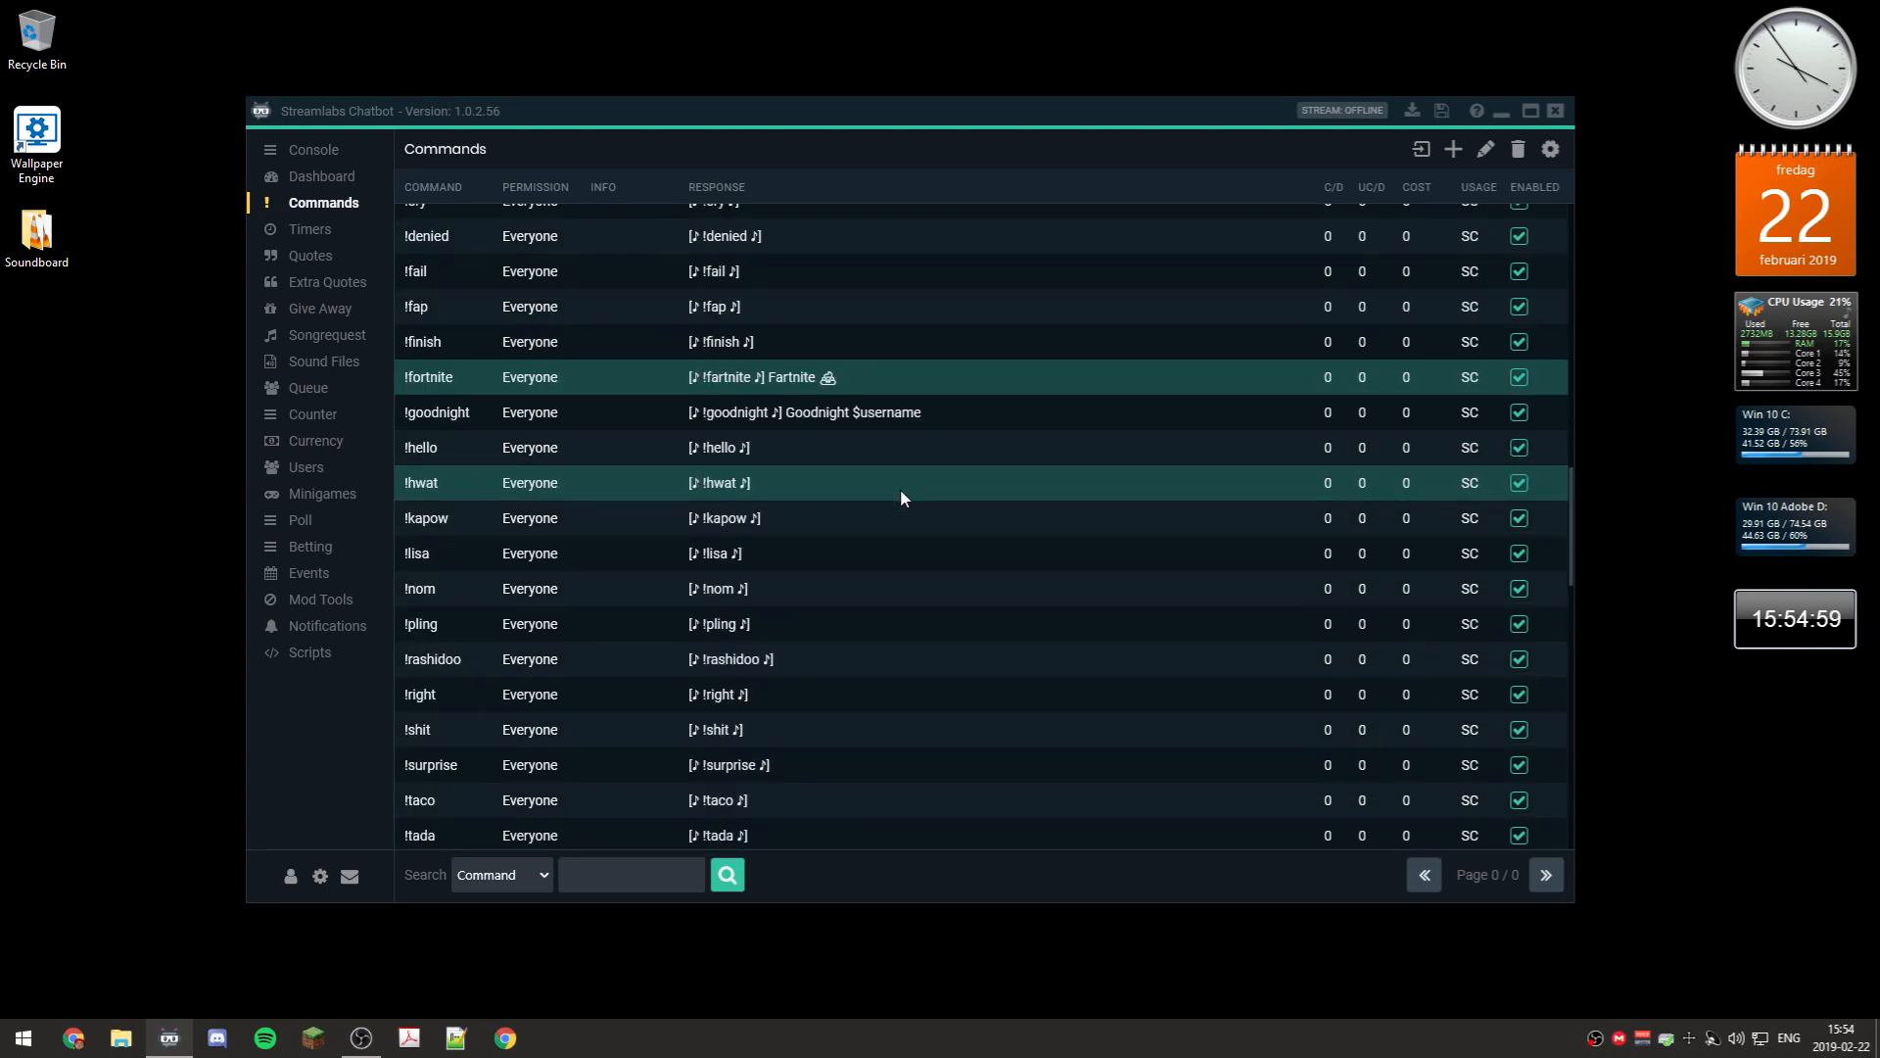
# Open the !fortnite command for editing, browse its available sound files and leave without choosing one
pyautogui.click(1486, 149)
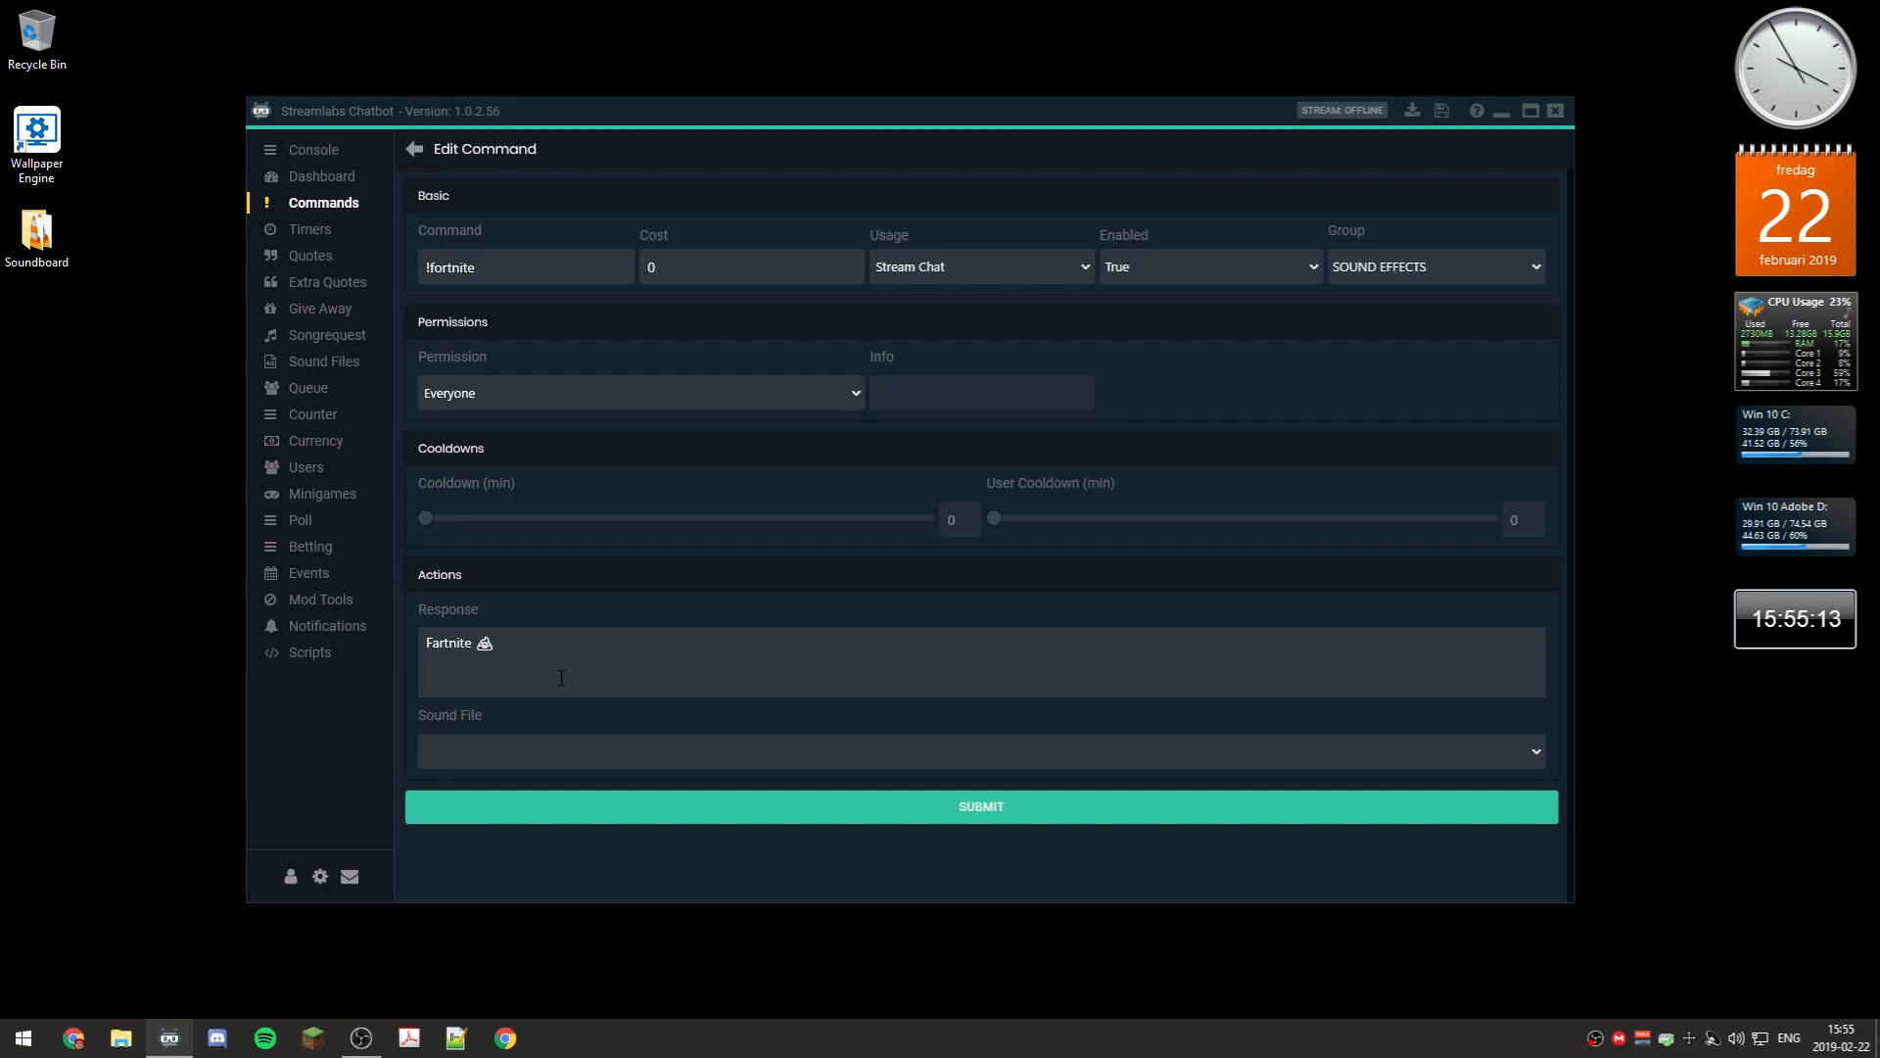
pyautogui.click(644, 752)
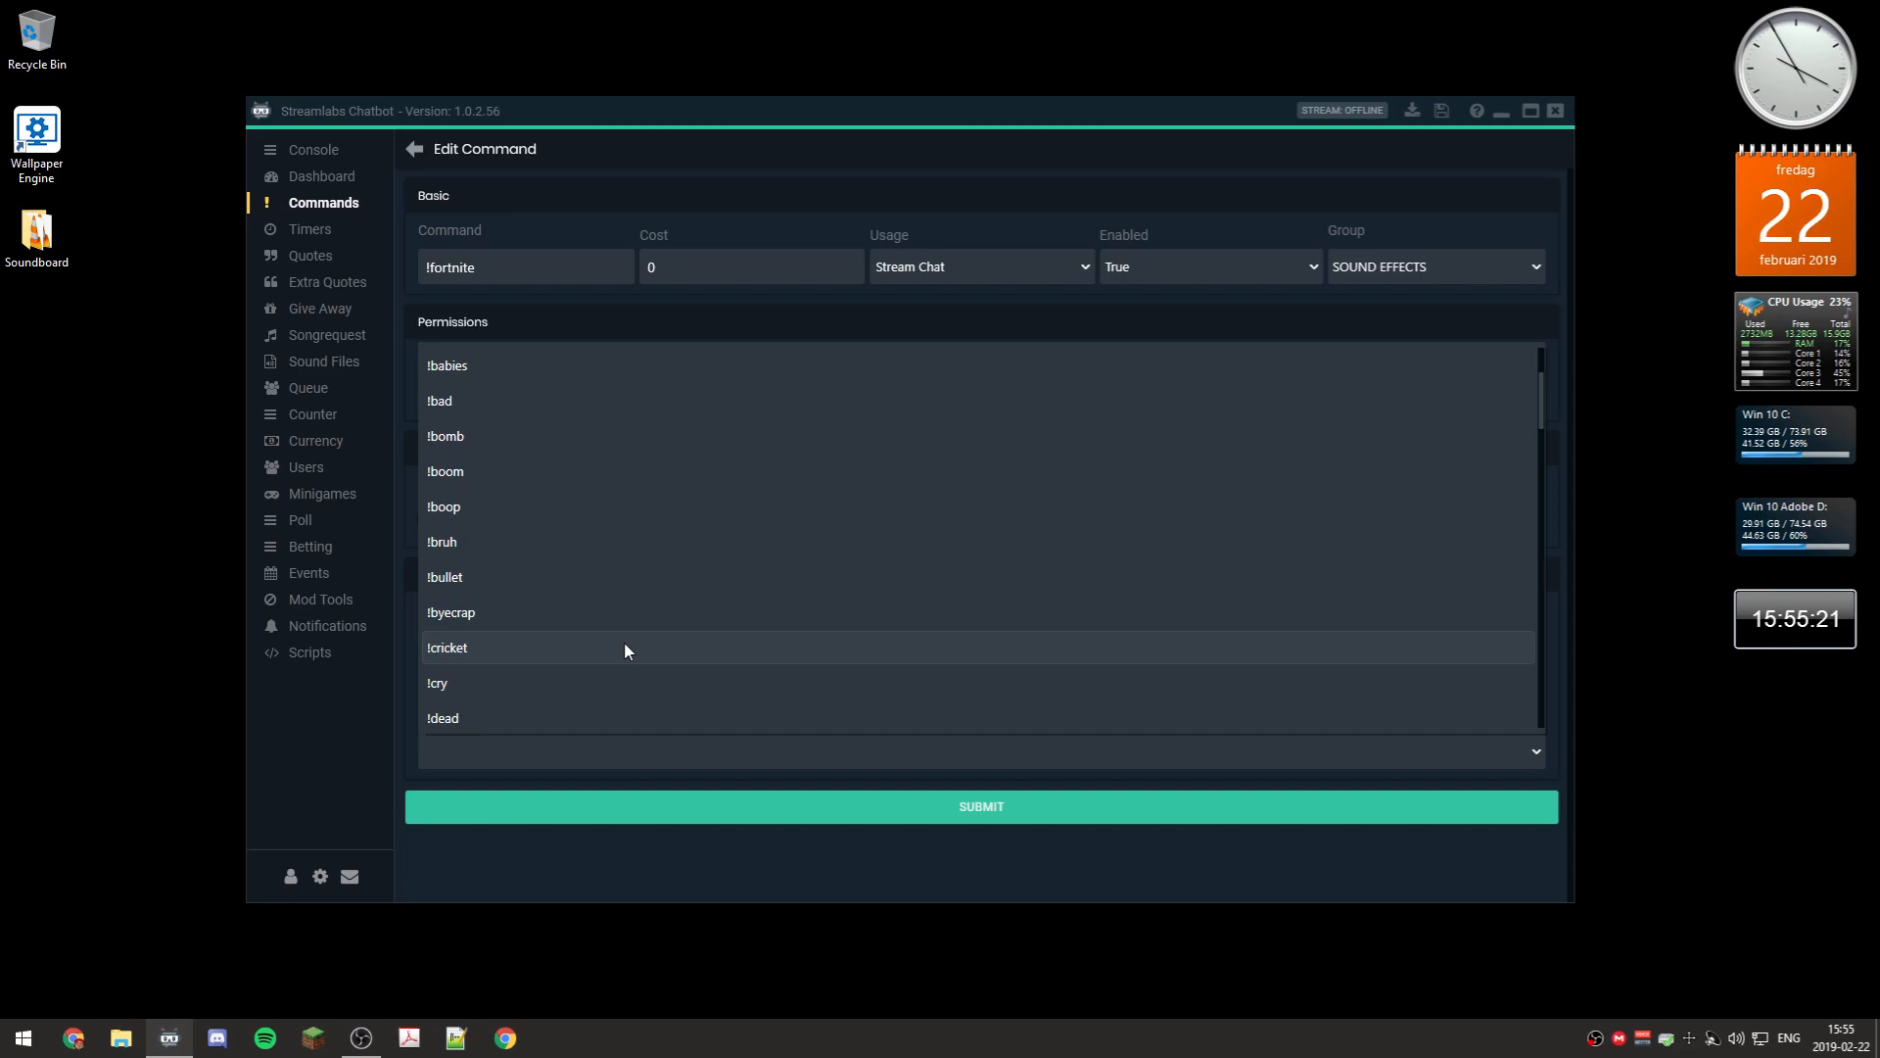
pyautogui.scroll(-2, 628, 653)
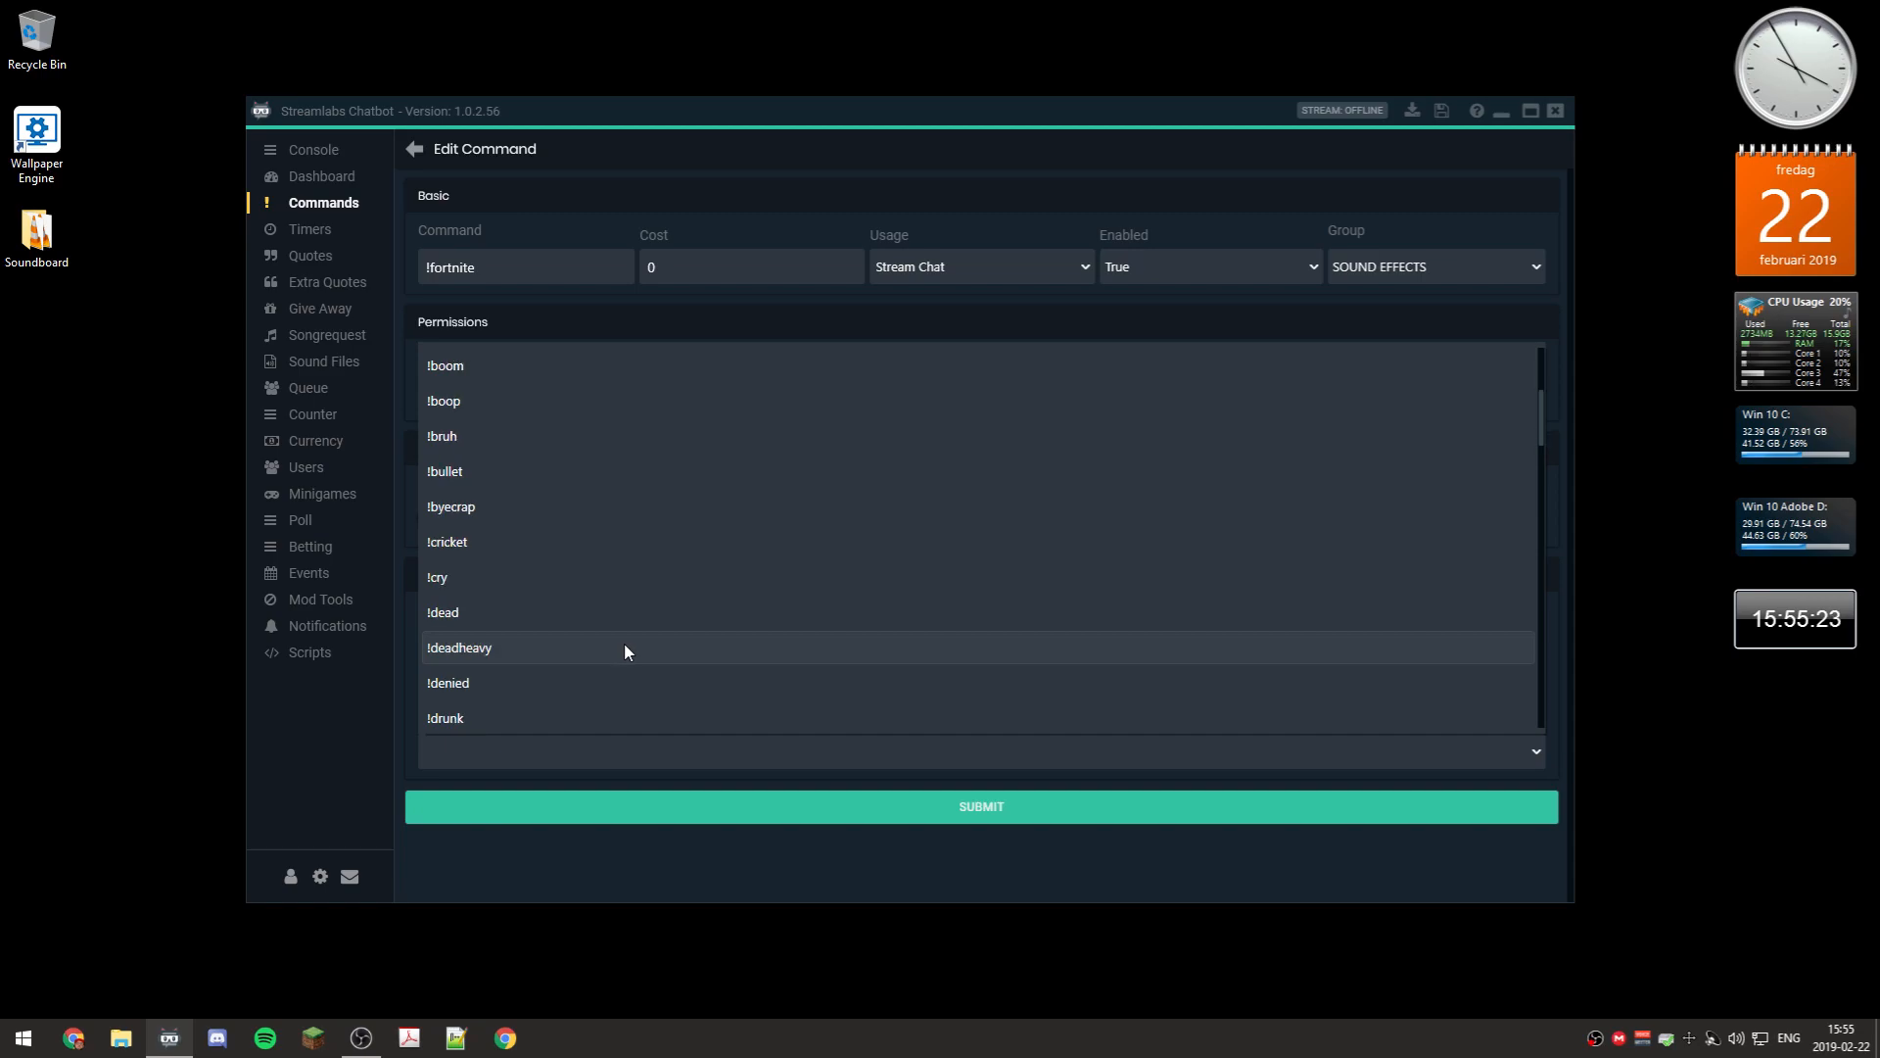
pyautogui.scroll(1, 625, 648)
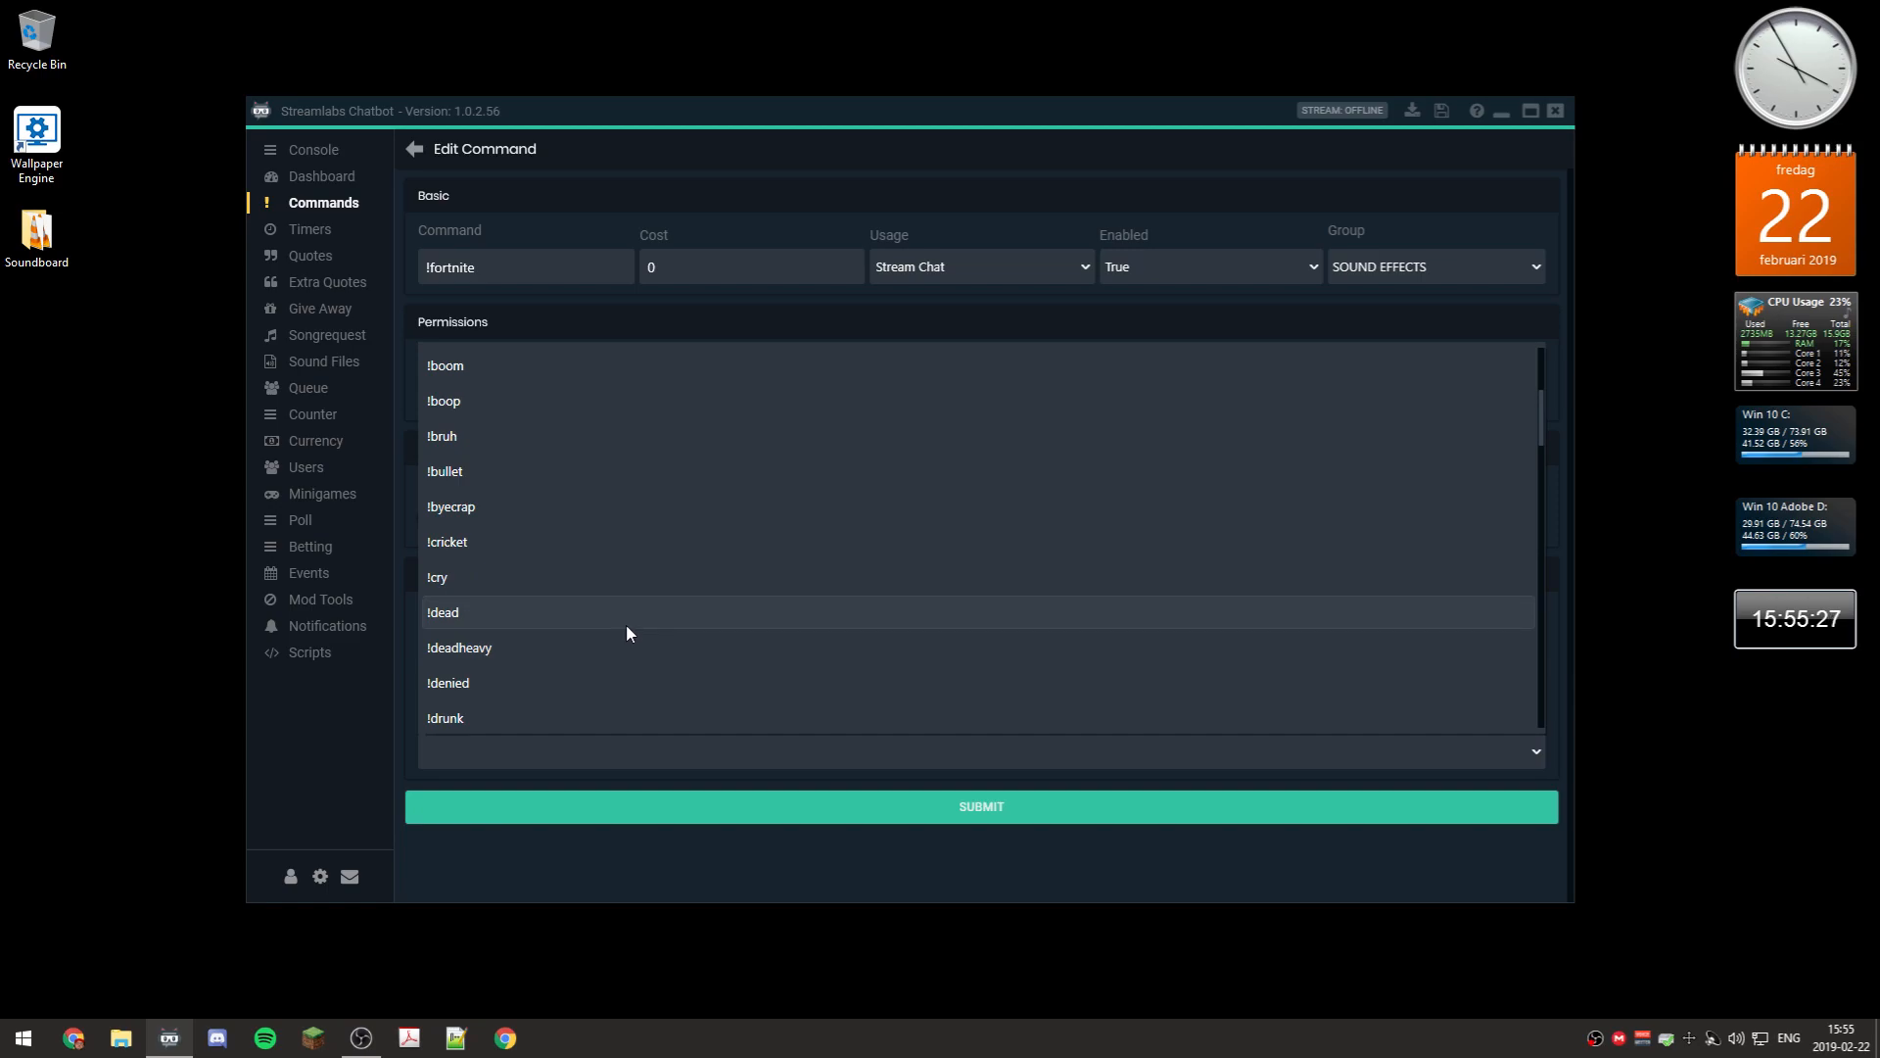
pyautogui.scroll(3, 626, 625)
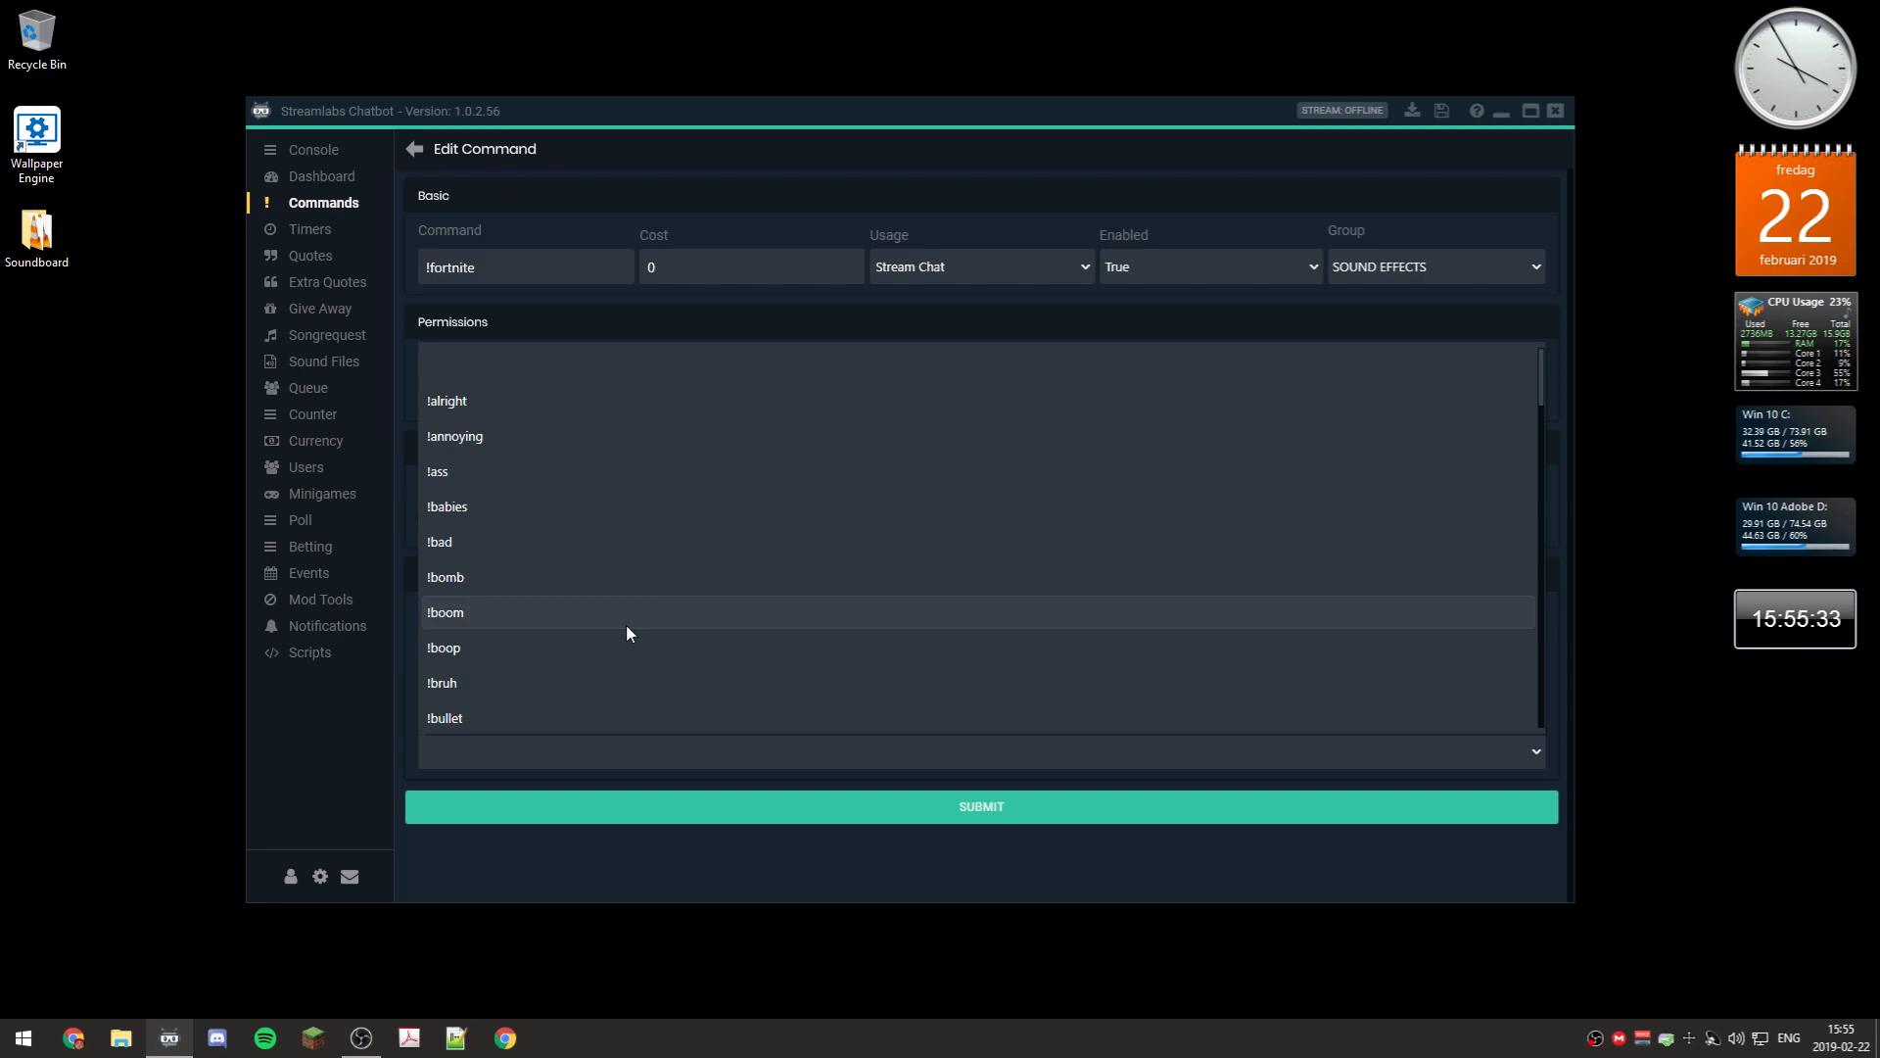
pyautogui.scroll(-1, 625, 625)
pyautogui.scroll(-1, 626, 625)
pyautogui.scroll(-2, 626, 625)
pyautogui.scroll(-1, 627, 633)
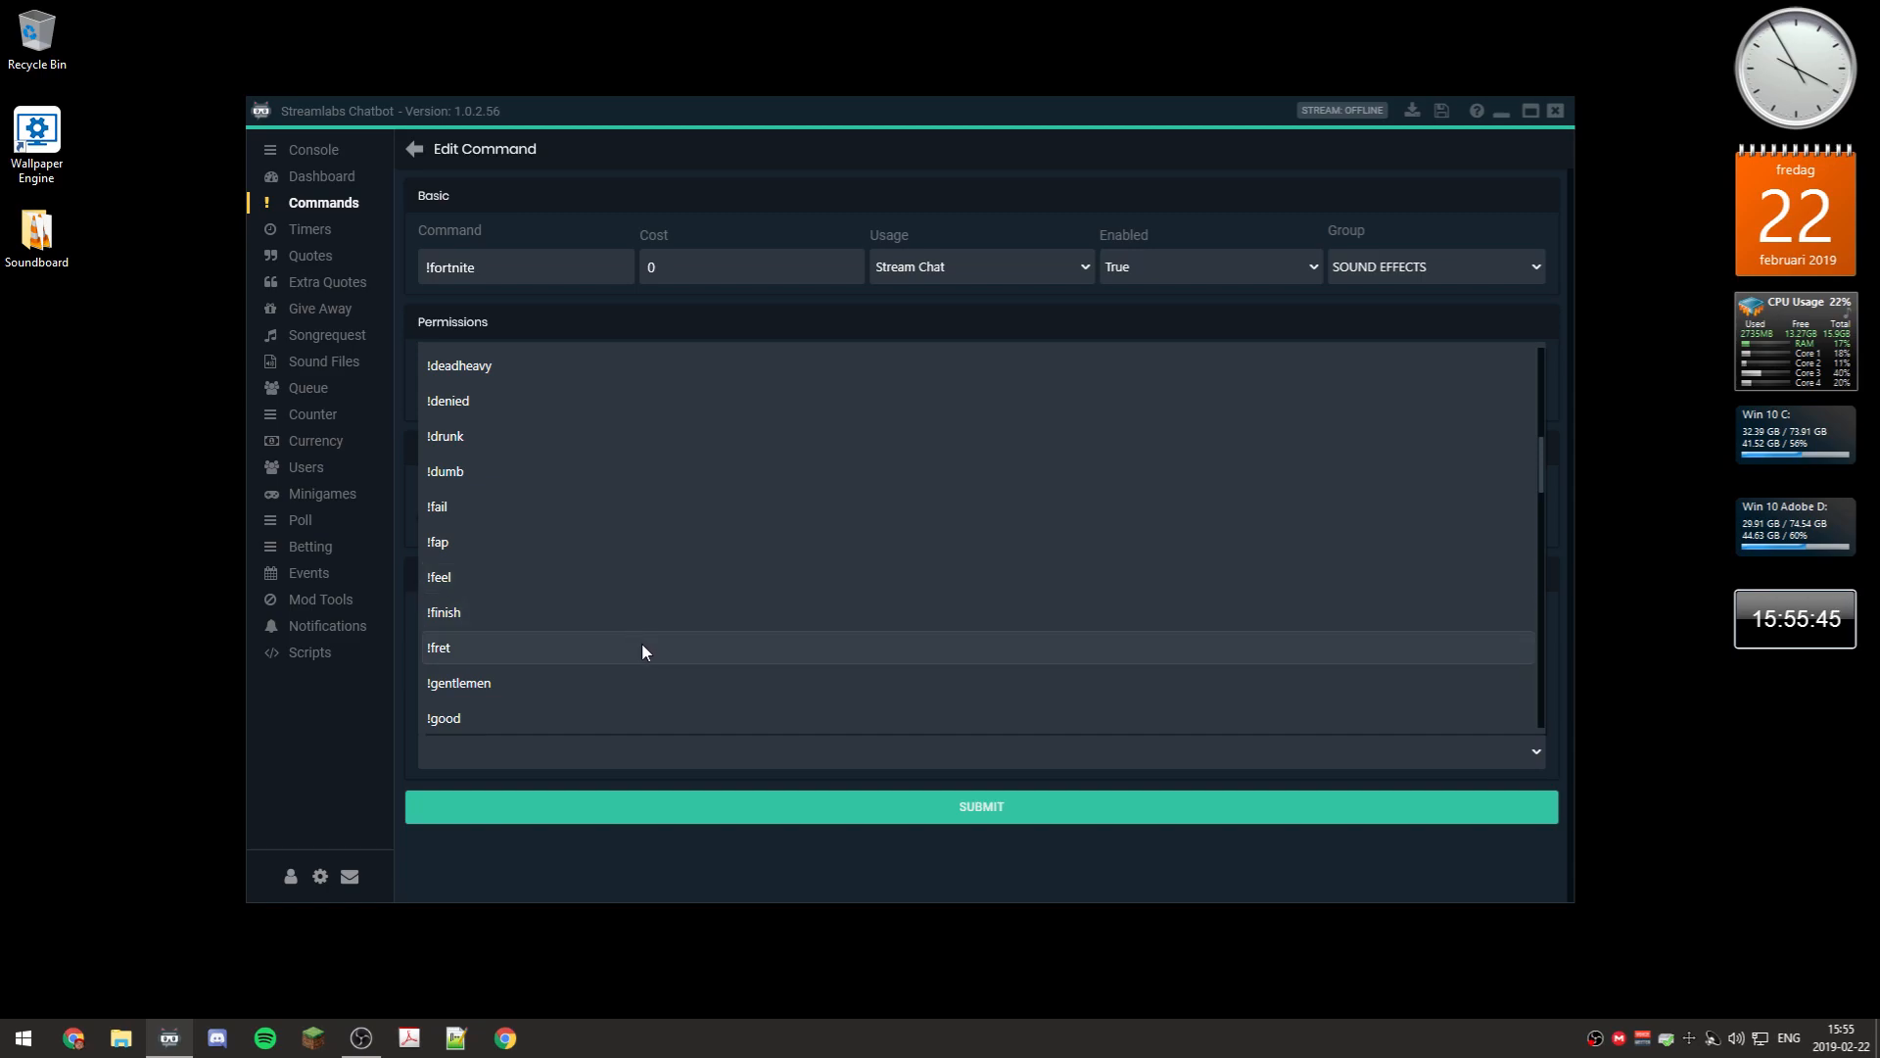
pyautogui.scroll(-2, 642, 649)
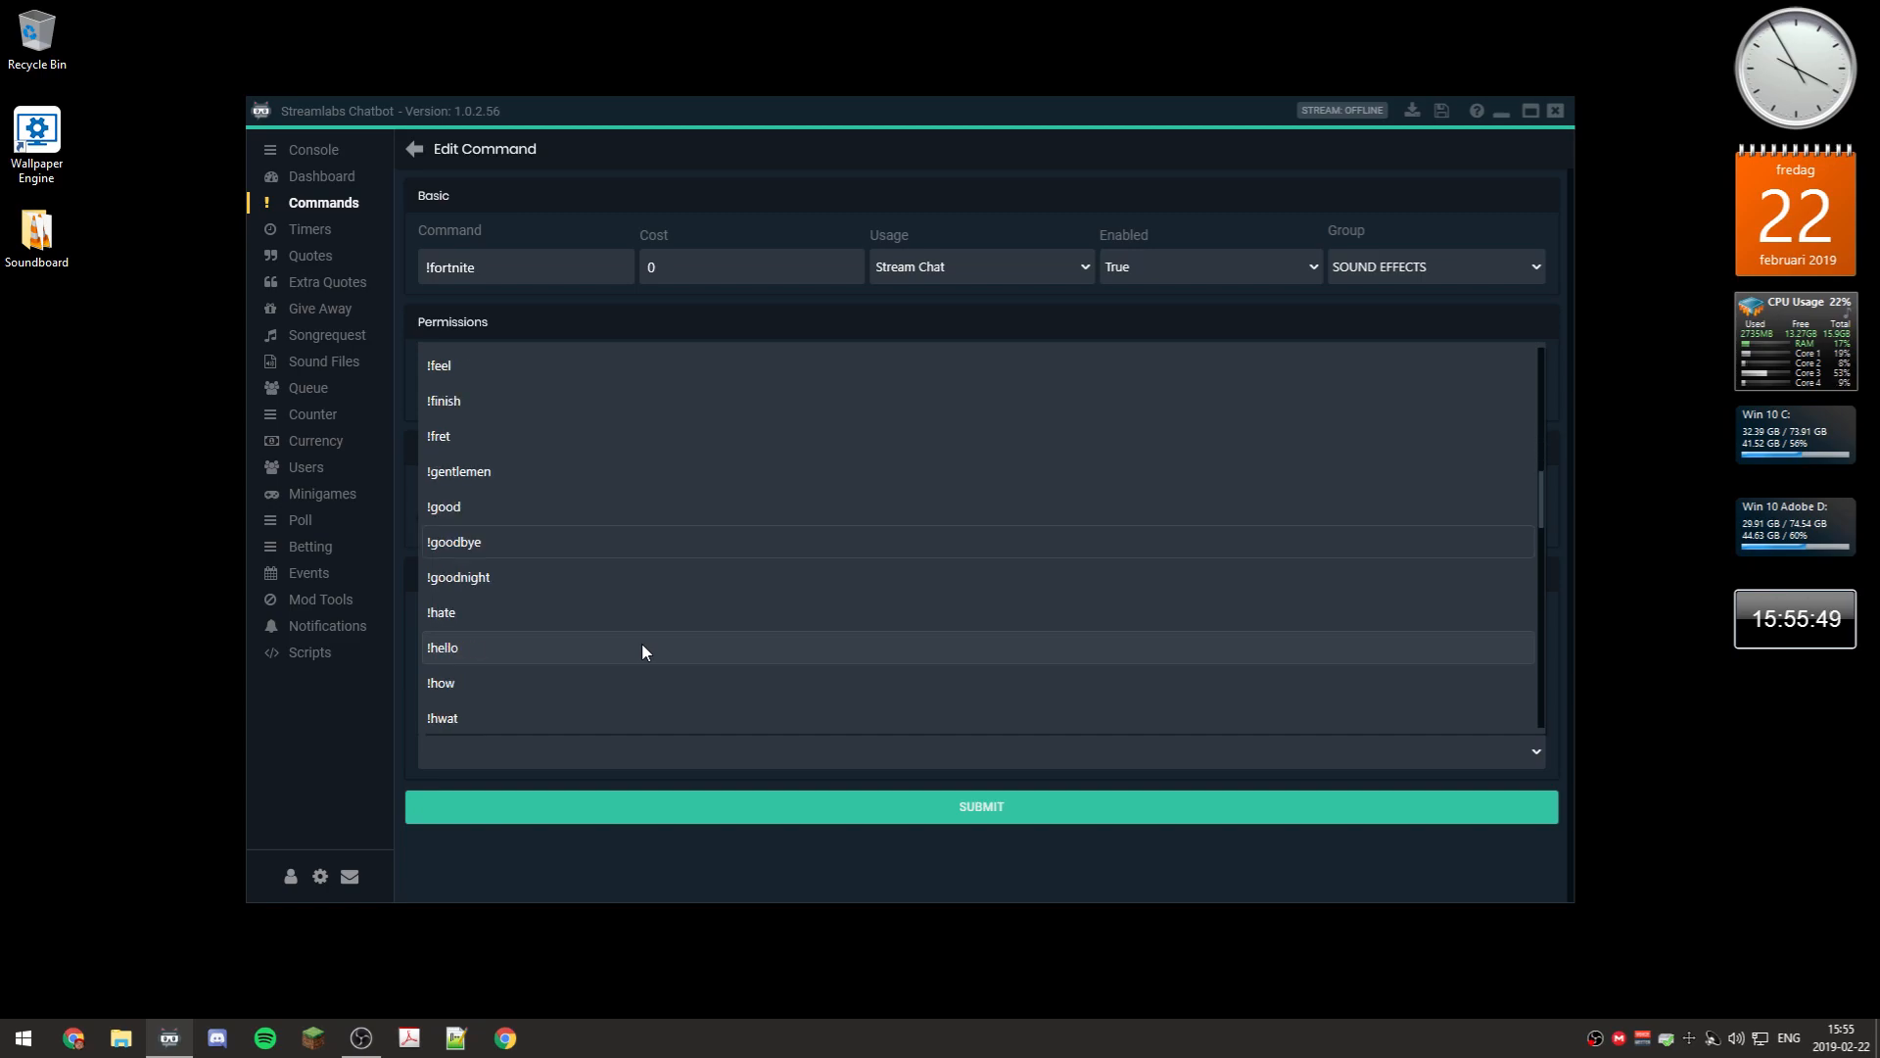
pyautogui.click(630, 760)
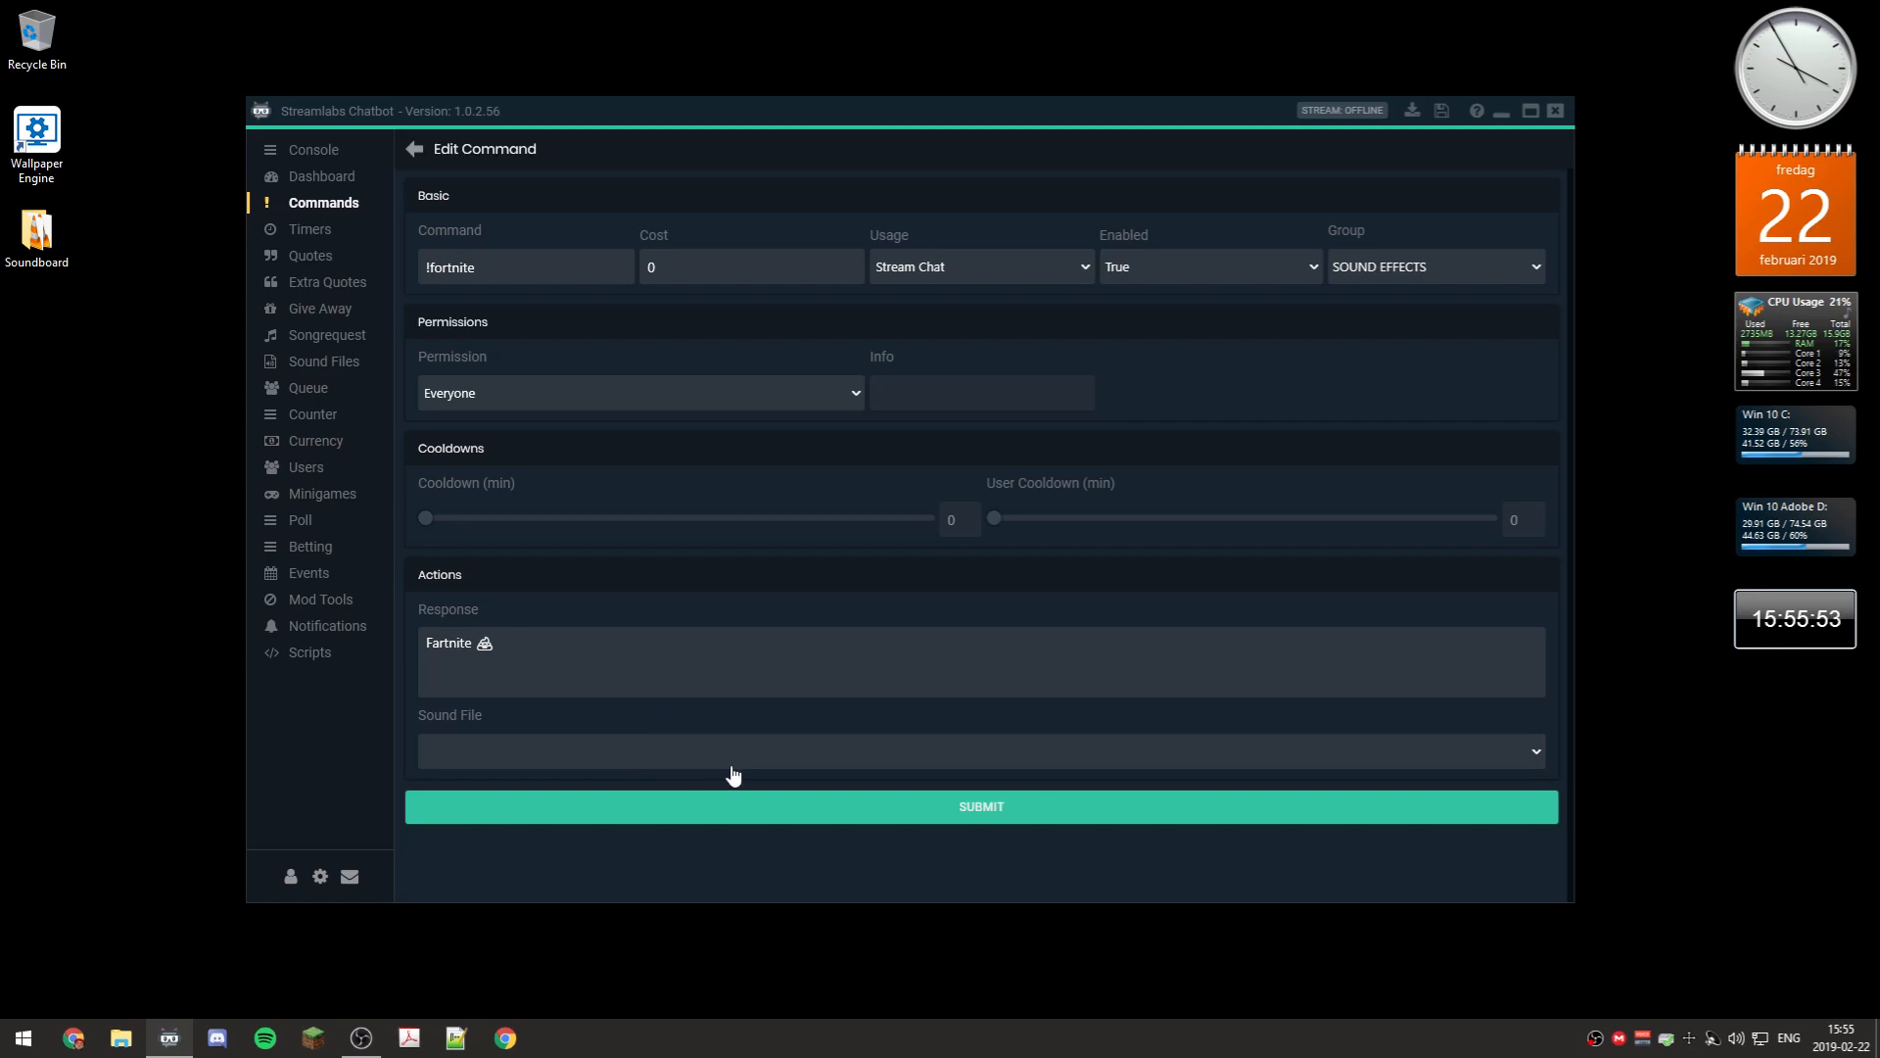
pyautogui.click(416, 150)
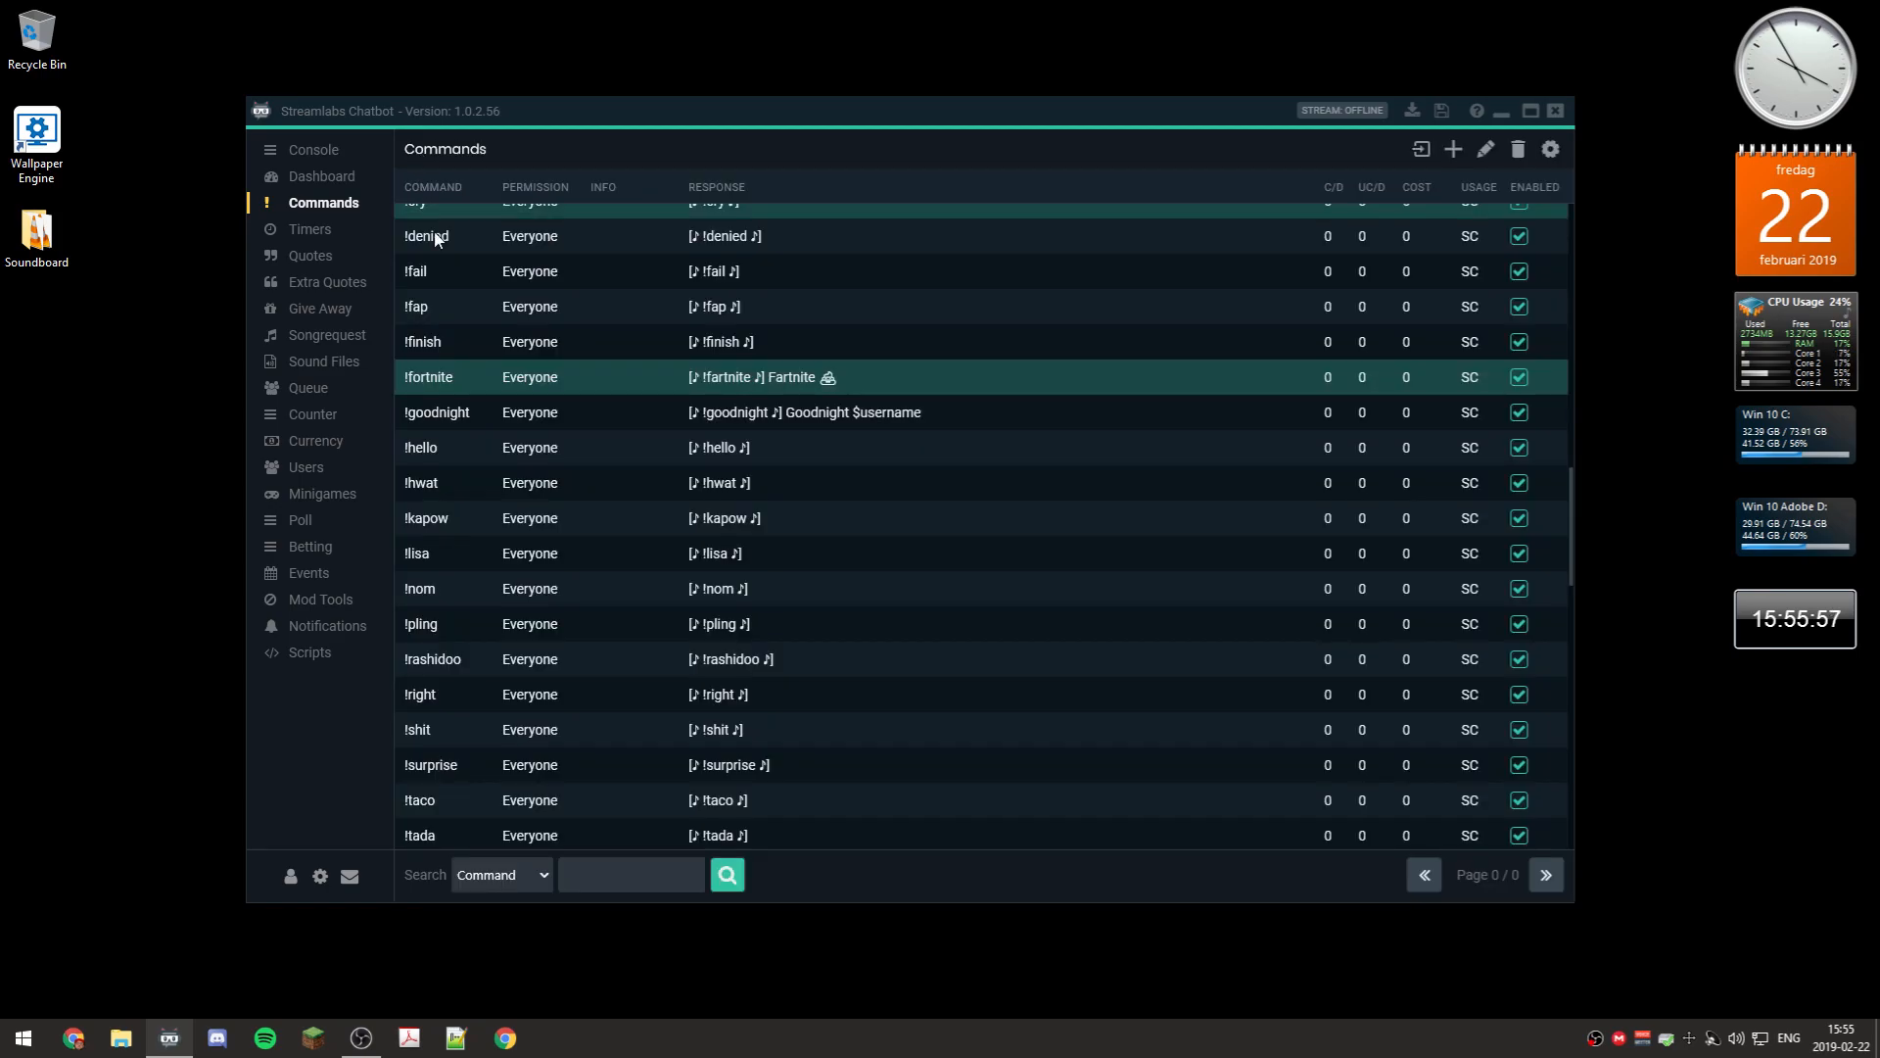
# Review the command list again from the sound effects back to the first general commands
pyautogui.scroll(4, 691, 558)
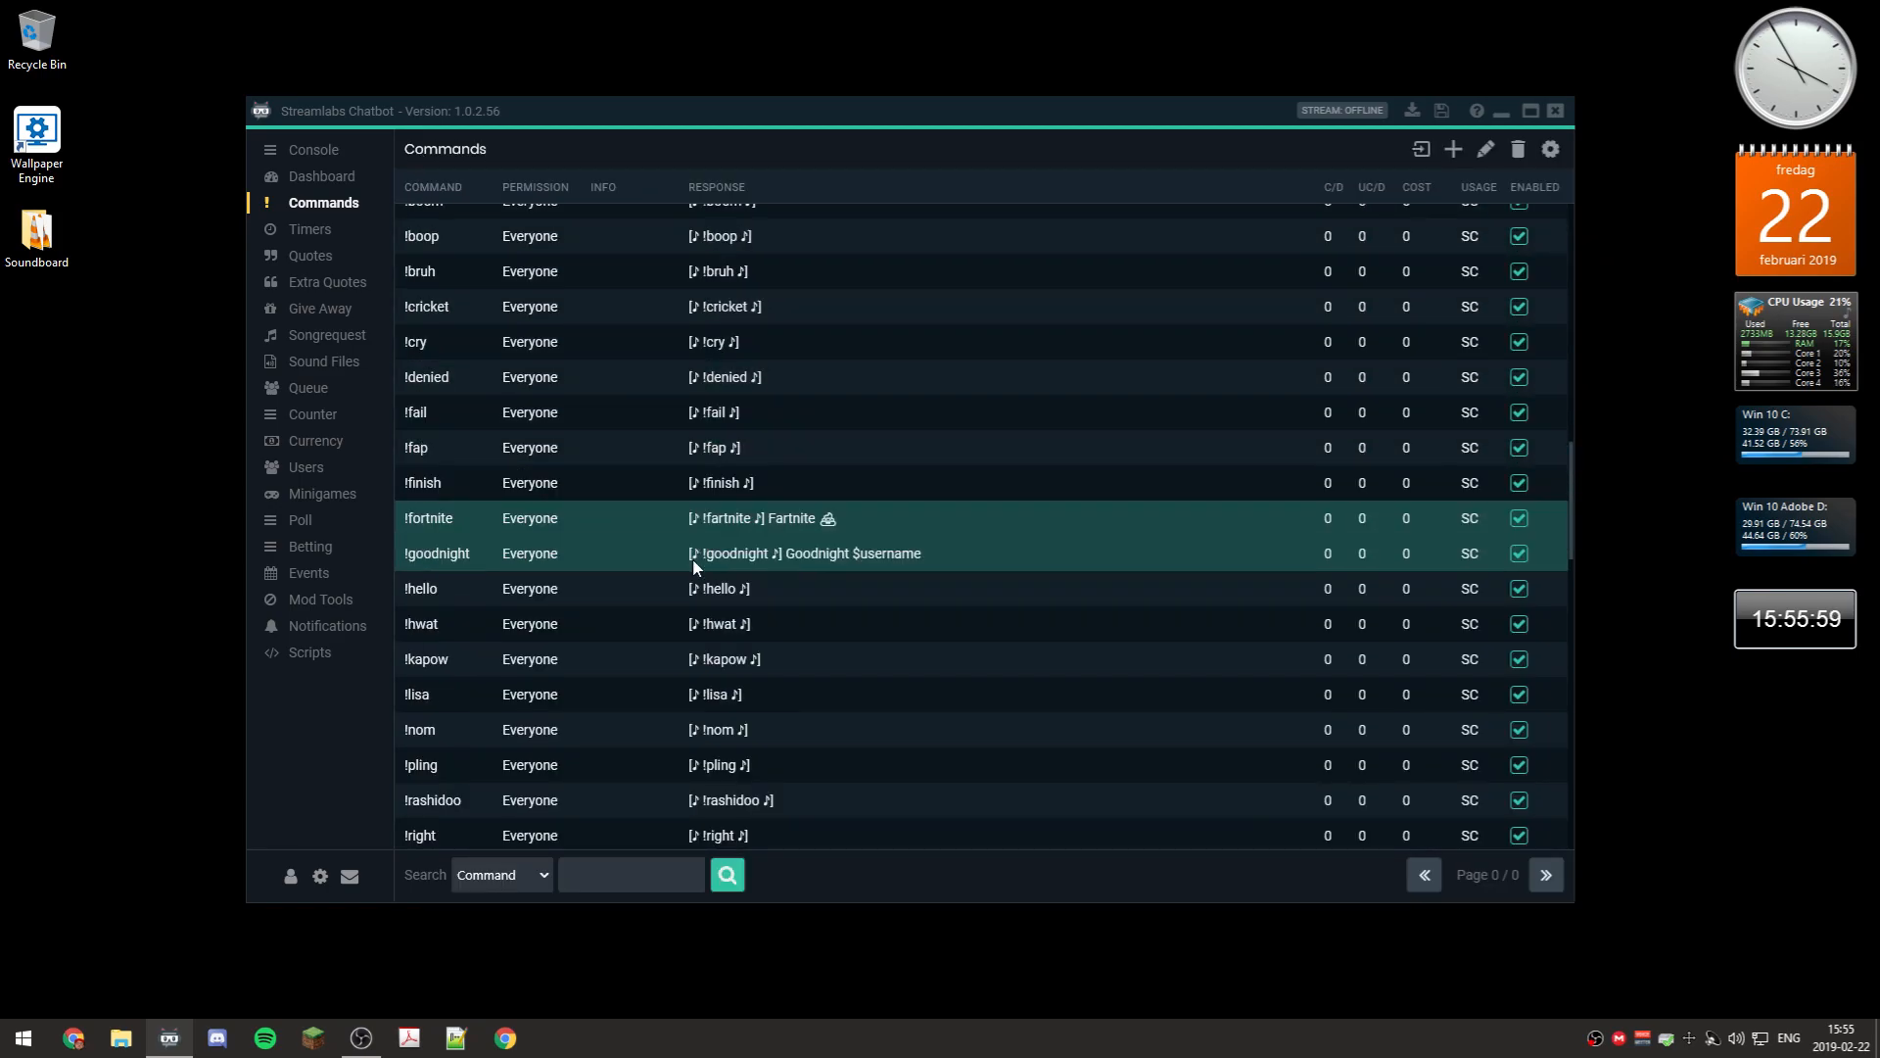
pyautogui.scroll(10, 692, 558)
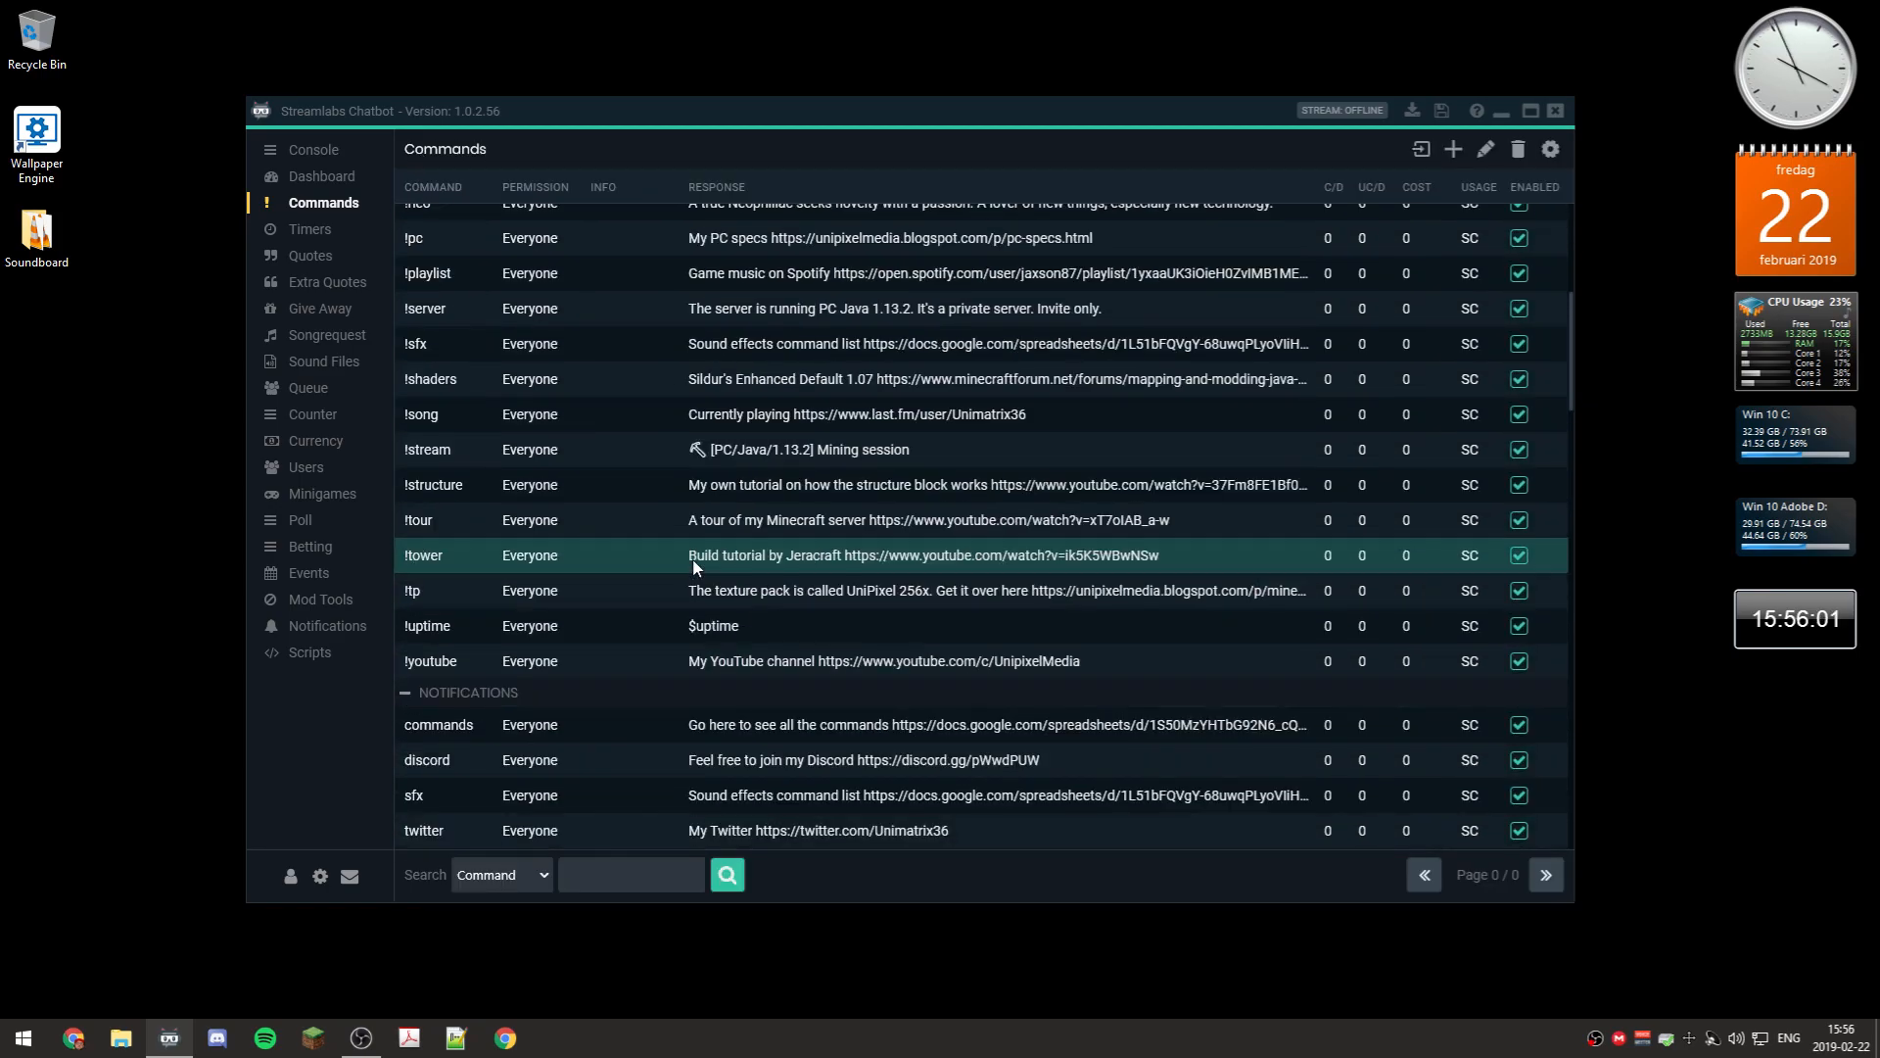
pyautogui.scroll(-10, 693, 568)
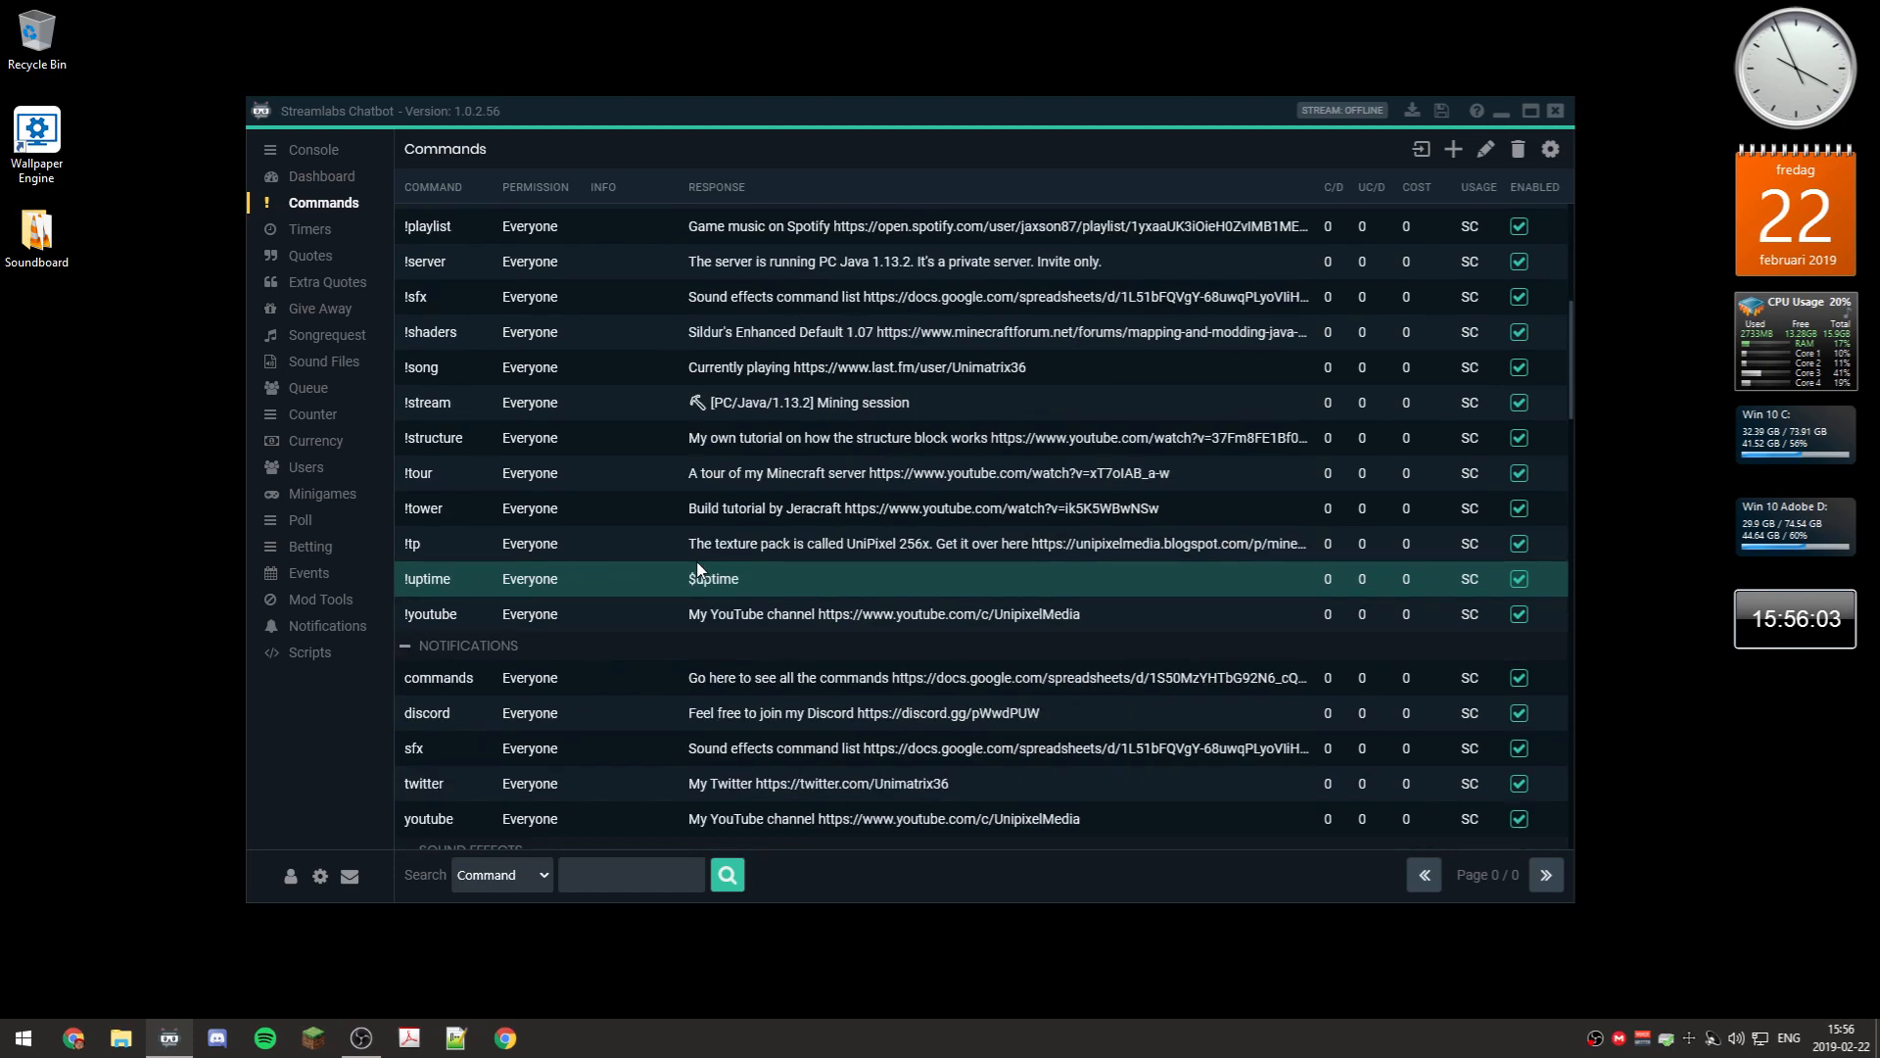
pyautogui.scroll(4, 696, 560)
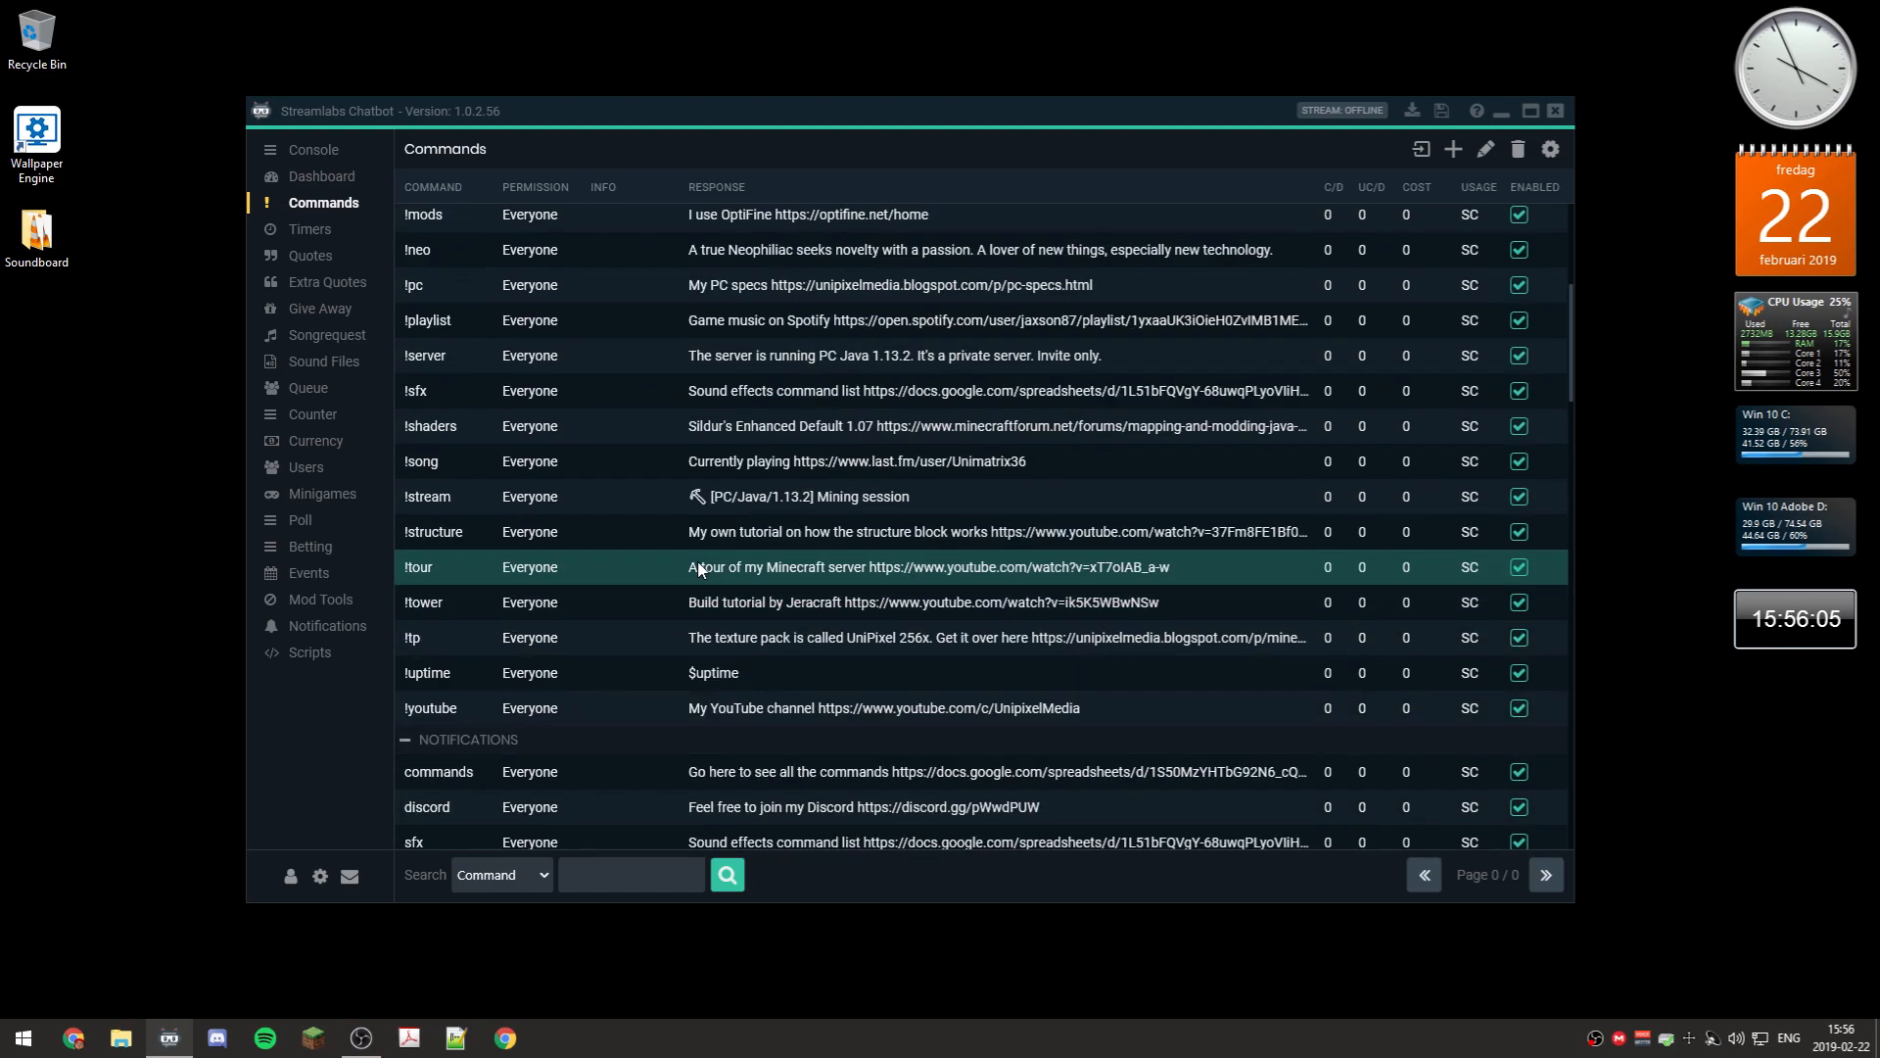
pyautogui.scroll(3, 700, 570)
pyautogui.scroll(2, 700, 570)
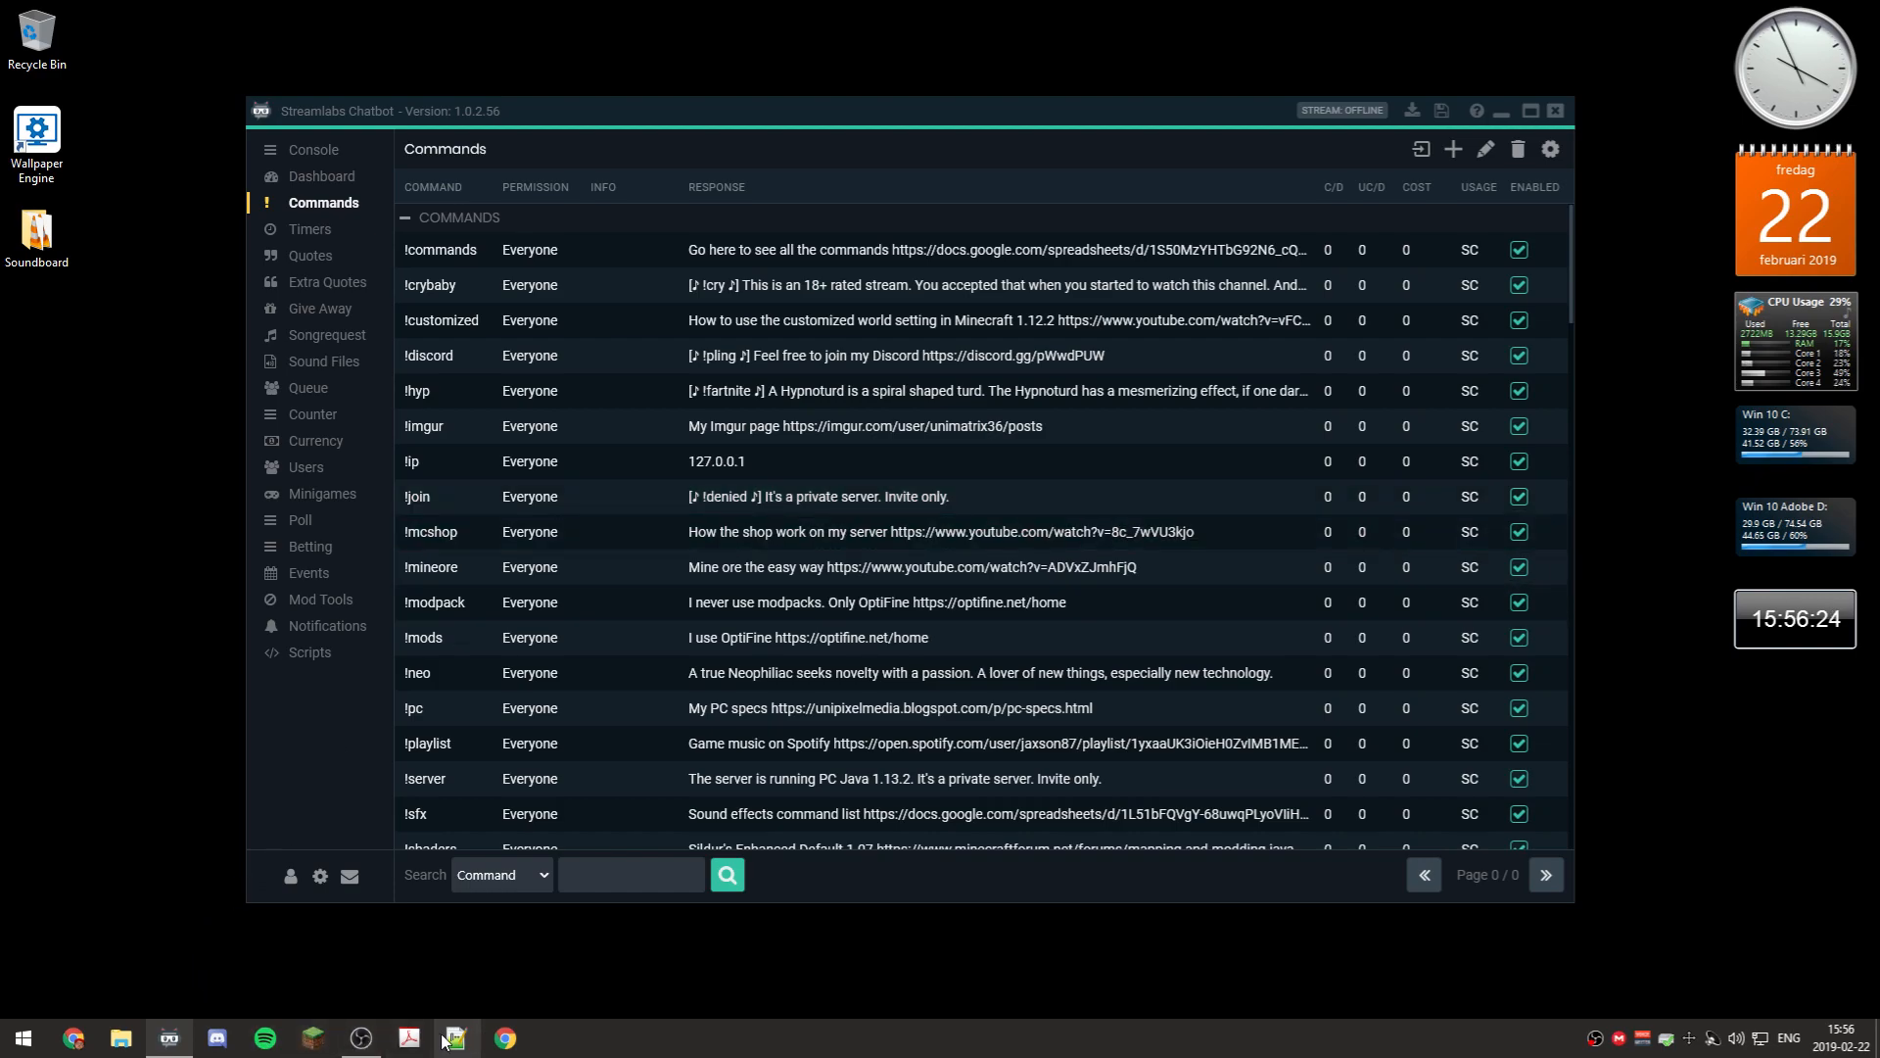
# Switch to Chrome, open the streamer's own Mixer channel page and dismiss the cookie notice
pyautogui.click(507, 1041)
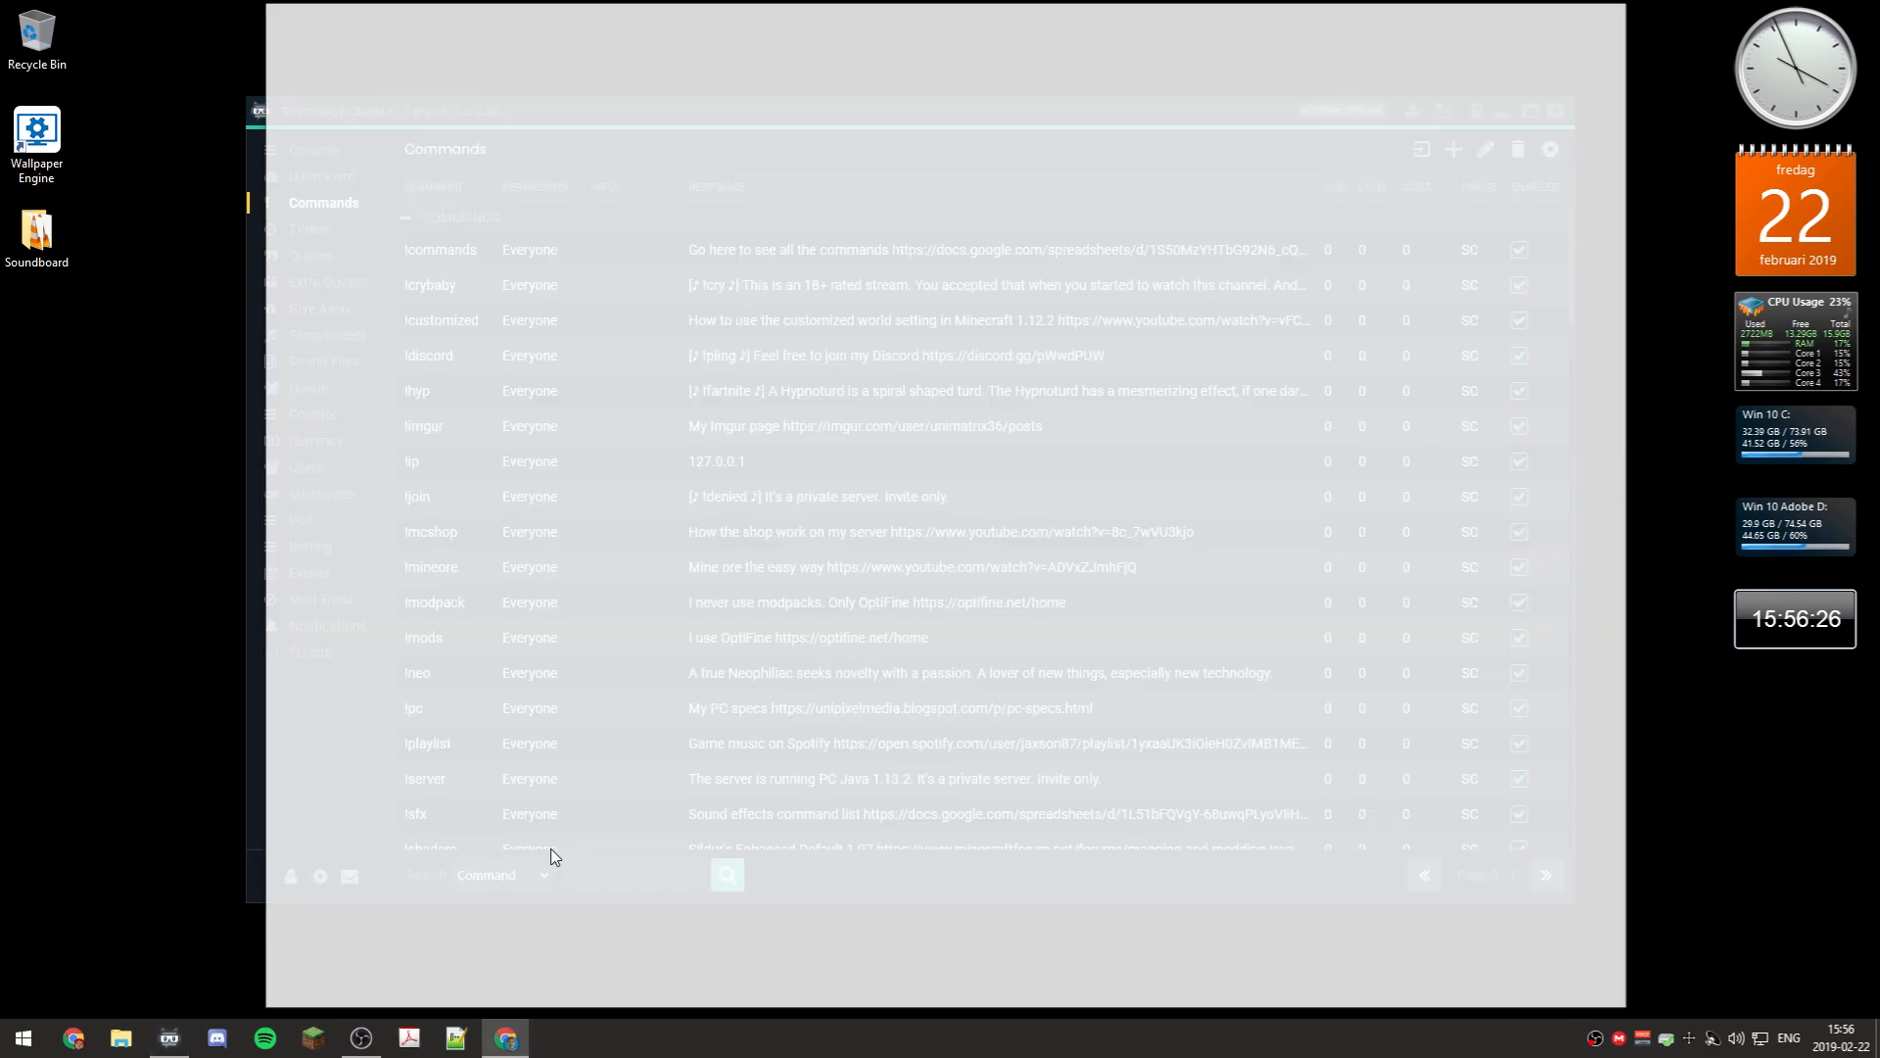
pyautogui.click(588, 93)
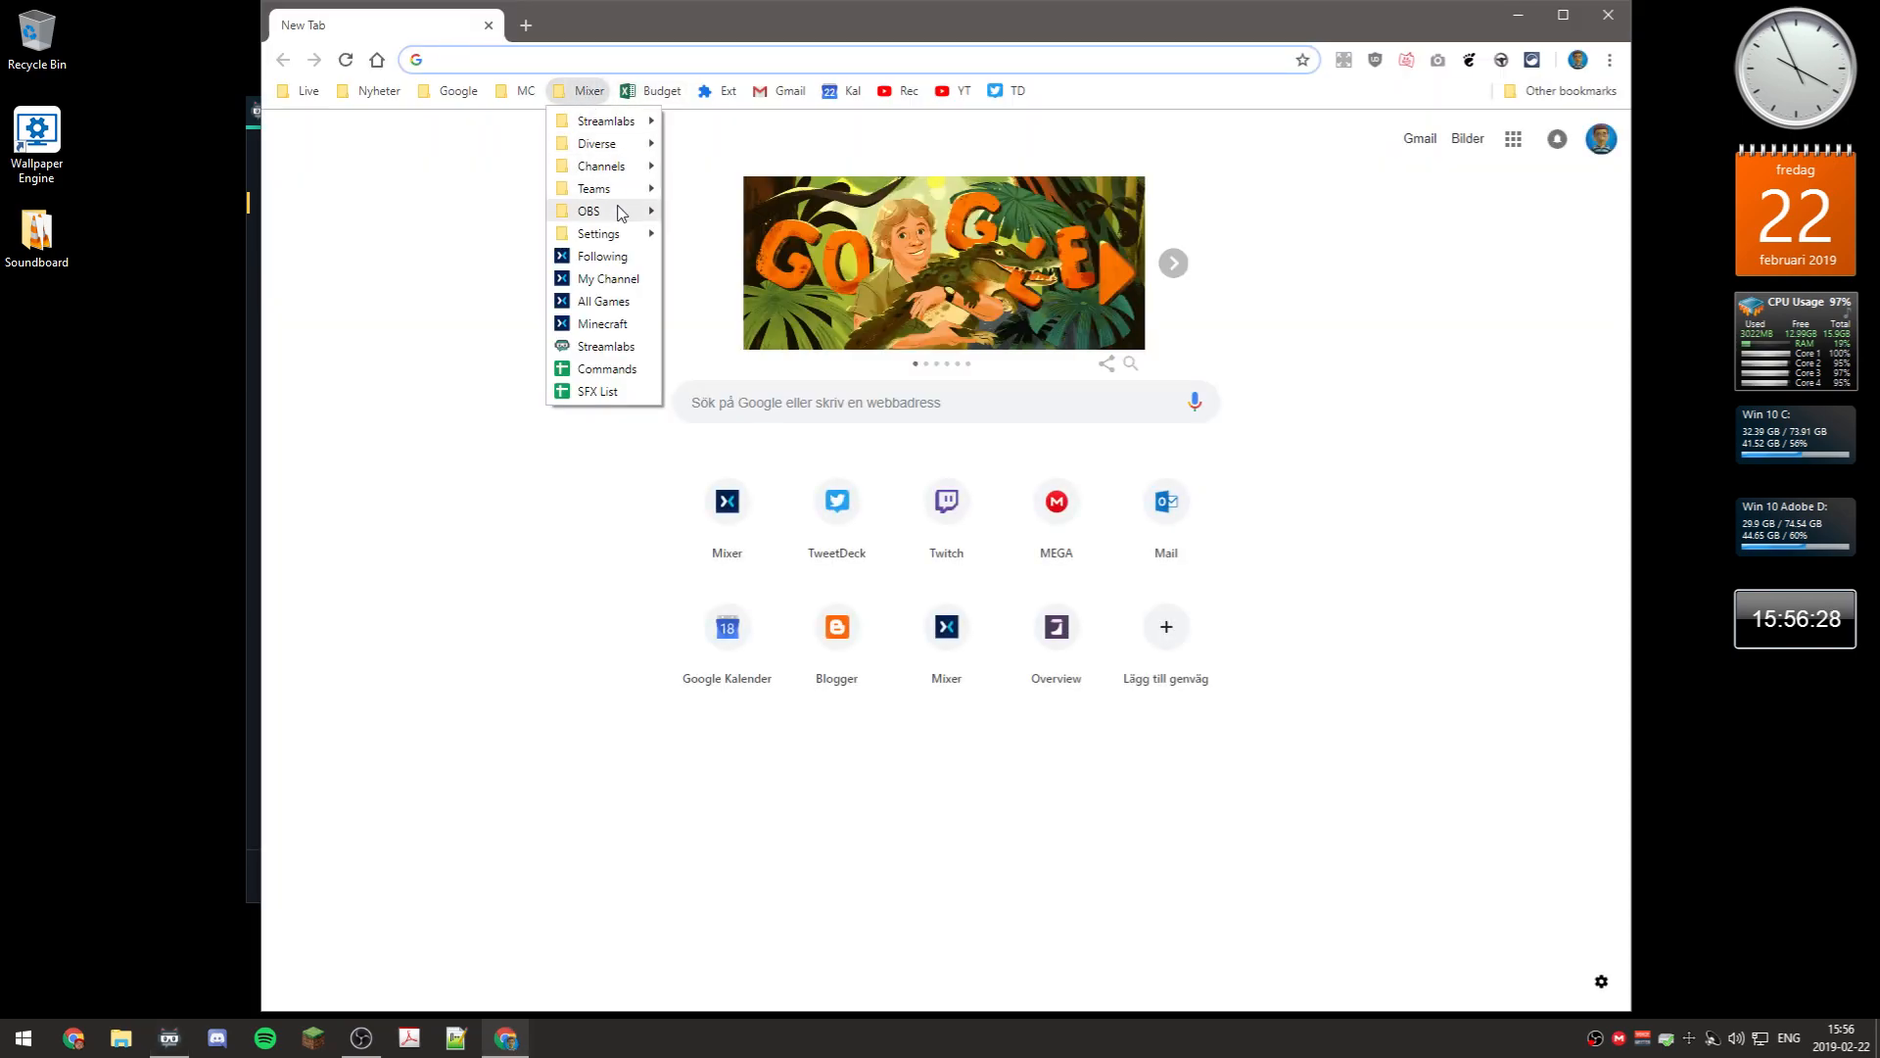
pyautogui.click(612, 257)
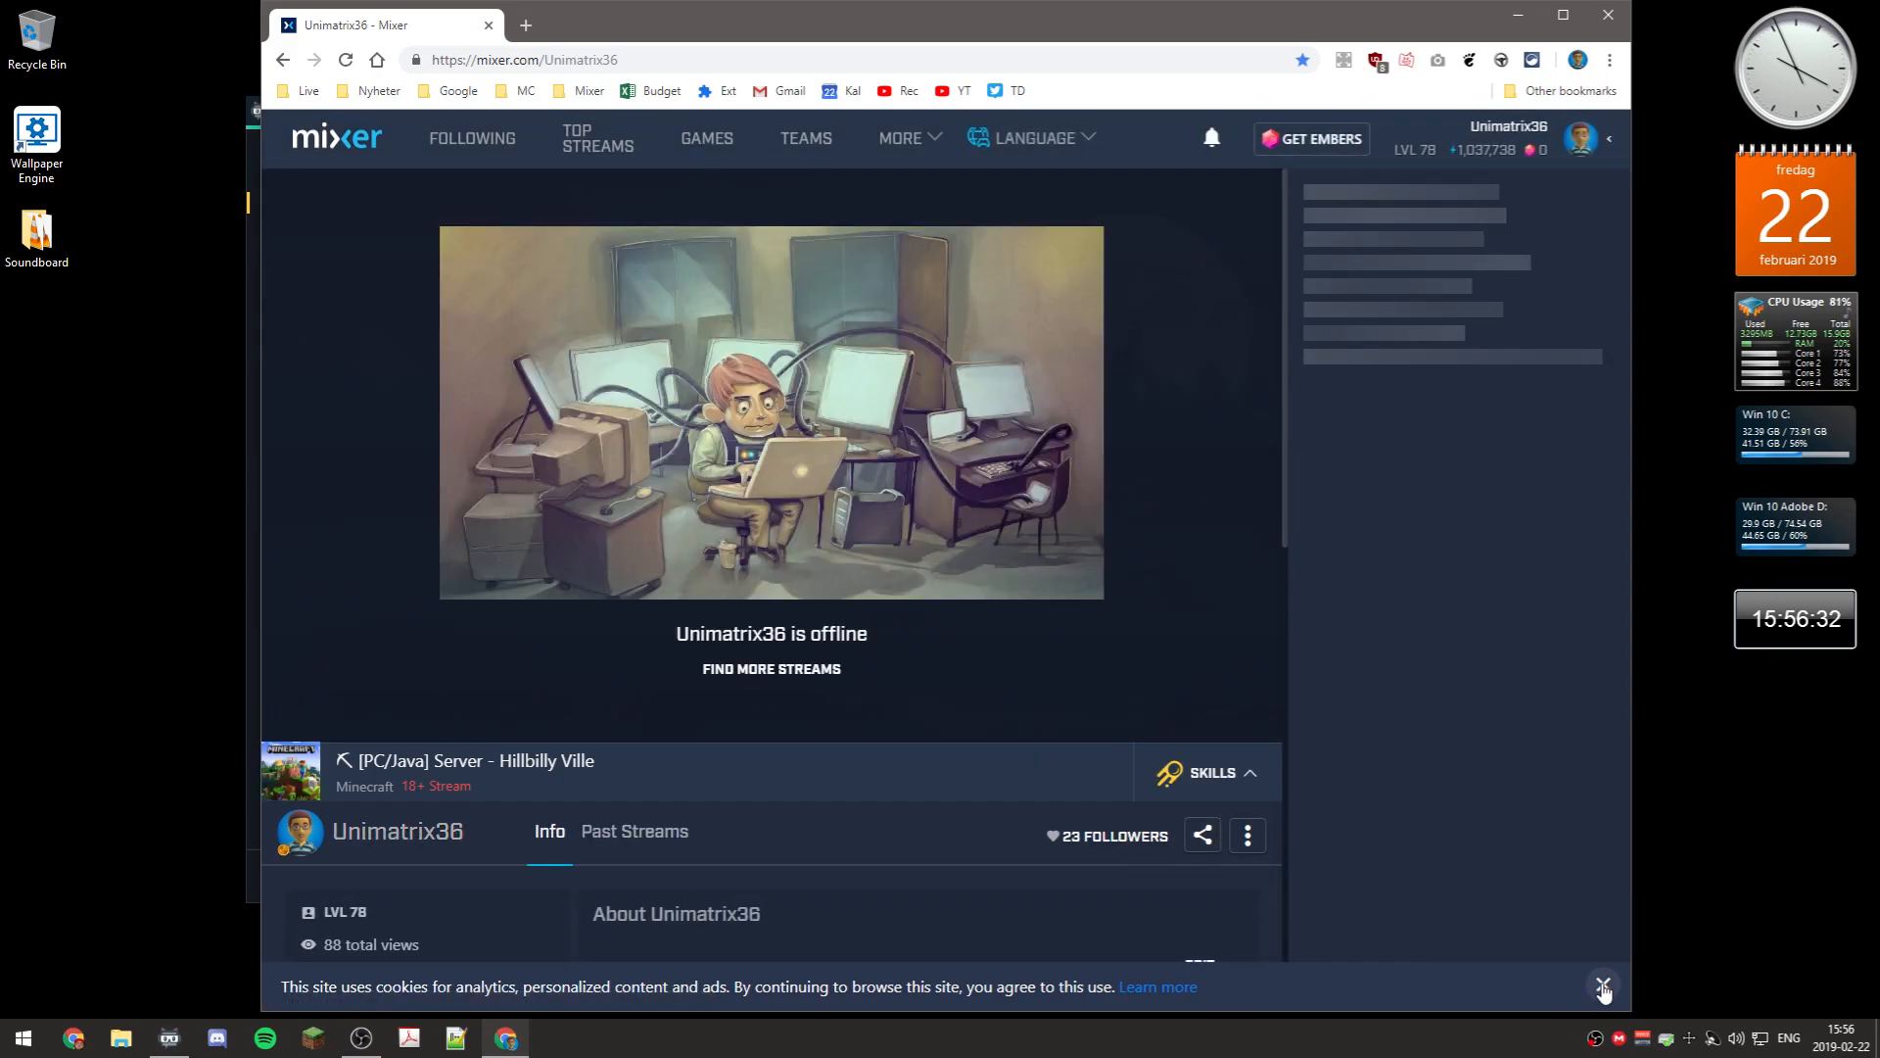
pyautogui.click(1603, 984)
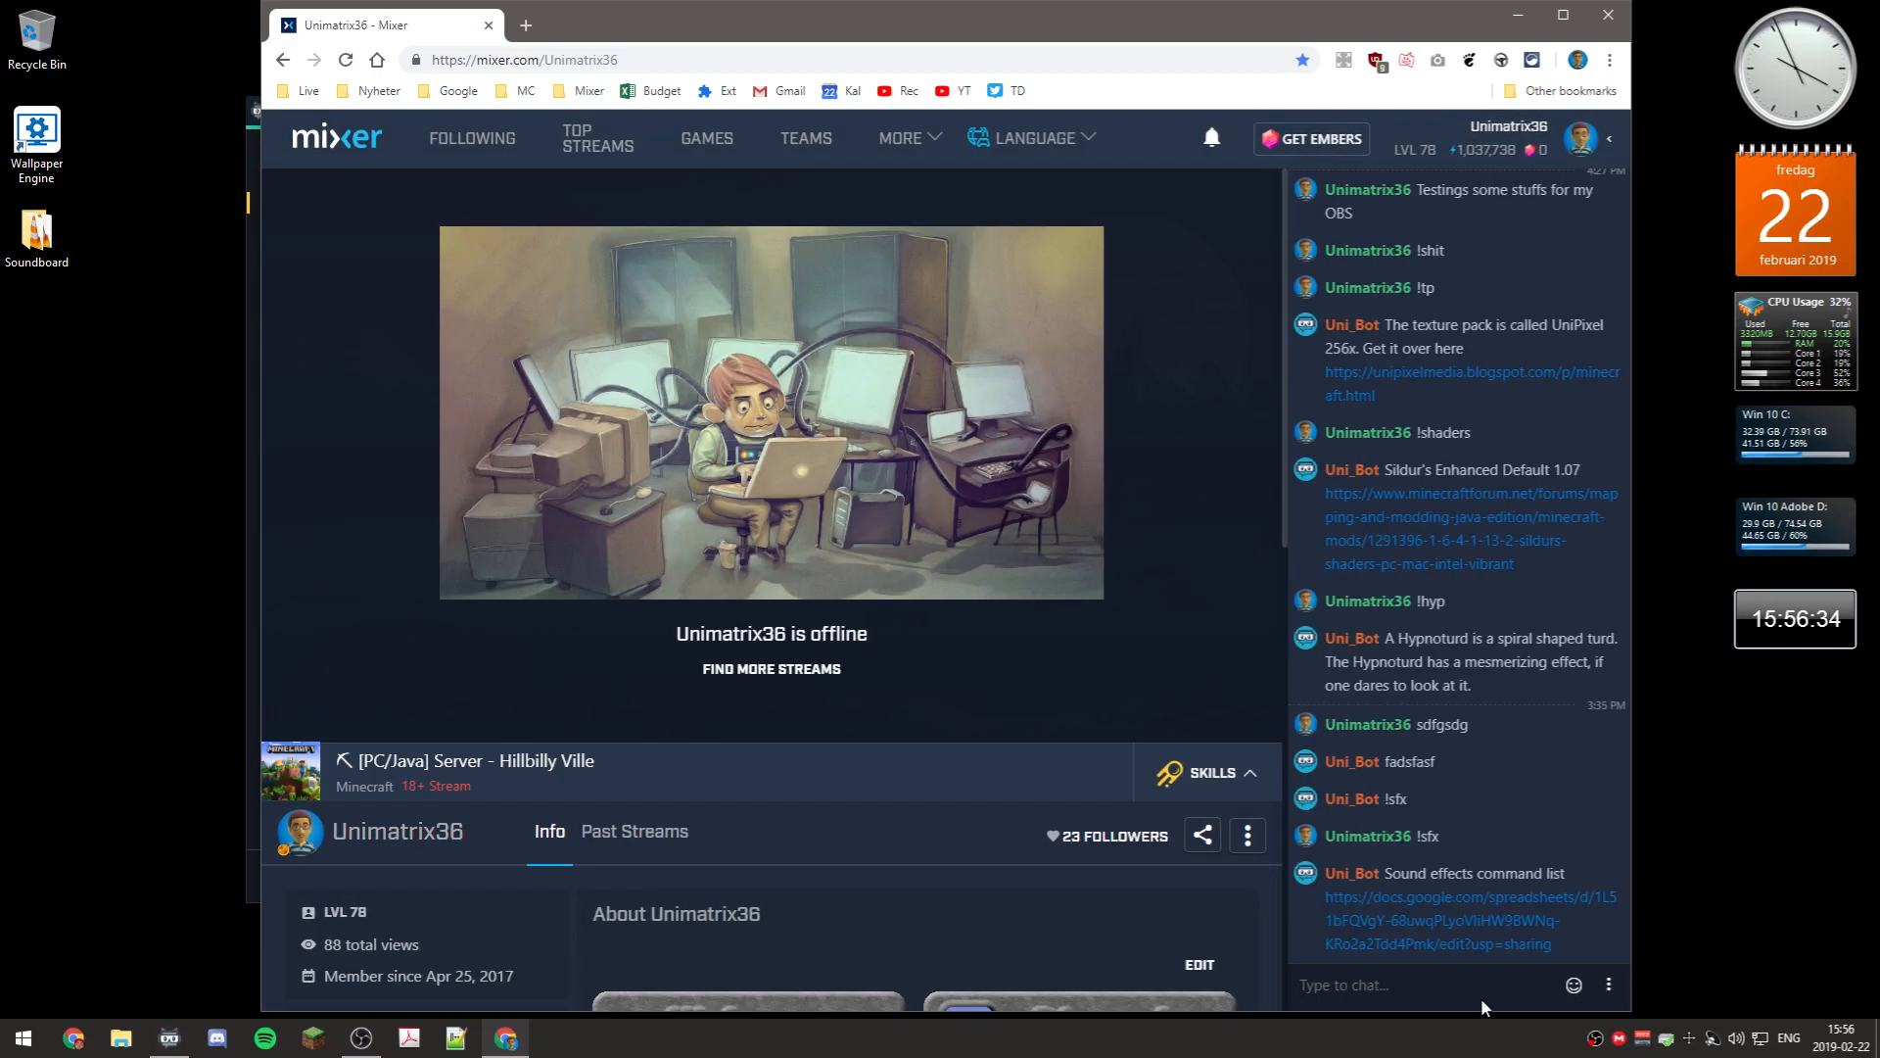
# Test the !fortnite sound command by sending it twice in the channel chat
pyautogui.write('!fort')
pyautogui.write('une')
pyautogui.press('Return')
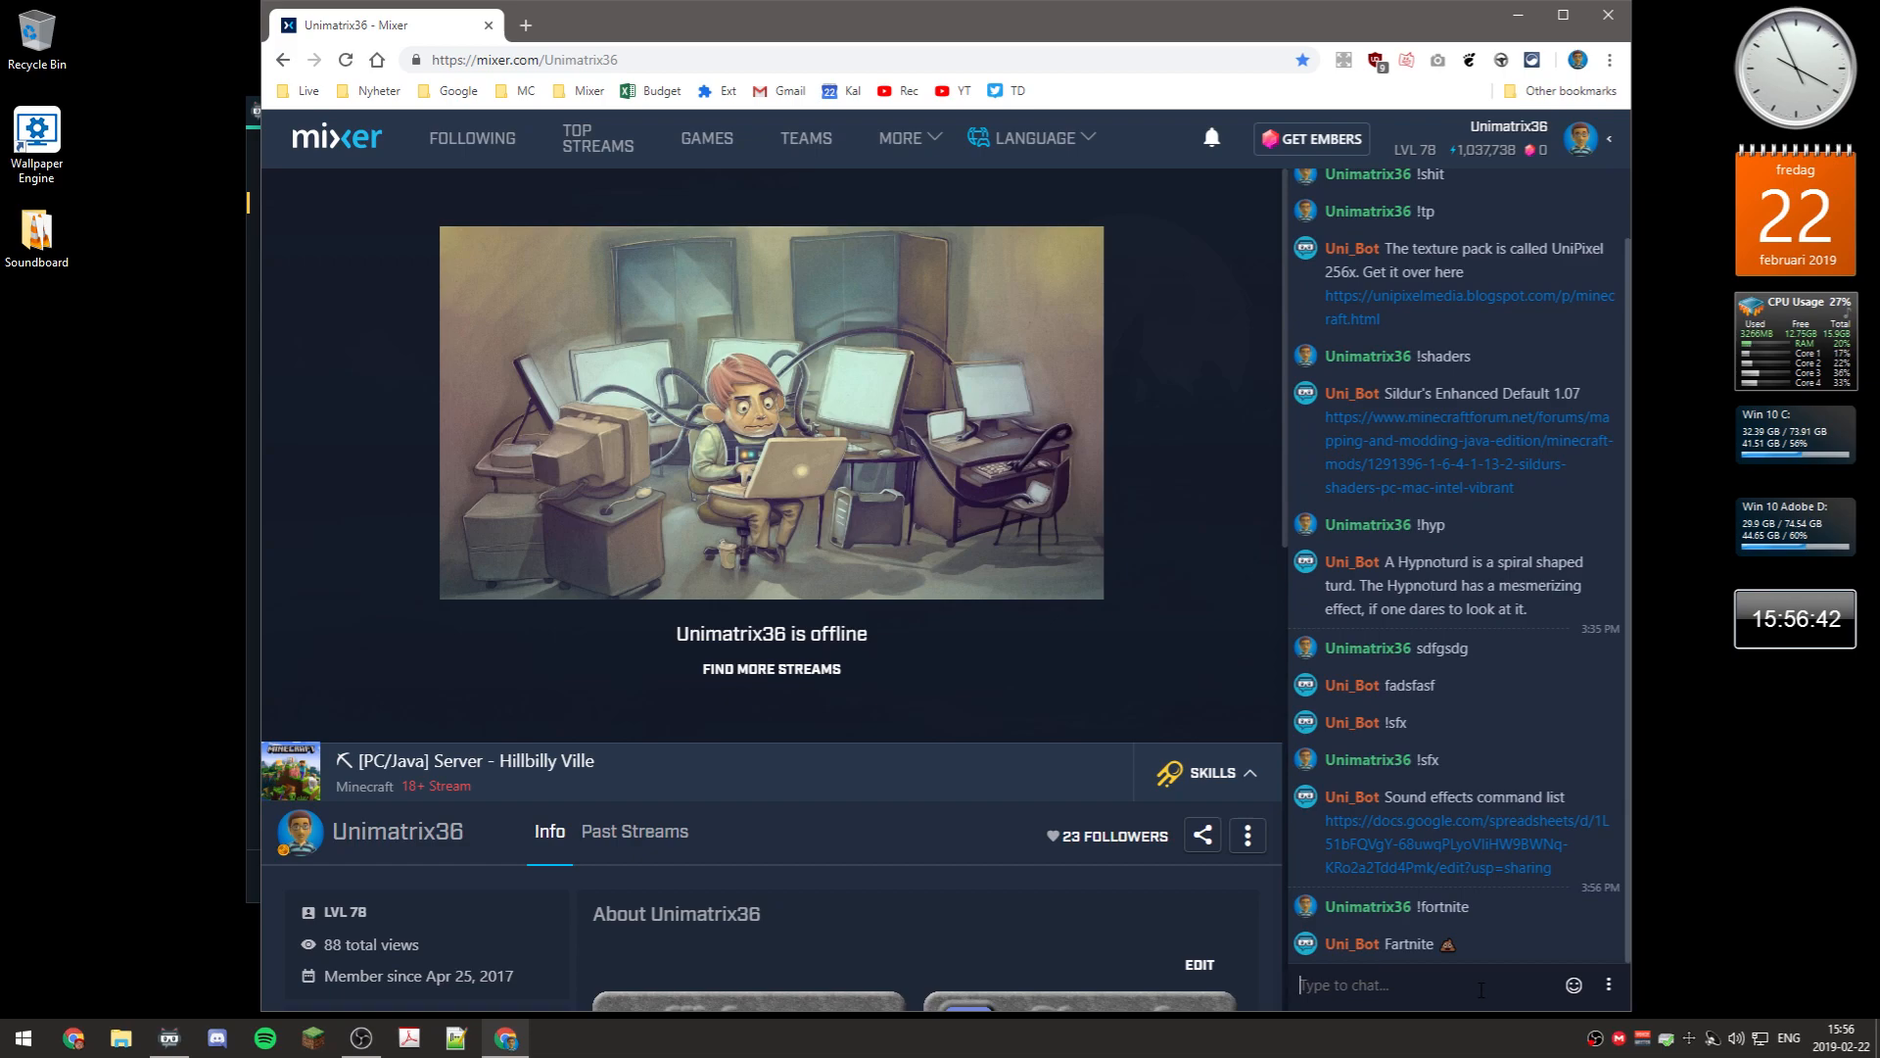
pyautogui.press('Up')
pyautogui.press('Return')
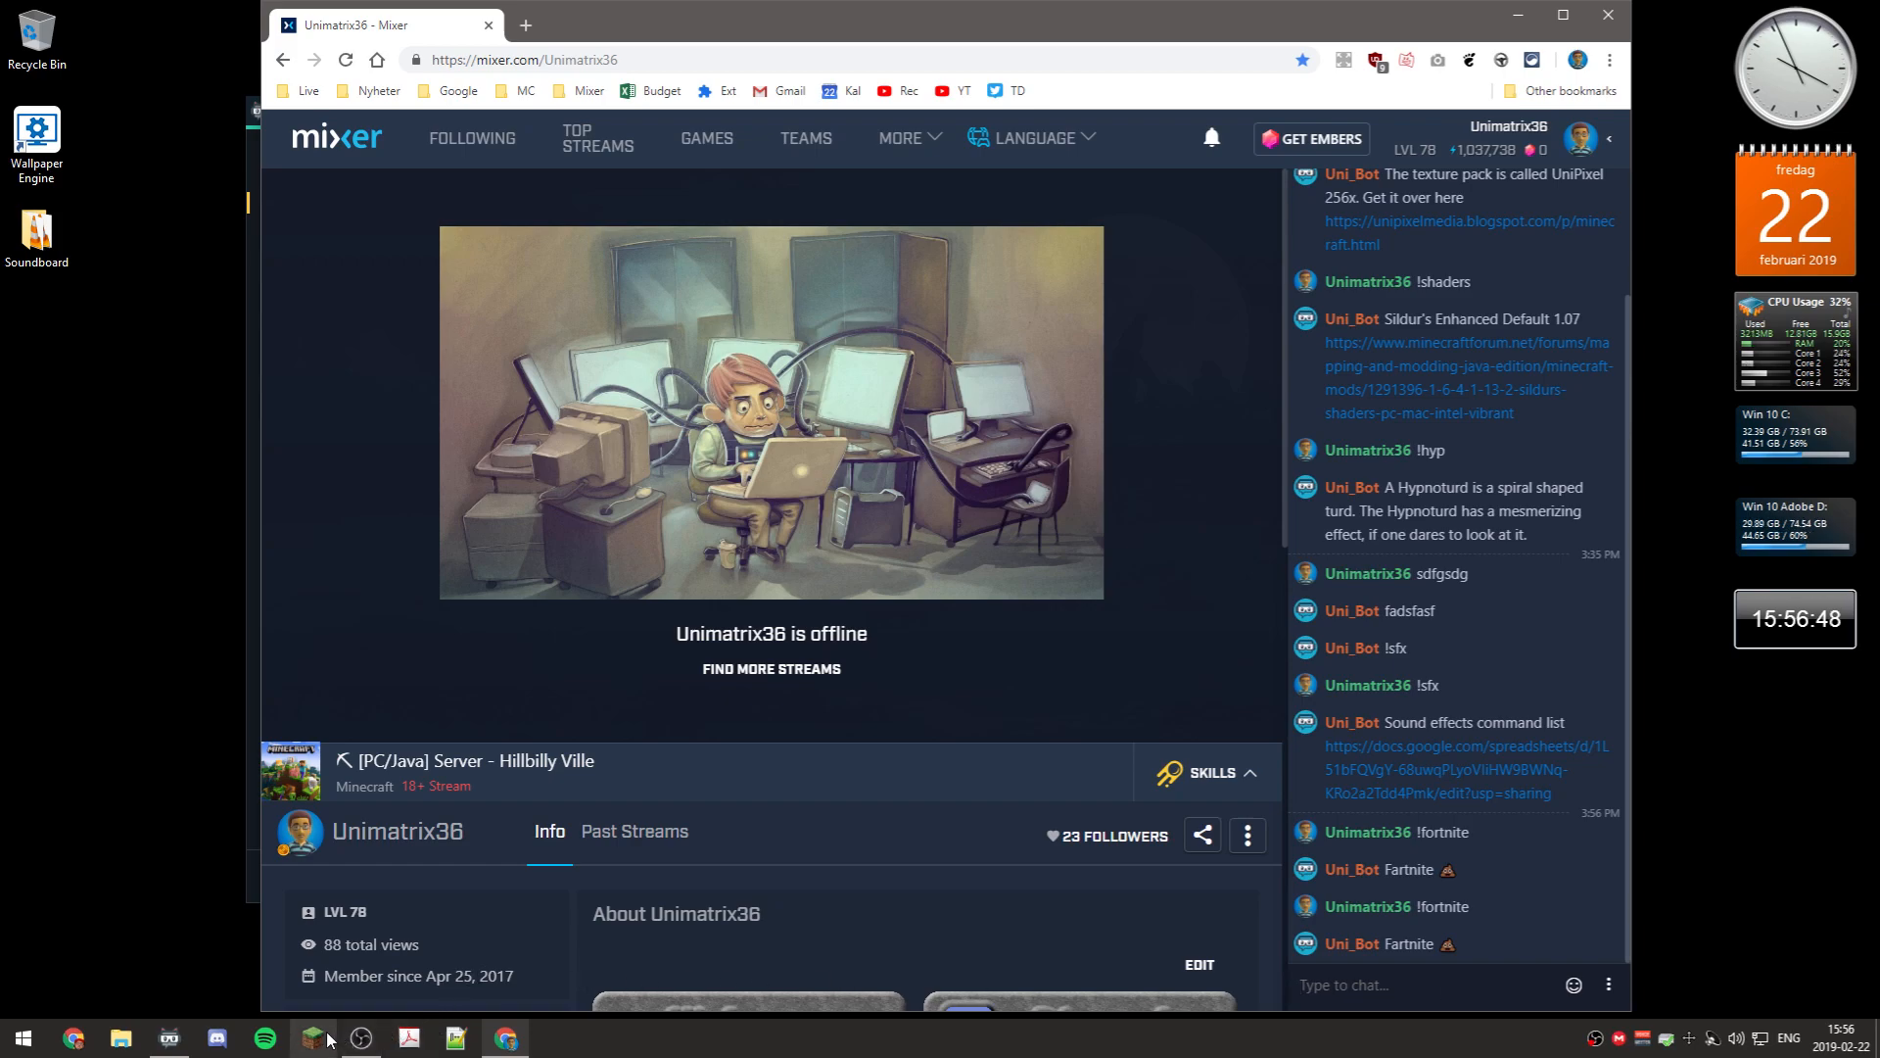
# Send !discord and !shit in the channel chat, and close the browser
pyautogui.moveTo(499, 1046)
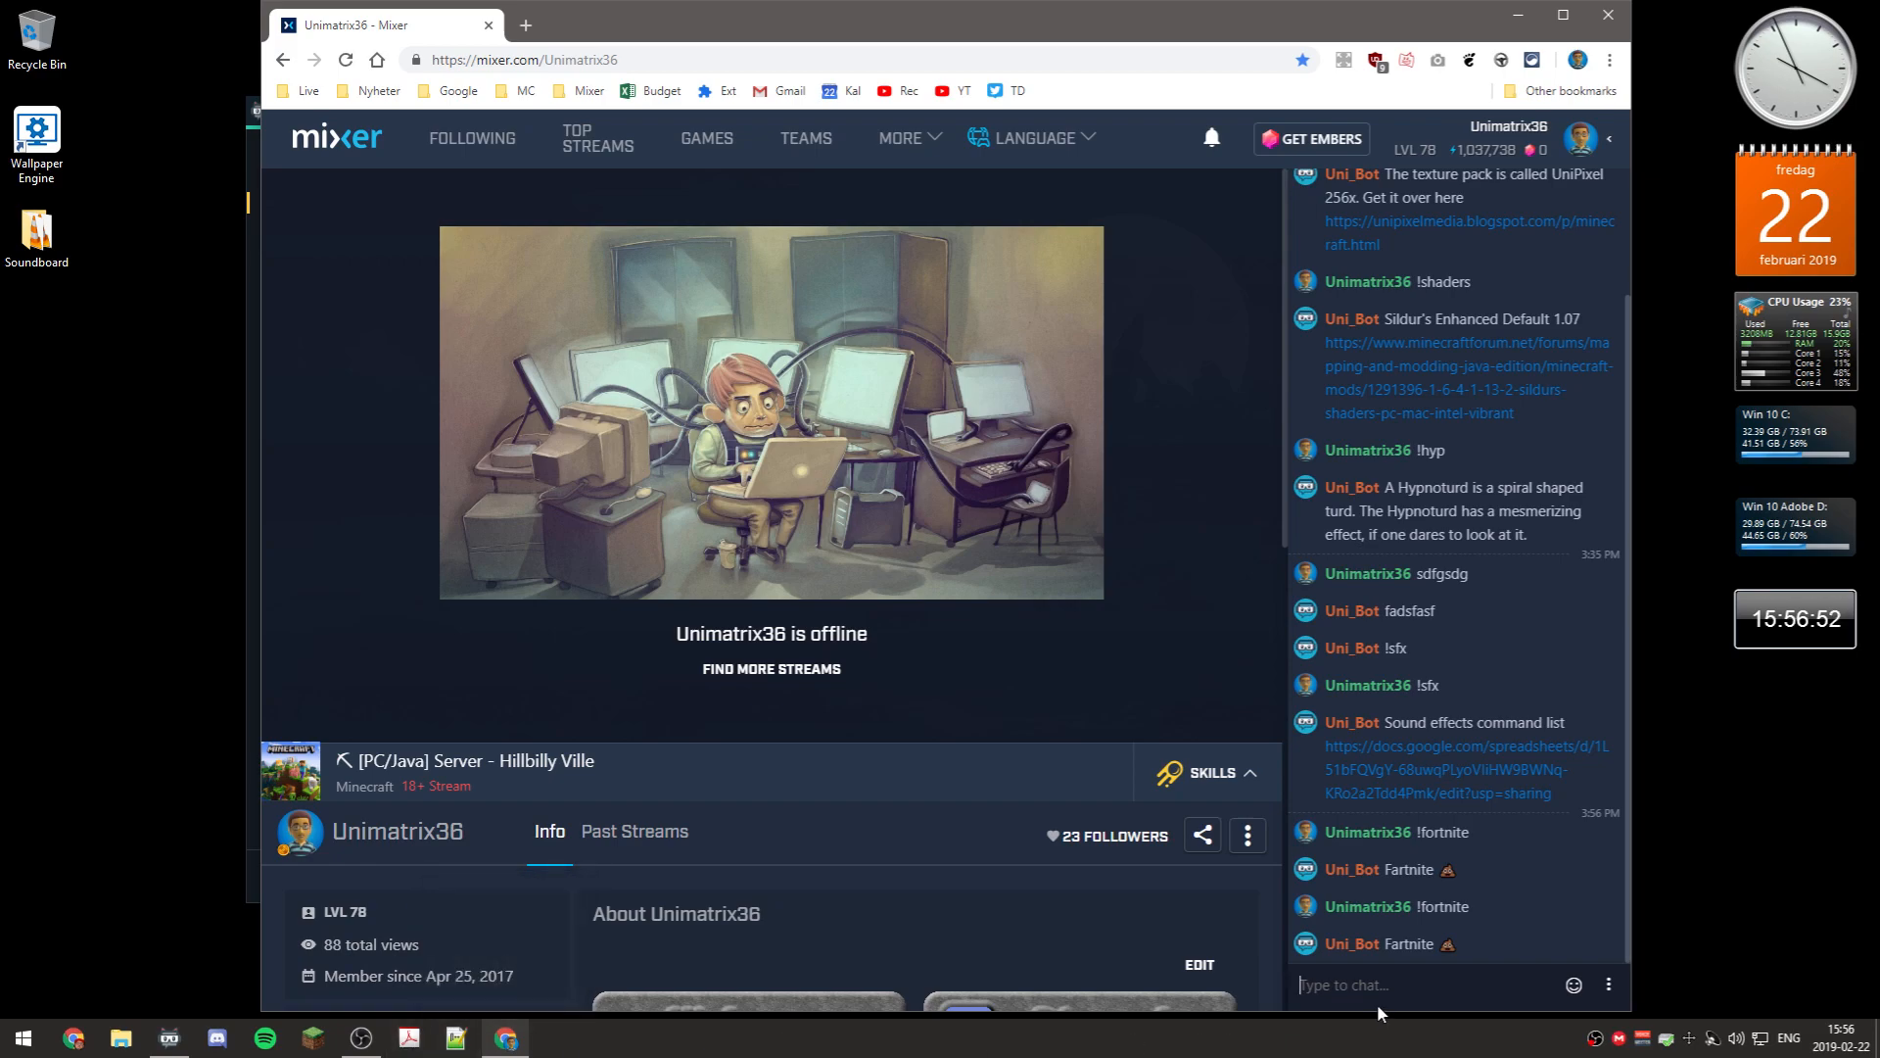
pyautogui.write('!discord')
pyautogui.press('Return')
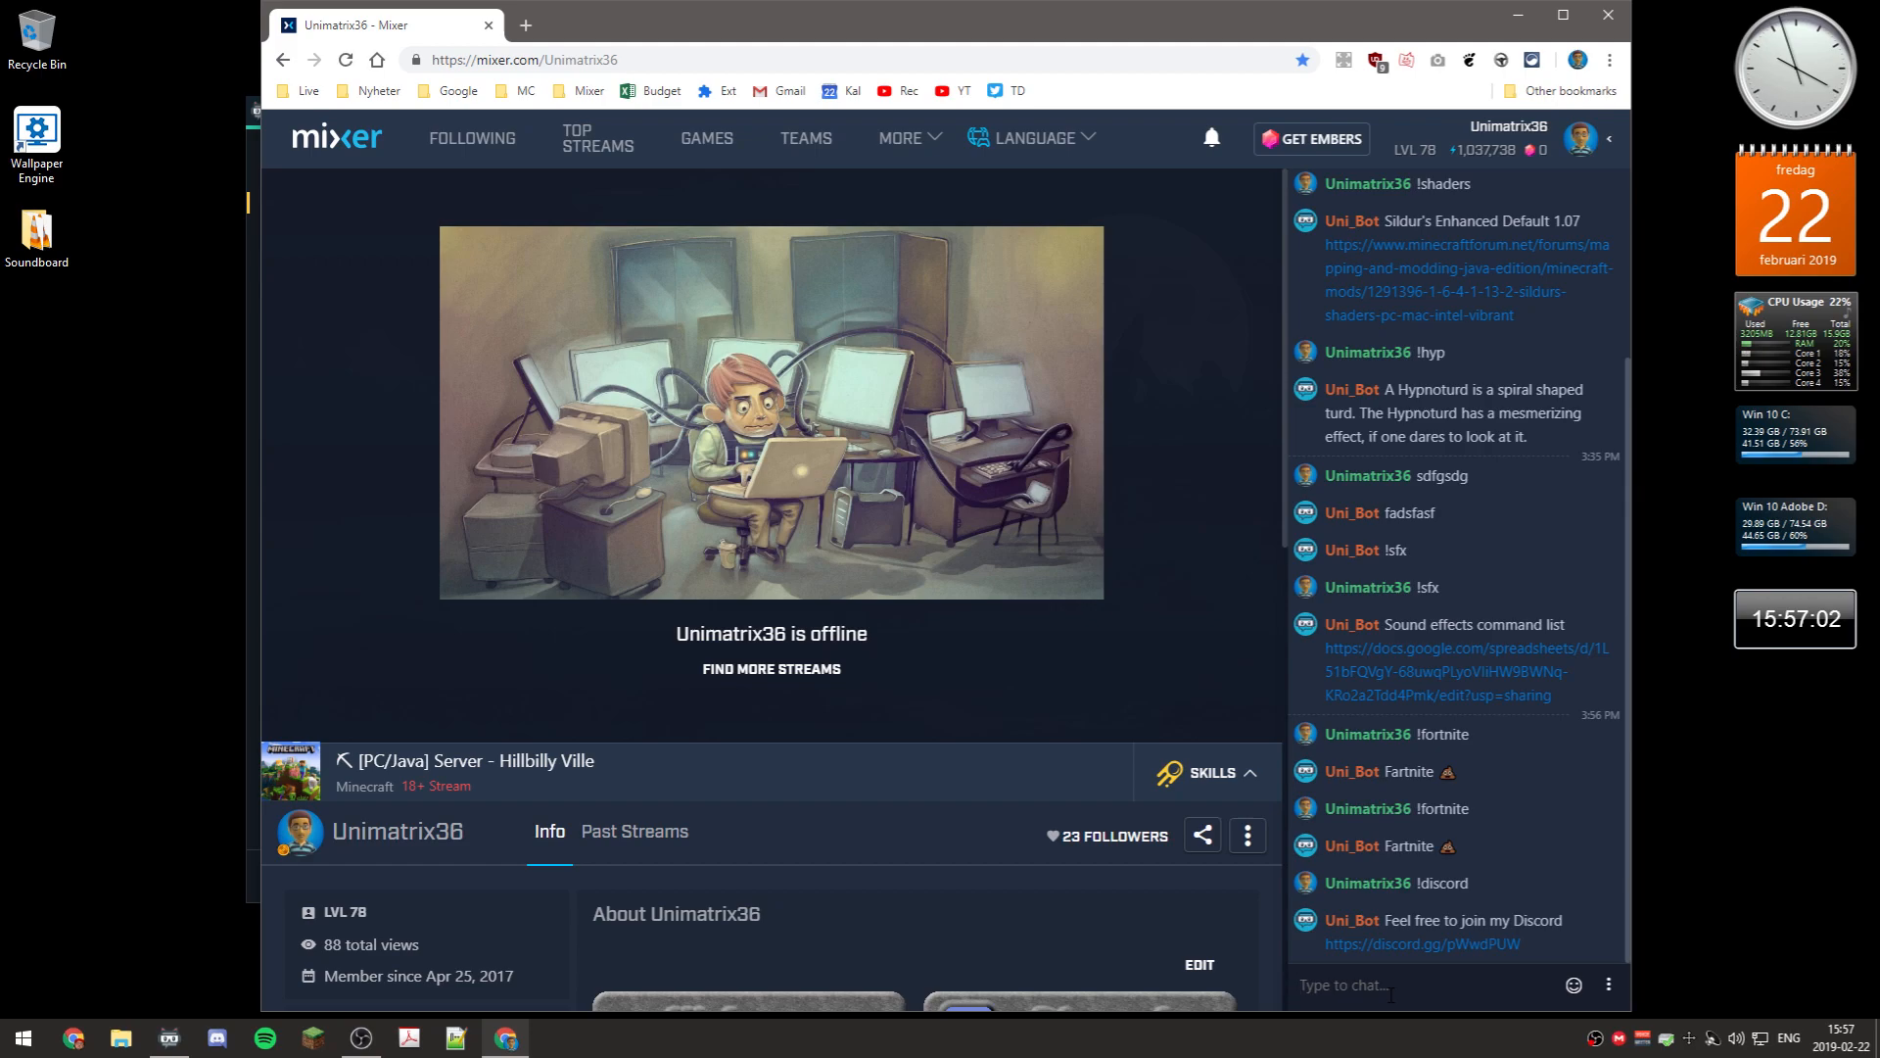
pyautogui.write('!shit')
pyautogui.press('Return')
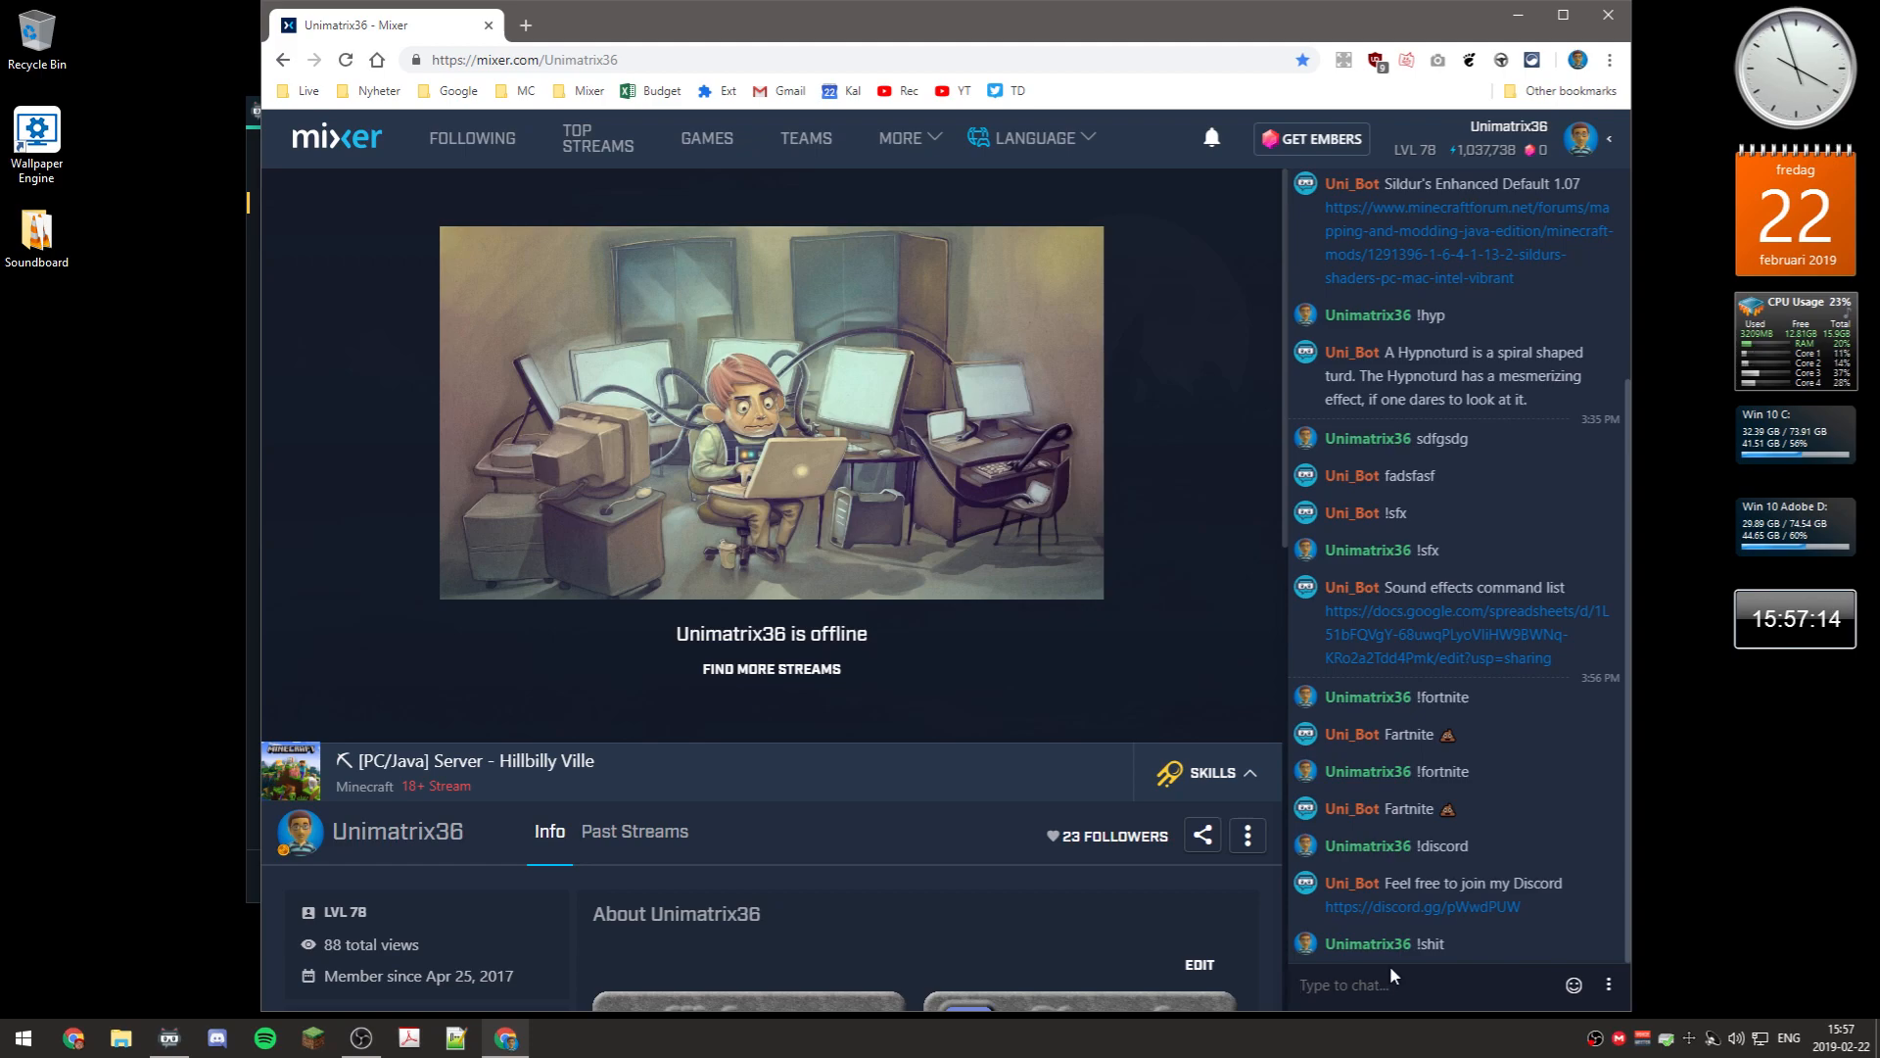
pyautogui.click(1614, 21)
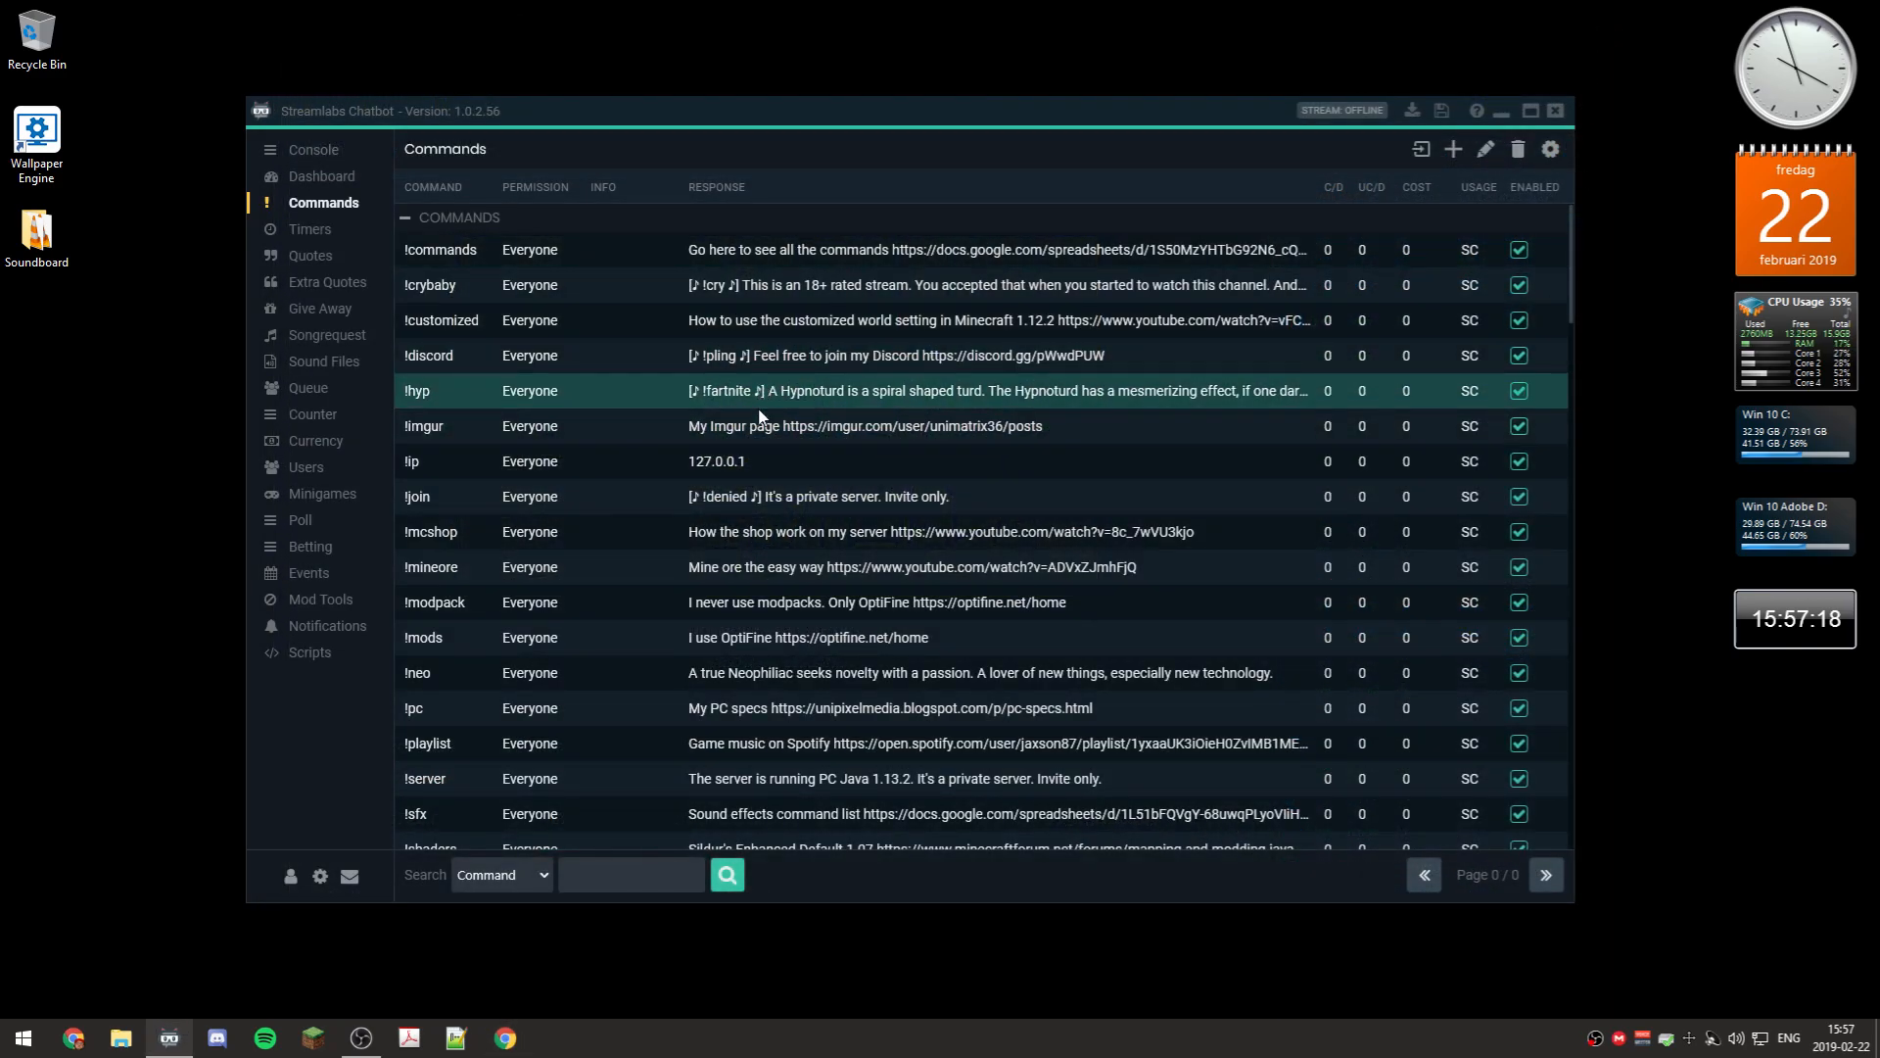